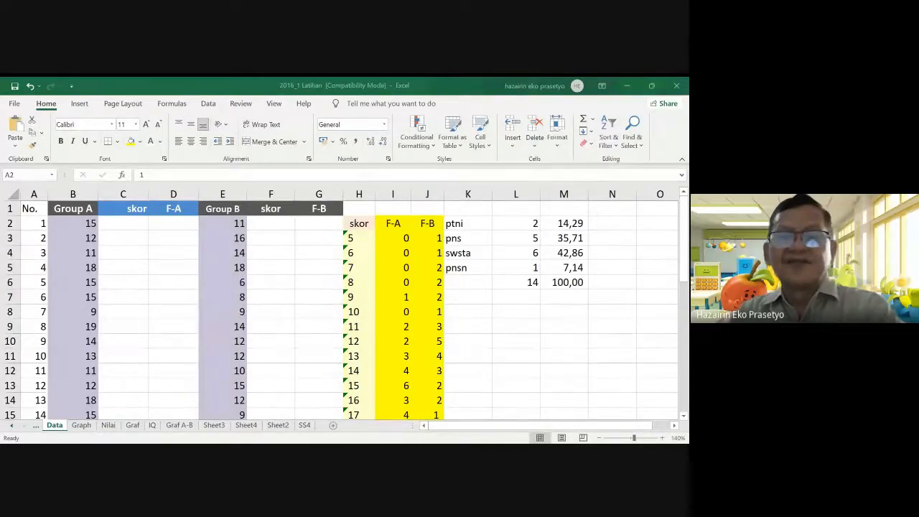
- Rename the Group A header in B1 to UH1 and the Group B header in E1 to UH2
key("alt+Tab")
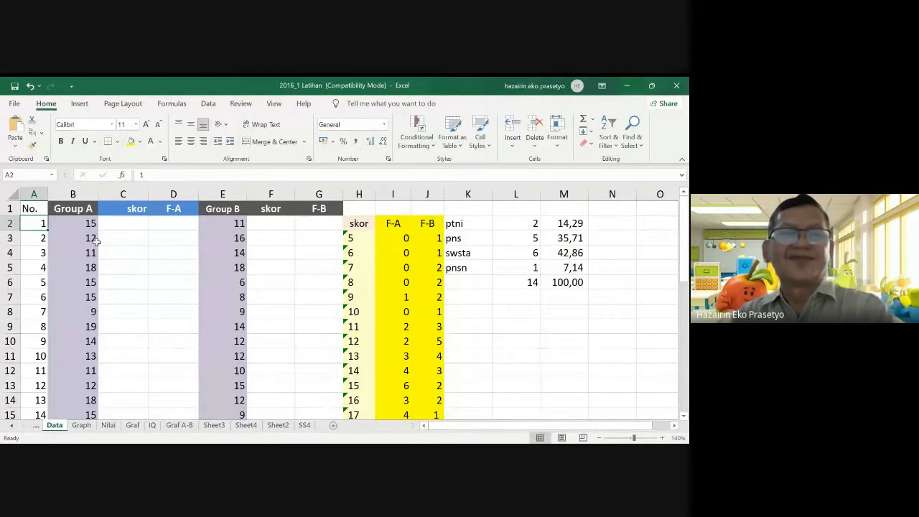
left_click(77, 210)
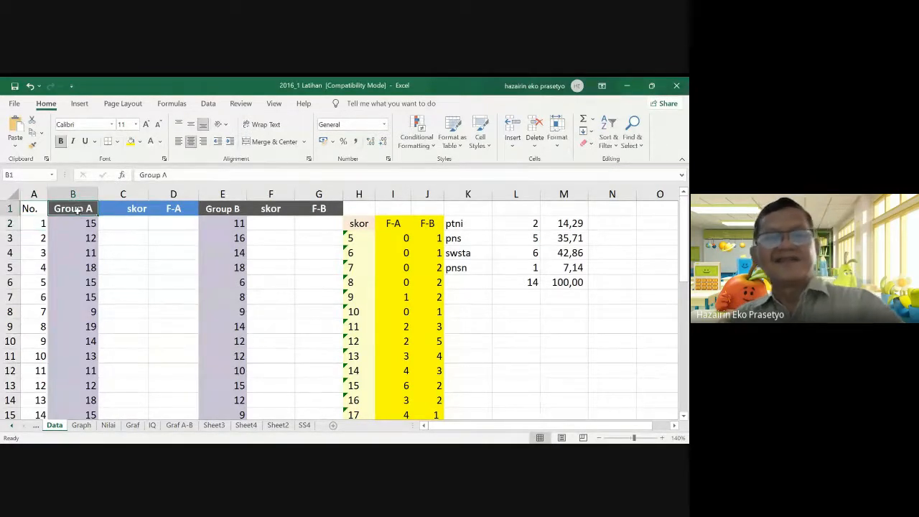
type("U")
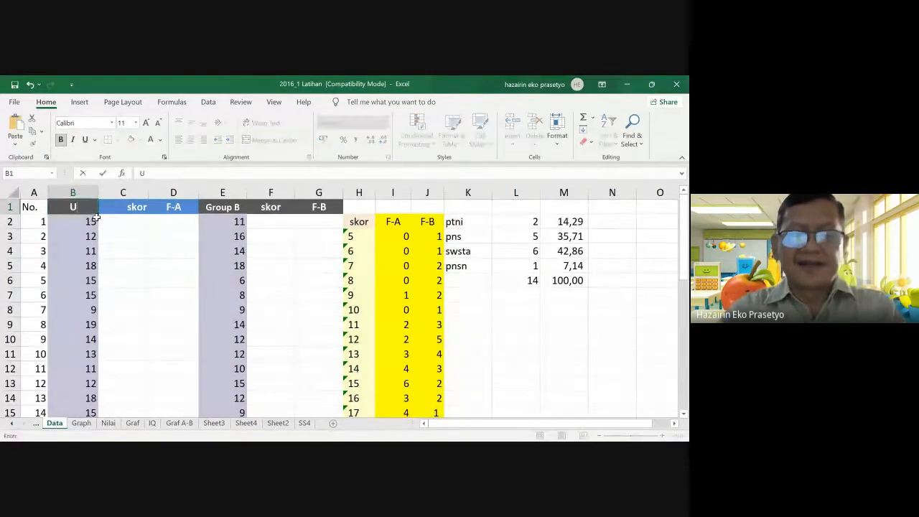
type("H")
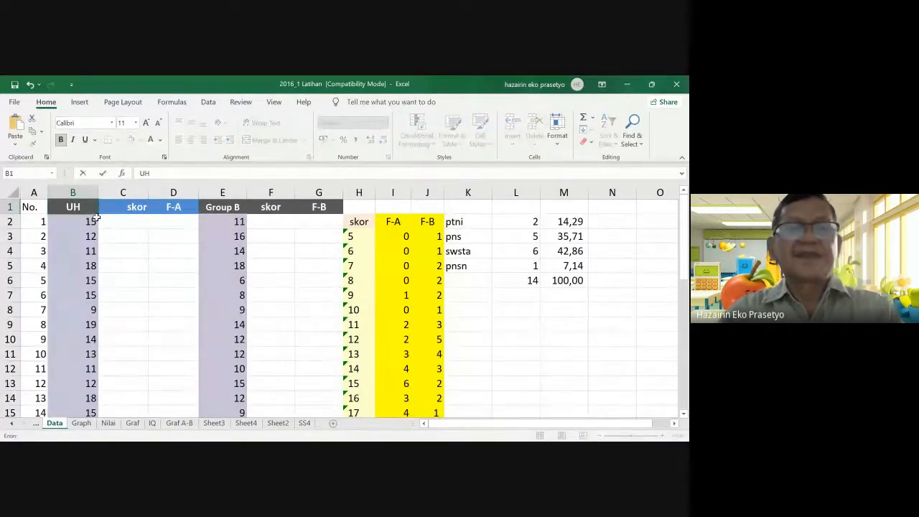
type("1")
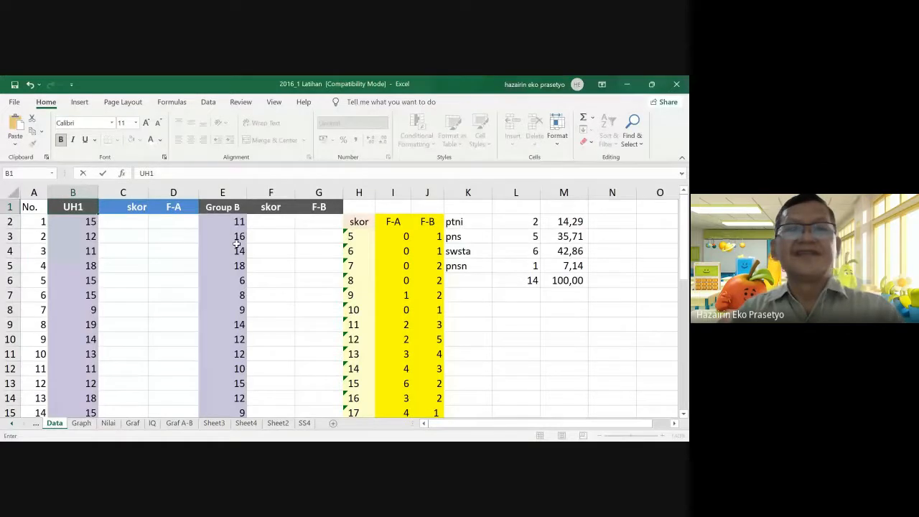
left_click(227, 208)
type("UH2")
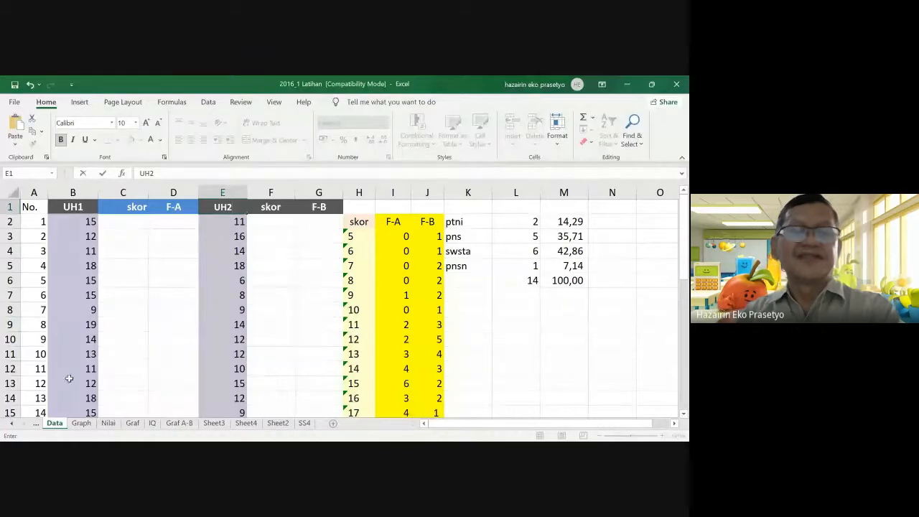
scroll(76, 247, "down", 3)
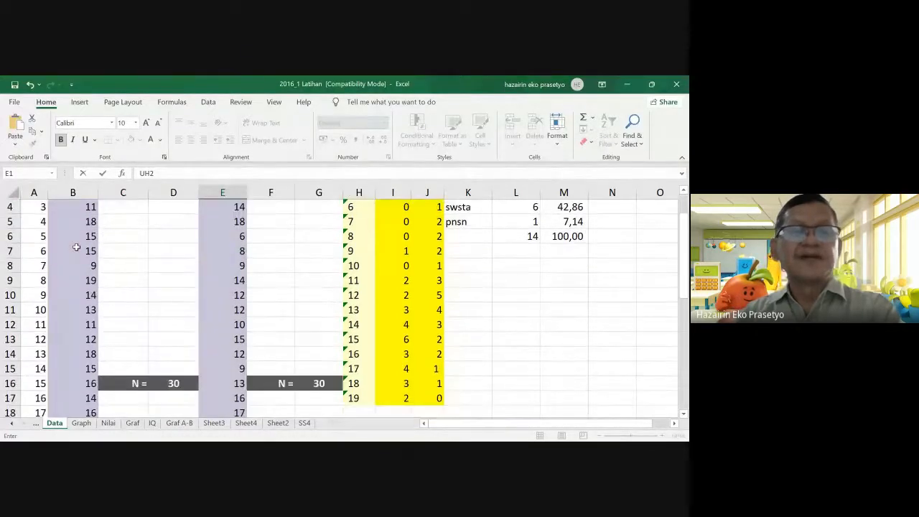
scroll(76, 251, "down", 3)
scroll(67, 263, "up", 6)
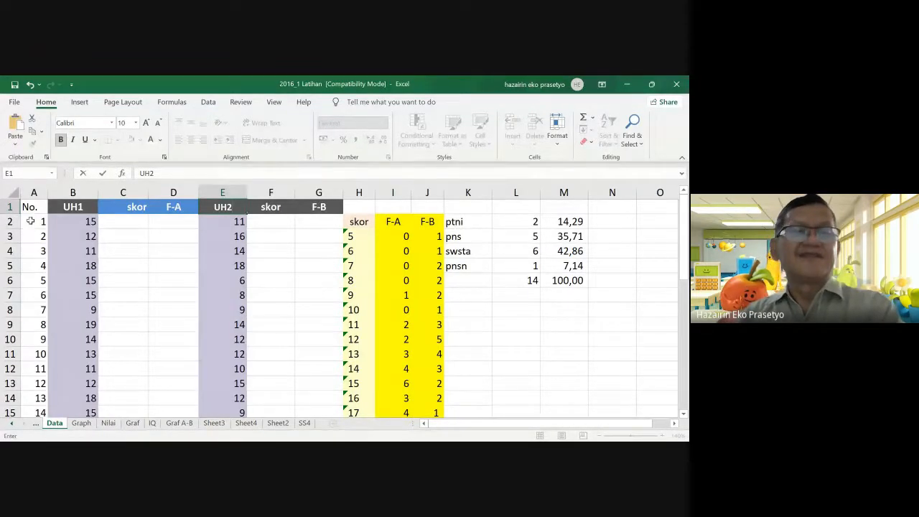
left_click(28, 227)
- Clear the row numbers under the No. header in cells A2:A31
scroll(27, 286, "down", 2)
scroll(27, 286, "down", 4)
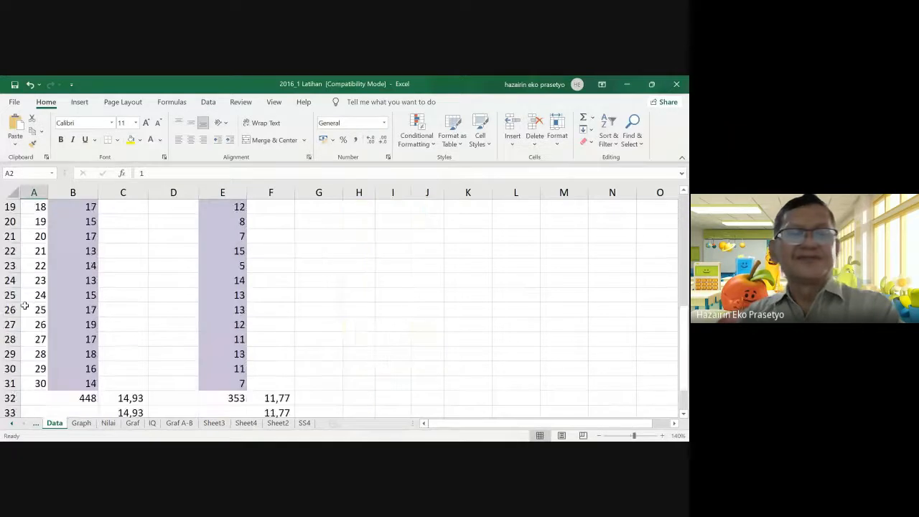
scroll(24, 306, "up", 5)
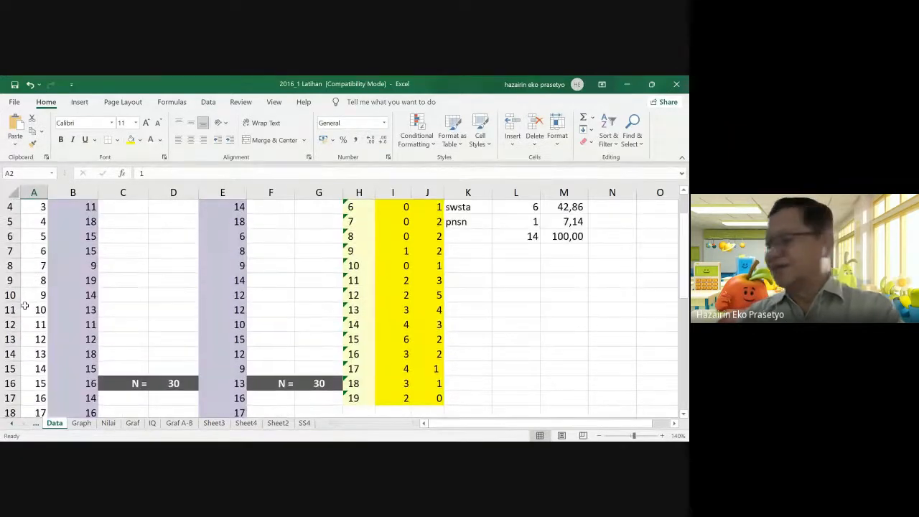
scroll(14, 280, "up", 1)
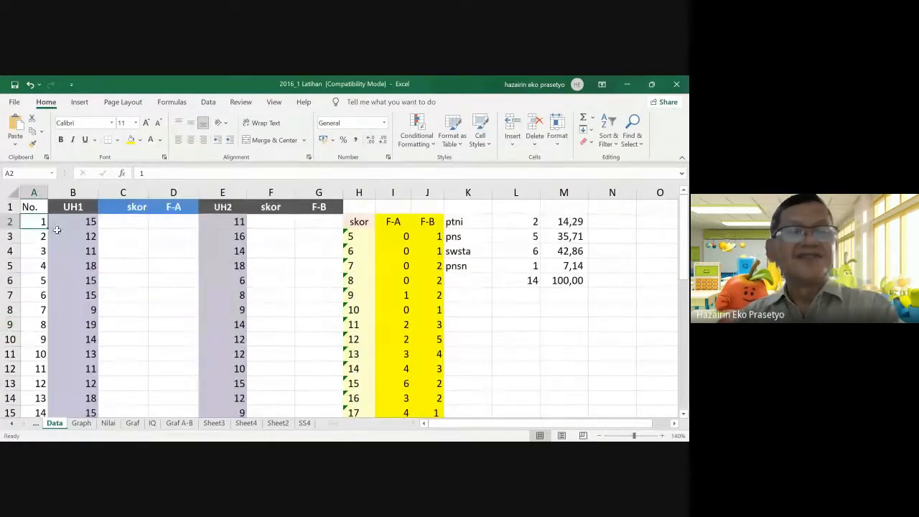
left_click_drag(33, 222, 35, 343)
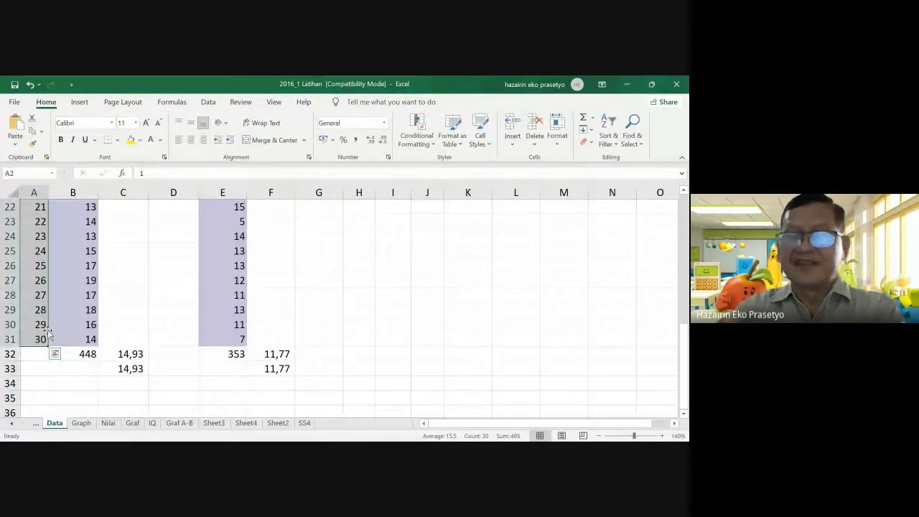
key("Delete")
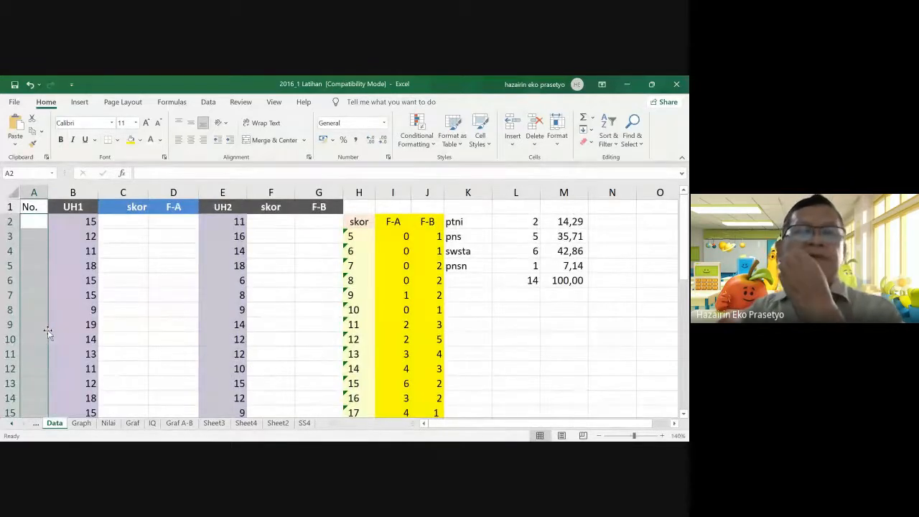
- Enter the starting number 1 in cell A2 under the No. header
left_click(35, 220)
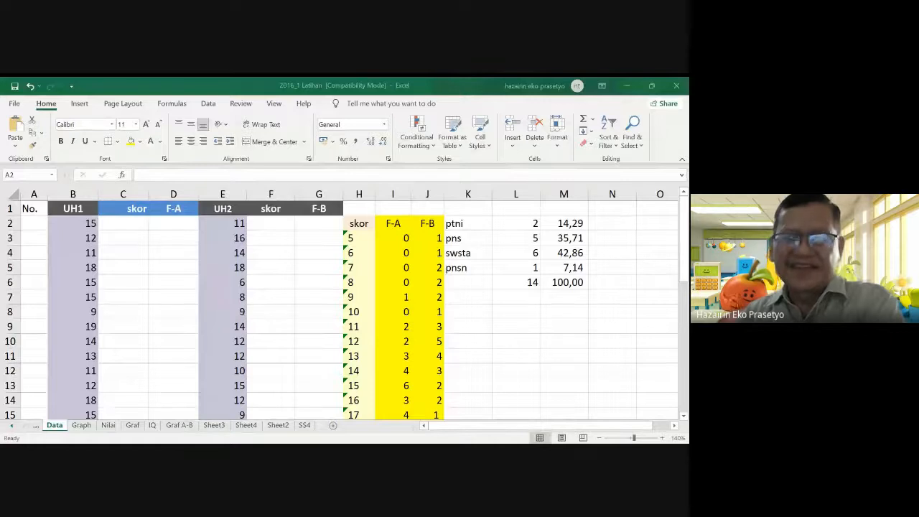
left_click(32, 224)
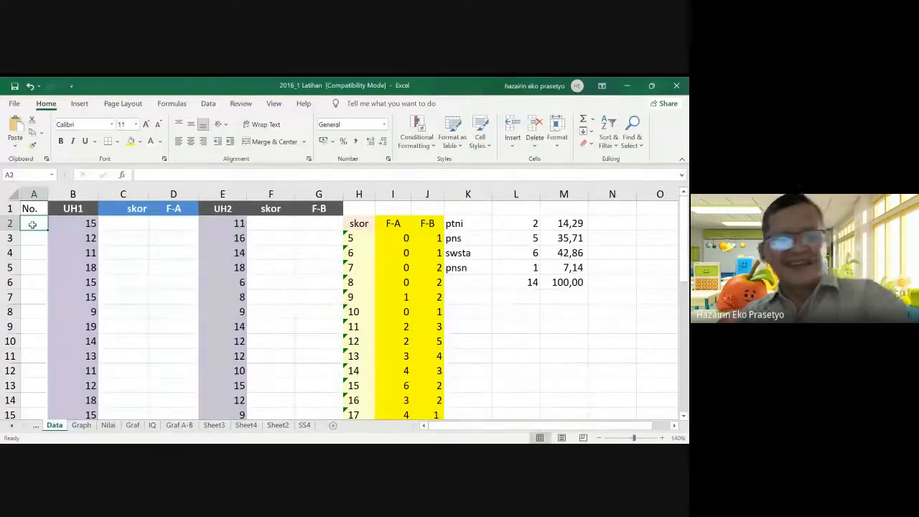
type("1")
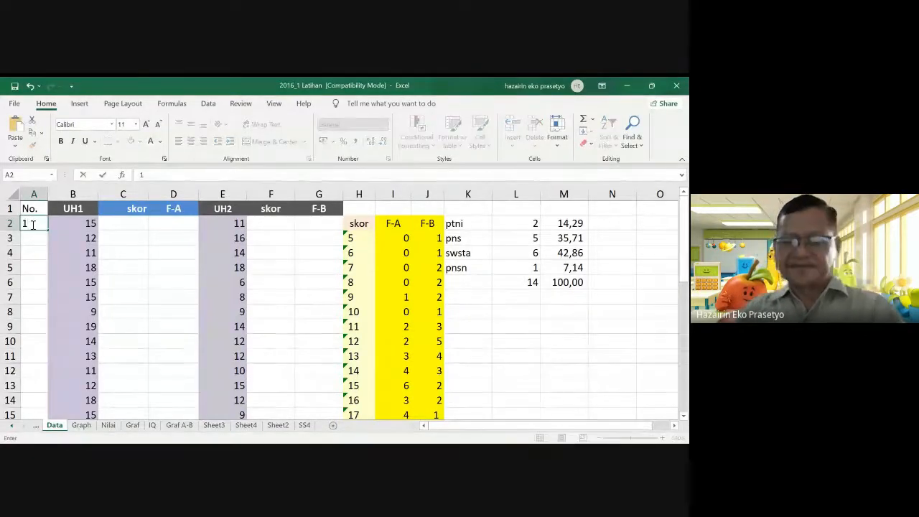
key("Return")
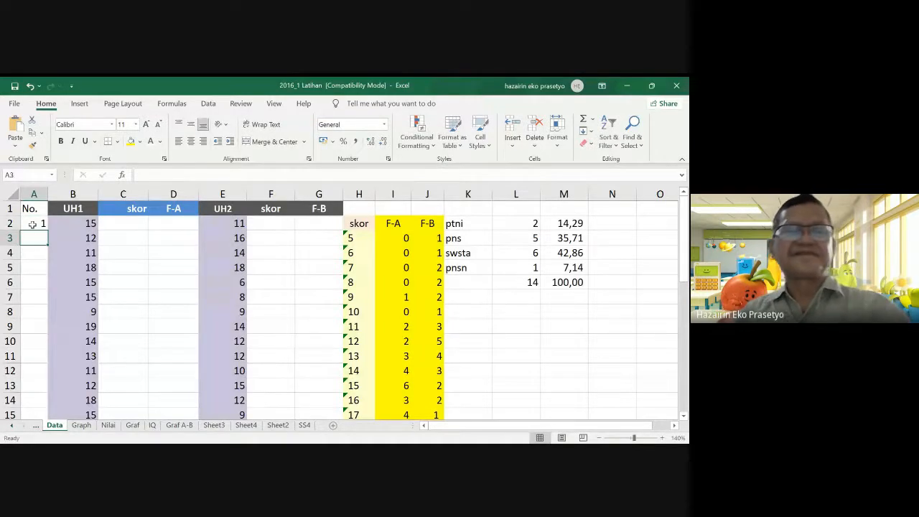
left_click(32, 224)
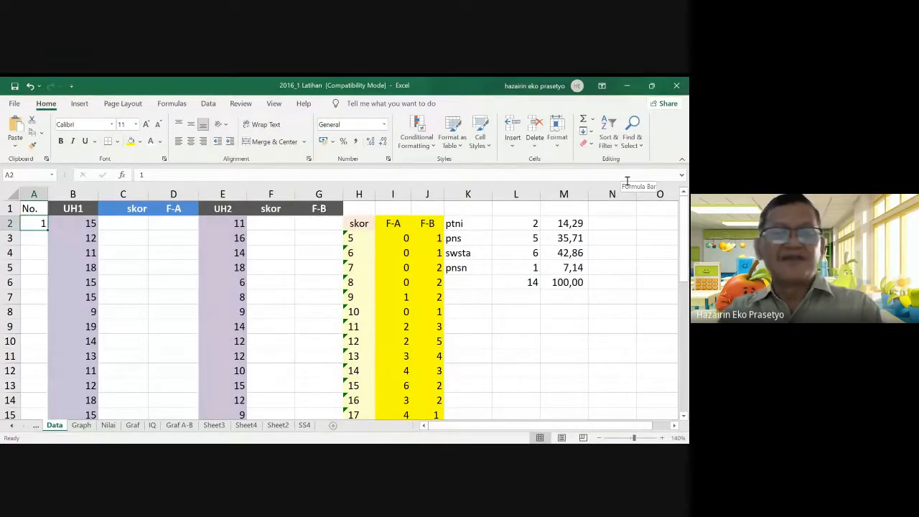
key("shift+Down")
key("shift+Down")
key("shift+Down")
key("shift+Down")
key("shift+Down")
key("shift+Down")
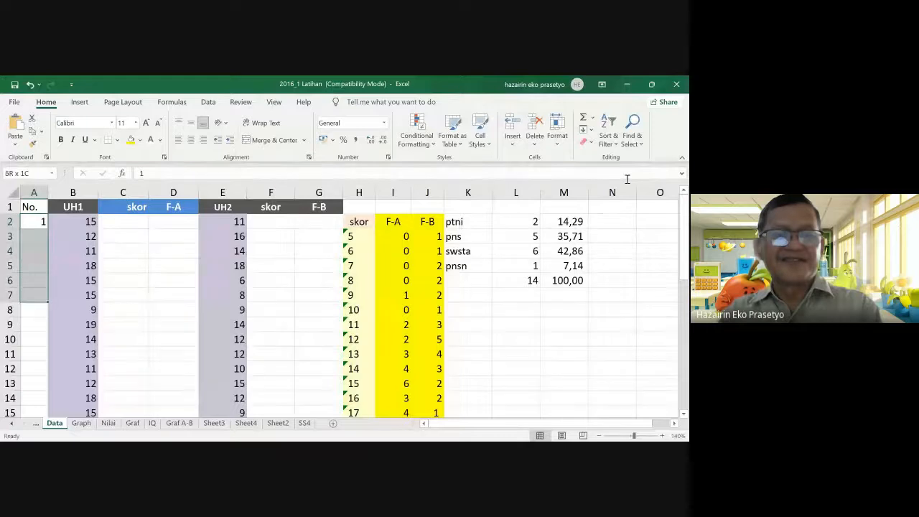
key("shift+Down")
key("shift+Down")
key("shift+Down")
key("shift+Down")
key("shift+Down")
key("shift+Down")
key("shift+Down")
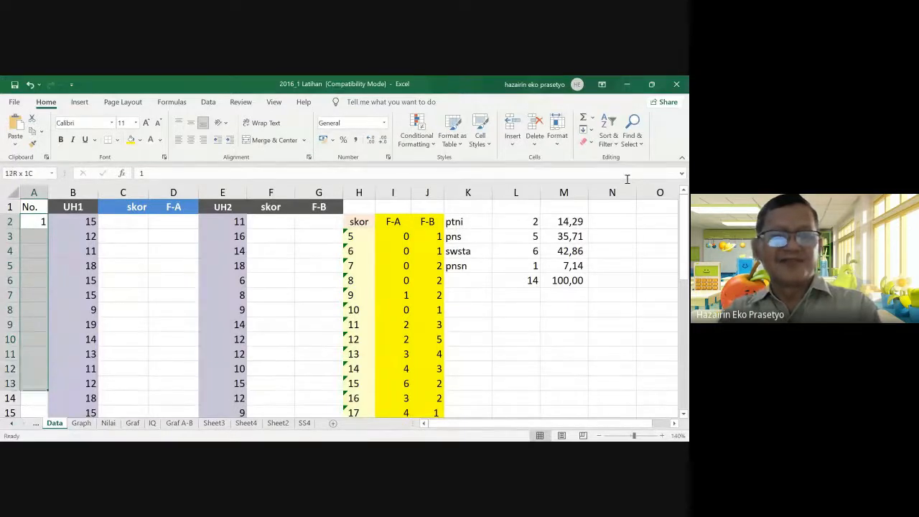
key("shift+Down")
key("shift+Down")
key("shift+Down")
key("shift+Down")
key("shift+Down")
key("shift+Down")
key("shift+Down")
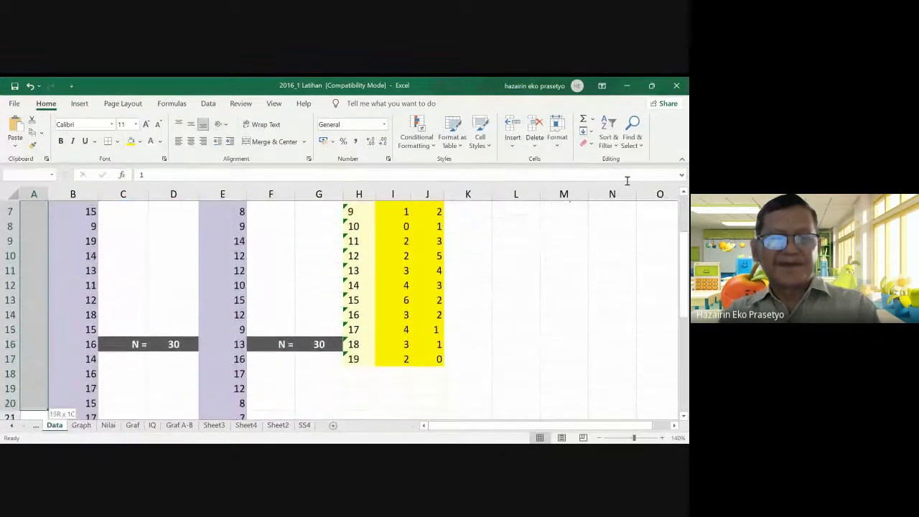
key("shift+Down")
key("shift+Down")
key("shift+Down")
key("shift+Down")
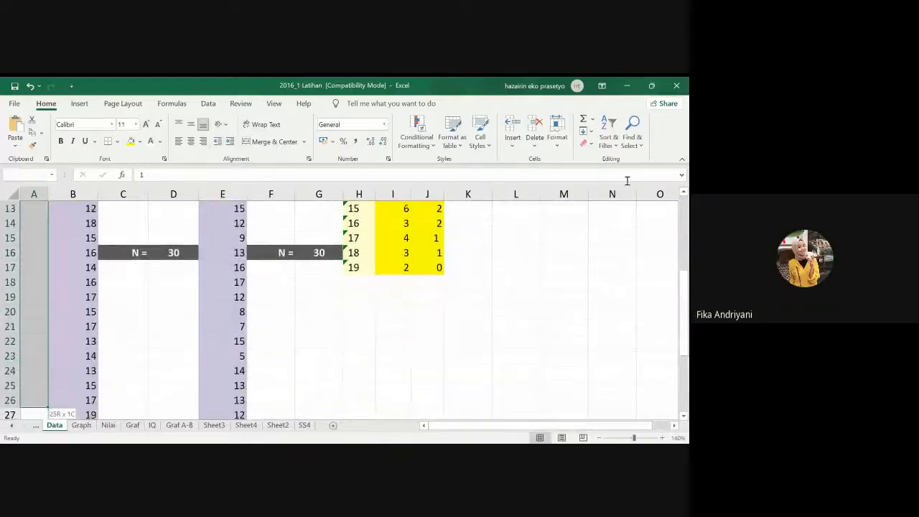
key("shift+Down")
key("shift+Down")
key("shift+Down")
key("shift+Down")
key("shift+Down")
key("shift+Down")
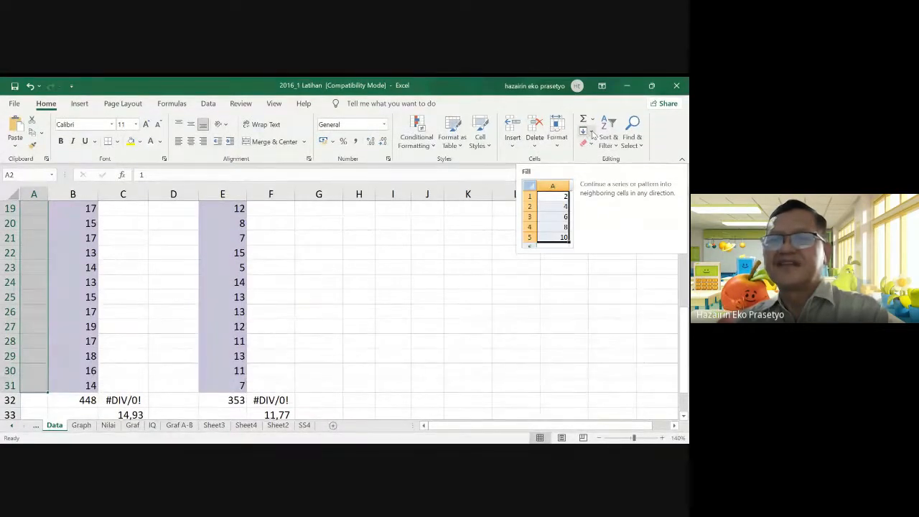
left_click(592, 133)
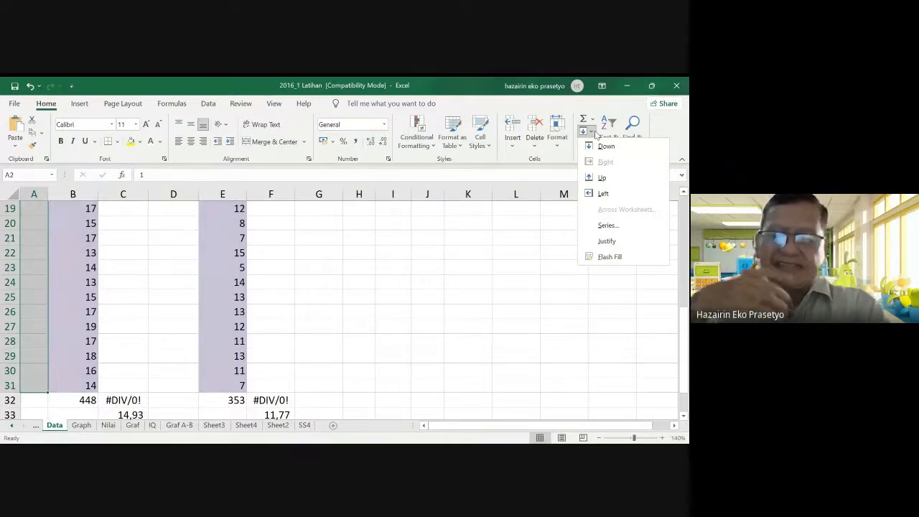
left_click(339, 291)
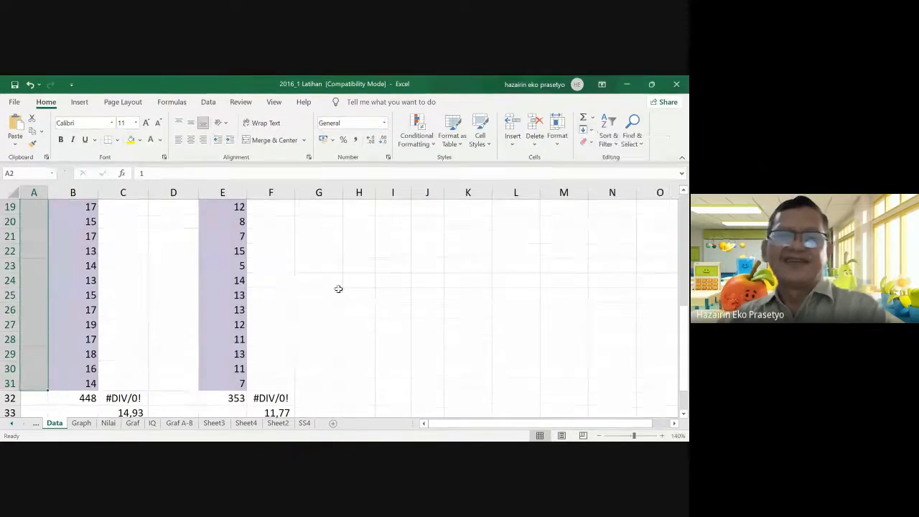
scroll(28, 250, "up", 6)
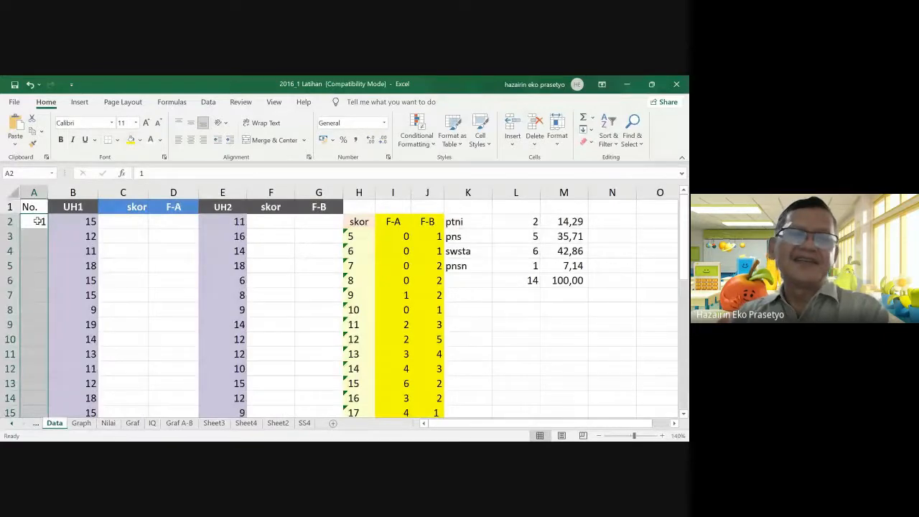
left_click(38, 221)
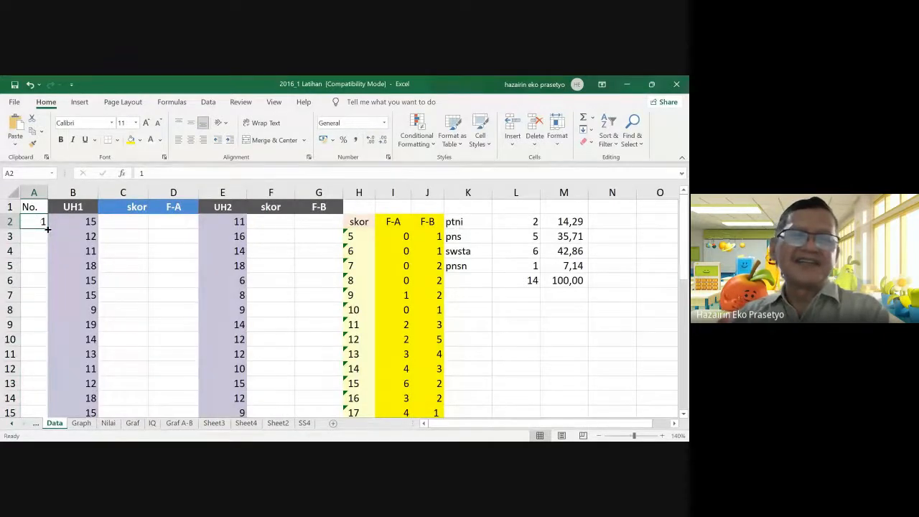
mouse_move(47, 229)
left_mouse_down()
mouse_move(45, 413)
mouse_move(51, 312)
mouse_move(41, 238)
left_mouse_up()
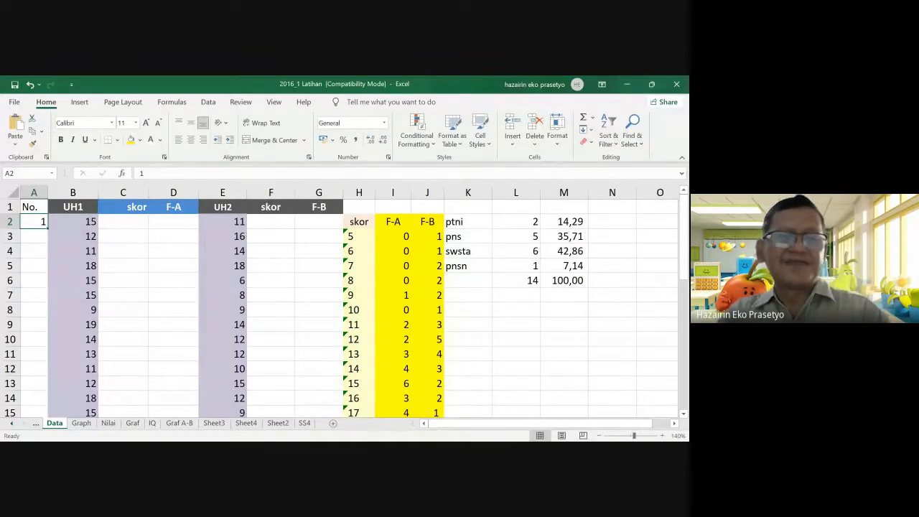
- Fill A2:A31 with a linear series in columns, using step value 1 and stop value 30
left_click_drag(34, 221, 44, 413)
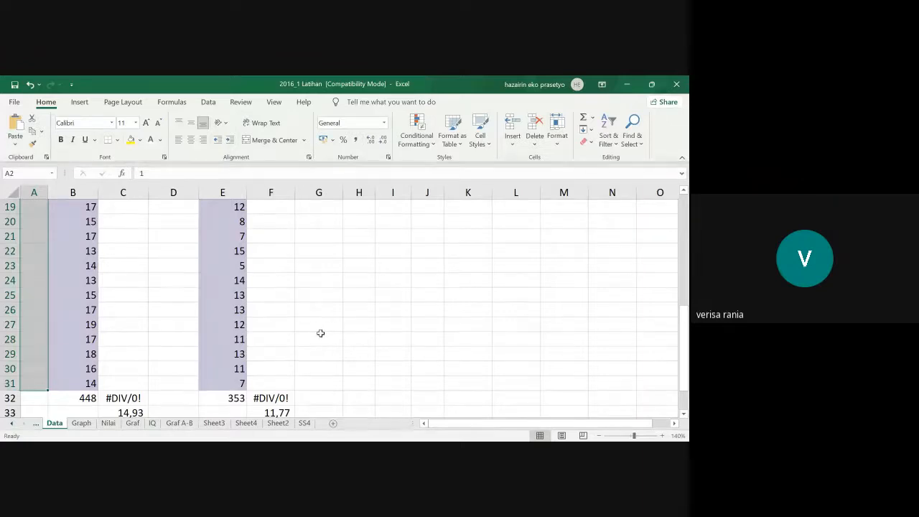
scroll(51, 352, "up", 5)
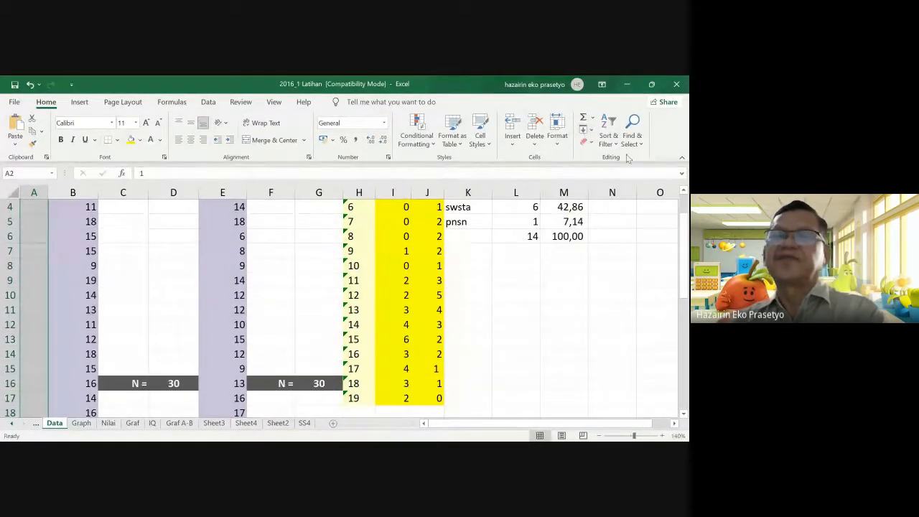
left_click(592, 133)
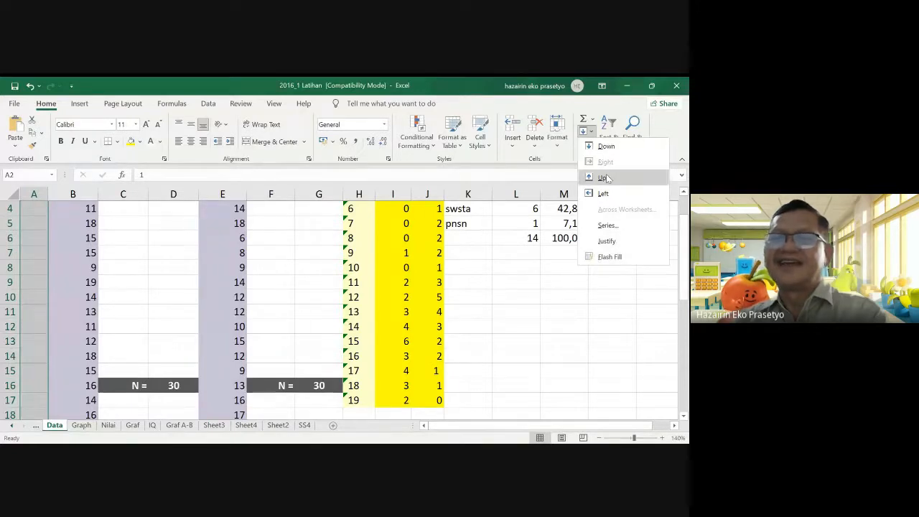
left_click(607, 227)
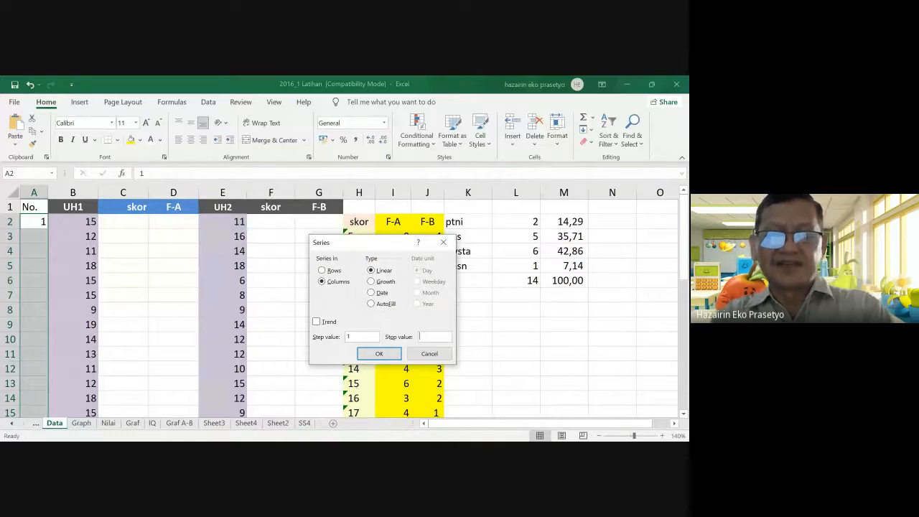
type("30")
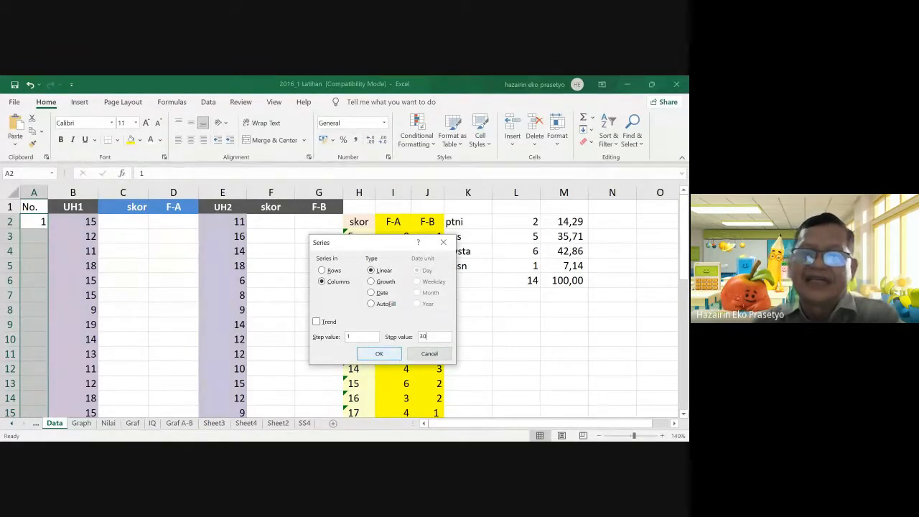
left_click(379, 354)
scroll(33, 346, "down", 1)
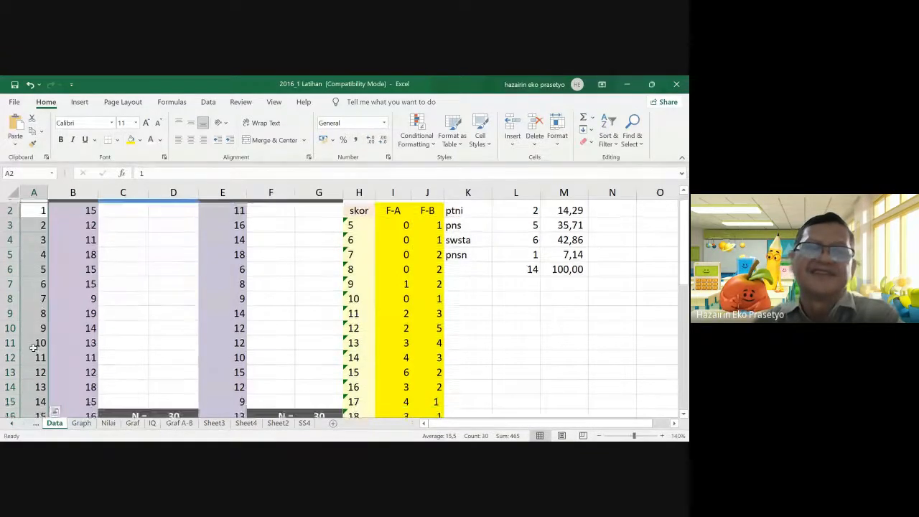
scroll(33, 347, "down", 7)
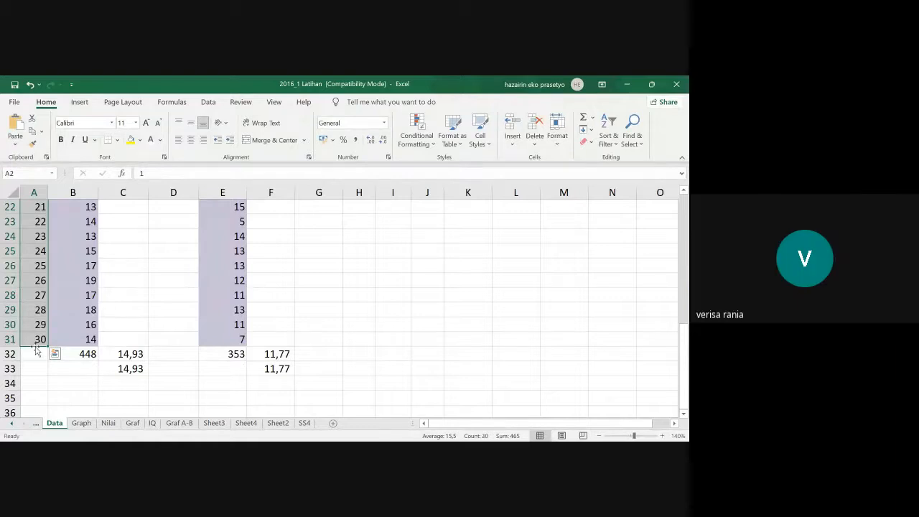
- Refill the No. column A2:A31 with a linear series in columns, using step value 2 and stop value 60
scroll(35, 352, "up", 7)
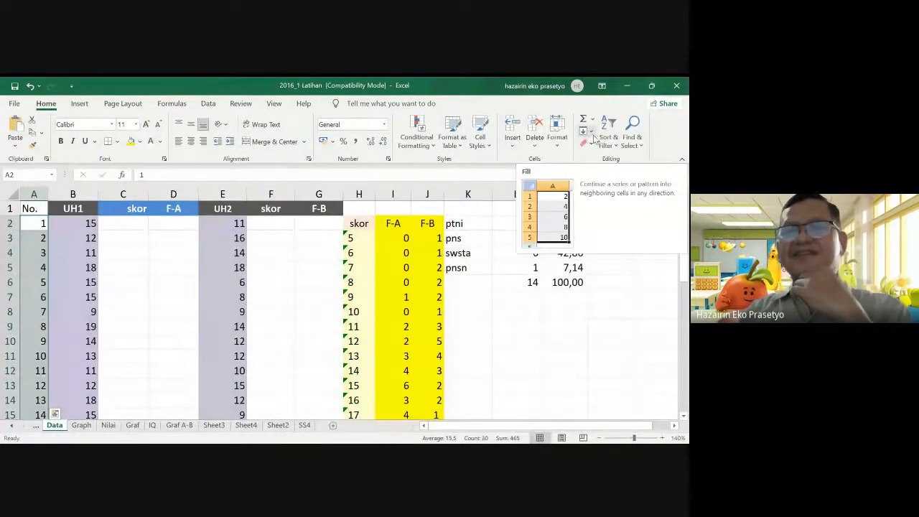
left_click(587, 133)
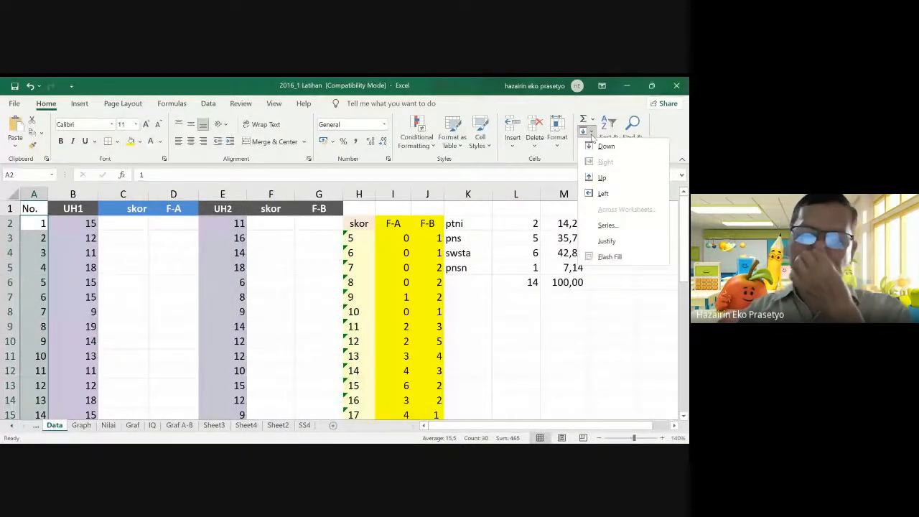
left_click(607, 226)
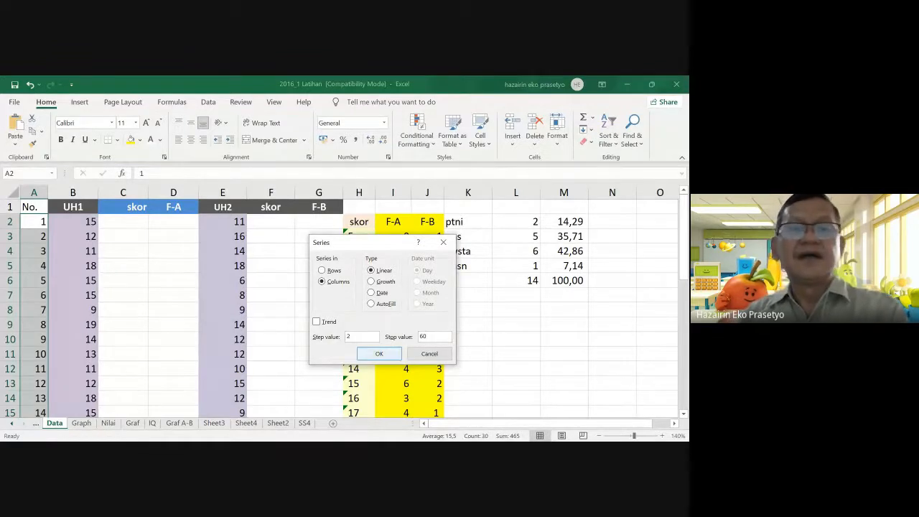
left_click(379, 354)
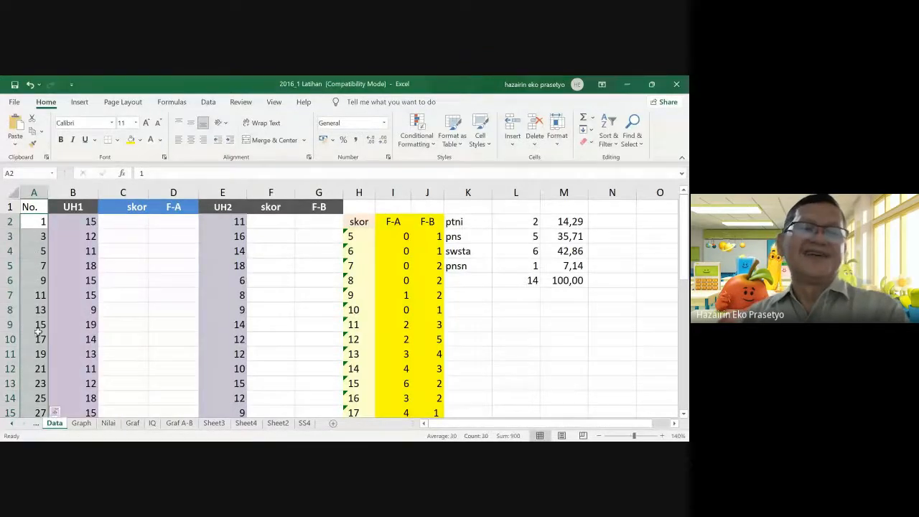
scroll(35, 343, "down", 6)
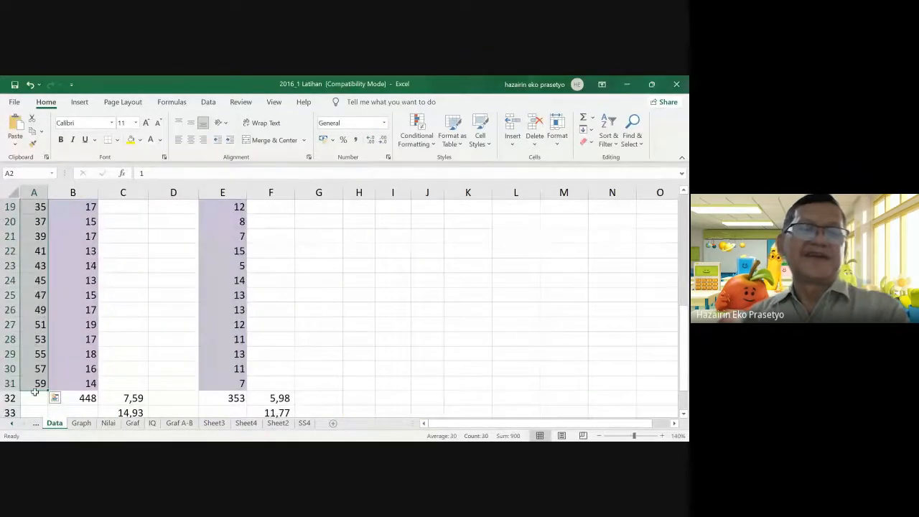
scroll(37, 384, "up", 6)
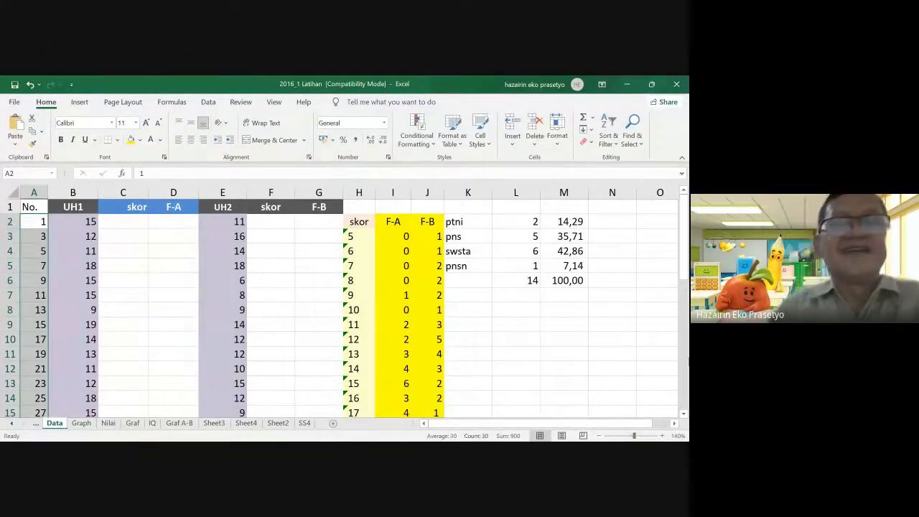
- Undo both series fills in the No. column, keeping only the starting number in A2
left_click(30, 85)
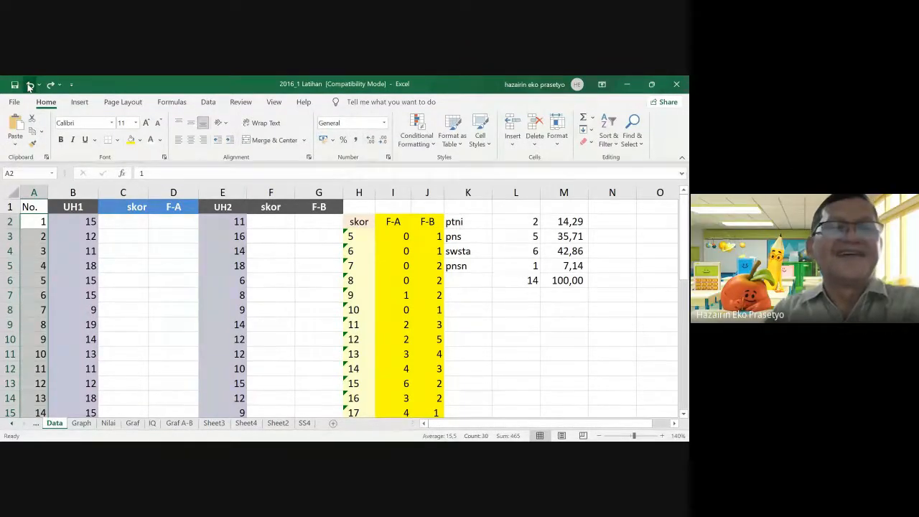
key("ctrl+z")
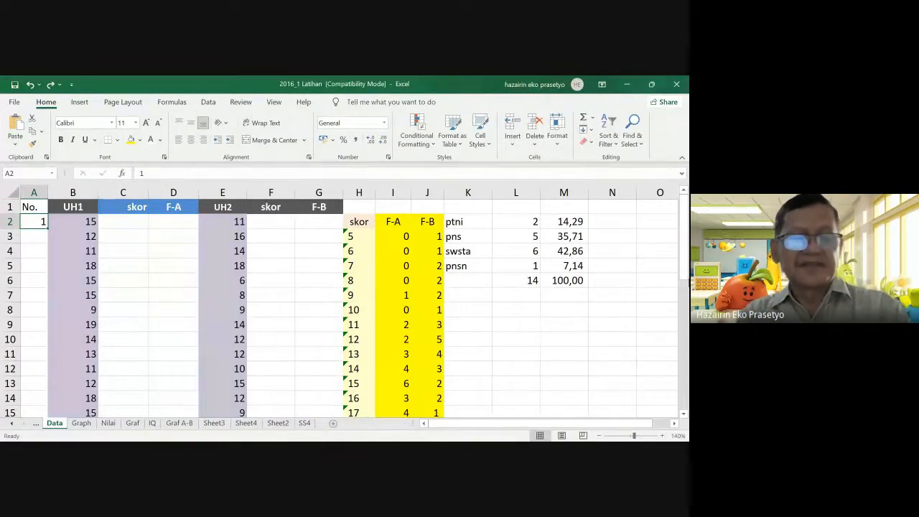
- Fill A2:A31 again with a linear series in columns, using step value 1 and stop value 30
left_click_drag(47, 228, 48, 401)
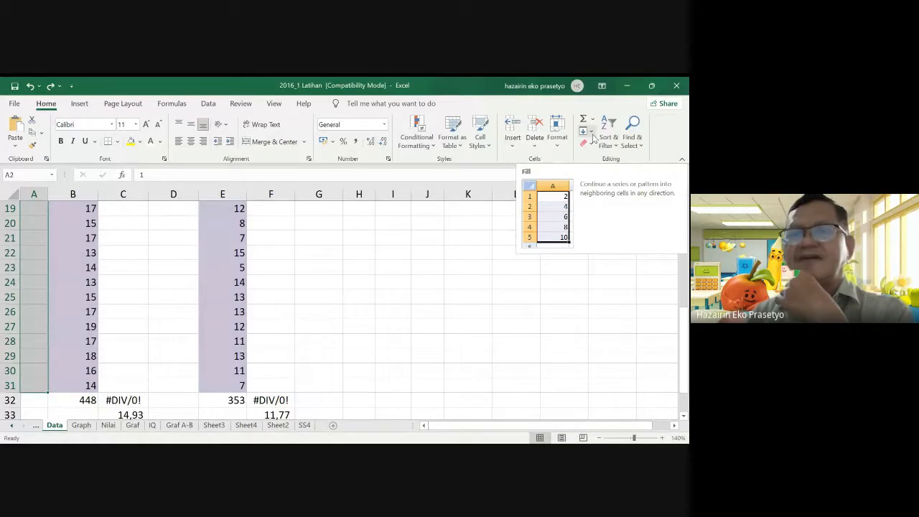
left_click(591, 134)
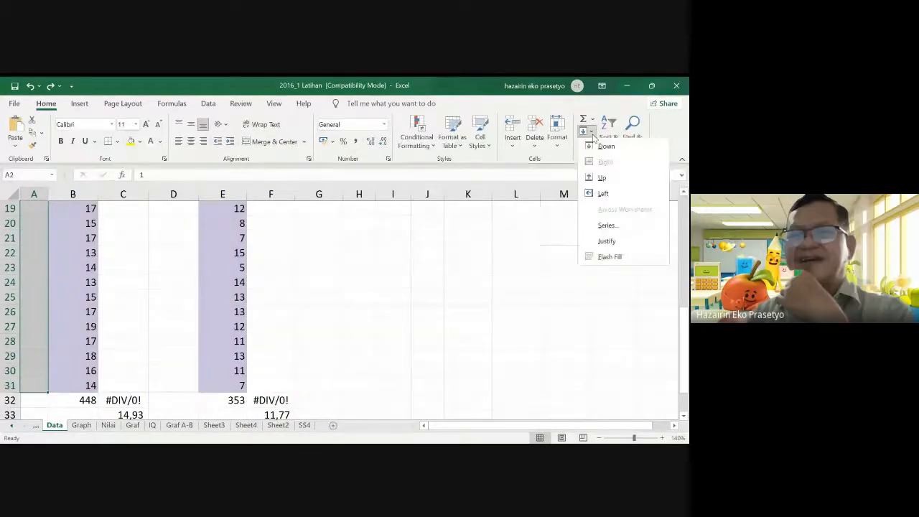
left_click(607, 227)
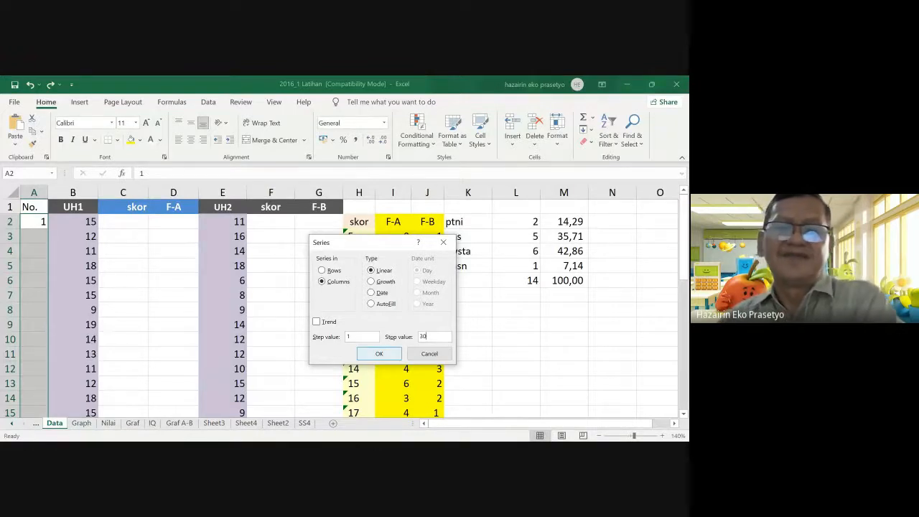
left_click(377, 353)
scroll(35, 324, "down", 7)
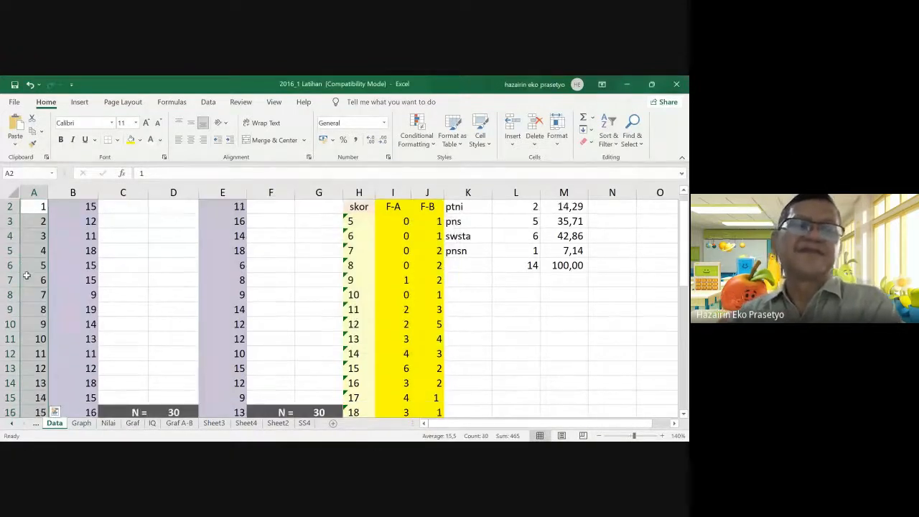
scroll(35, 323, "up", 7)
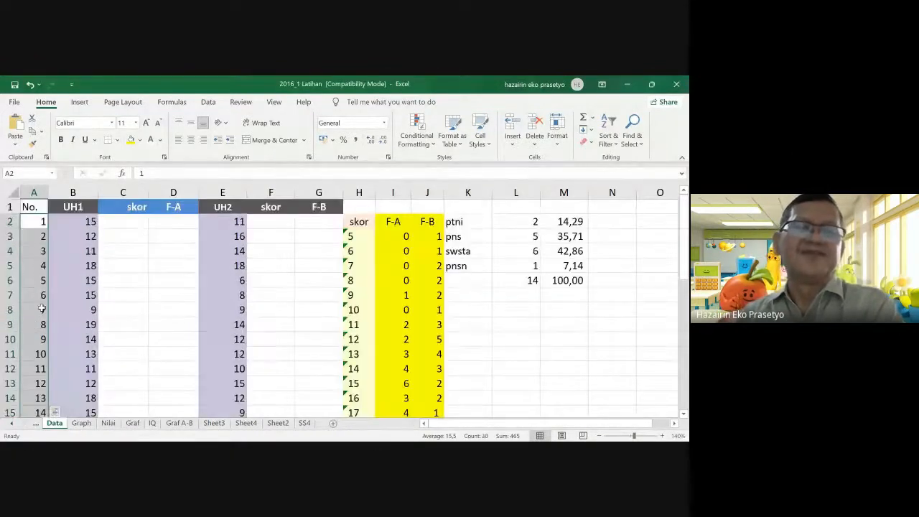
left_click(74, 224)
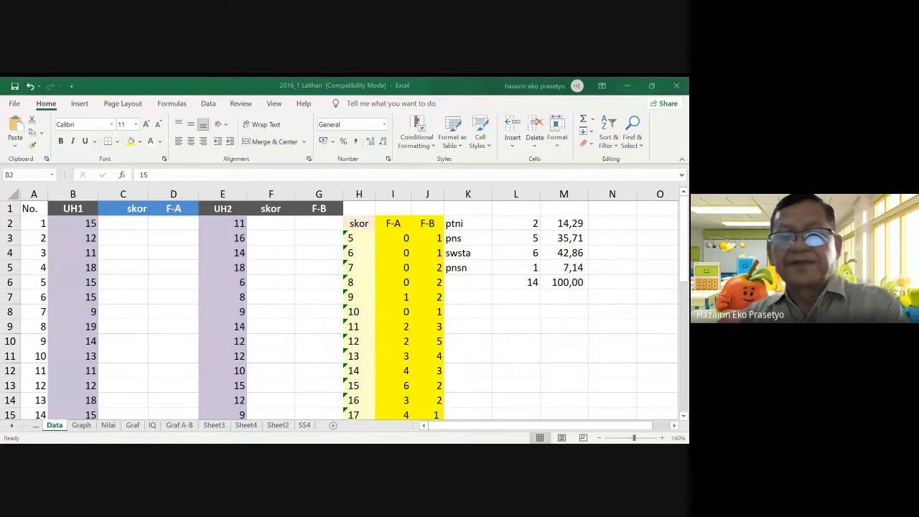
left_click(408, 426)
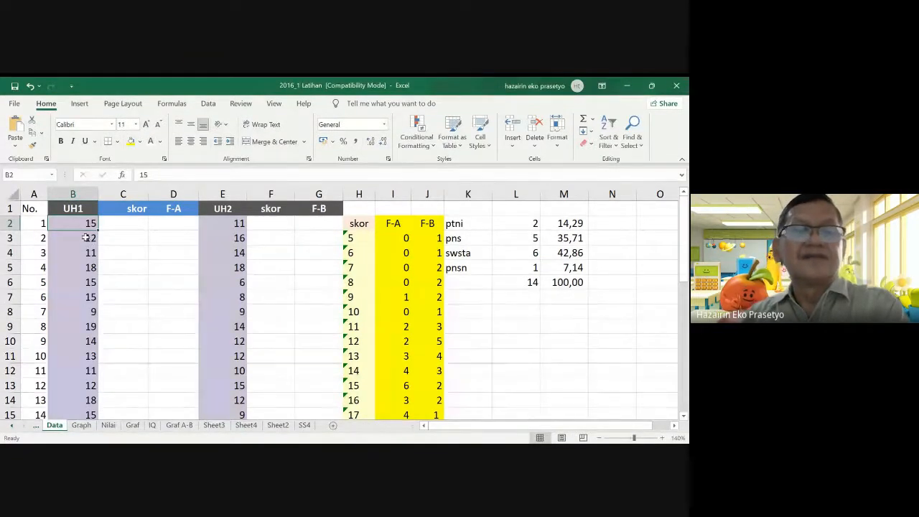
scroll(85, 238, "down", 5)
scroll(85, 238, "up", 5)
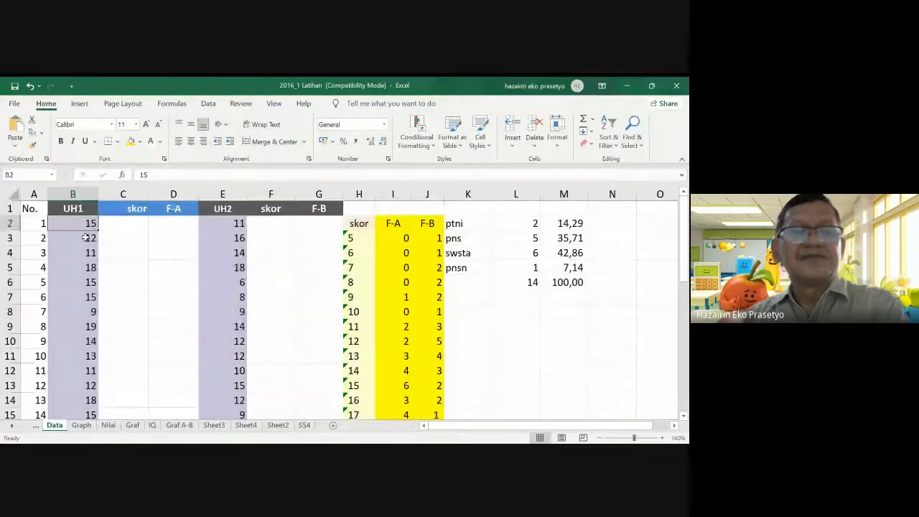
scroll(86, 238, "down", 5)
scroll(86, 238, "up", 4)
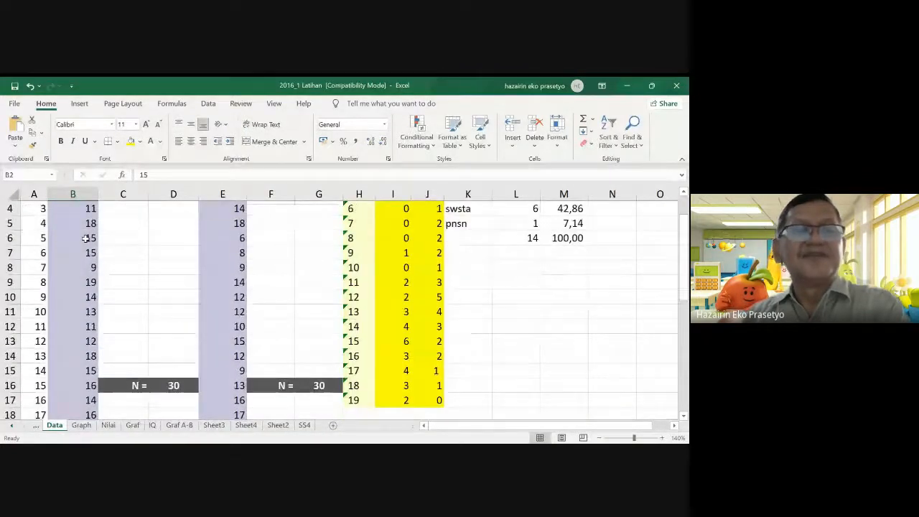
scroll(86, 238, "up", 1)
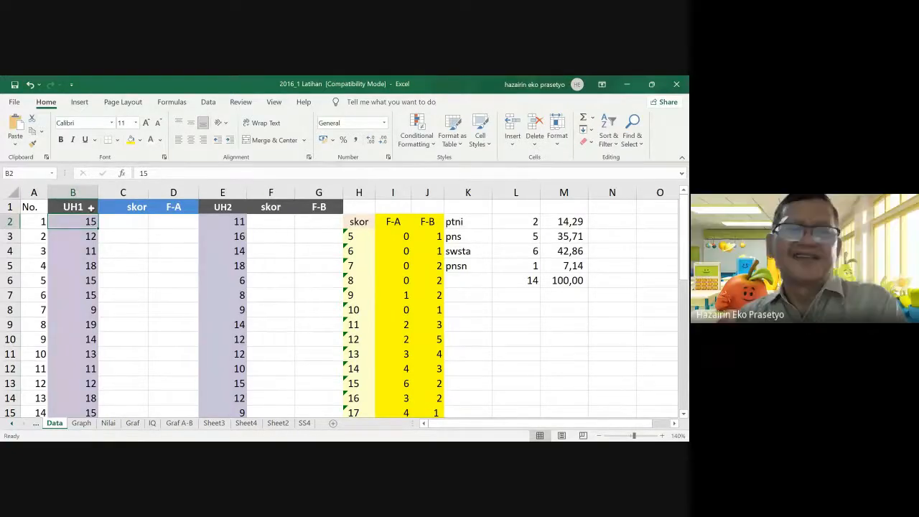
- Rename the F-A header in D1 to F-UH1 and the F-B header in G1 to F-UH2
left_click(177, 209)
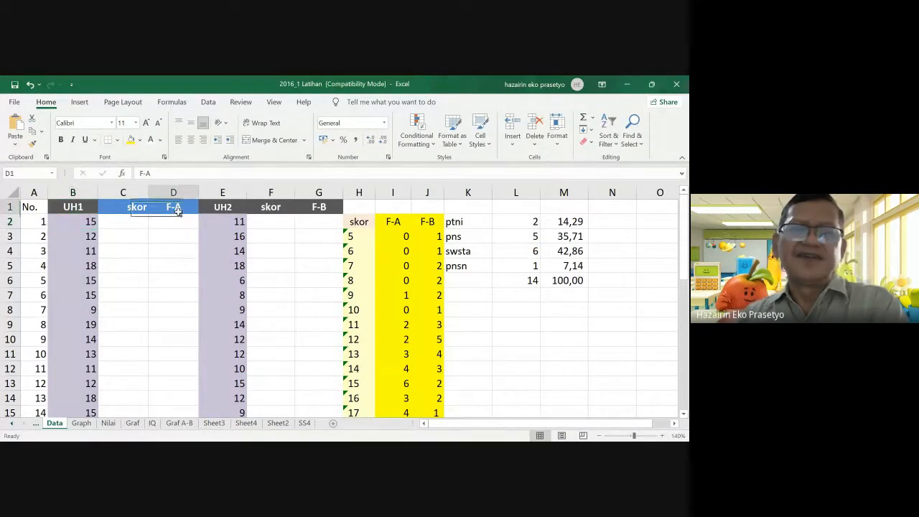
left_click(156, 174)
key("BackSpace")
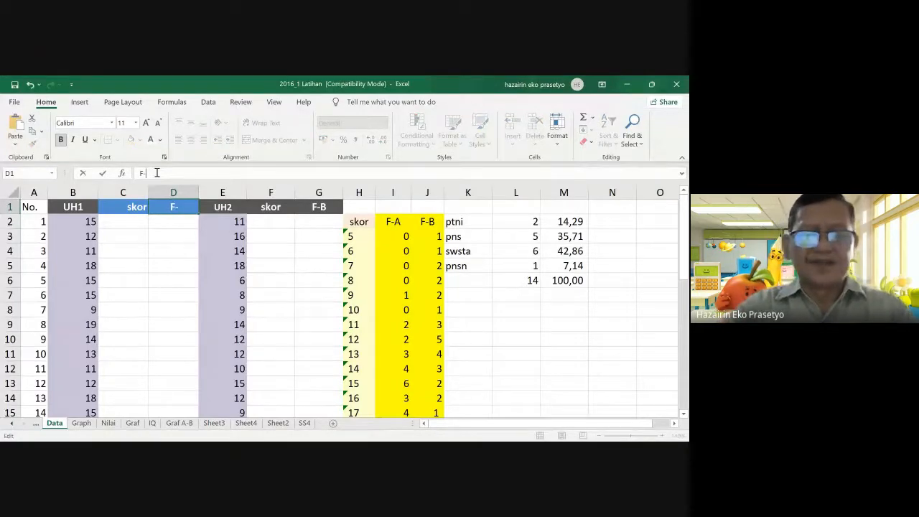
type("UH1")
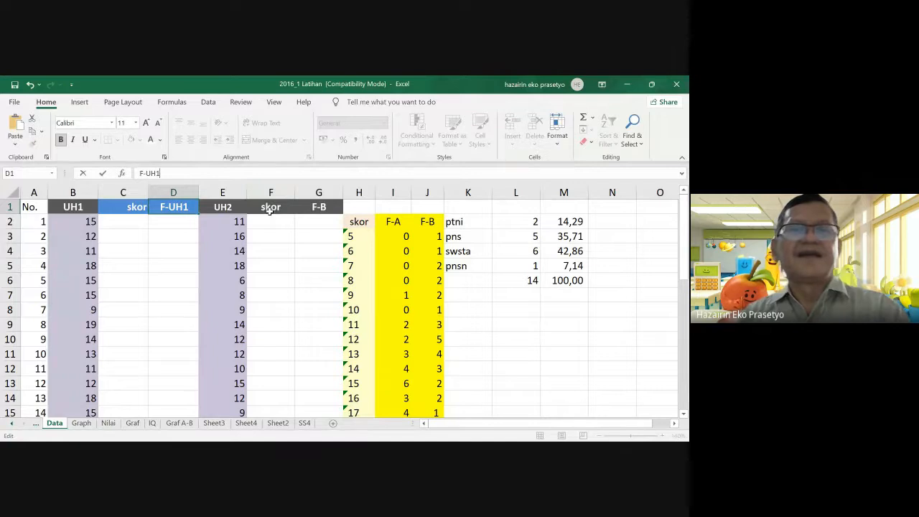
left_click(319, 208)
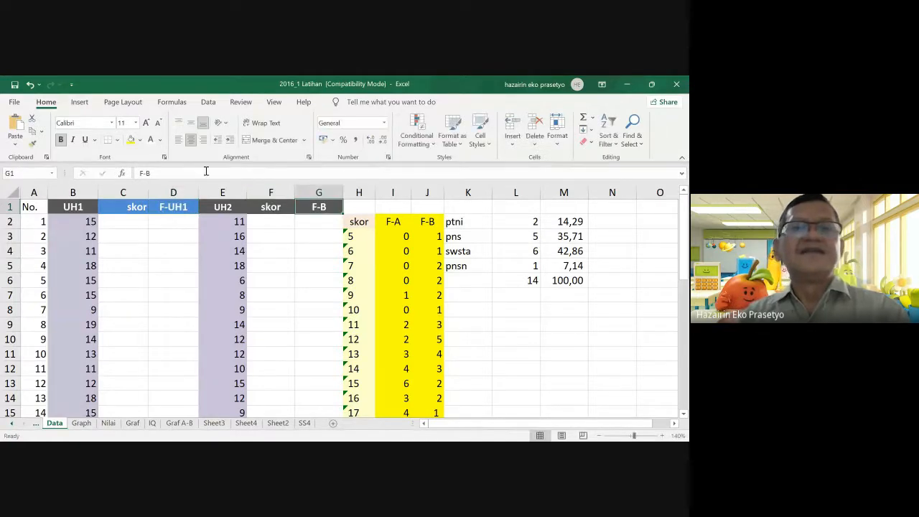
left_click(162, 172)
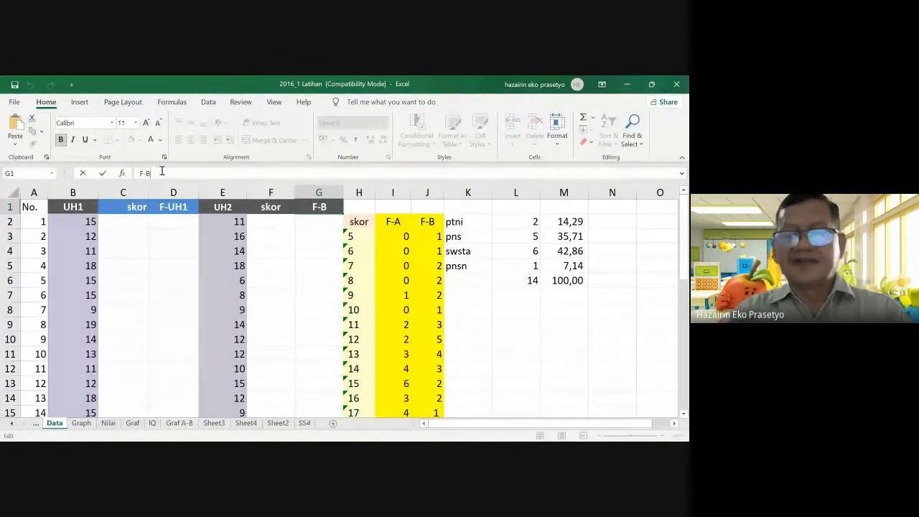
key("BackSpace")
type("UH2")
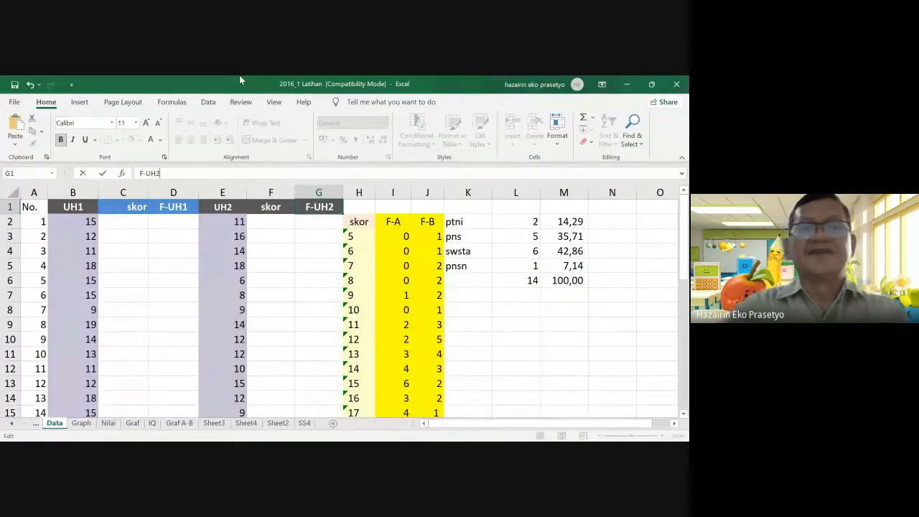
key("Return")
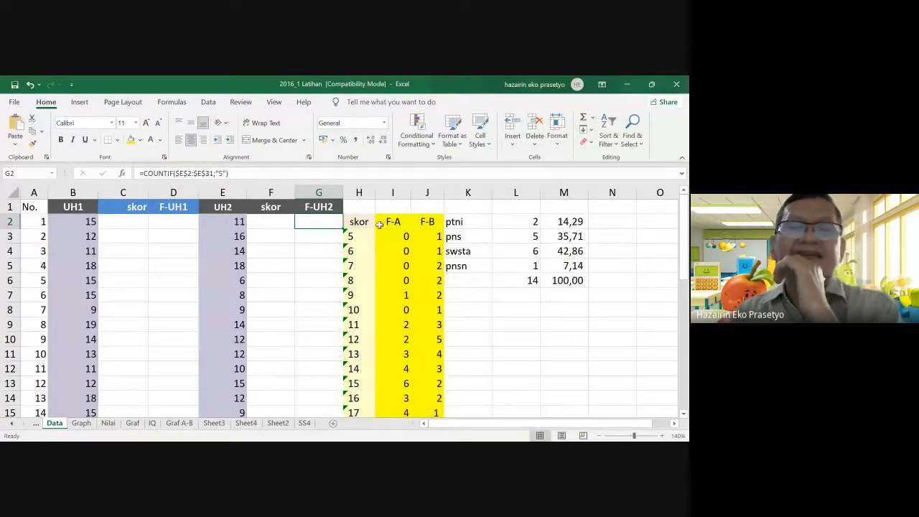
- Hide the existing frequency tables in H1:M17 by giving the range a black fill color
left_click_drag(359, 209, 582, 269)
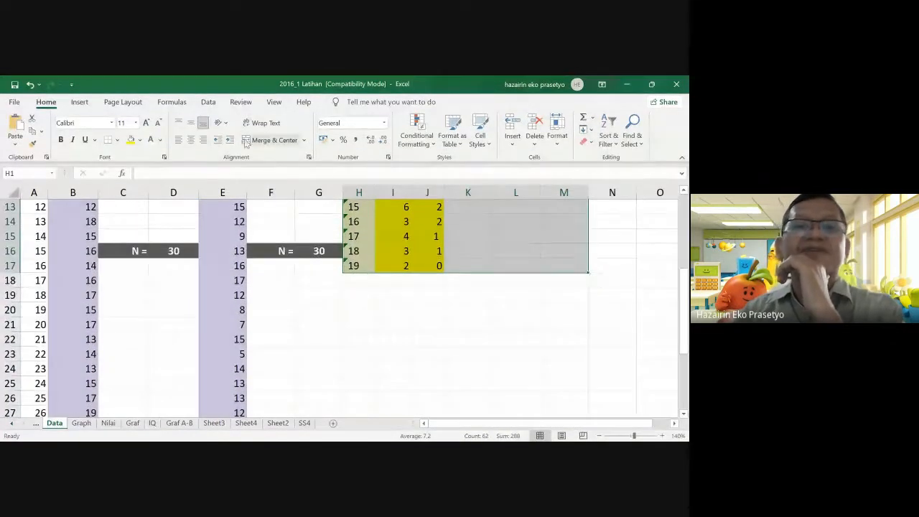
left_click(139, 139)
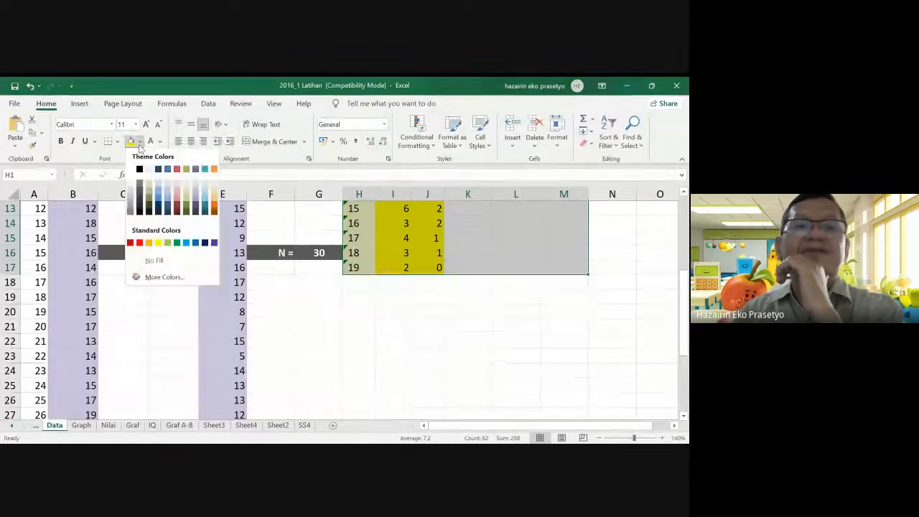
left_click(143, 168)
scroll(230, 267, "up", 4)
scroll(230, 267, "up", 1)
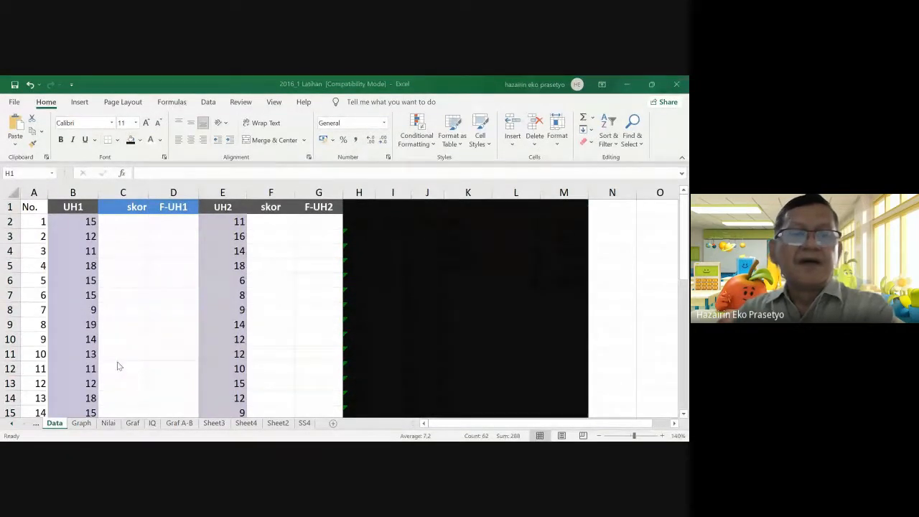
- Hide the N = cells C16:D16 and F16:G16 under their white text by giving them a white fill
scroll(119, 365, "down", 1)
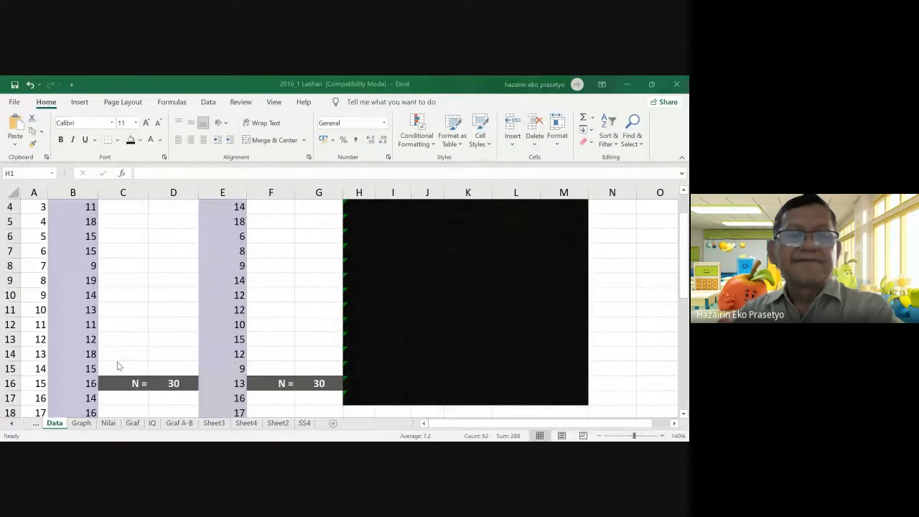
scroll(118, 366, "down", 2)
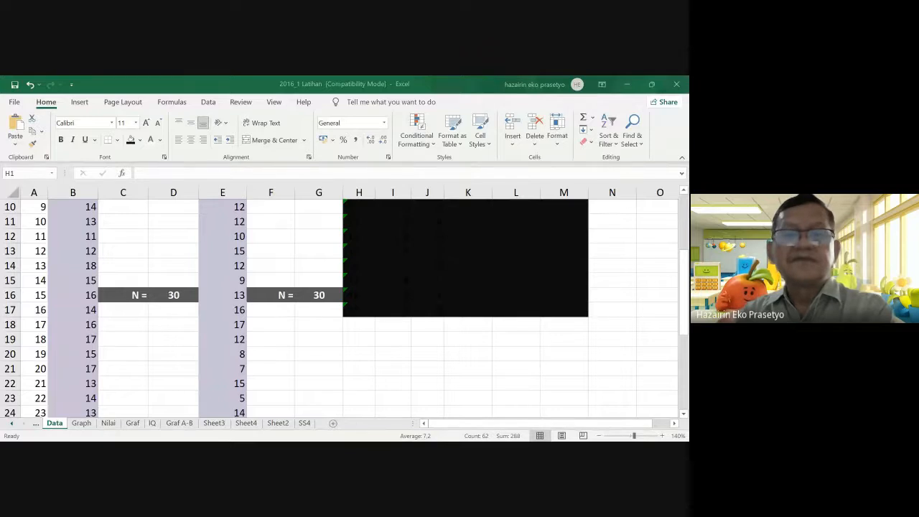
left_click(113, 296)
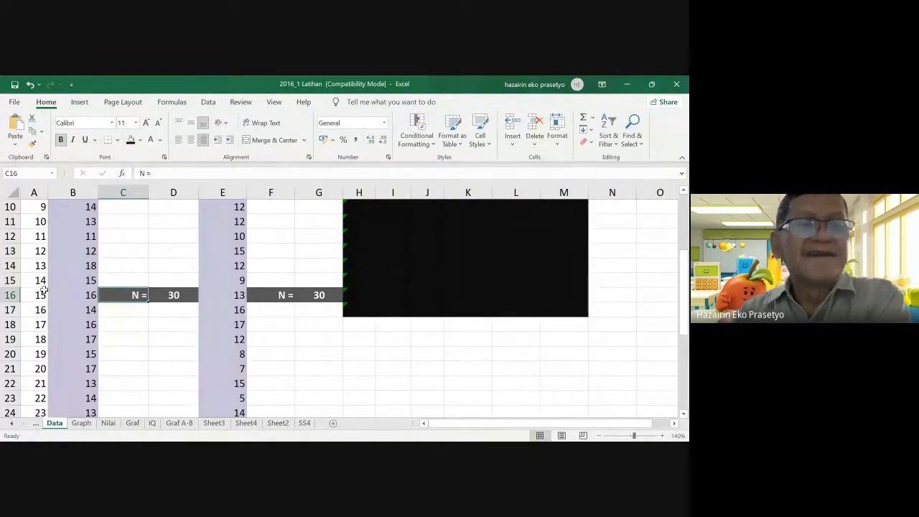
left_click_drag(126, 297, 172, 288)
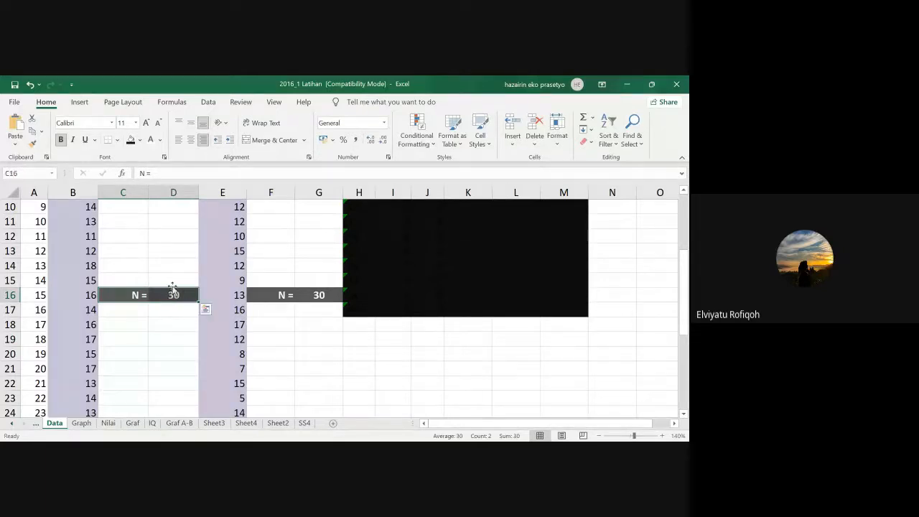
left_click(141, 140)
left_click(149, 169)
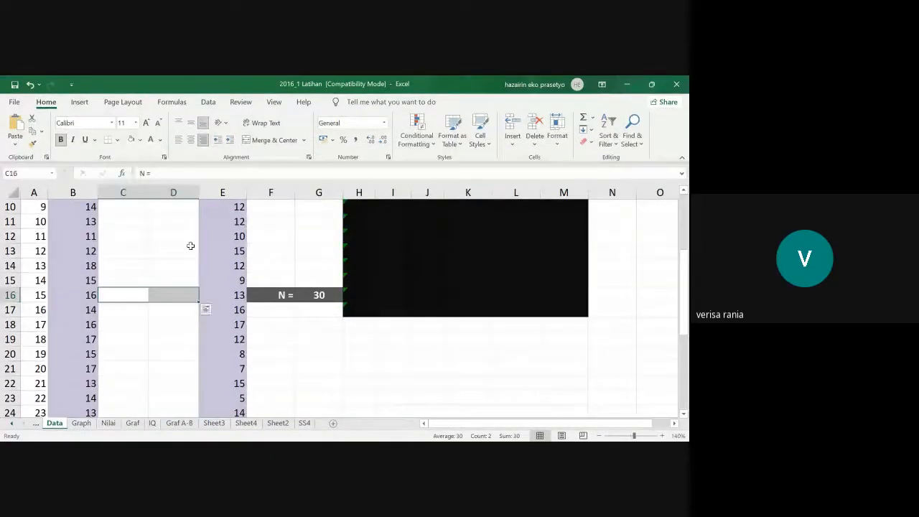
left_click(265, 298)
left_click_drag(265, 298, 316, 294)
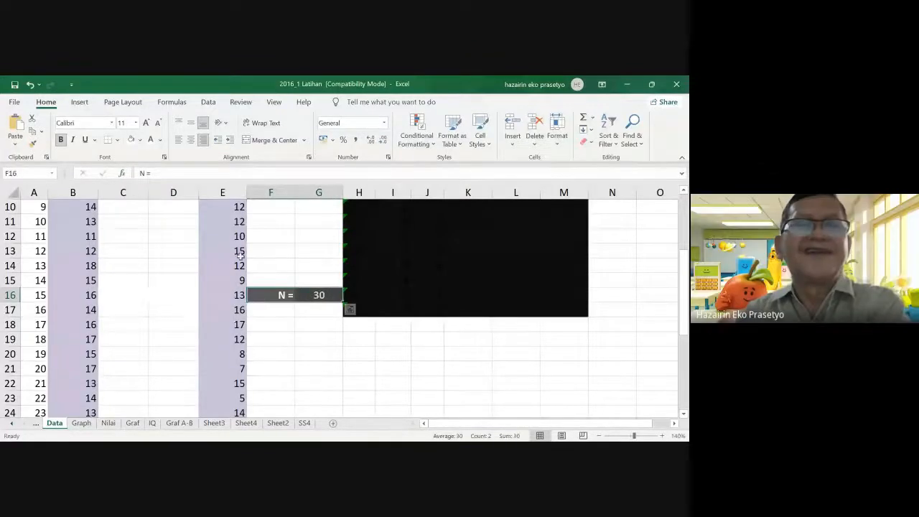
left_click(132, 139)
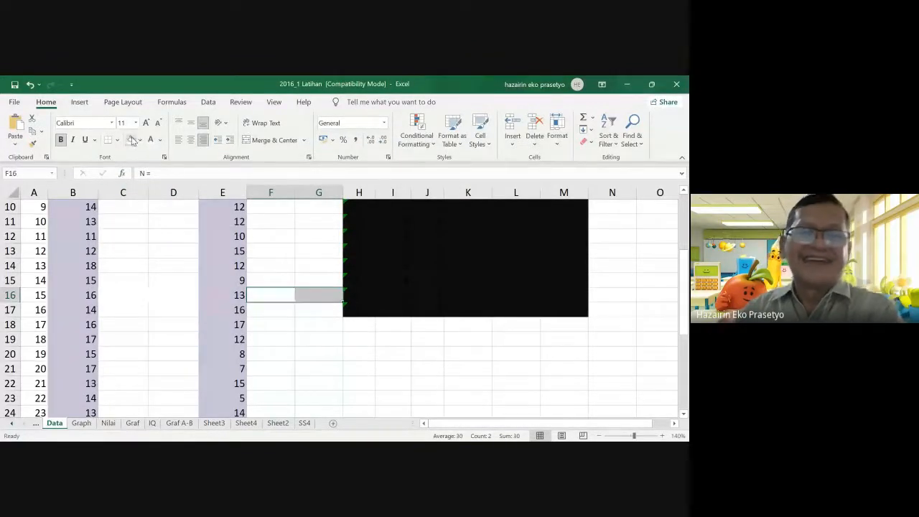
- Look through the UH1 and UH2 score columns from the headers to the sums and averages below row 31
scroll(127, 303, "up", 3)
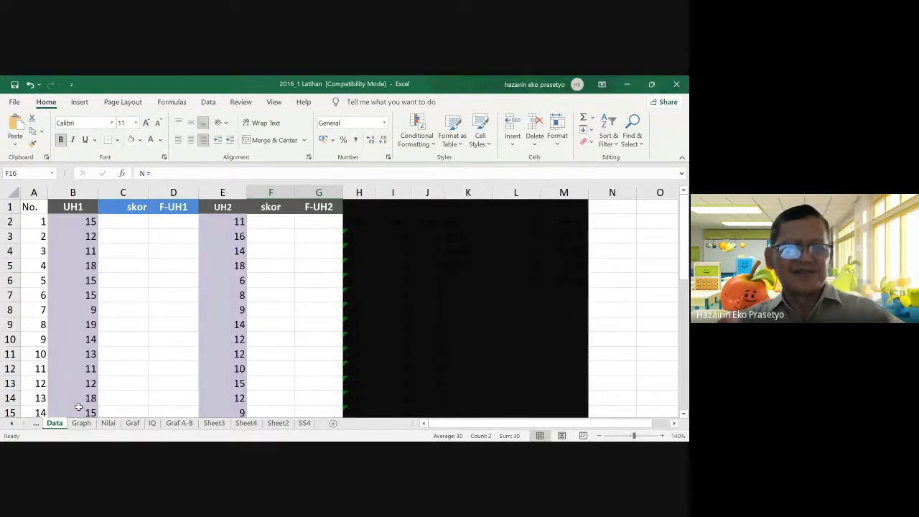
scroll(76, 408, "down", 4)
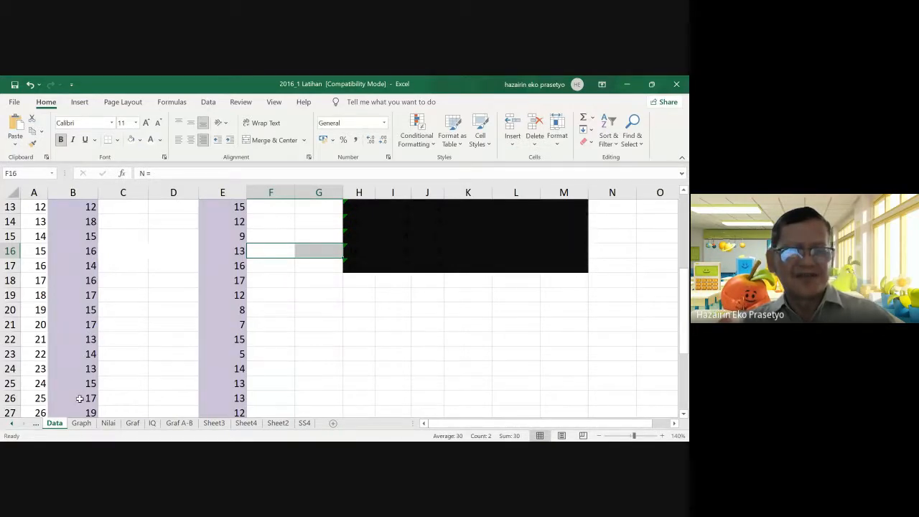
scroll(80, 400, "down", 2)
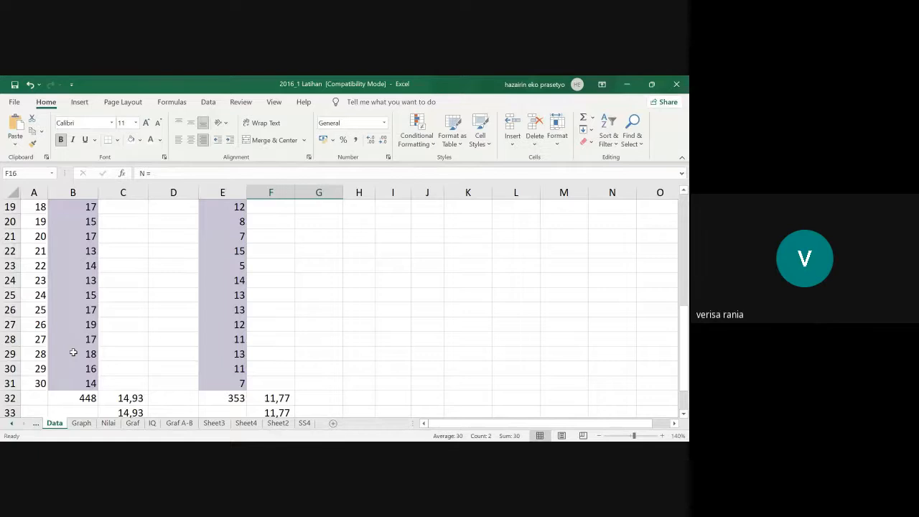
scroll(73, 352, "up", 5)
scroll(73, 352, "down", 3)
scroll(72, 352, "up", 1)
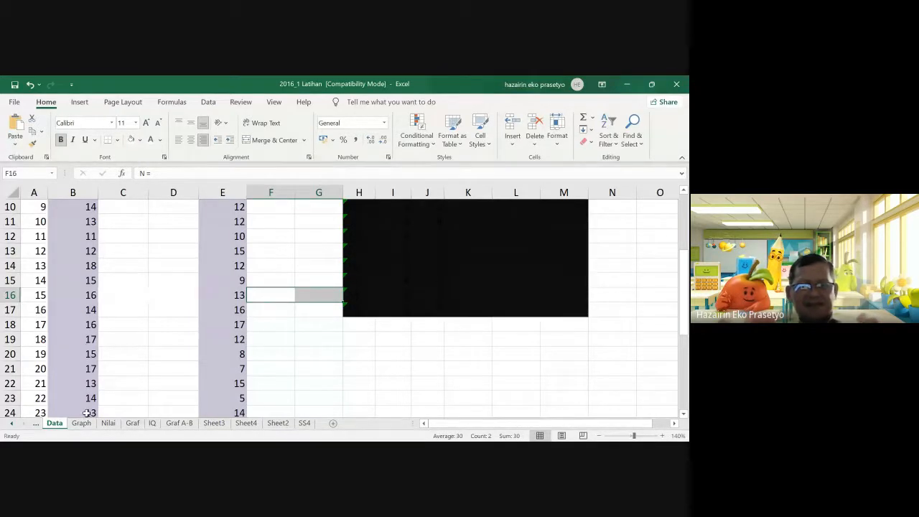
scroll(86, 413, "down", 2)
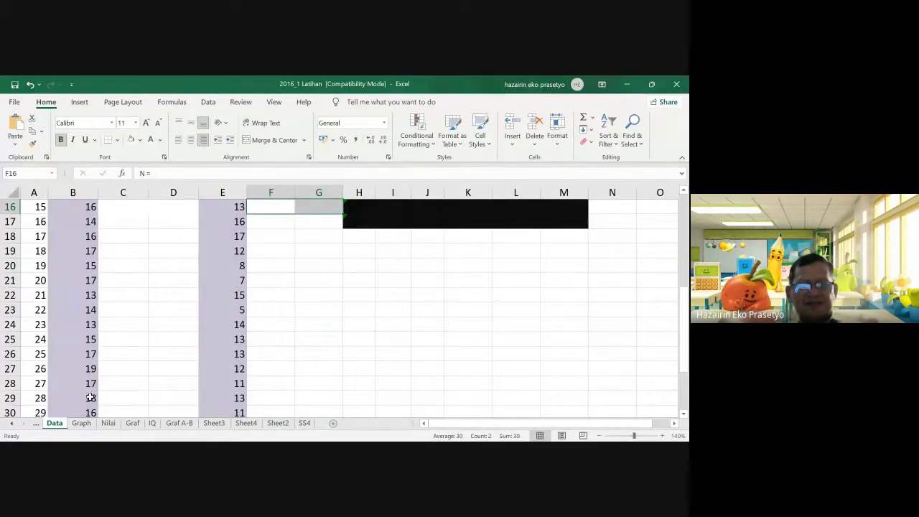
scroll(90, 397, "down", 1)
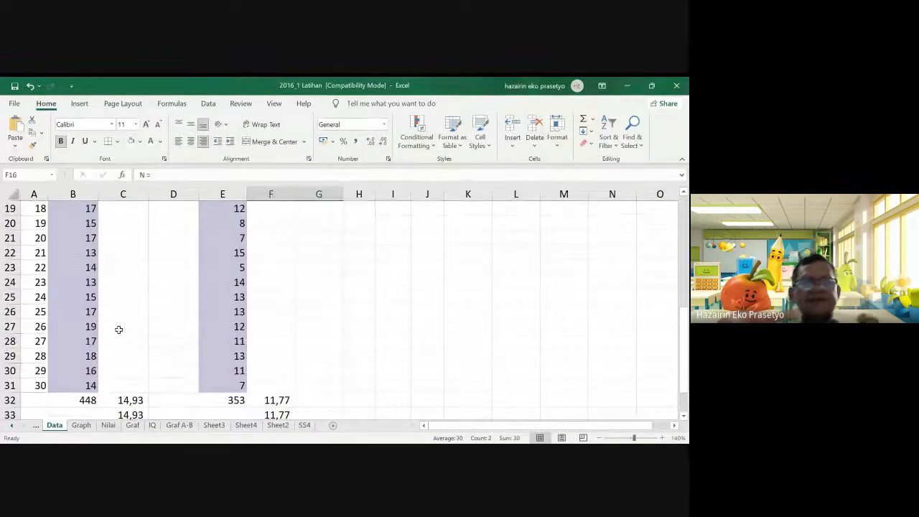
scroll(96, 311, "up", 3)
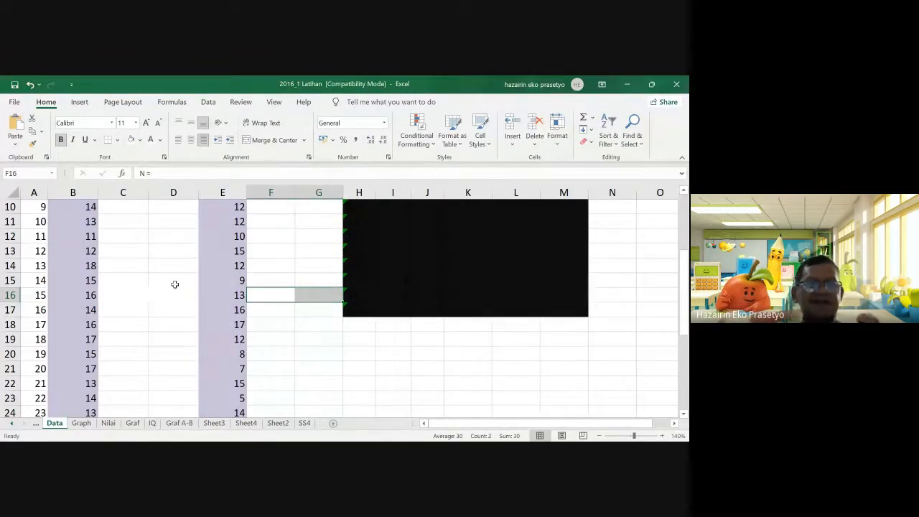
scroll(136, 299, "down", 3)
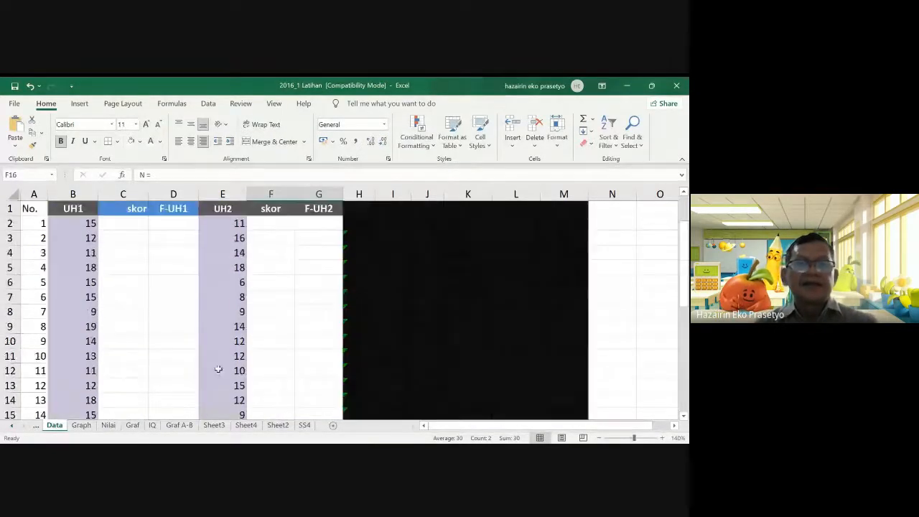
scroll(219, 366, "up", 6)
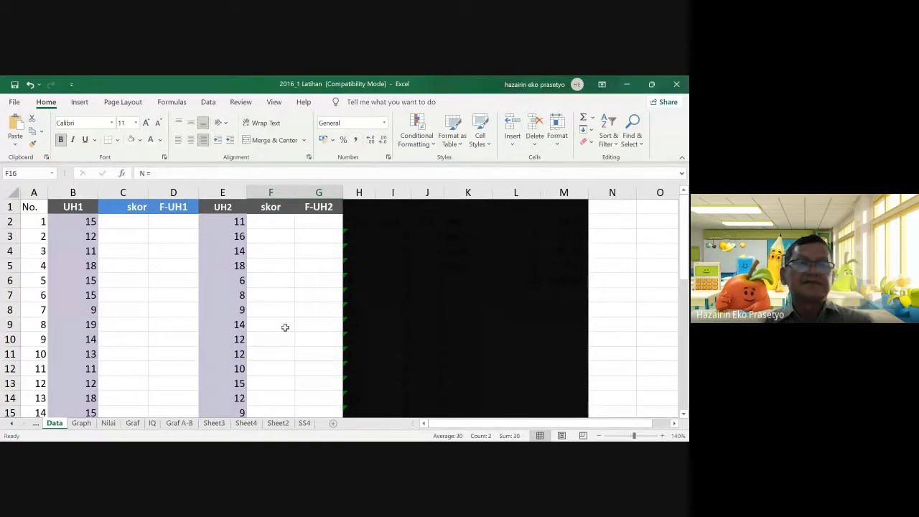
scroll(264, 339, "down", 1)
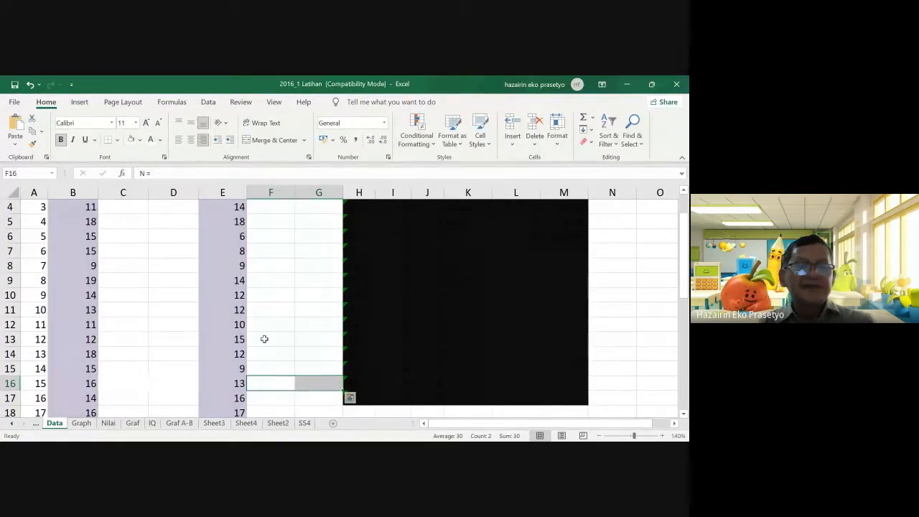
scroll(265, 339, "down", 2)
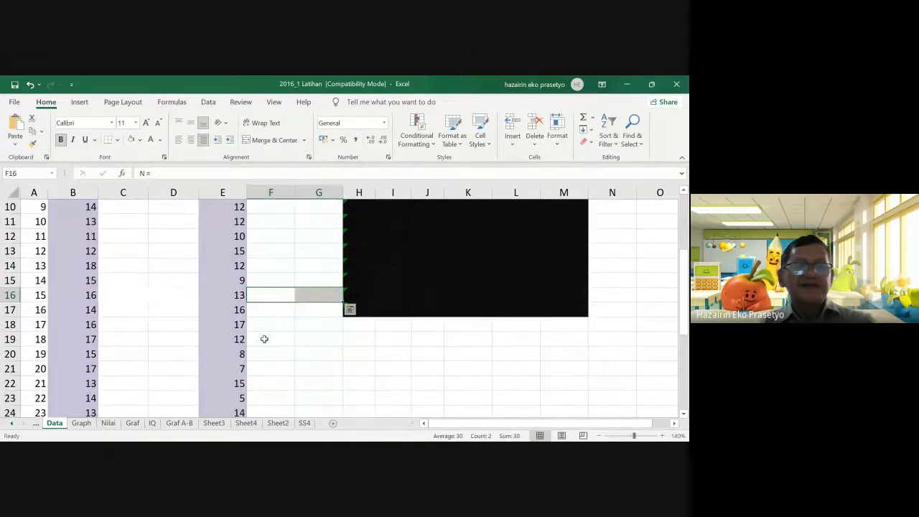
scroll(264, 339, "down", 1)
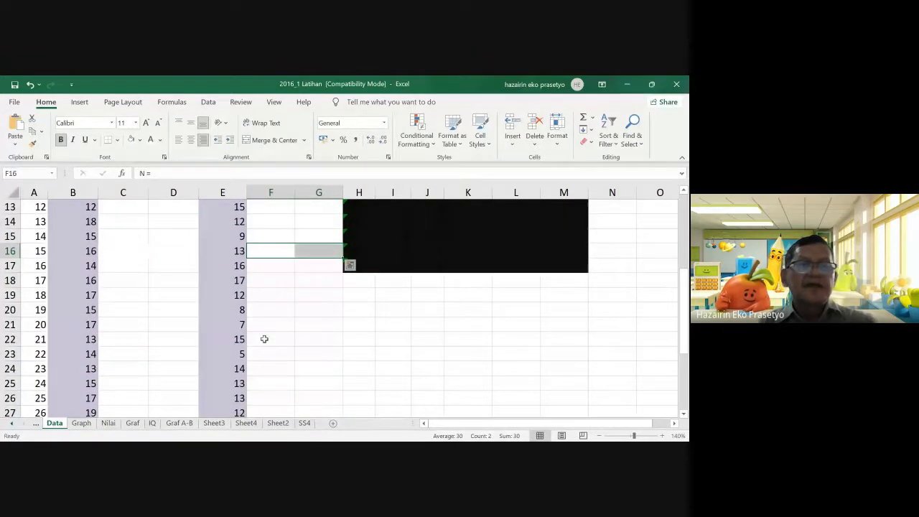
scroll(264, 339, "down", 1)
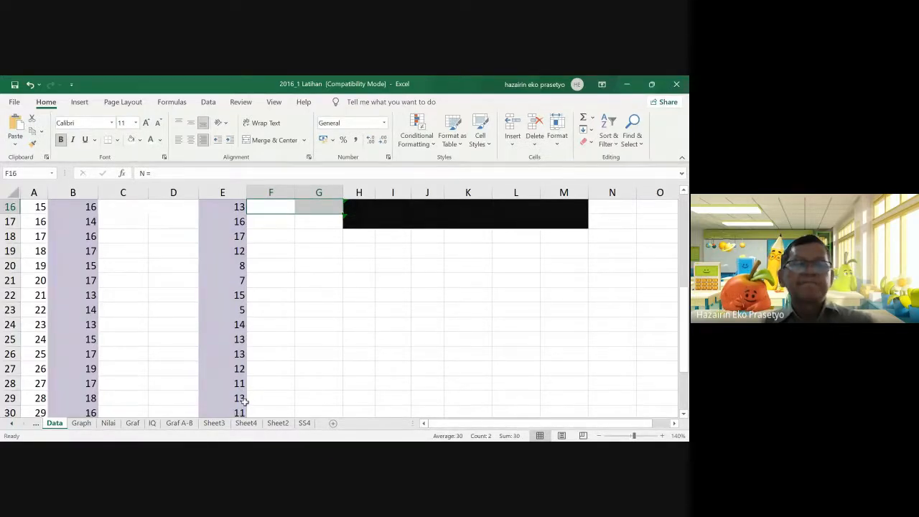
scroll(244, 400, "down", 1)
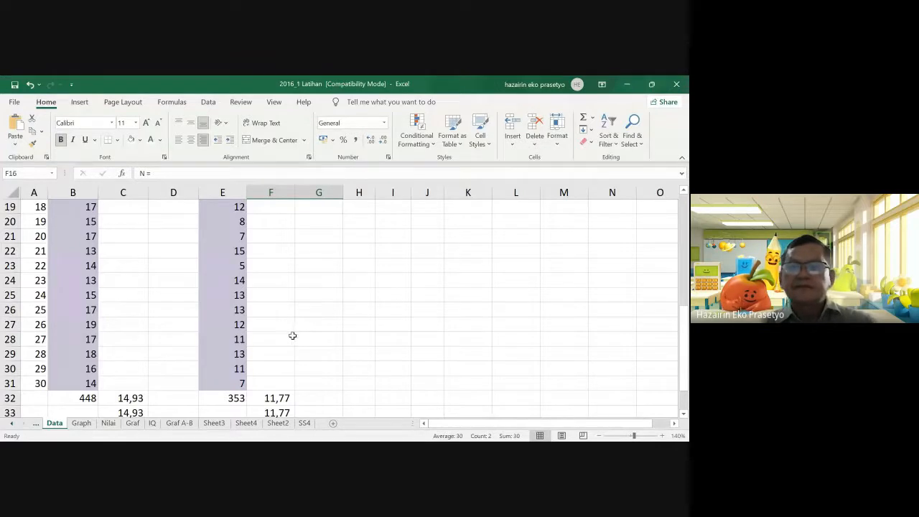
- Reduce the sheet zoom to 120% and review the numbered UH1 and UH2 scores together with the empty skor and frequency columns
left_click(600, 437)
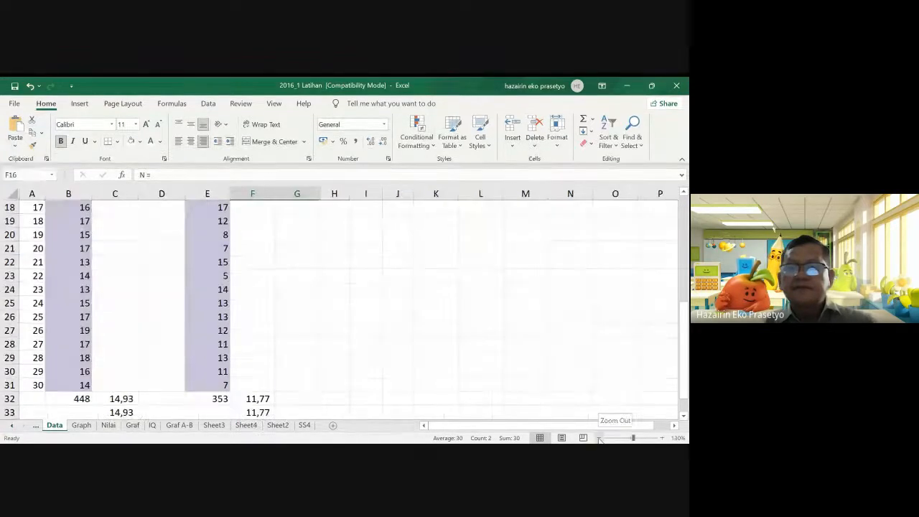
left_click(600, 437)
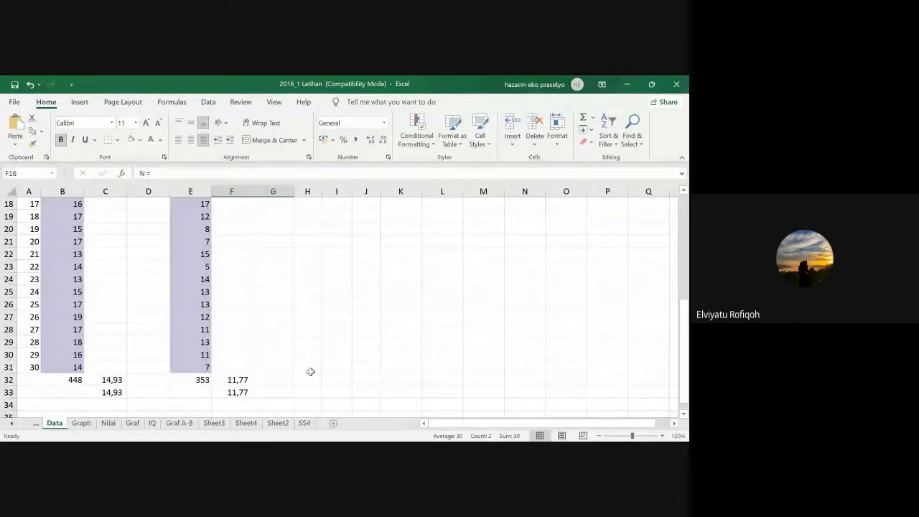
scroll(268, 360, "up", 6)
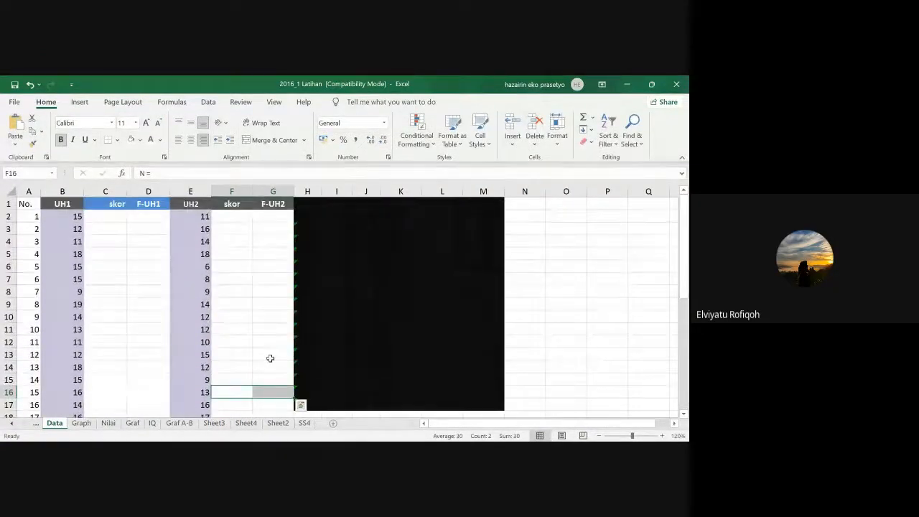
scroll(269, 360, "down", 1)
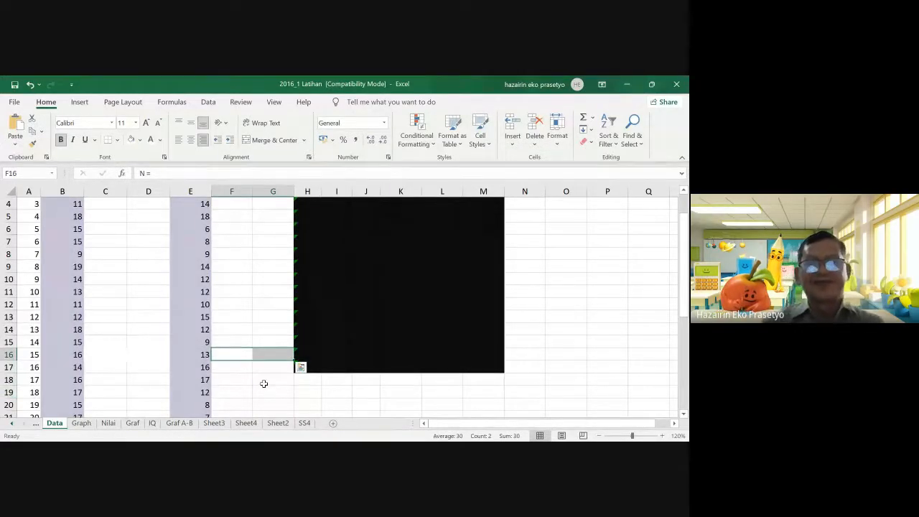
scroll(231, 385, "down", 1)
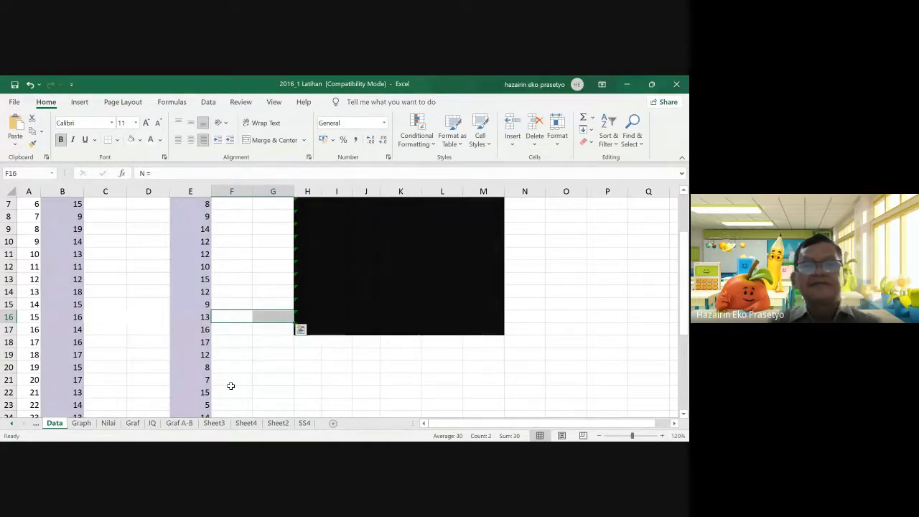
scroll(230, 386, "down", 1)
scroll(230, 385, "down", 1)
scroll(231, 386, "down", 1)
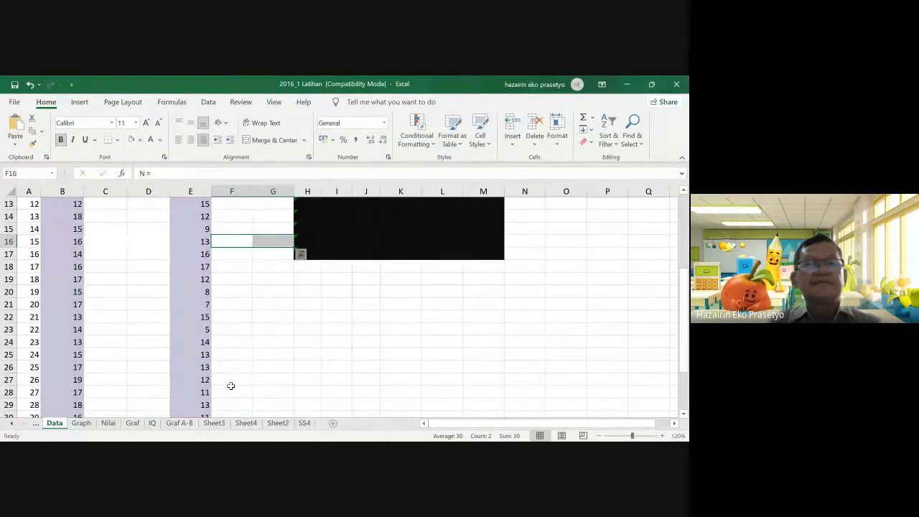
scroll(231, 386, "up", 4)
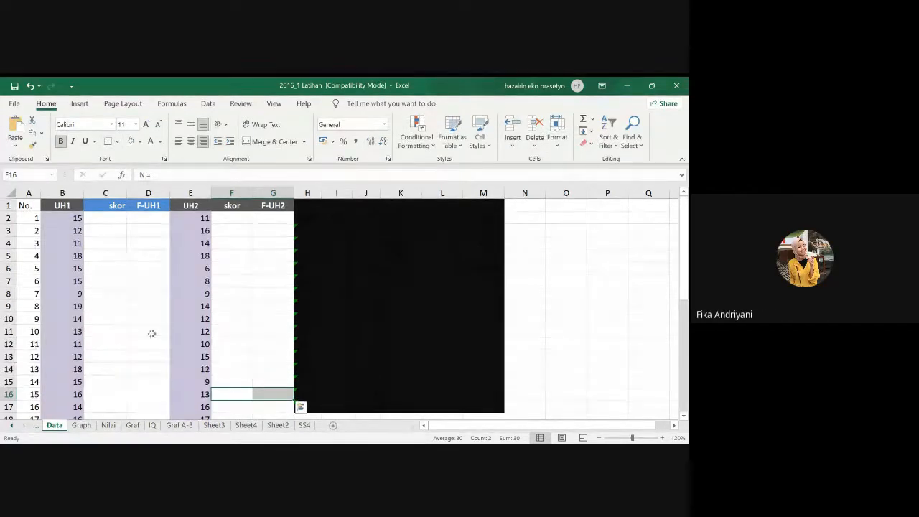
scroll(144, 324, "down", 3)
scroll(137, 311, "down", 3)
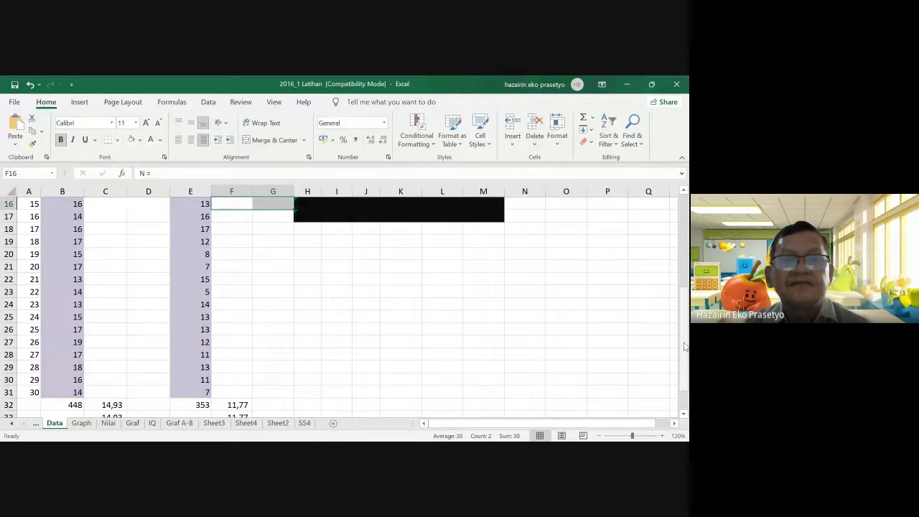
scroll(107, 400, "up", 5)
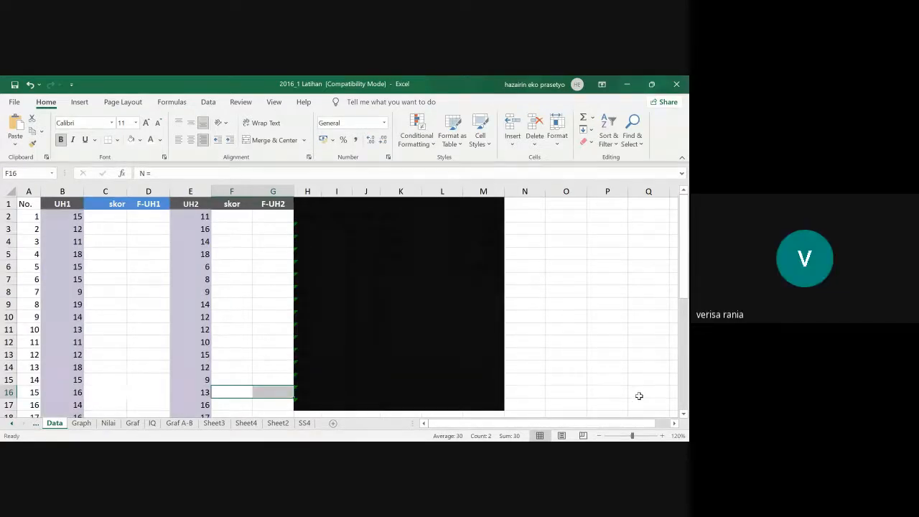
scroll(152, 399, "down", 6)
scroll(151, 399, "up", 1)
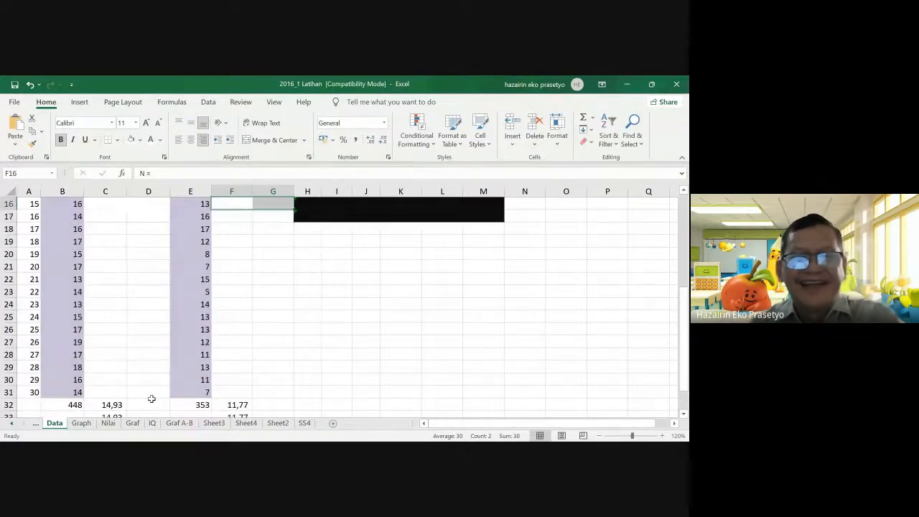
scroll(150, 402, "up", 1)
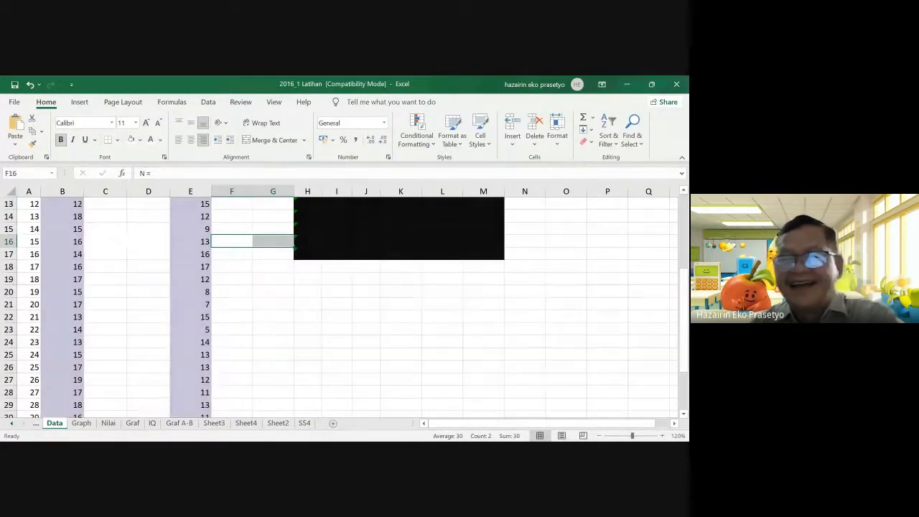
left_click(685, 415)
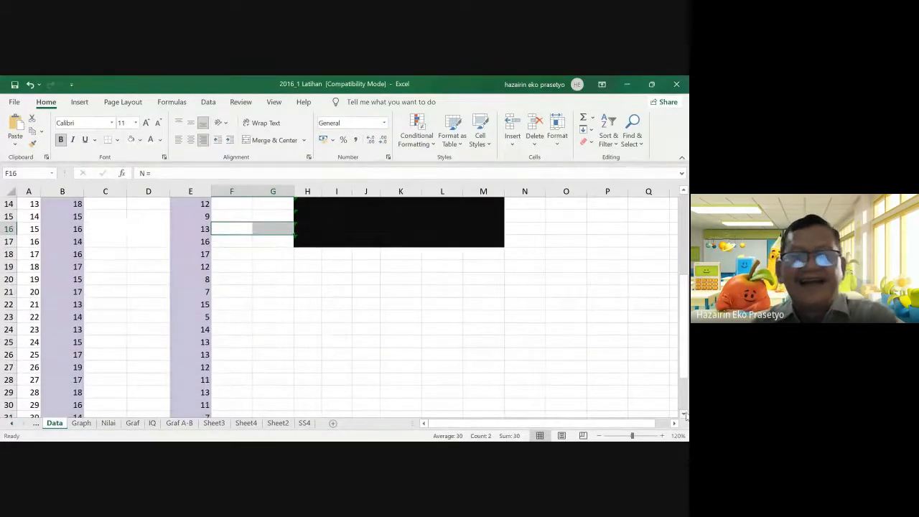
left_click(684, 416)
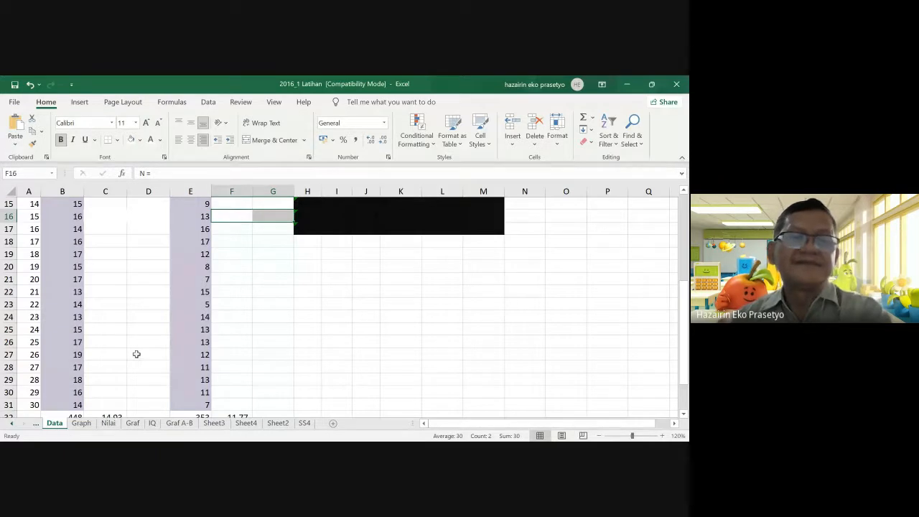
- Reveal the hidden UH1 skor values in C2:C15 by setting their font color to Automatic
scroll(136, 354, "up", 5)
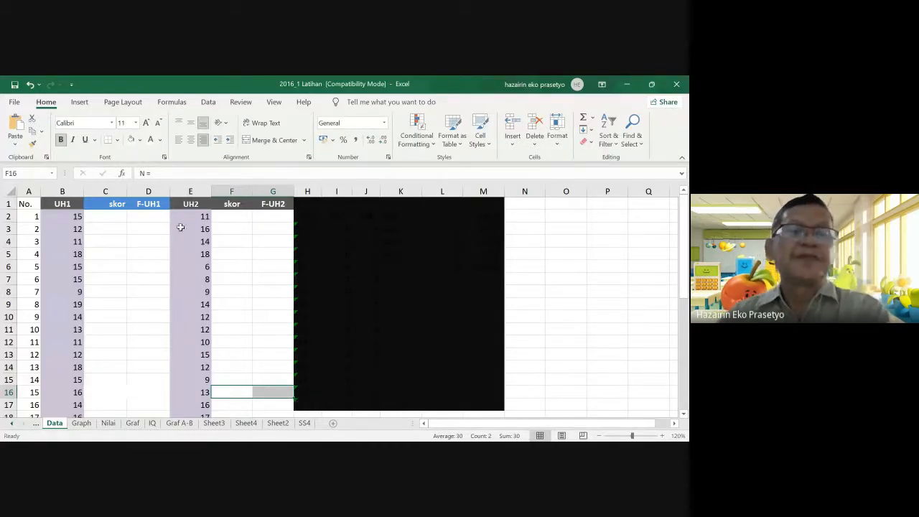
left_click_drag(94, 217, 102, 379)
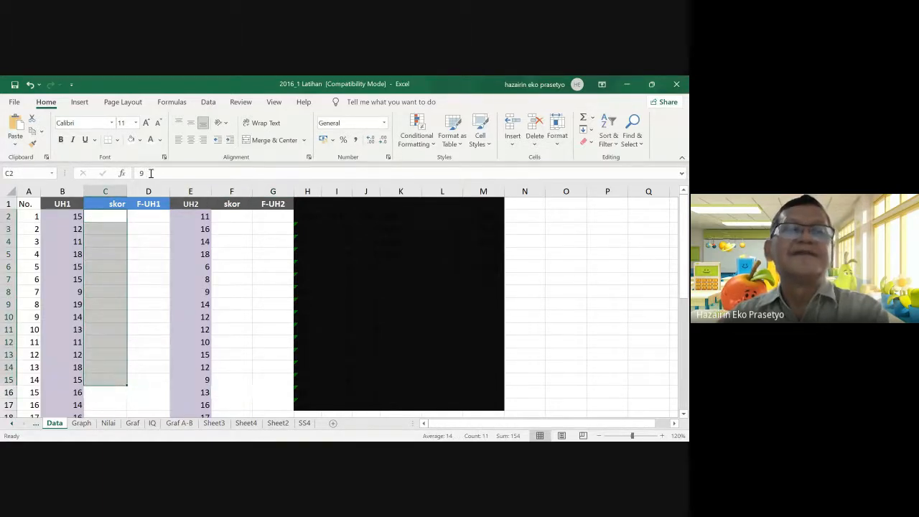
left_click(160, 140)
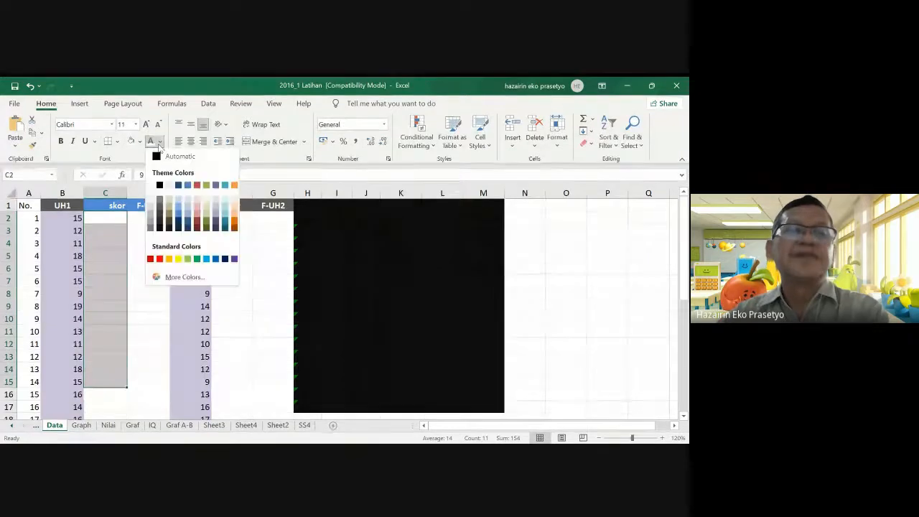
left_click(161, 157)
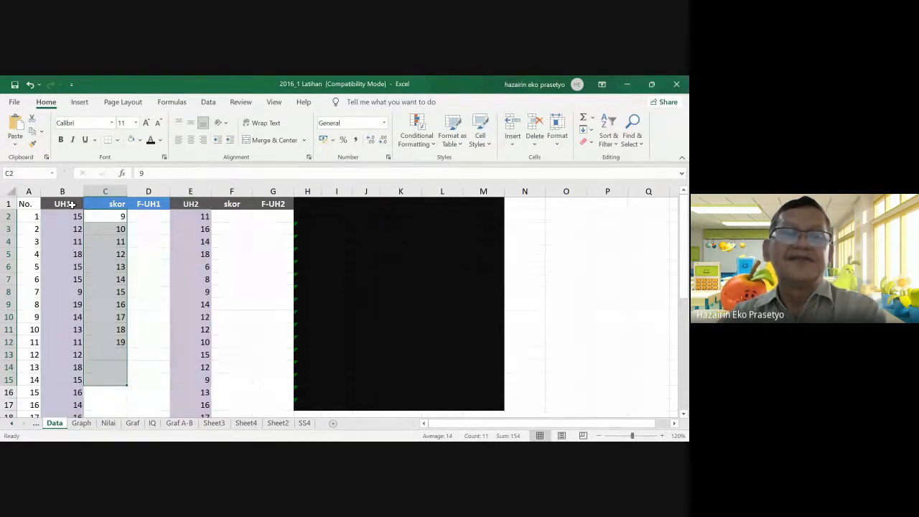
- Clear the old UH1 sum in B32 and the averages in C32:C33 below the score list
scroll(65, 273, "down", 6)
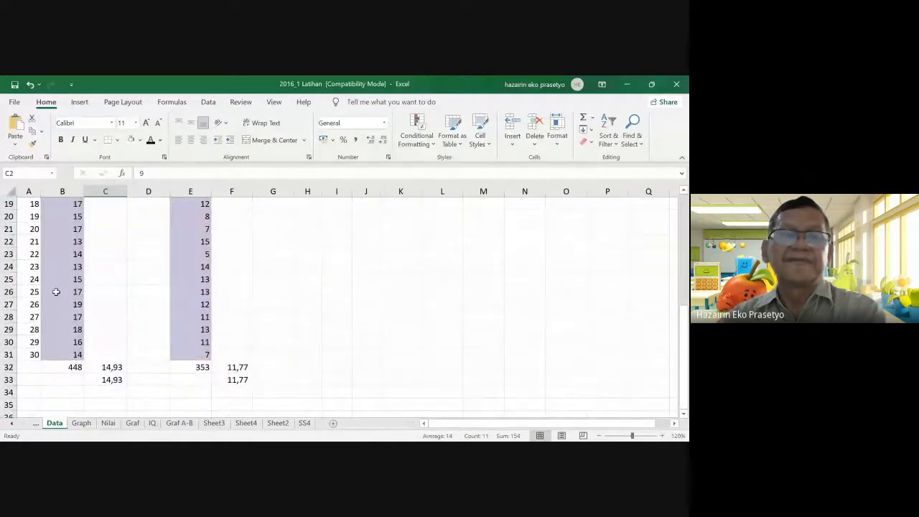
left_click(68, 369)
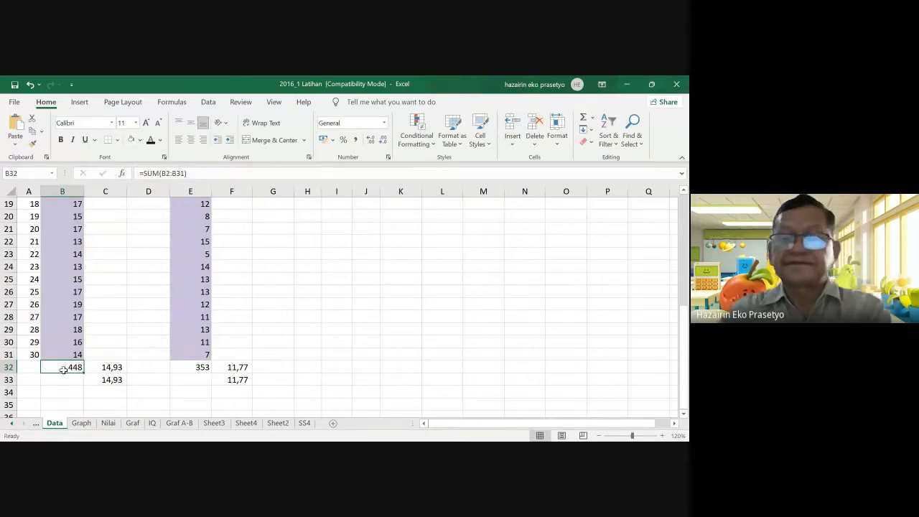
key("Delete")
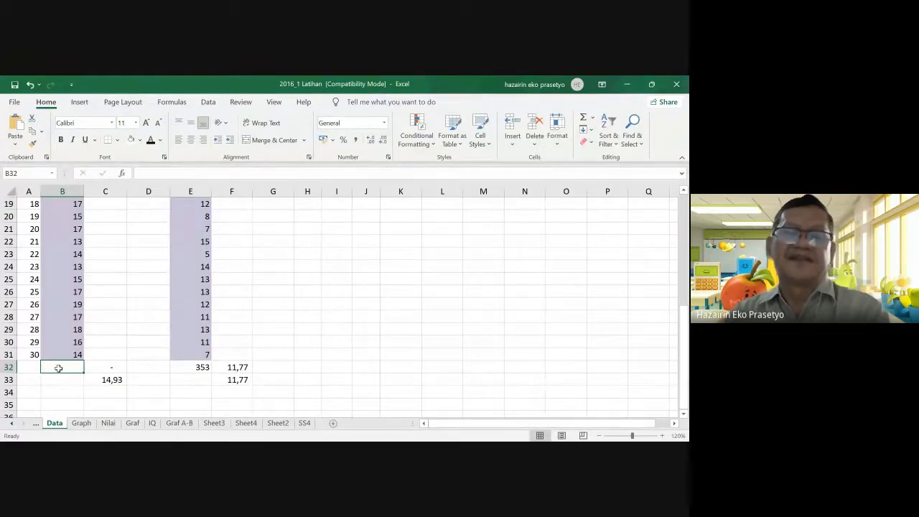
left_click_drag(104, 370, 100, 382)
left_click(100, 383)
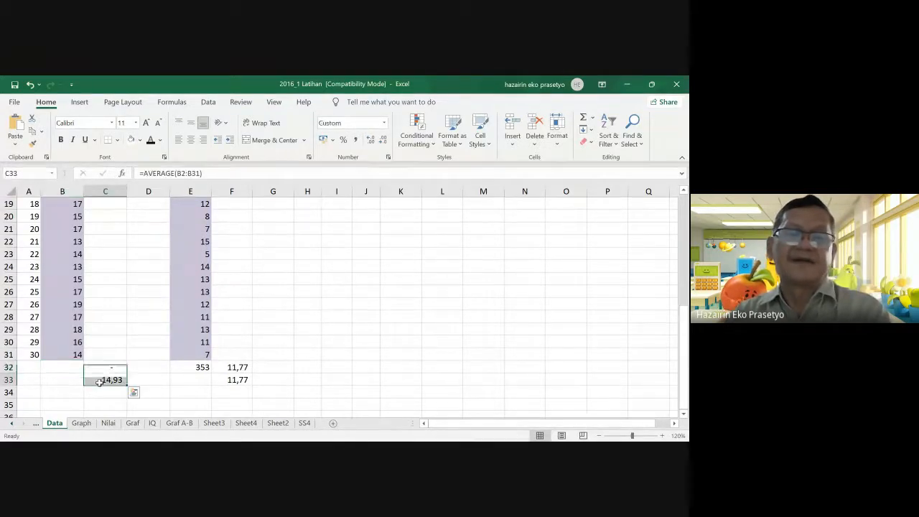
left_click(96, 372)
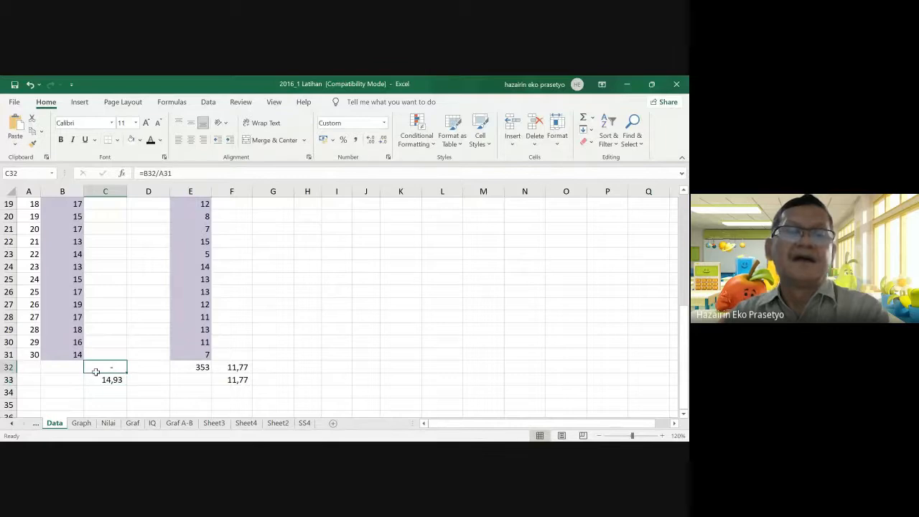
left_click_drag(95, 371, 95, 380)
key("Delete")
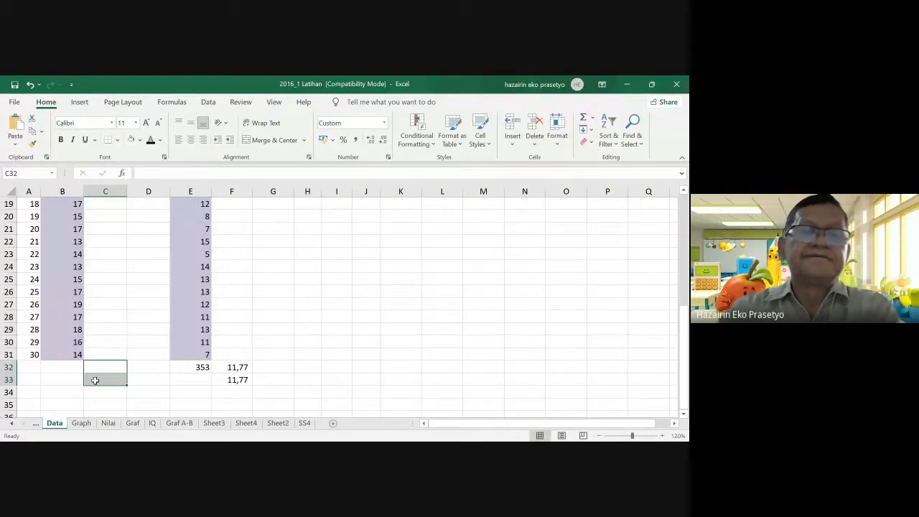
- Calculate the lowest UH1 score in B32 with the MIN function over B2:B31
left_click(66, 367)
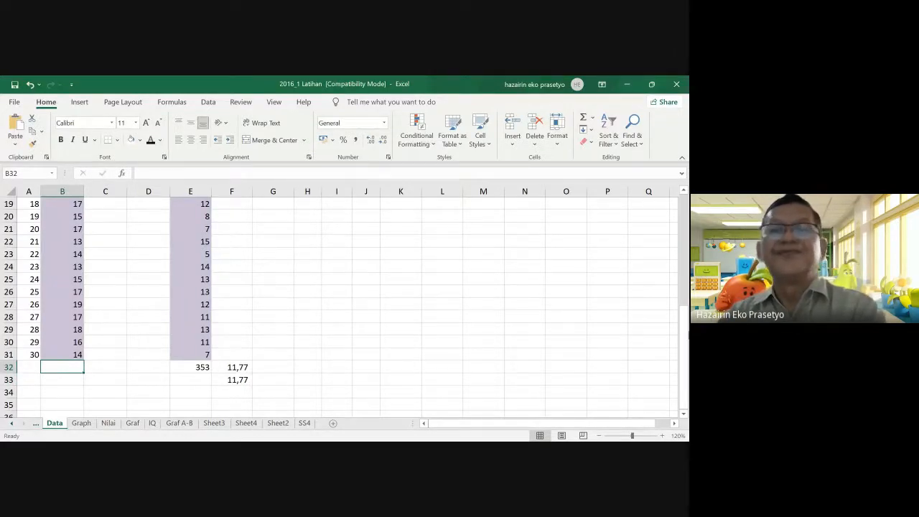
left_click(592, 120)
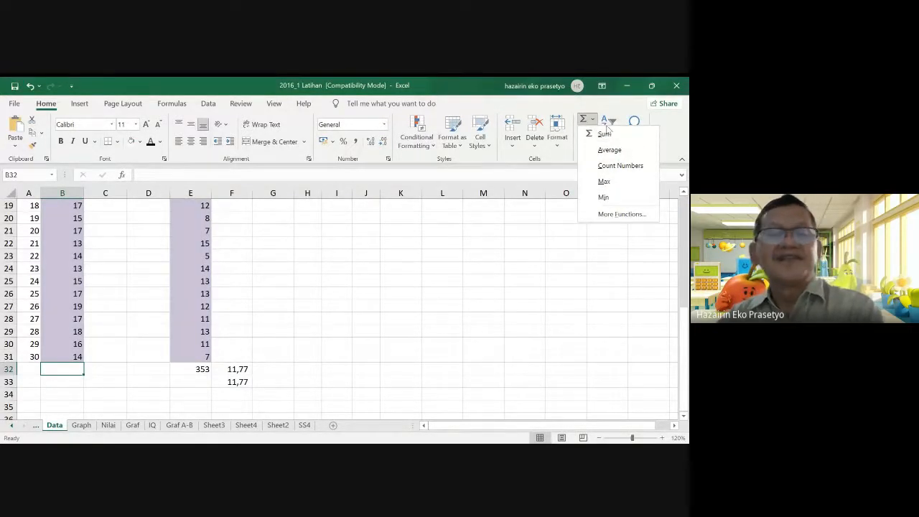
left_click(594, 200)
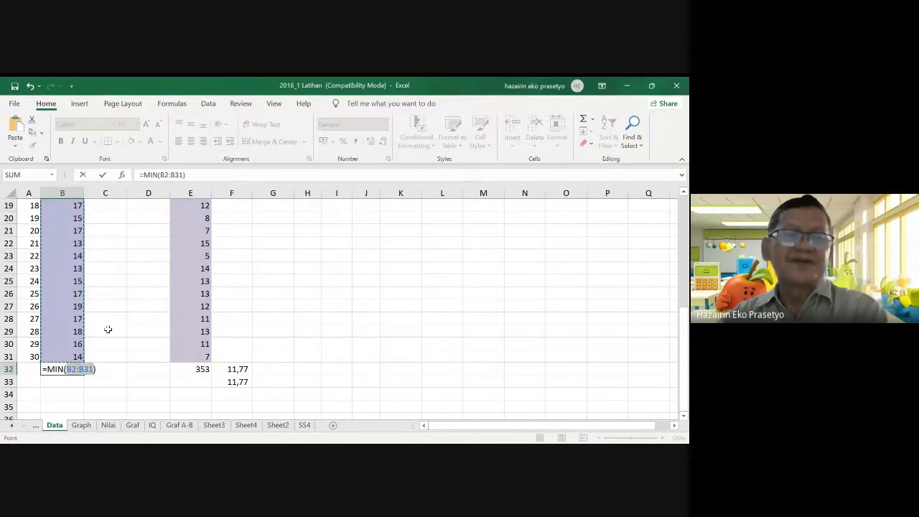
scroll(105, 329, "up", 6)
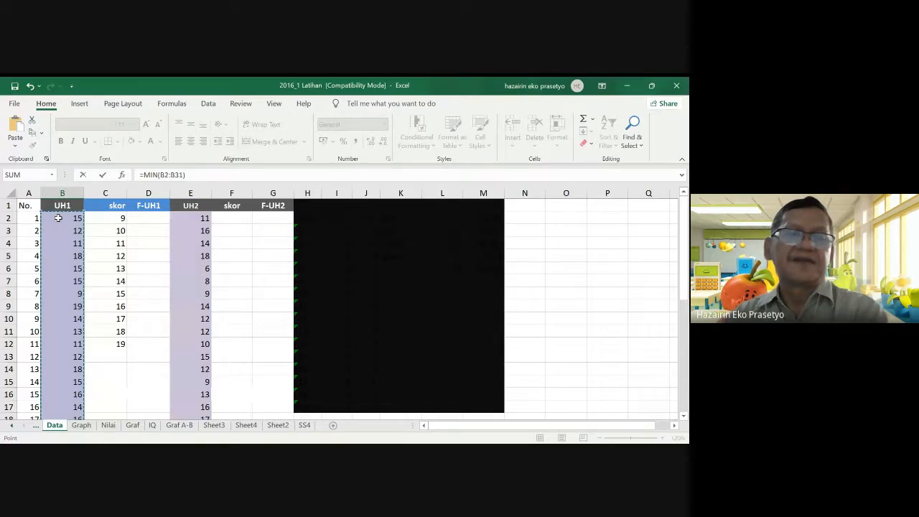
scroll(58, 219, "down", 6)
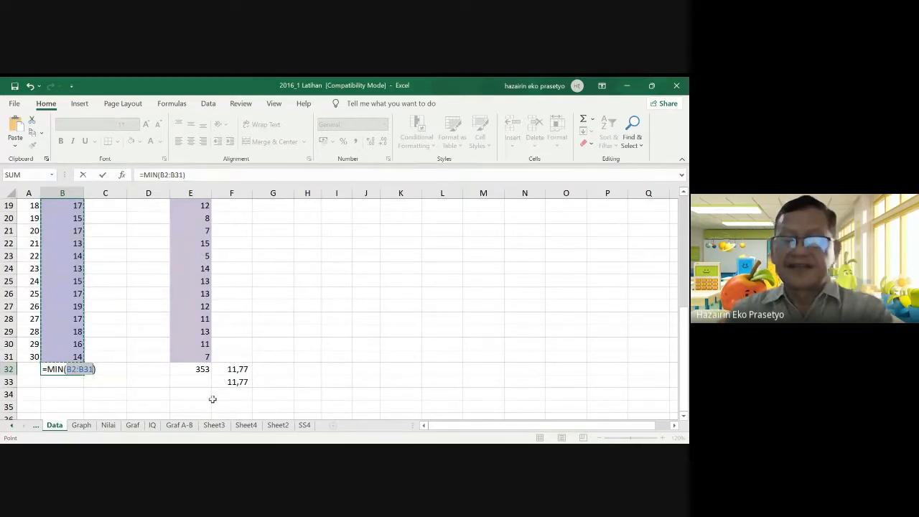
key("Return")
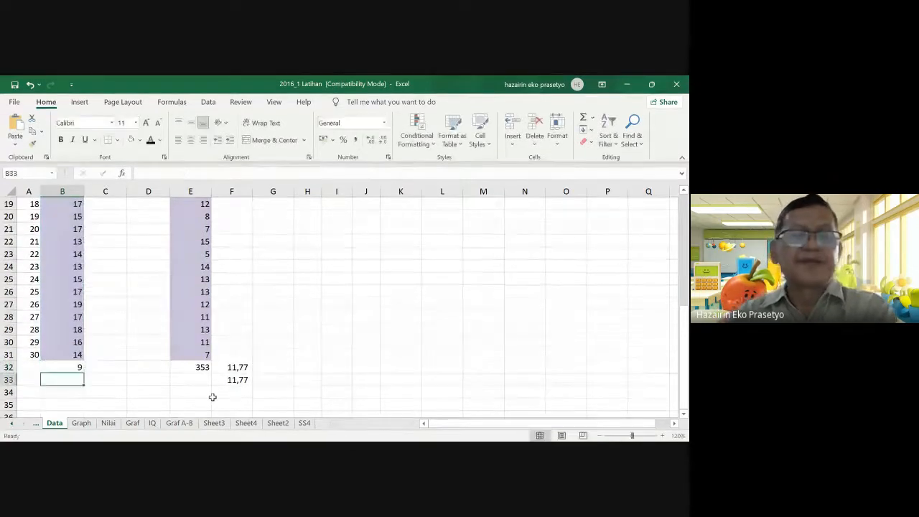
- Label the summary rows below the number column with Min in A32 and Max in A33
left_click(69, 365)
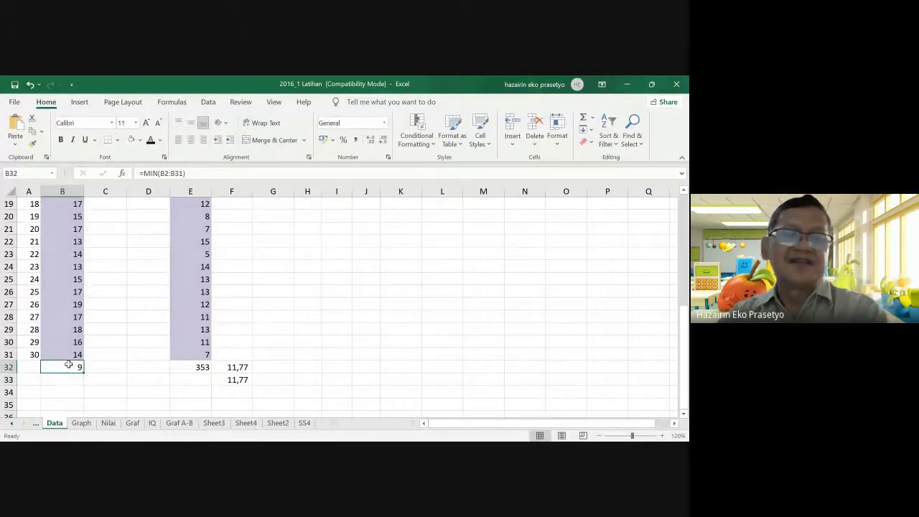
left_click(32, 367)
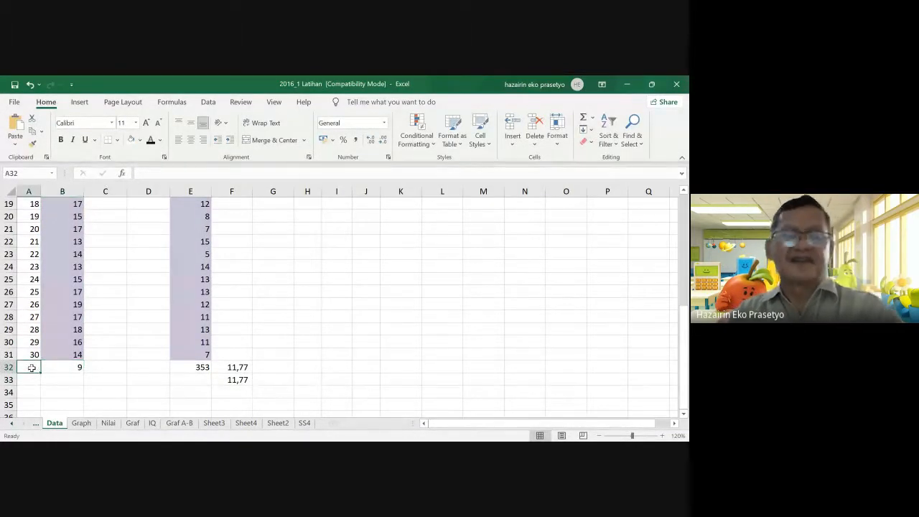
type("Min")
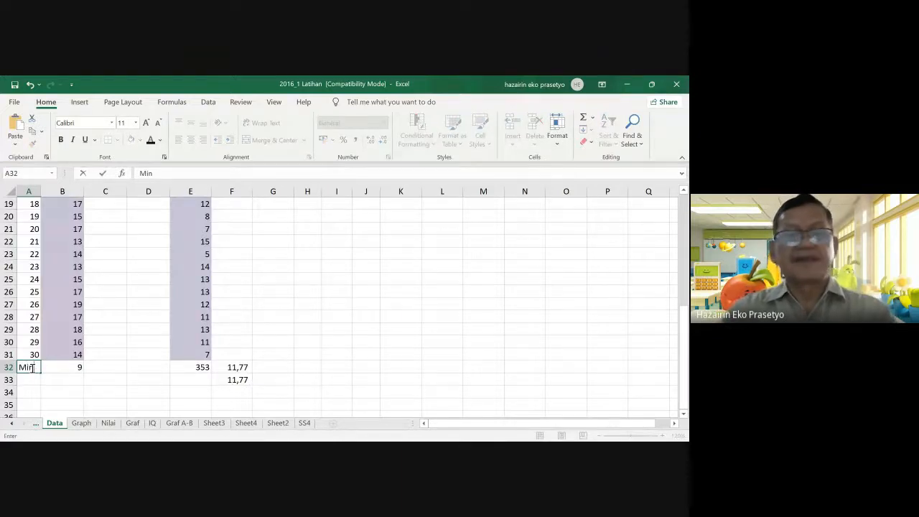
key("Return")
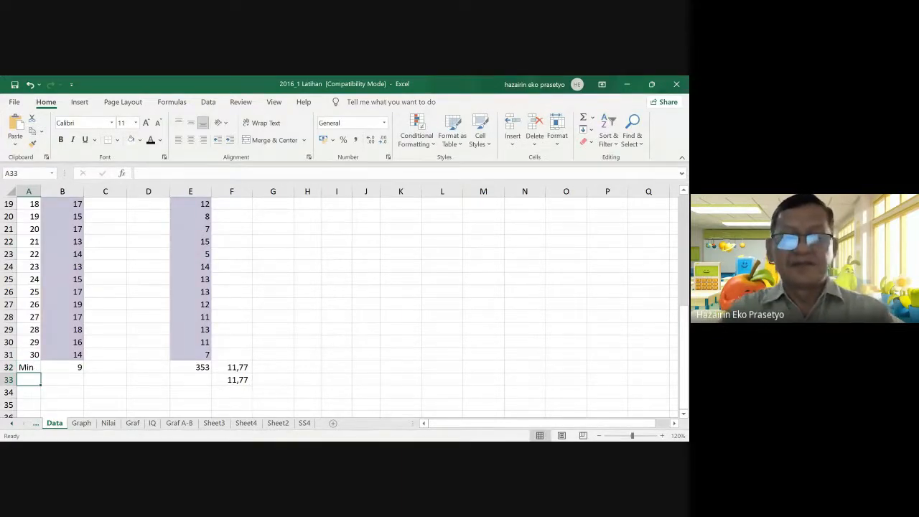
type("Max")
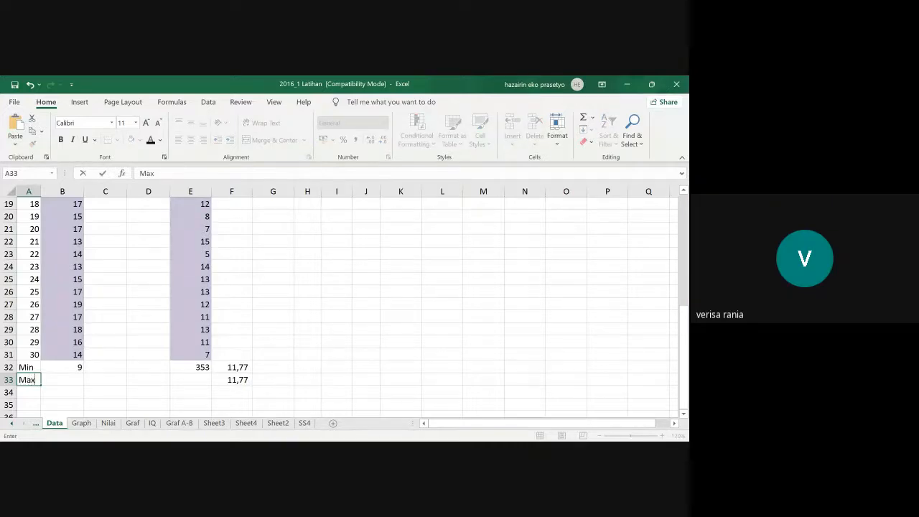
key("Tab")
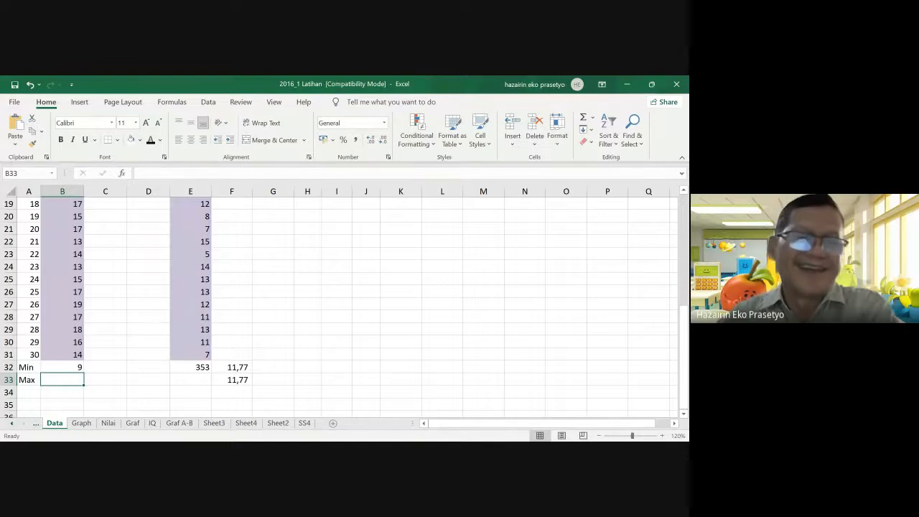
- Clear the minimum in B32 and insert it again beside the Min label as =MIN(B2:B31)
left_click(71, 367)
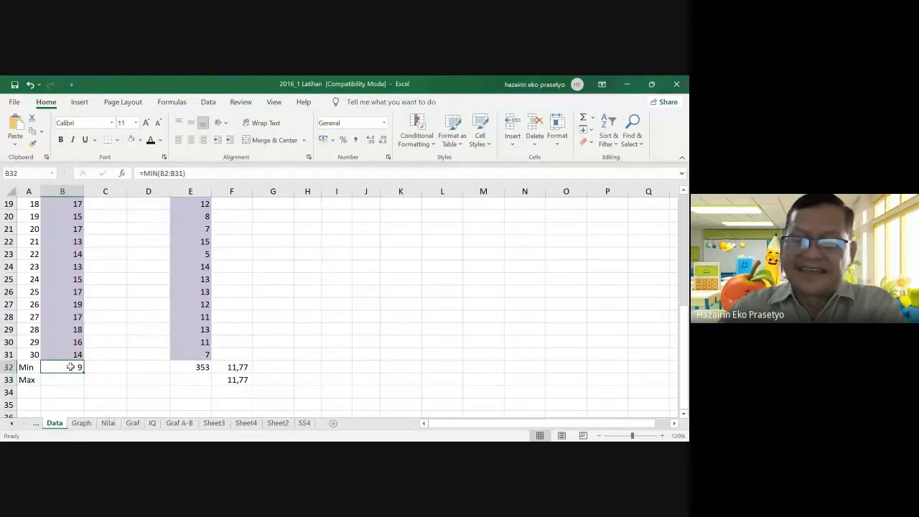
key("Delete")
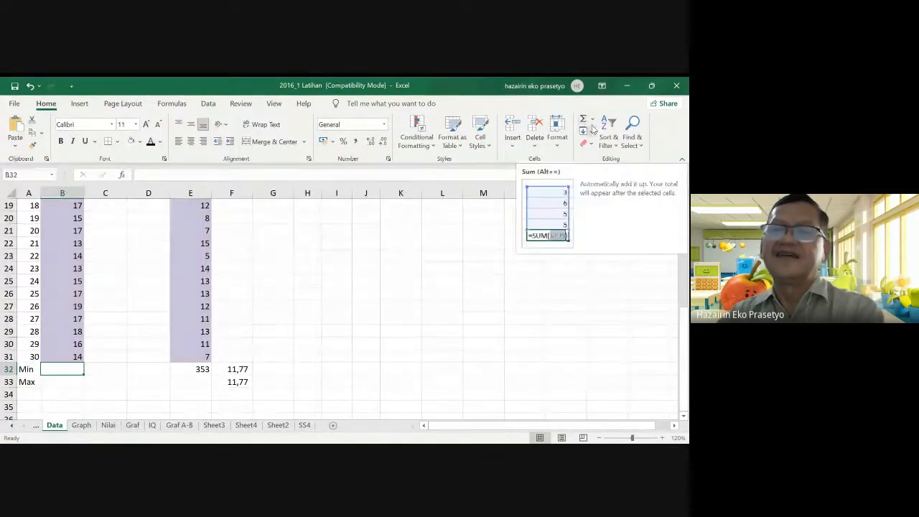
left_click(592, 121)
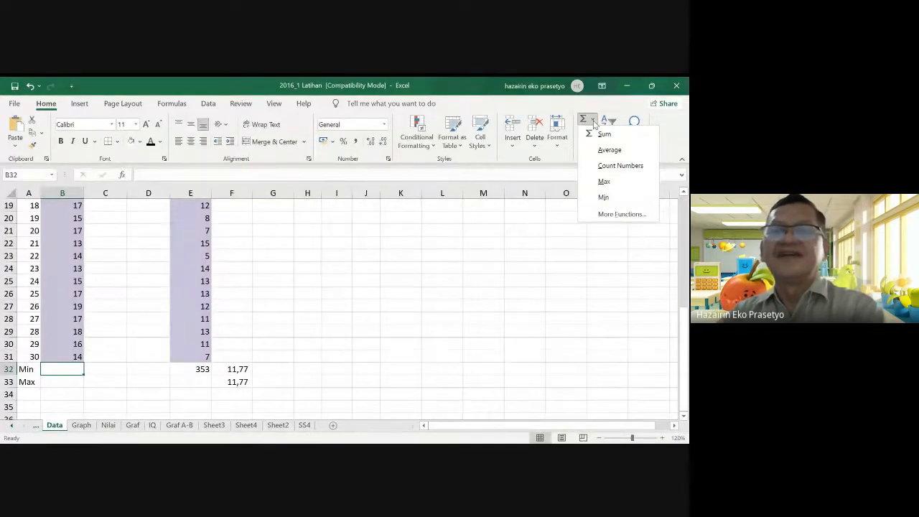
left_click(604, 205)
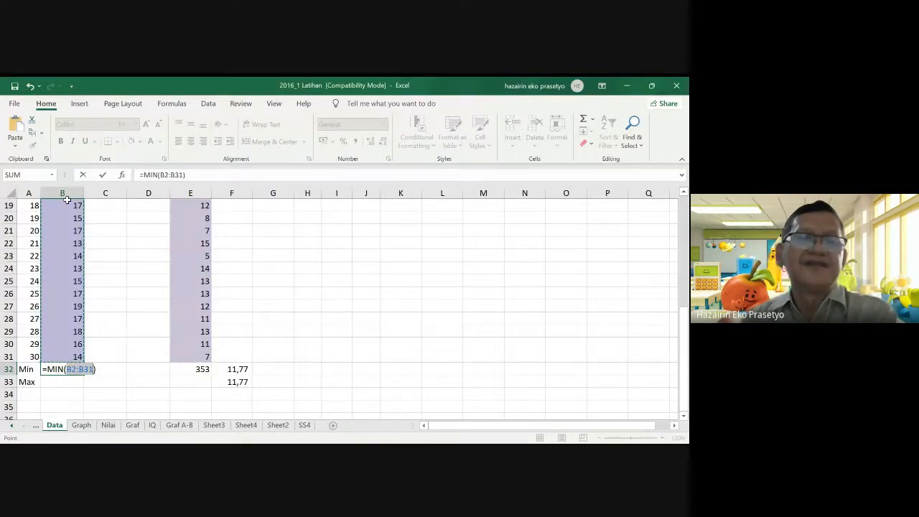
scroll(78, 268, "up", 6)
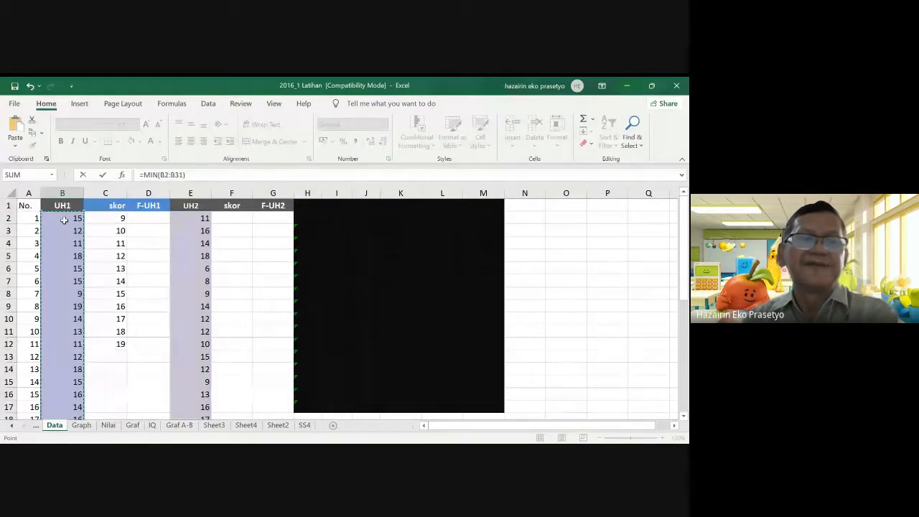
scroll(65, 220, "down", 6)
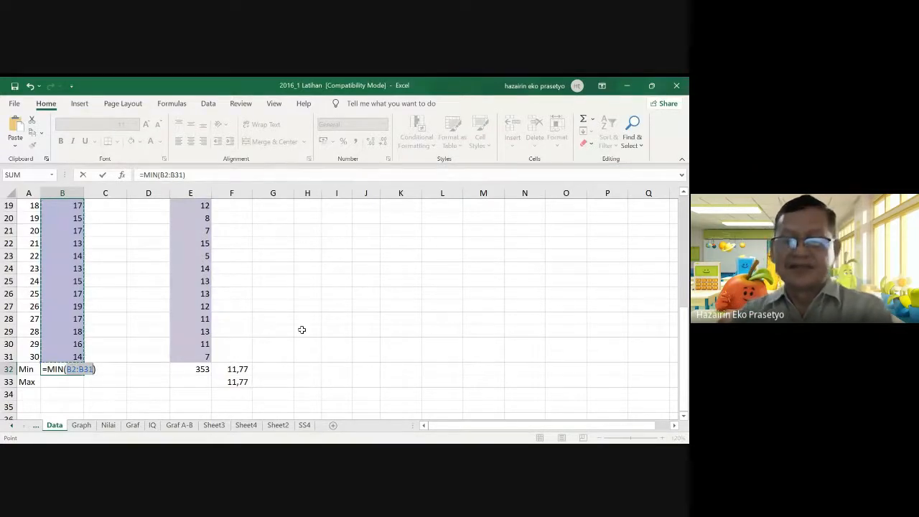
key("Return")
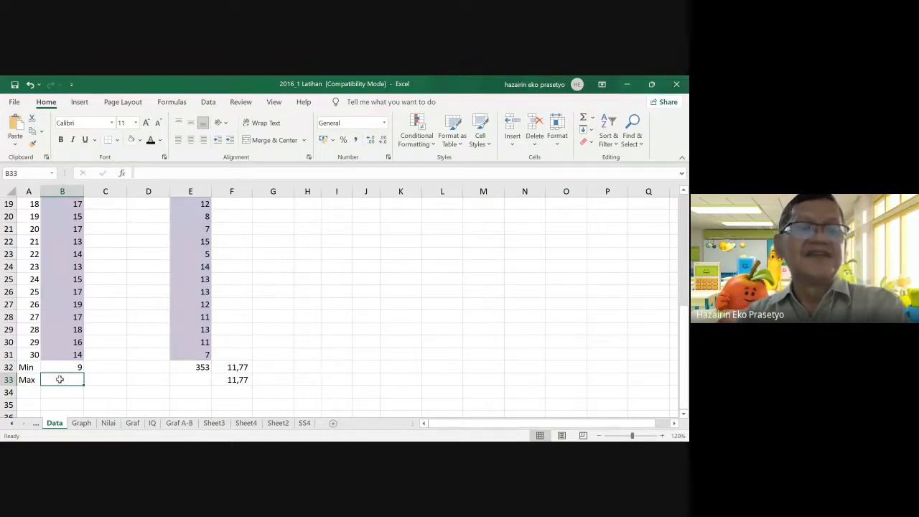
- Calculate the highest UH1 score in B33 with MAX, correcting its range to B2:B31 so the minimum cell is excluded
left_click(595, 123)
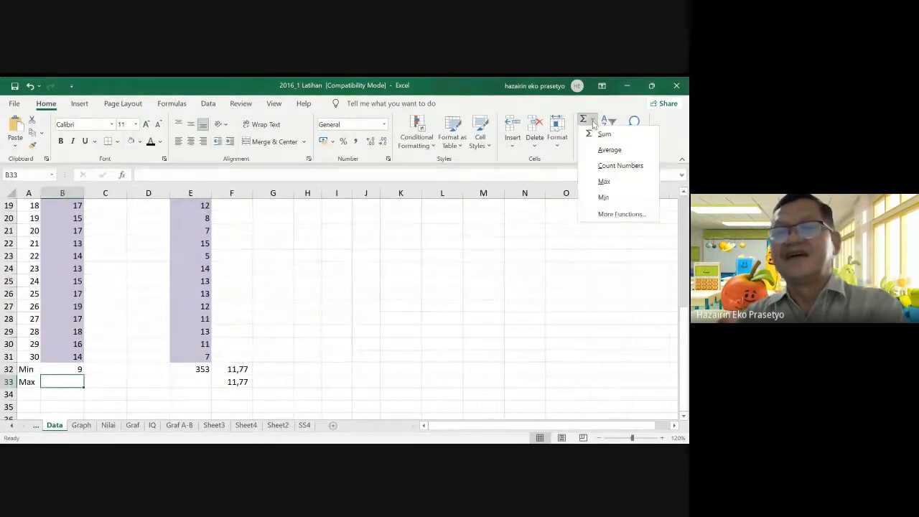
left_click(602, 186)
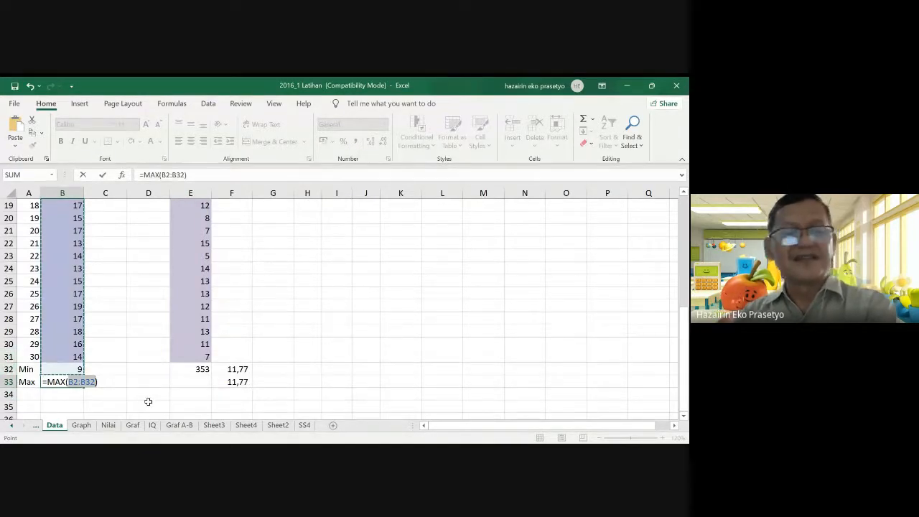
left_click(95, 383)
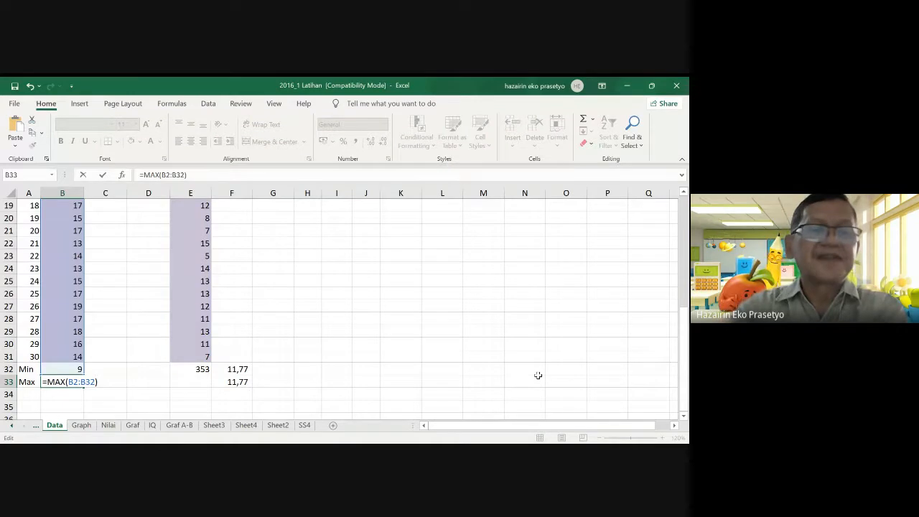
key("BackSpace")
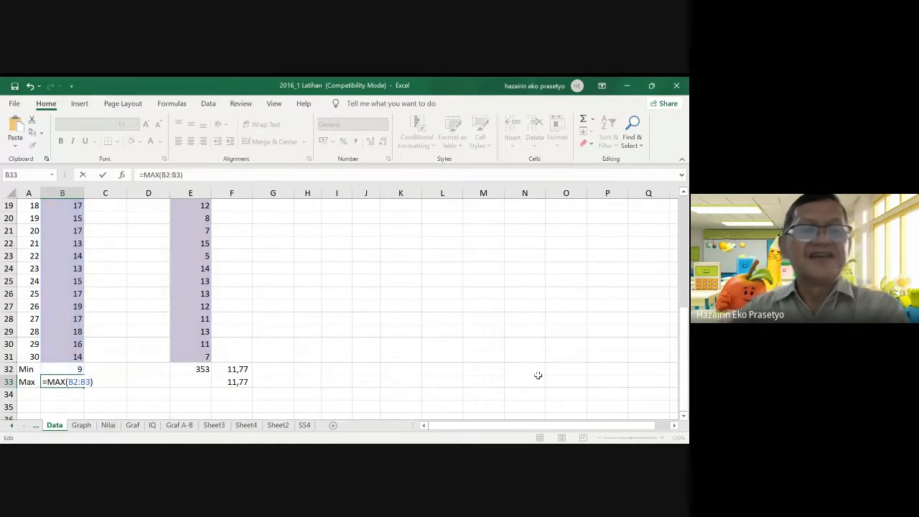
type("1")
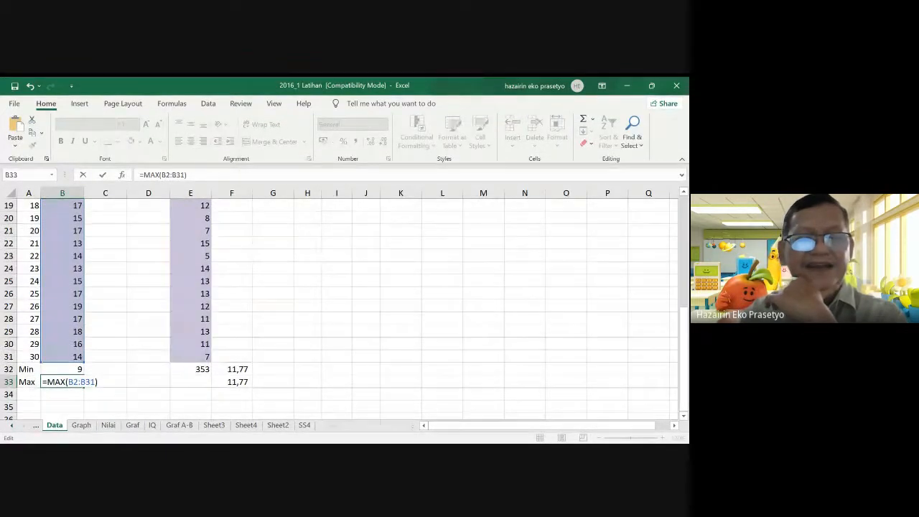
key("Return")
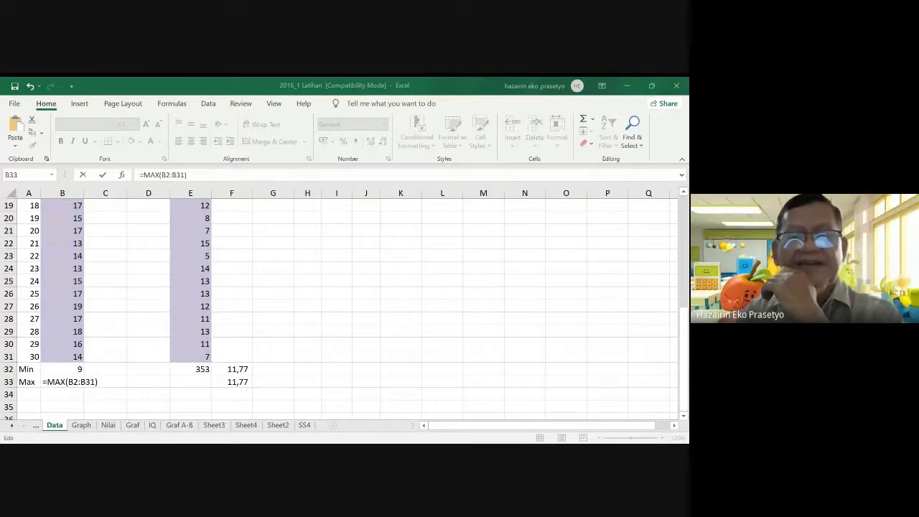
key("F2")
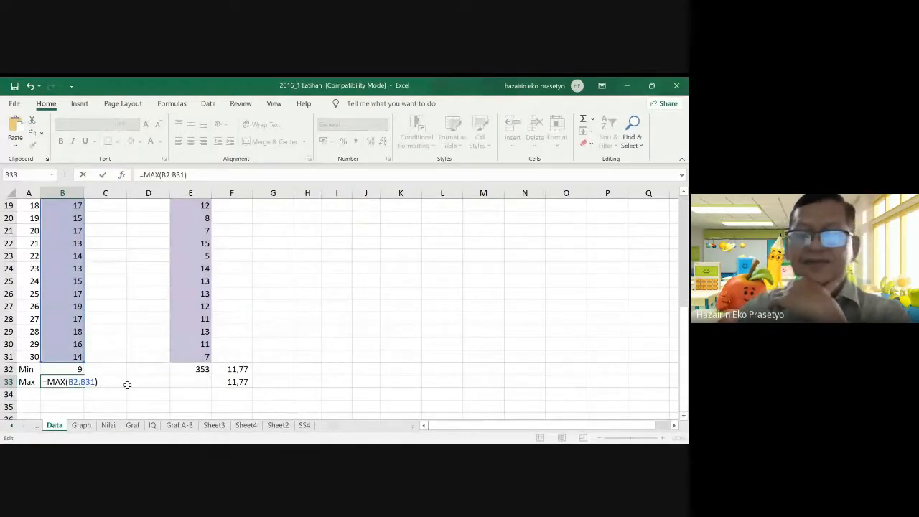
key("Return")
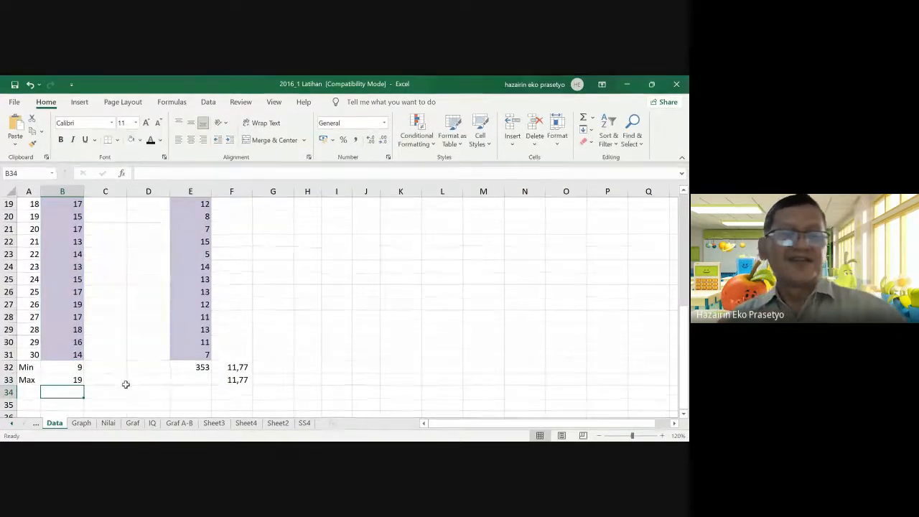
- Format the UH1 summary cells A32:B33 with a dark purple fill and bold white text
mouse_move(54, 368)
left_mouse_down()
mouse_move(43, 380)
mouse_move(60, 368)
mouse_move(63, 383)
left_mouse_up()
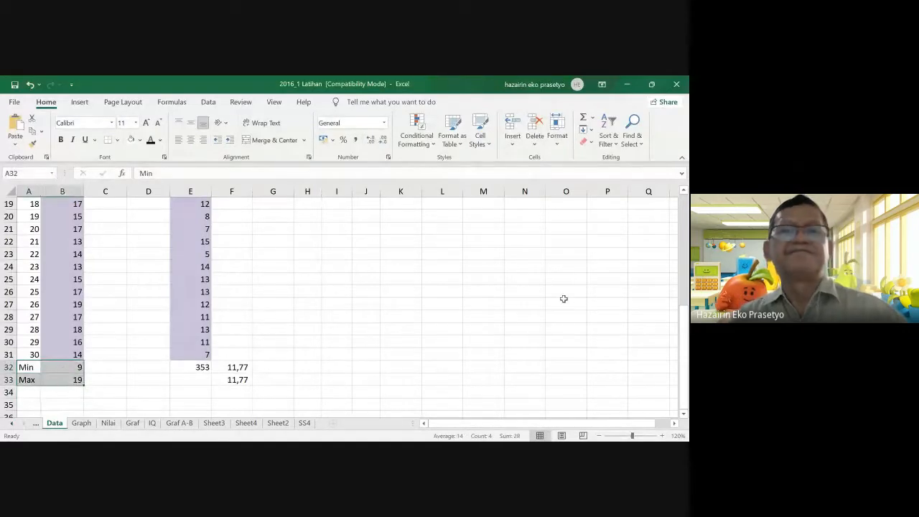
left_click(140, 141)
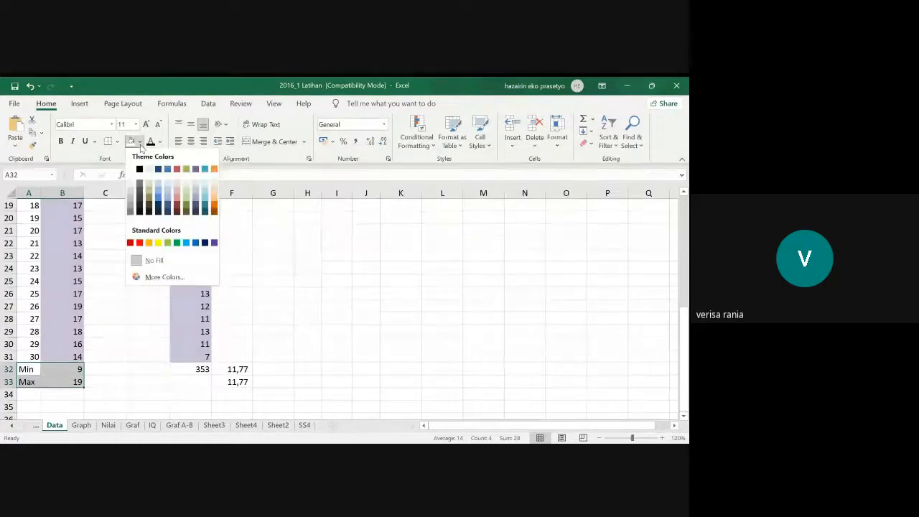
left_click(196, 211)
left_click(161, 141)
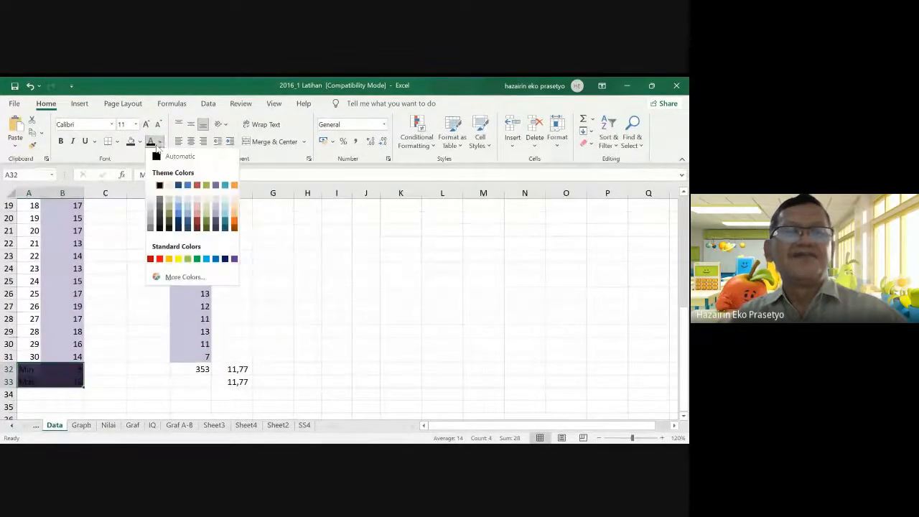
left_click(149, 181)
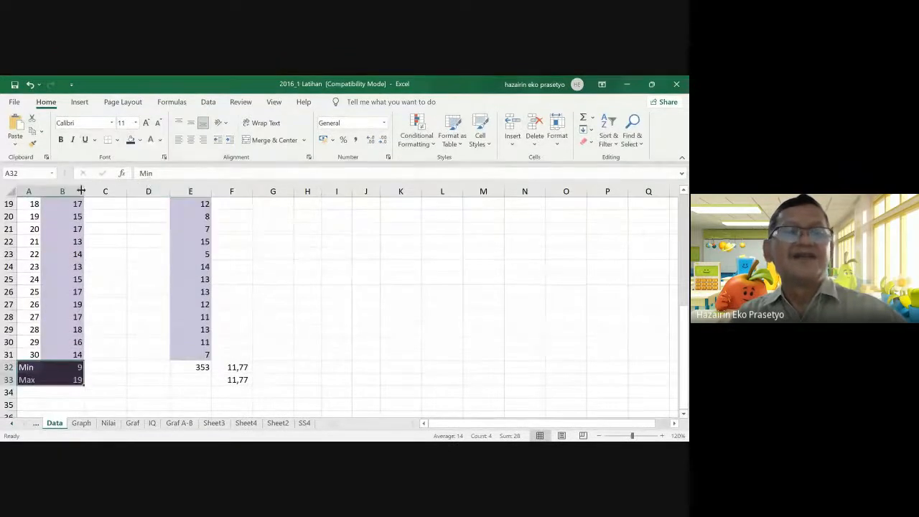
left_click(62, 140)
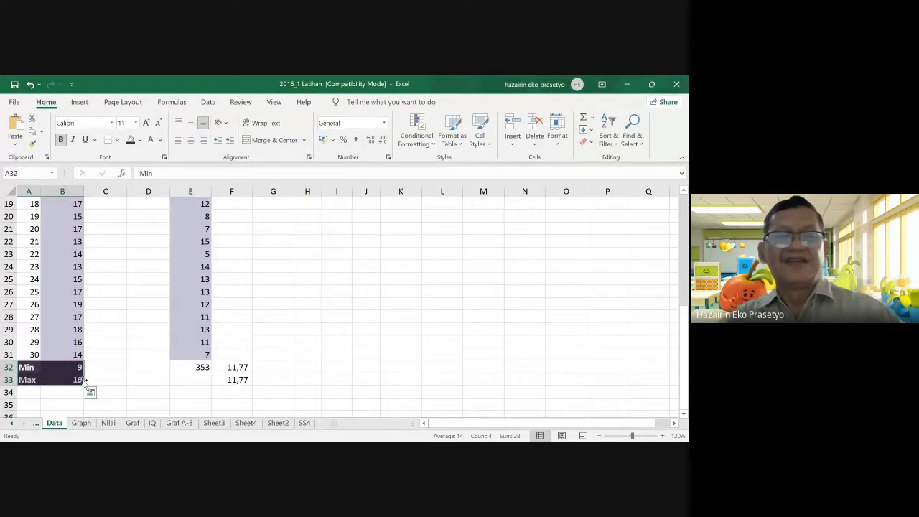
- Clear the old UH2 total in E32 and label the adjacent summary rows with Min in D32 and Max in D33
left_click(190, 367)
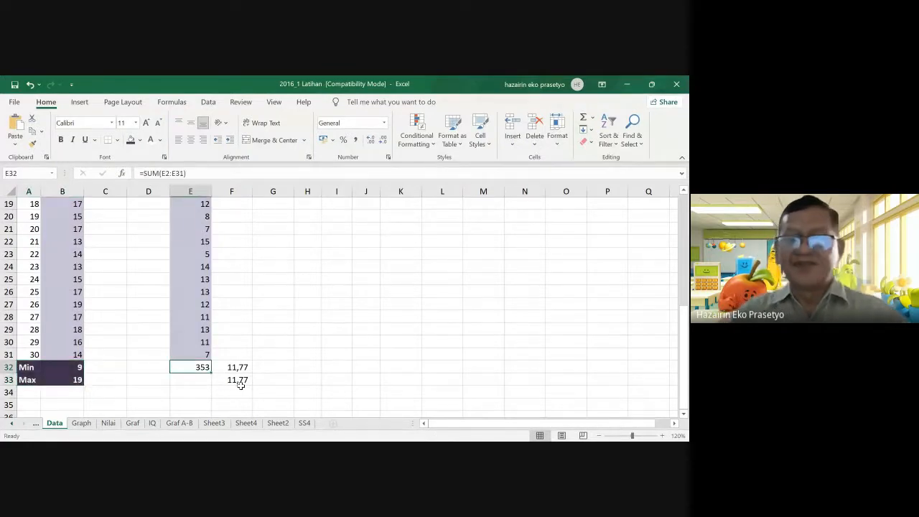
key("Delete")
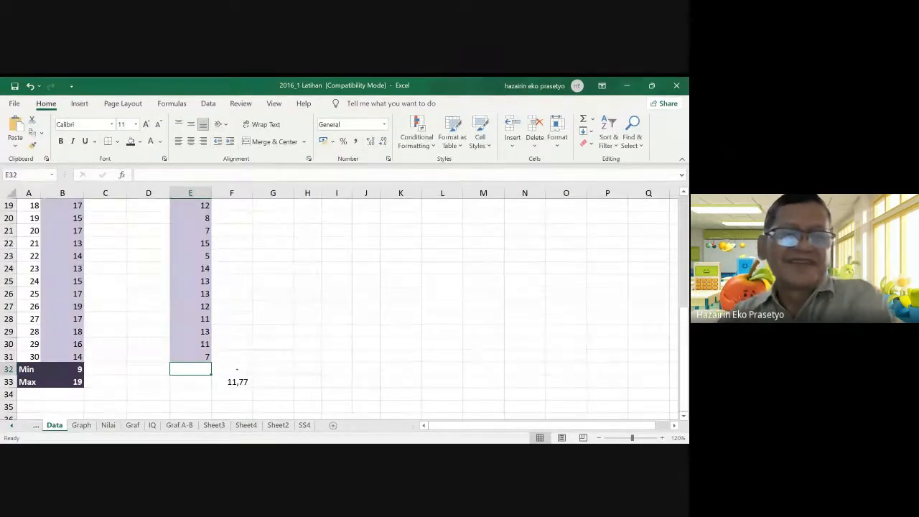
left_click(143, 368)
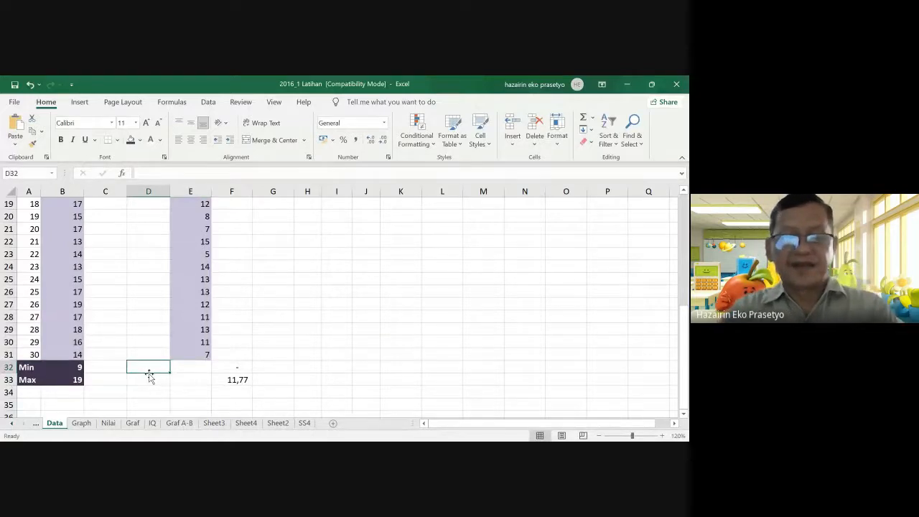
type("Min")
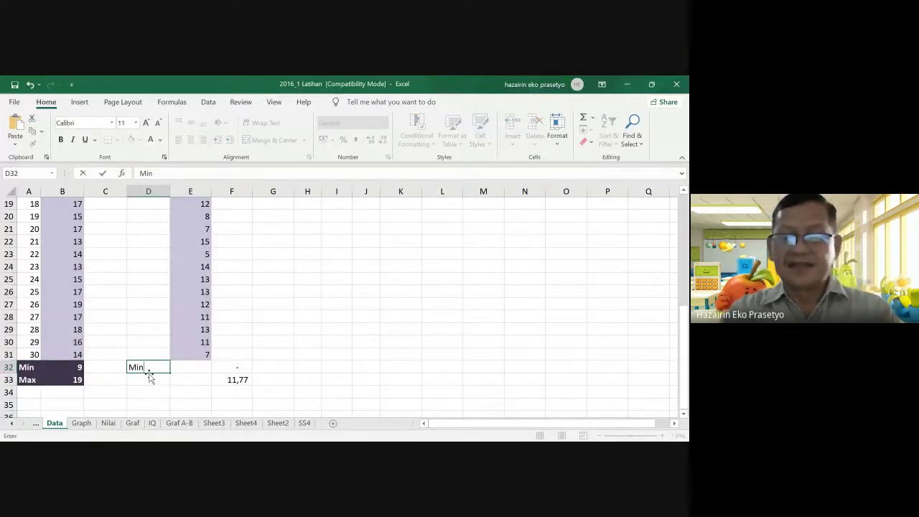
key("Return")
type("Max")
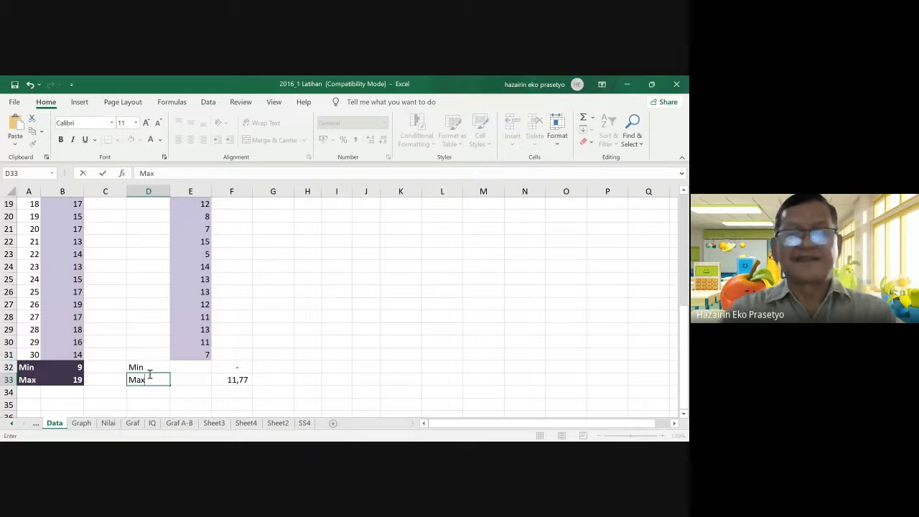
key("Tab")
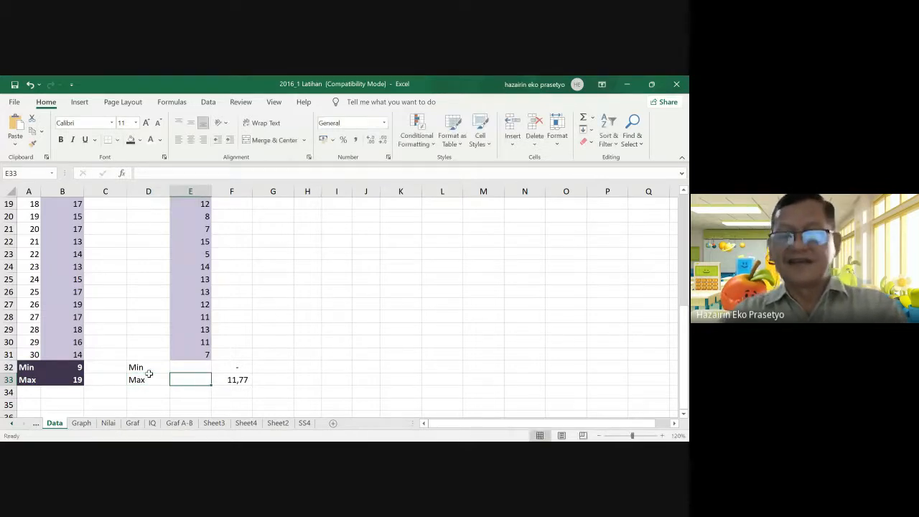
- Calculate the lowest UH2 score in E32 with =MIN(E2:E31)
key("Up")
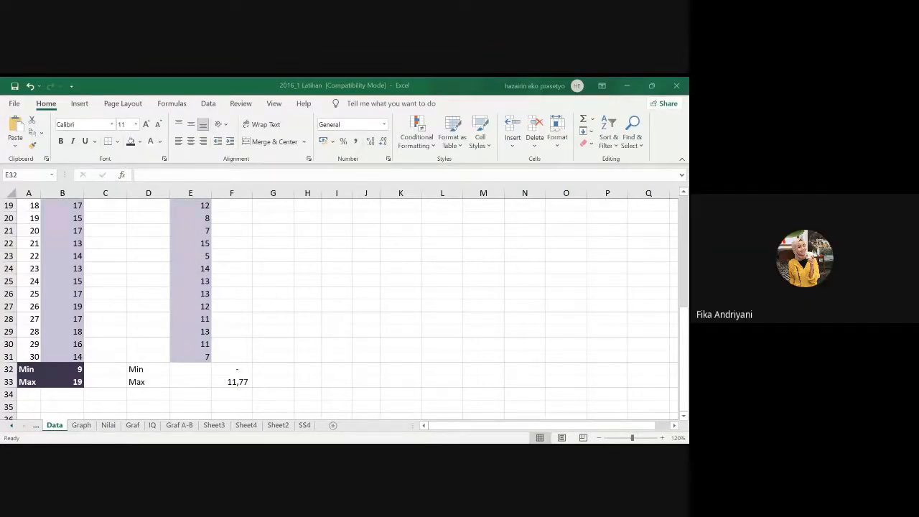
key("alt+Tab")
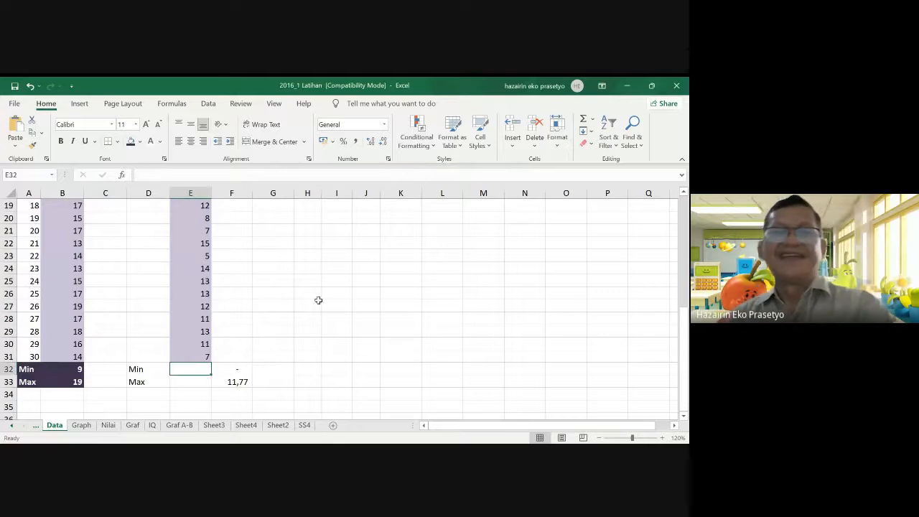
left_click(593, 119)
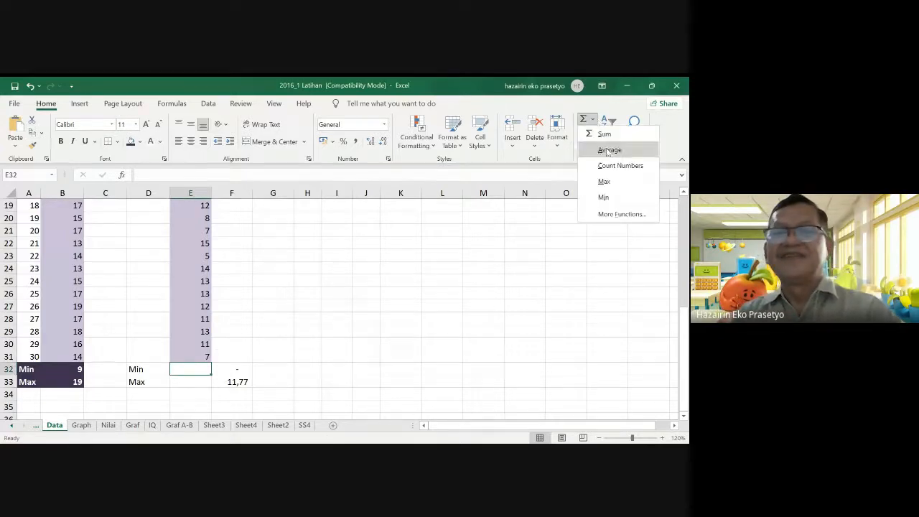
left_click(604, 197)
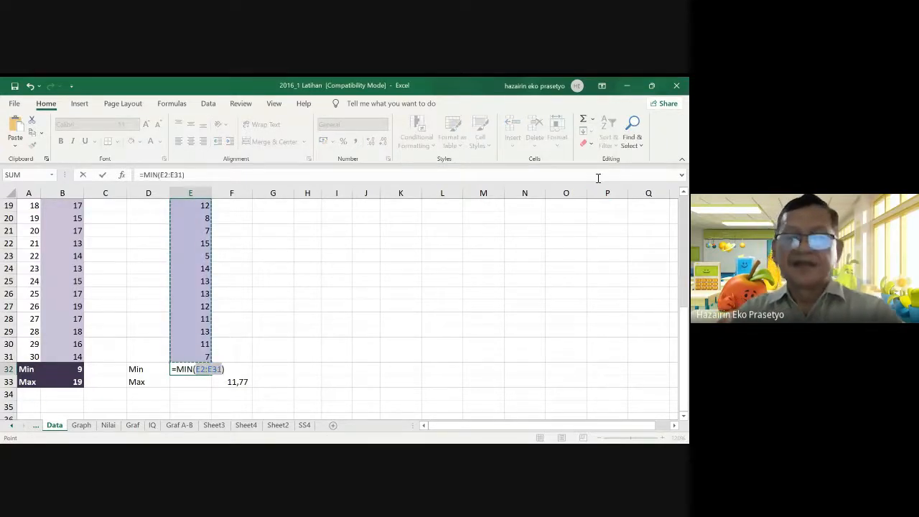
key("Return")
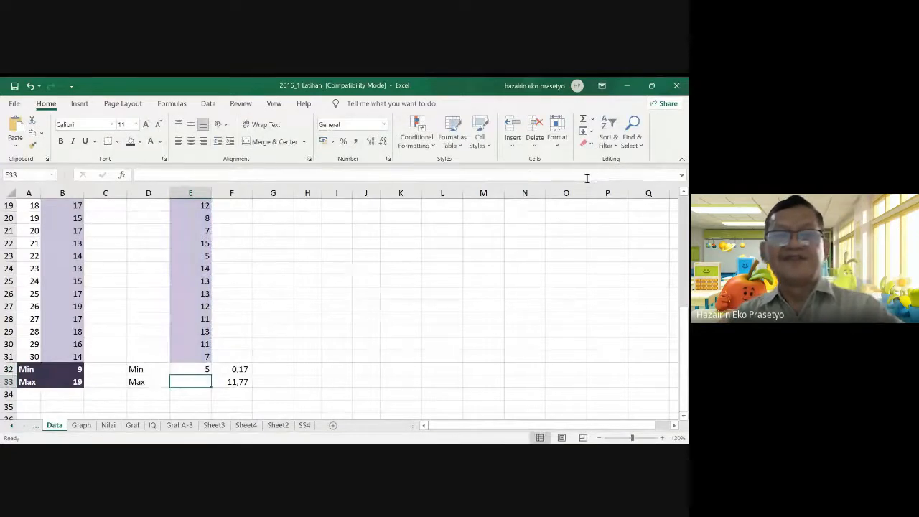
- Calculate the highest UH2 score in E33 with the MAX function
left_click(593, 120)
left_click(604, 181)
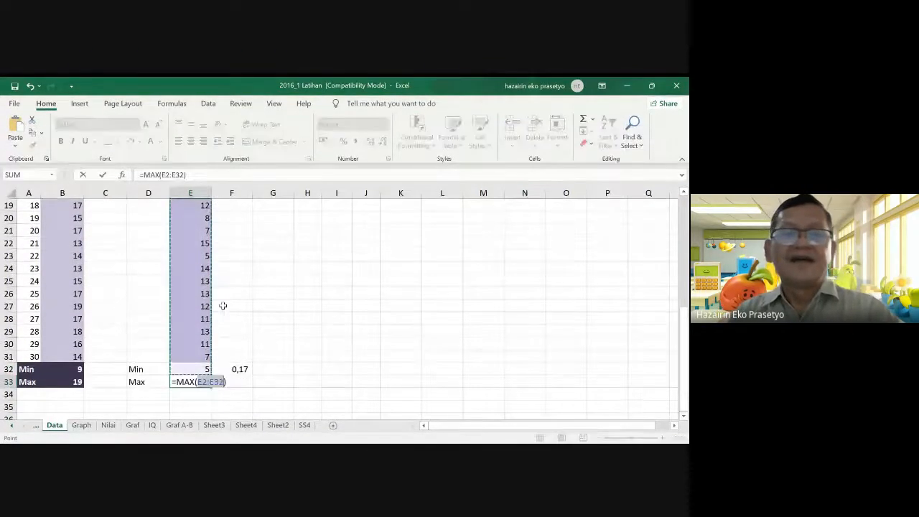
left_click(224, 382)
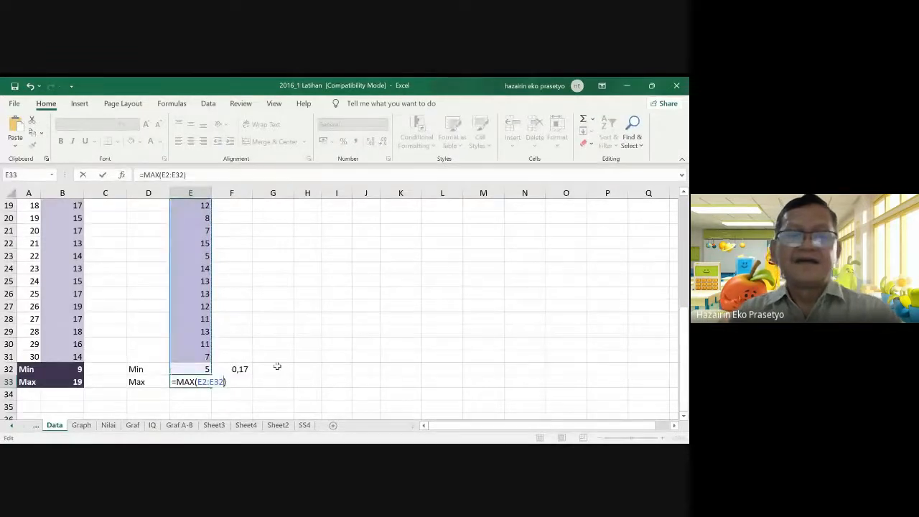
key("Return")
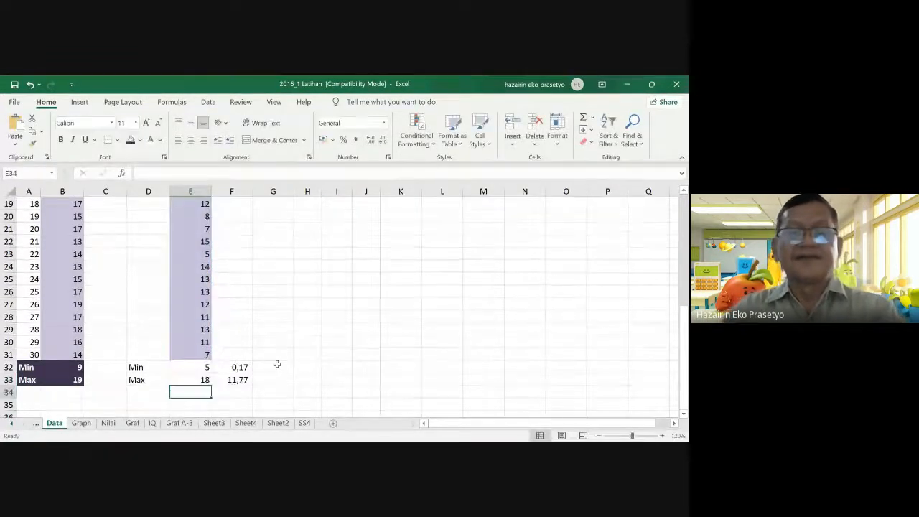
- Format the UH2 summary cells D32:E33 in bold white text with the same dark purple fill as the UH1 summary
left_click(136, 367)
left_click_drag(137, 368, 184, 381)
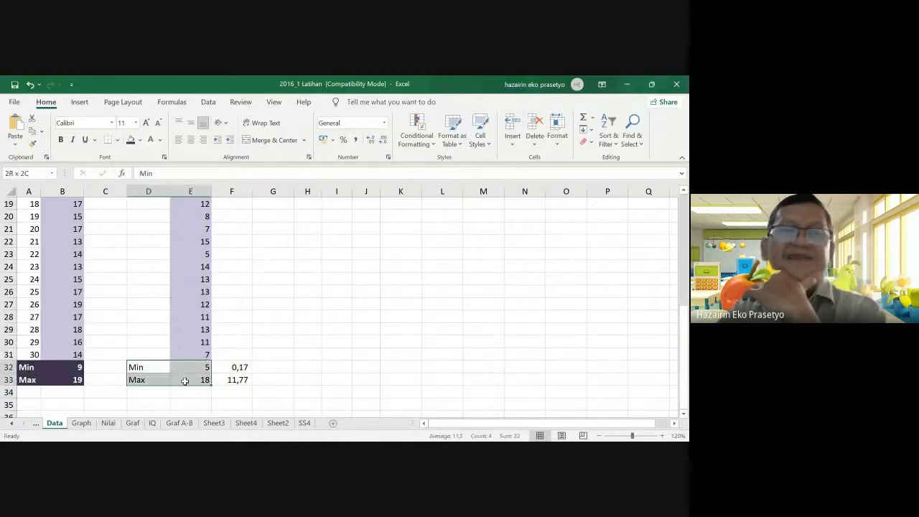
left_click(61, 139)
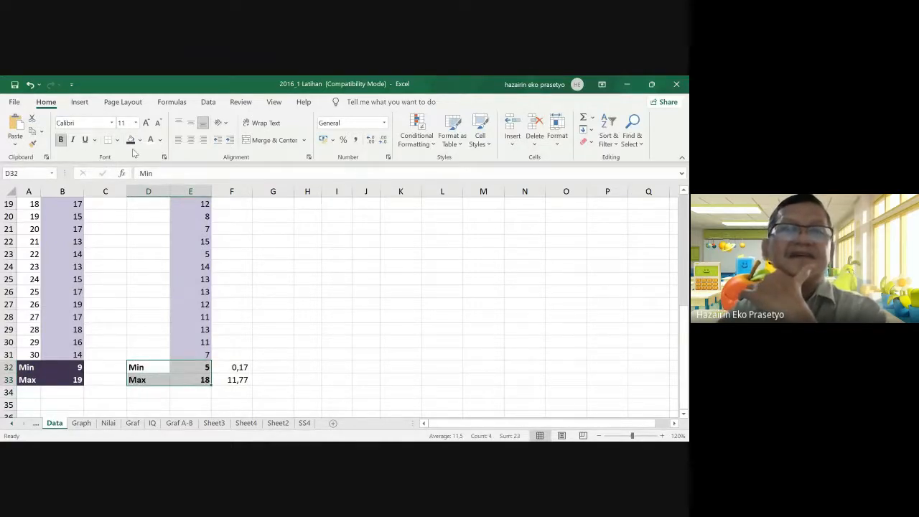
left_click(131, 139)
left_click(150, 139)
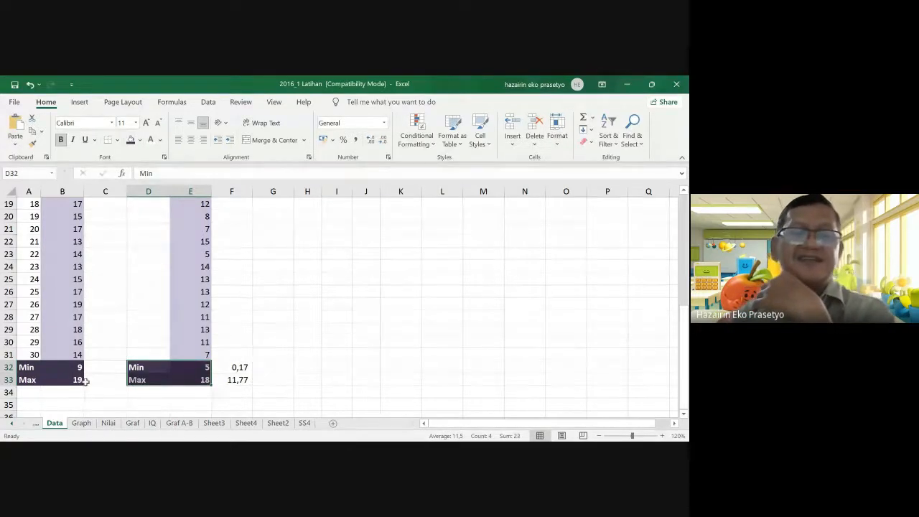
- Clear the old UH1 skor list in C2:C12 and enter 9 in C2 as its starting score
scroll(86, 359, "up", 6)
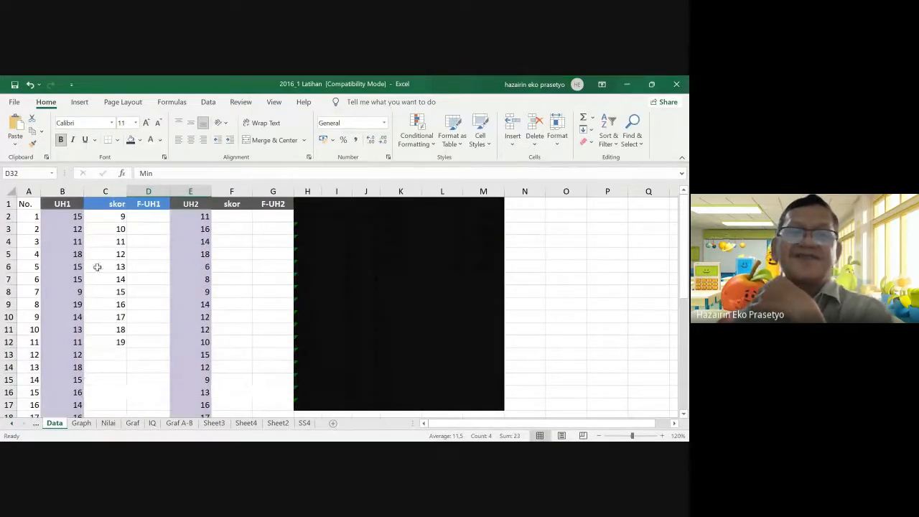
left_click(120, 219)
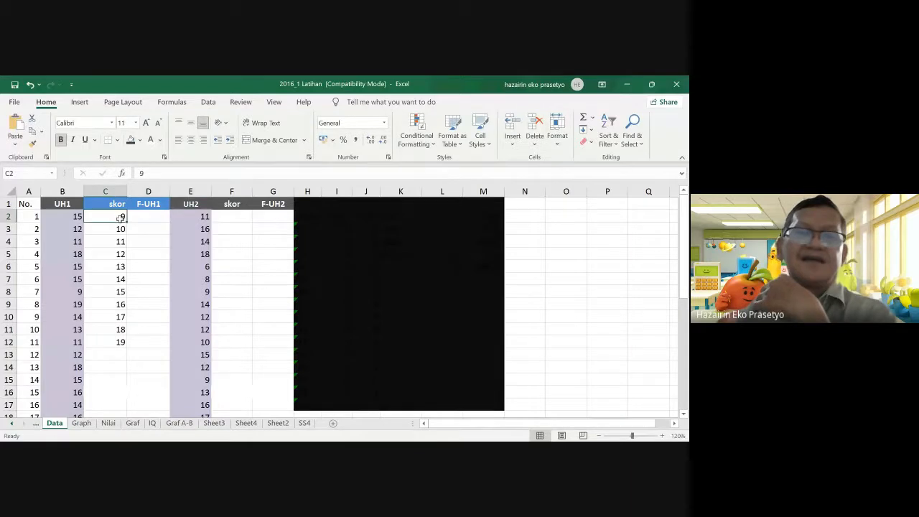
left_click_drag(120, 217, 126, 343)
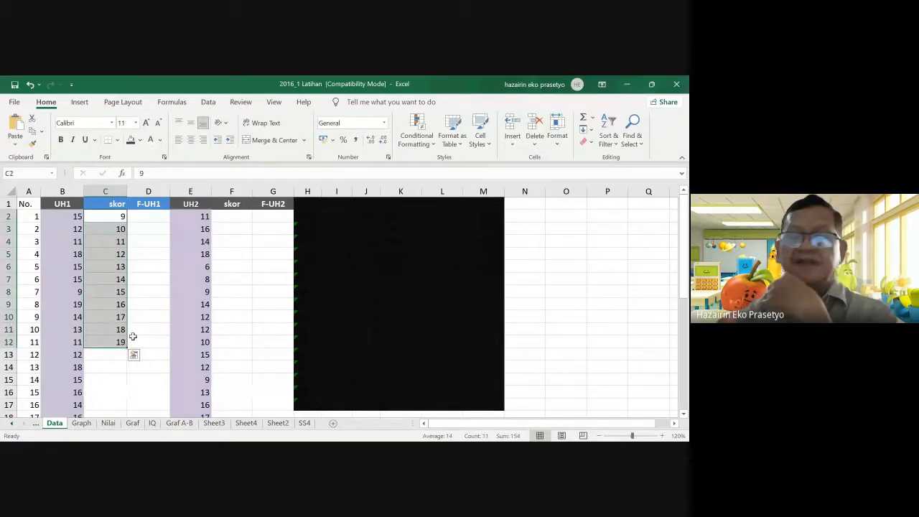
key("Delete")
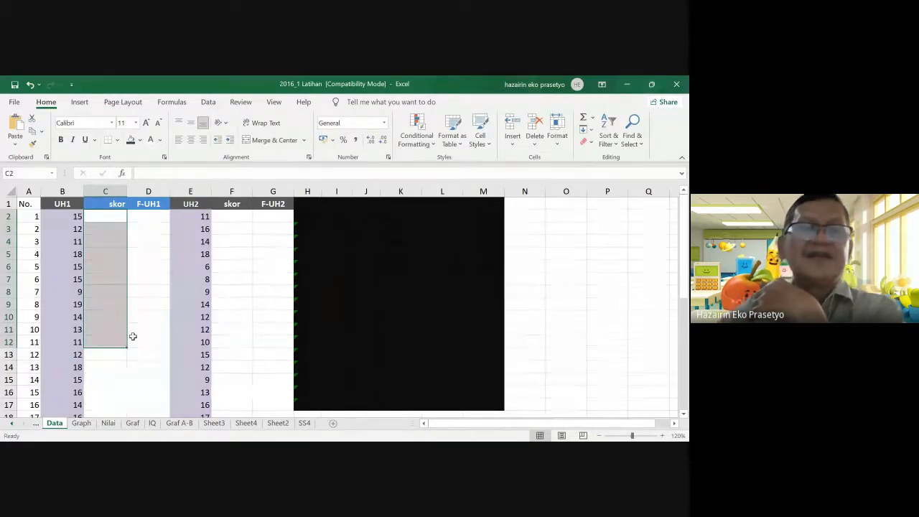
left_click(108, 217)
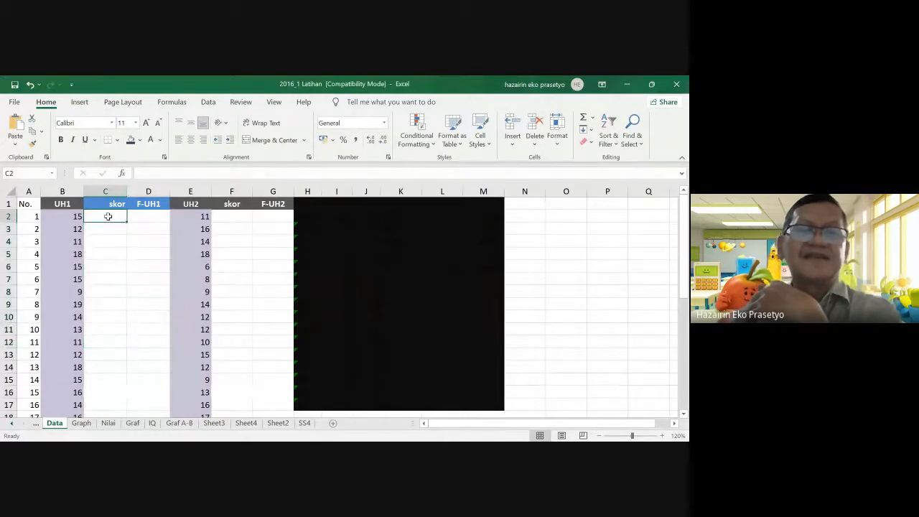
type("9")
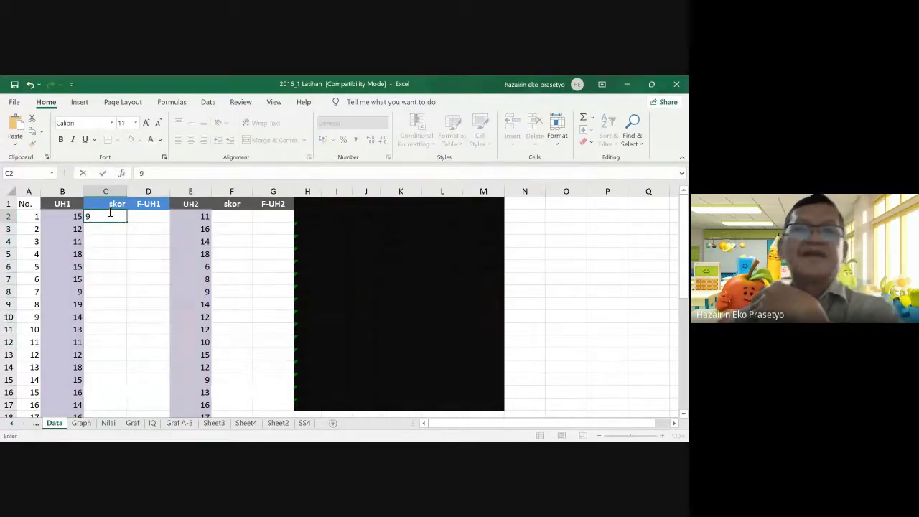
- Enter 5 in F2 as the starting score of the UH2 skor list
left_click(232, 220)
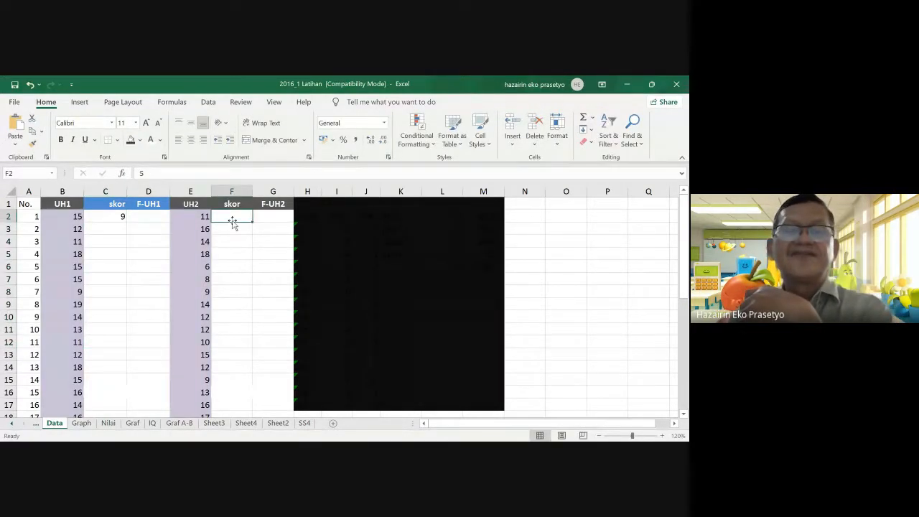
scroll(195, 309, "down", 6)
scroll(195, 309, "up", 6)
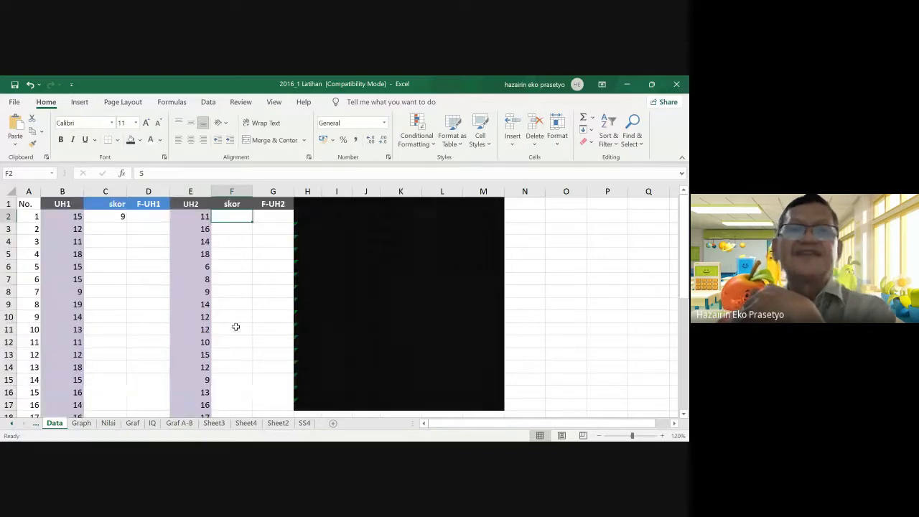
type("5")
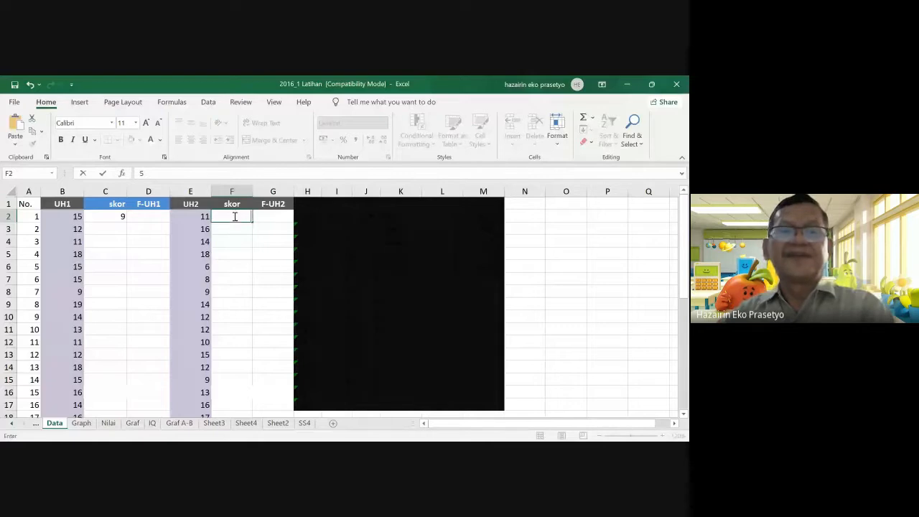
key("Return")
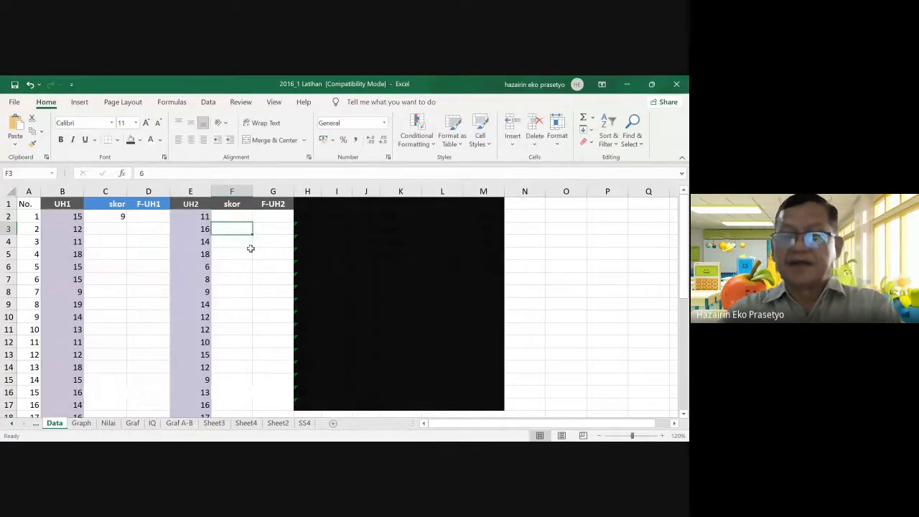
- Clear the remaining old UH2 skor values in F3:F15
key("Up")
left_click_drag(237, 231, 246, 374)
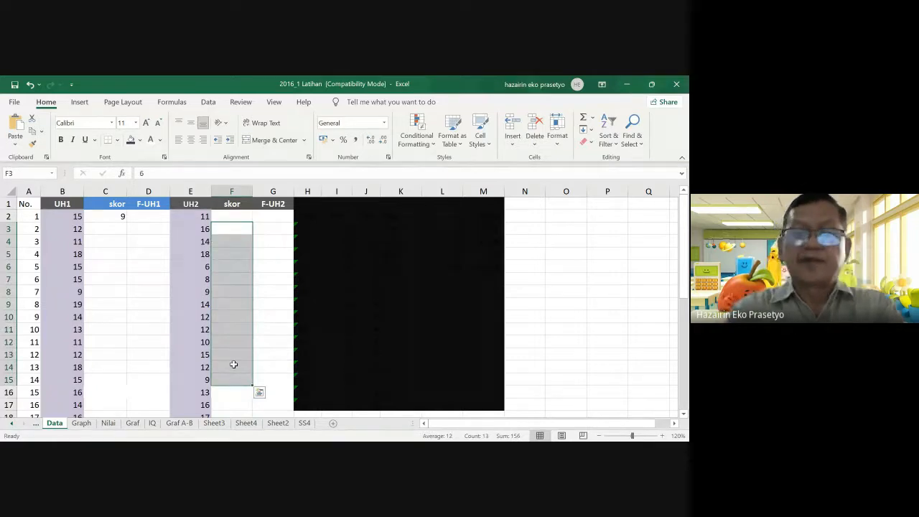
key("Delete")
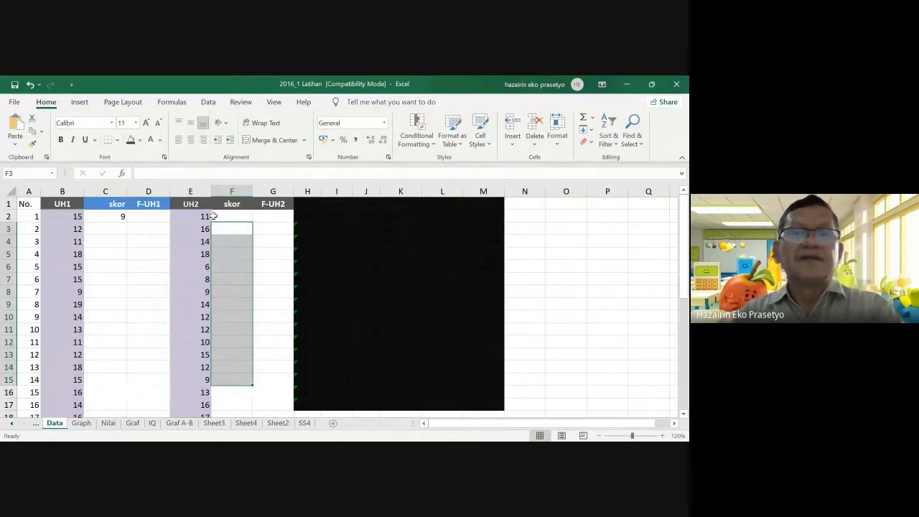
- Change the font colour of the UH2 skor cells F2:F15 to black
left_click_drag(231, 214, 240, 381)
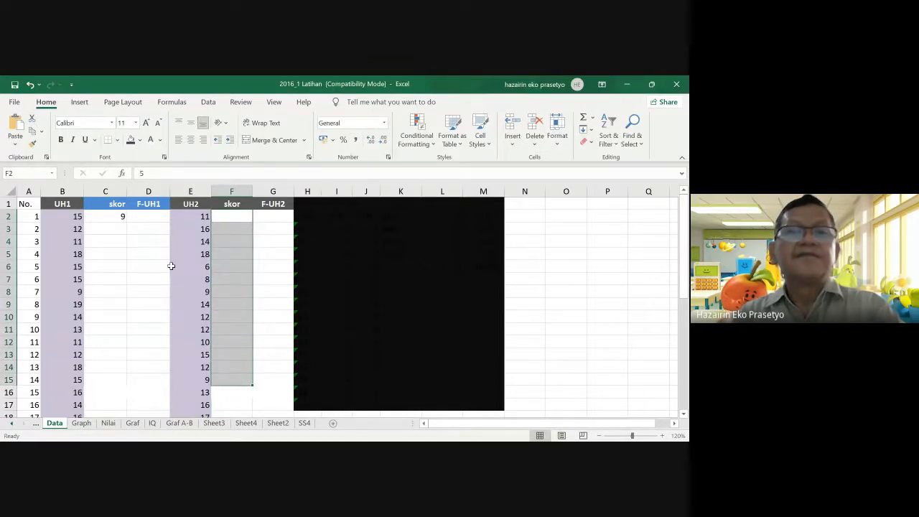
left_click(159, 140)
left_click(155, 156)
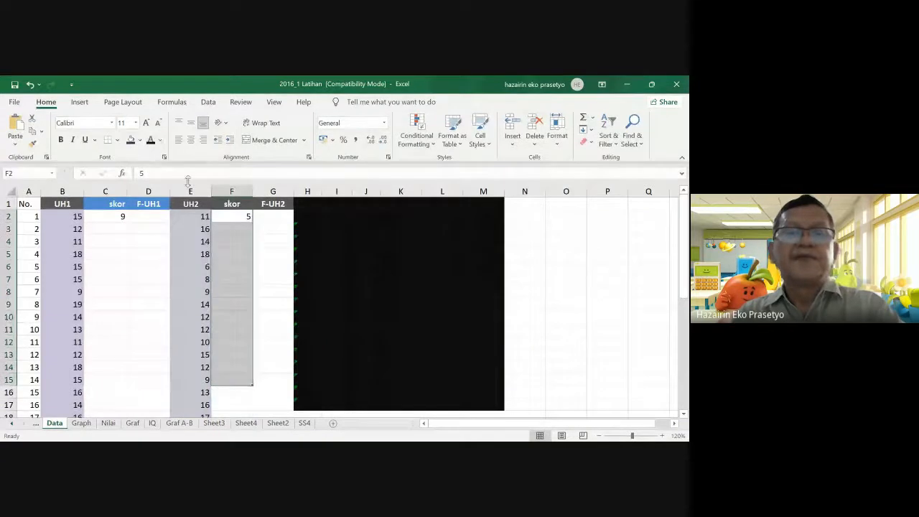
- Fill the UH1 skor cells C2:C15 with a linear column series using step value 1 and stop value 19
left_click(113, 216)
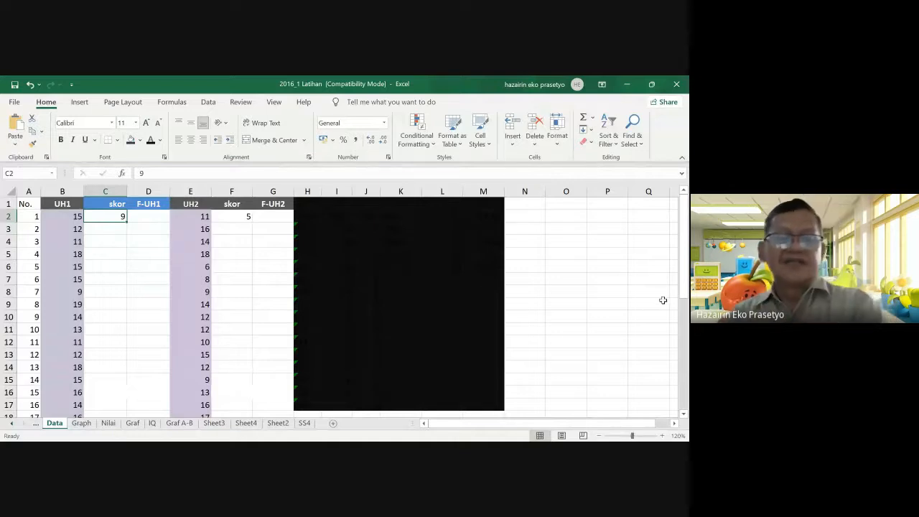
key("shift+Down")
key("shift+Down")
key("shift+Down")
key("shift+Down")
key("shift+Down")
key("shift+Down")
key("shift+Down")
key("shift+Down")
key("shift+Down")
key("shift+Down")
key("shift+Down")
key("shift+Down")
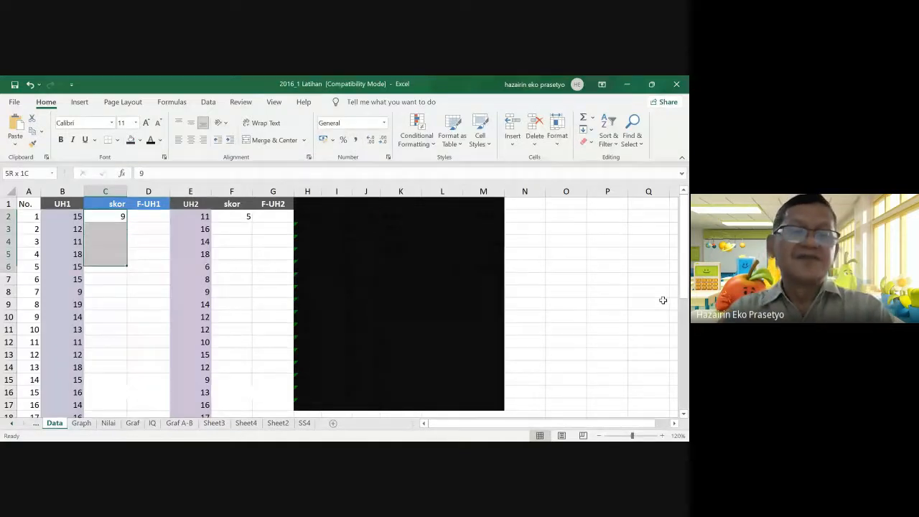
key("shift+Down")
key("shift+Down")
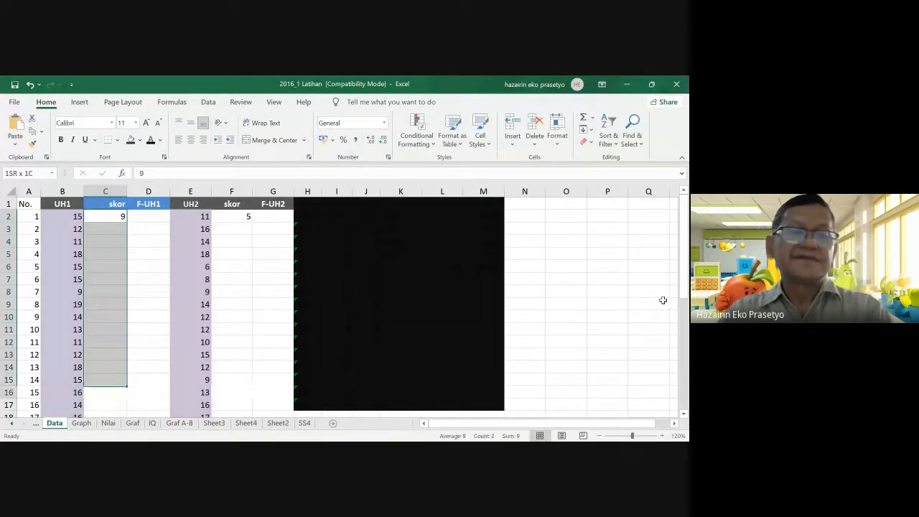
key("shift+Up")
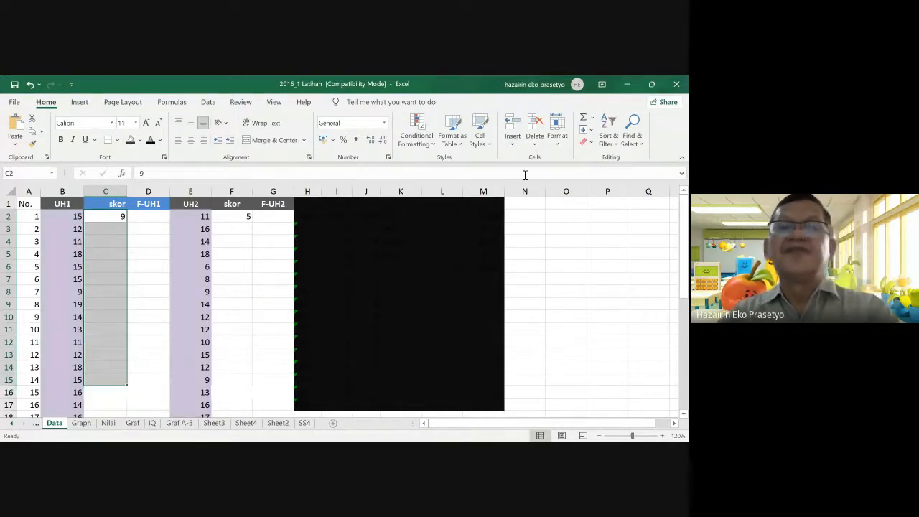
left_click(592, 132)
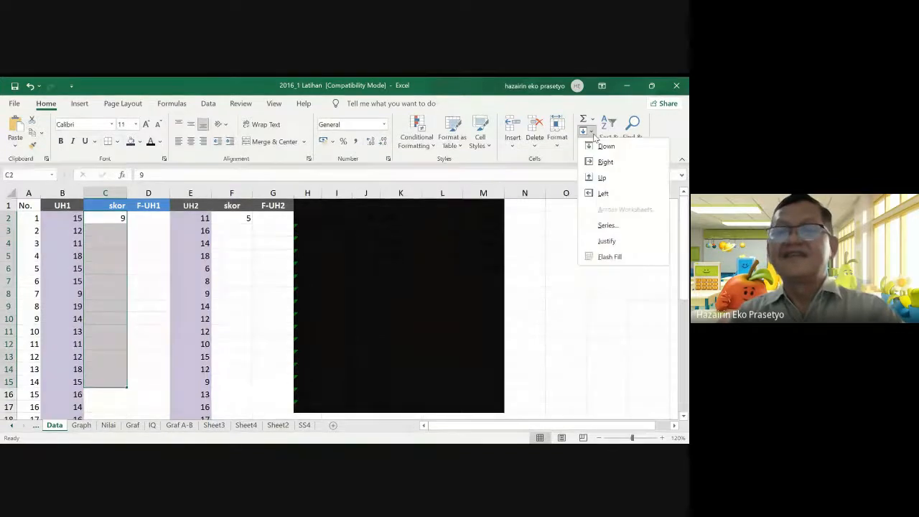
left_click(602, 227)
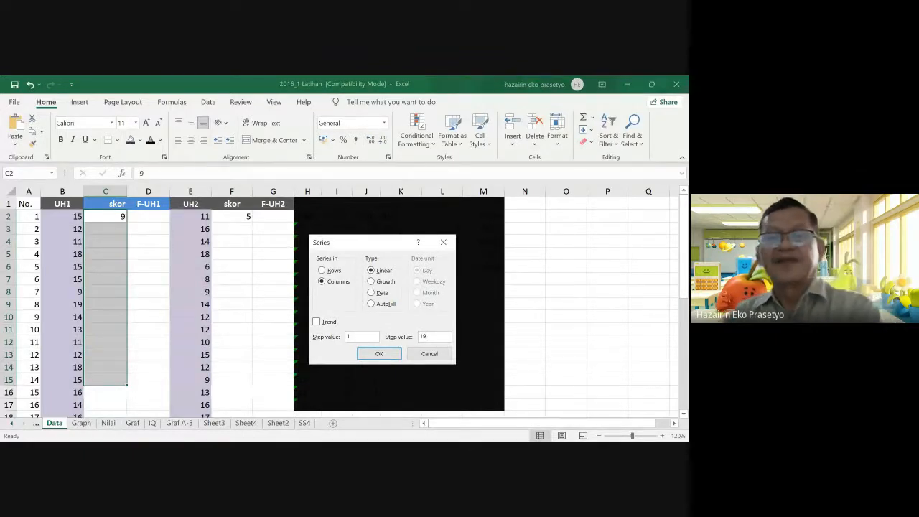
left_click(393, 358)
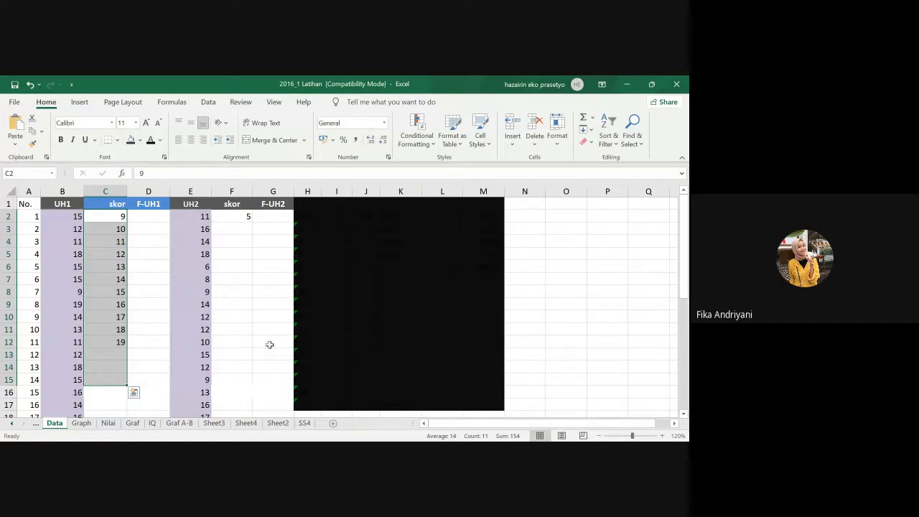
- Compare the filled UH1 skor list with the Min and Max rows below the UH1 scores
scroll(165, 355, "down", 6)
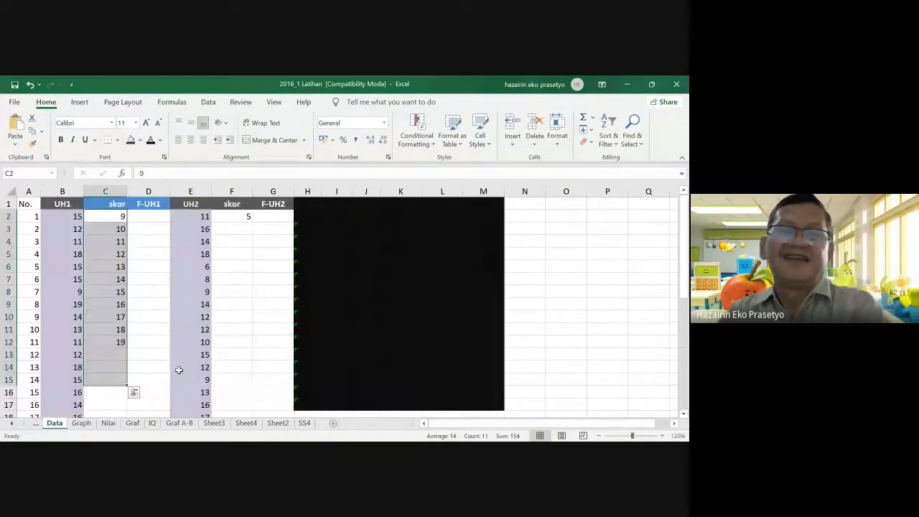
scroll(178, 369, "up", 6)
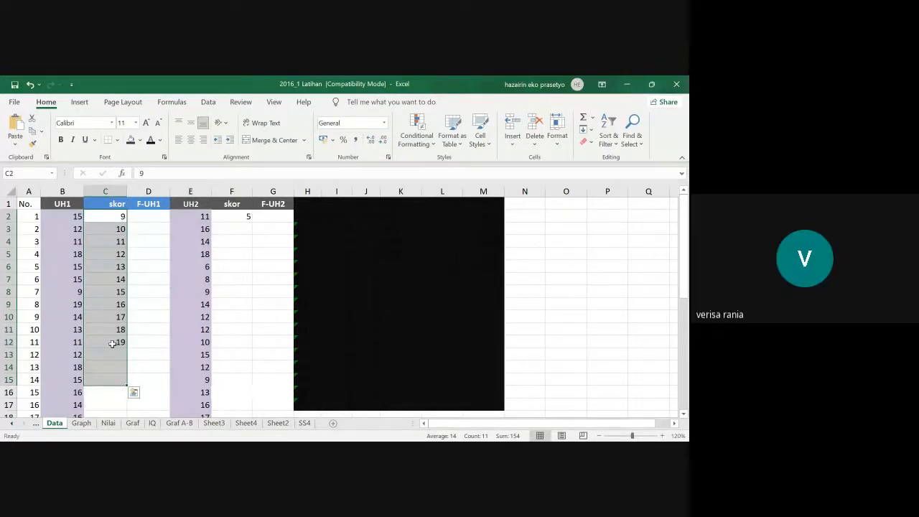
scroll(112, 343, "down", 7)
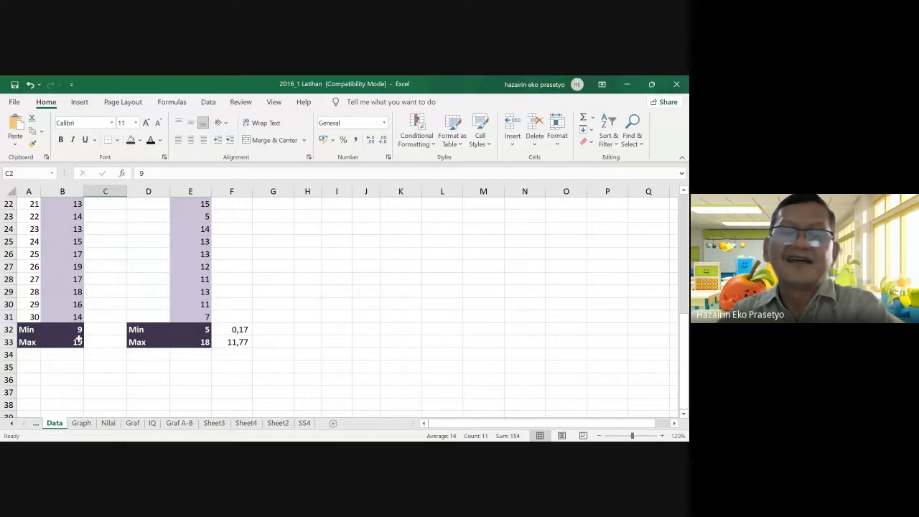
scroll(107, 333, "up", 2)
scroll(107, 333, "up", 1)
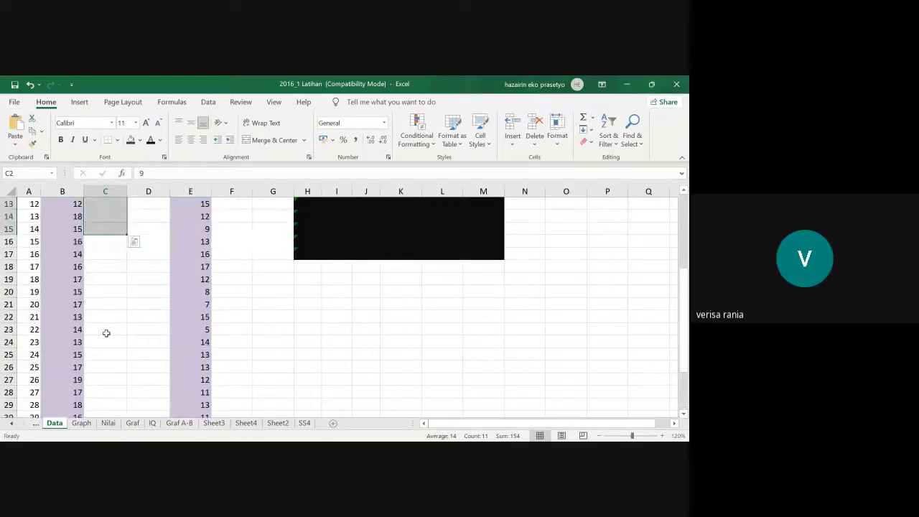
scroll(107, 333, "up", 3)
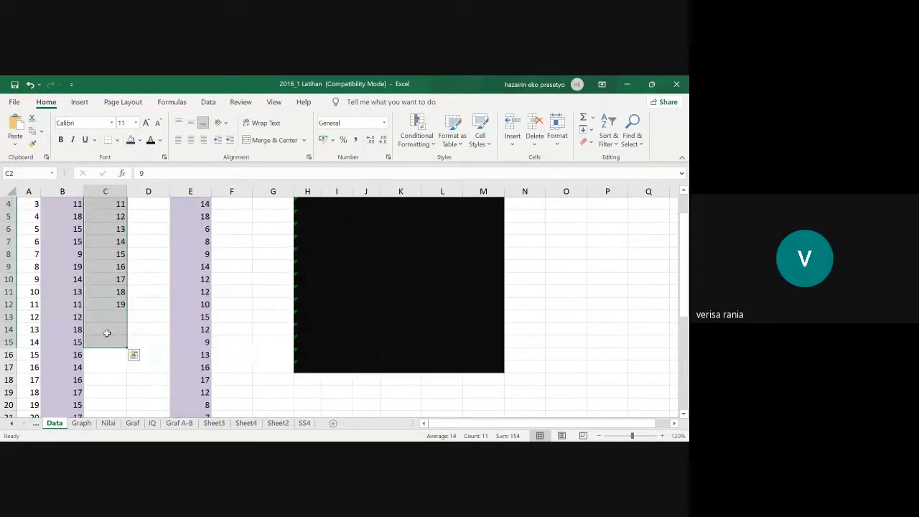
scroll(106, 334, "up", 1)
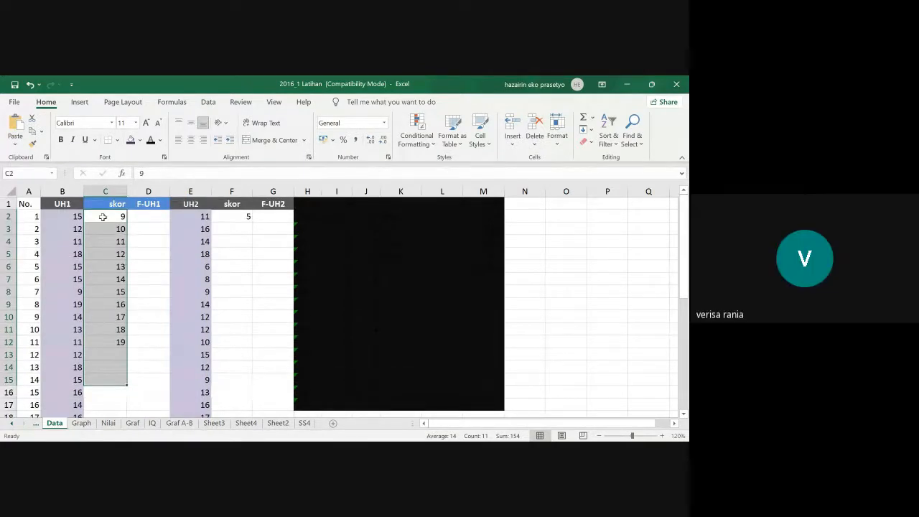
- Undo the UH1 skor series fill
left_click(29, 86)
- Fill C2:C16 from the starting score 9 with a linear column series, step value 1 and stop value 19
left_click(115, 218)
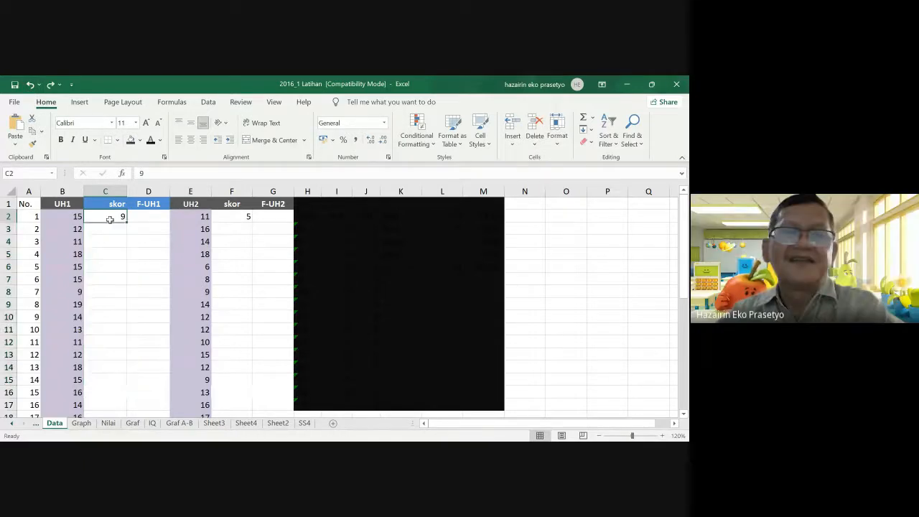
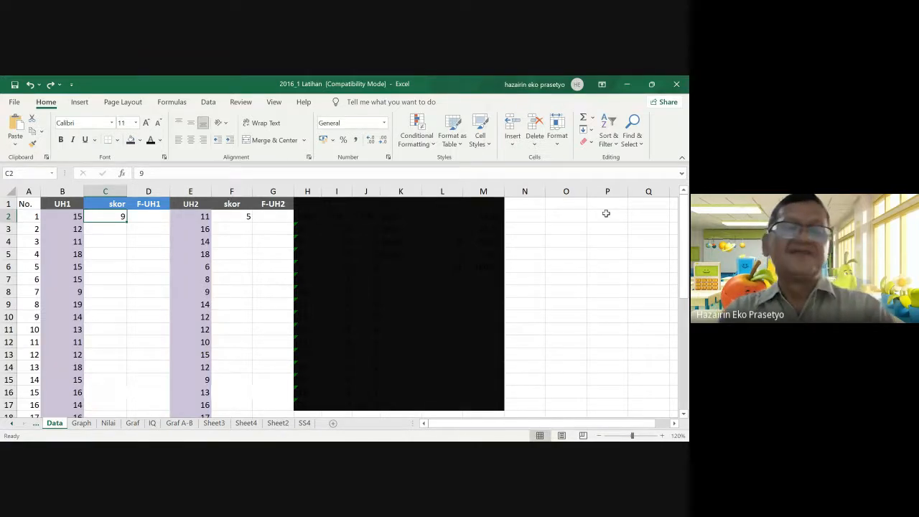
key("shift+Down")
key("shift+Down")
key("shift+Down")
key("shift+Down")
key("shift+Down")
key("shift+Down")
key("shift+Down")
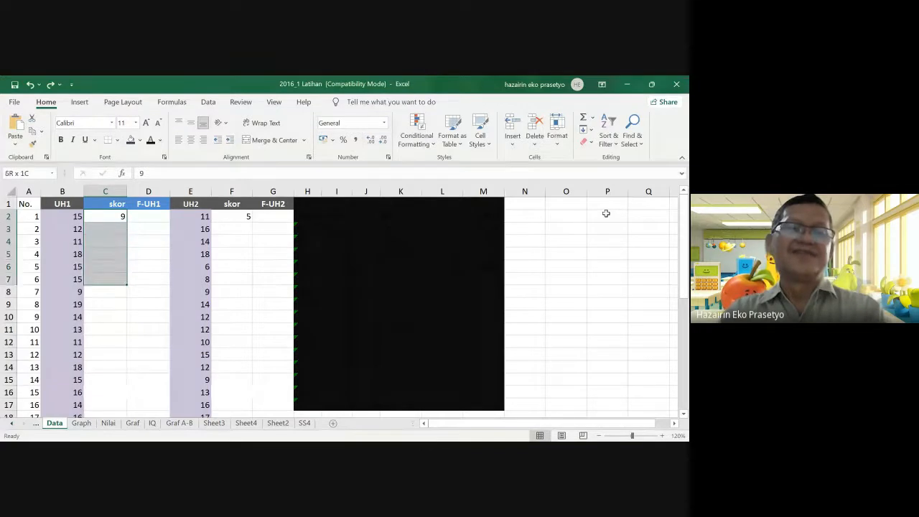
key("shift+Down")
key("shift+Down")
key("shift+Down")
key("shift+Down")
key("shift+Down")
key("shift+Down")
key("shift+Down")
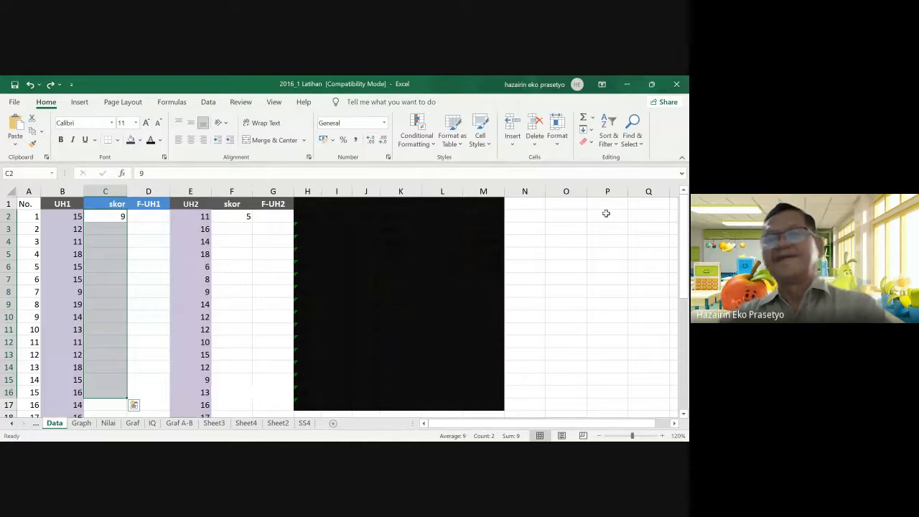
left_click(589, 130)
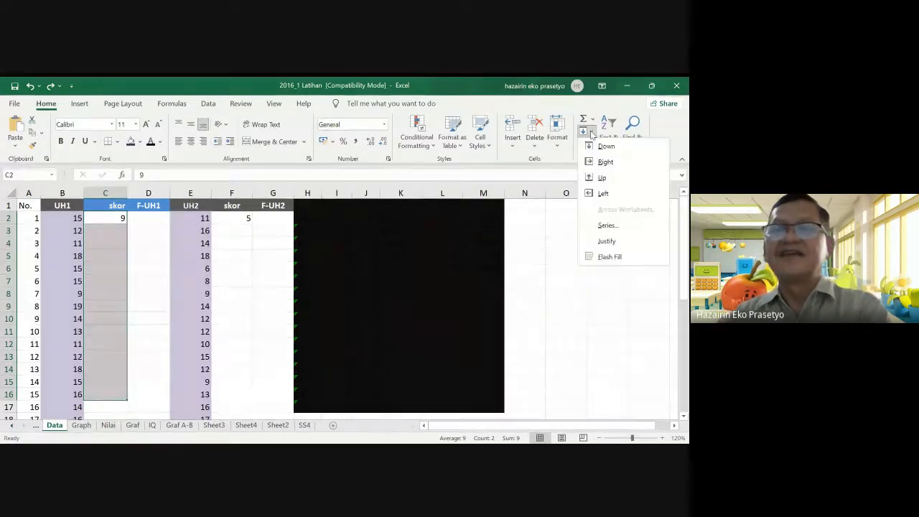
left_click(607, 227)
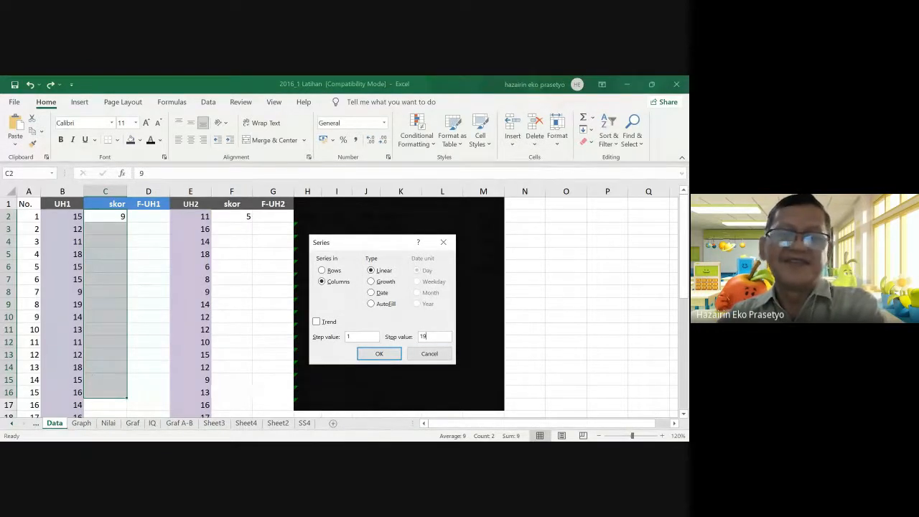
left_click(379, 353)
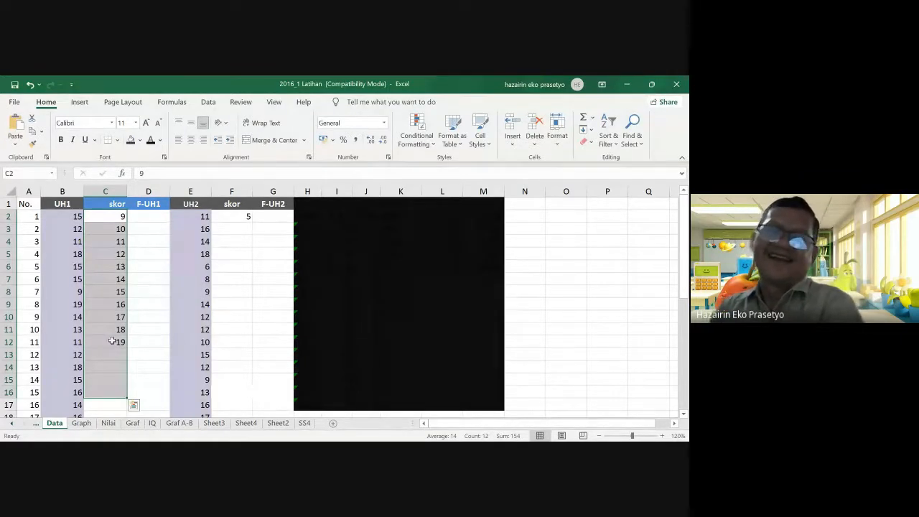
- Try refilling the UH1 skor series in C2:C16 with a stop value of 20, and undo that fill
left_click(594, 130)
left_click(616, 223)
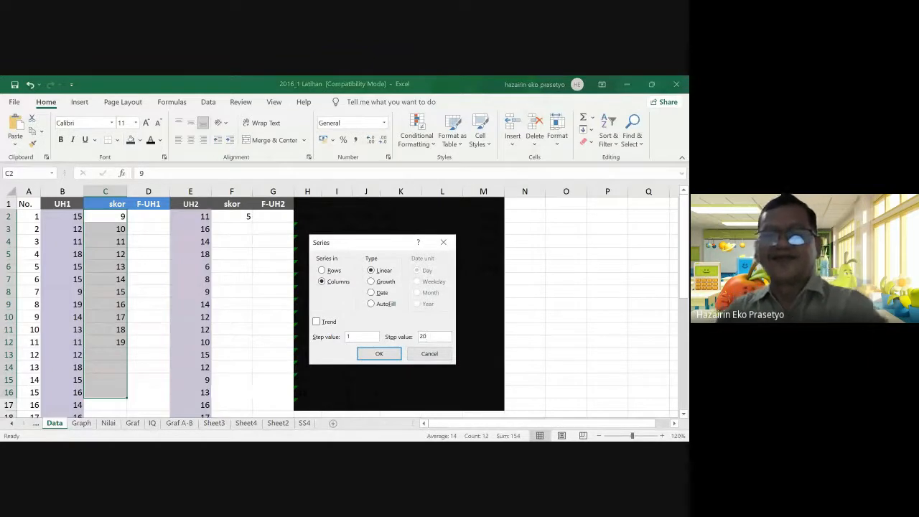
left_click(379, 354)
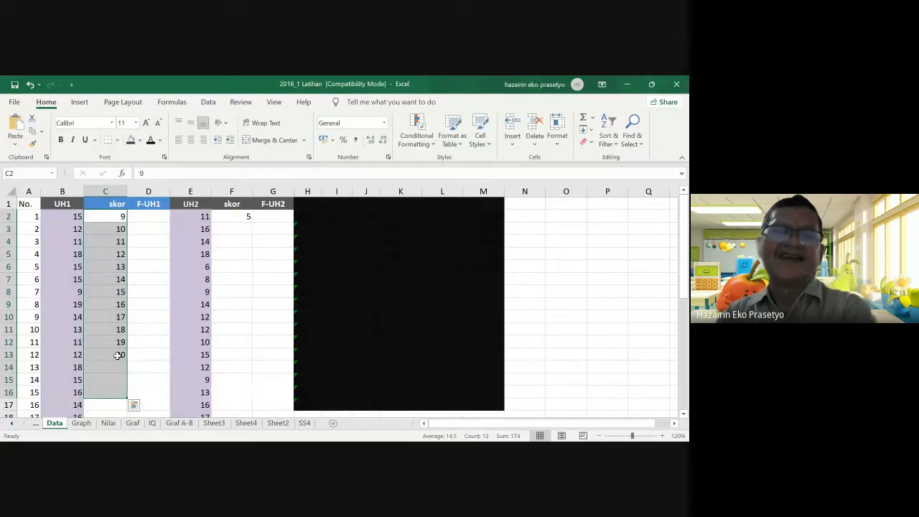
left_click(31, 84)
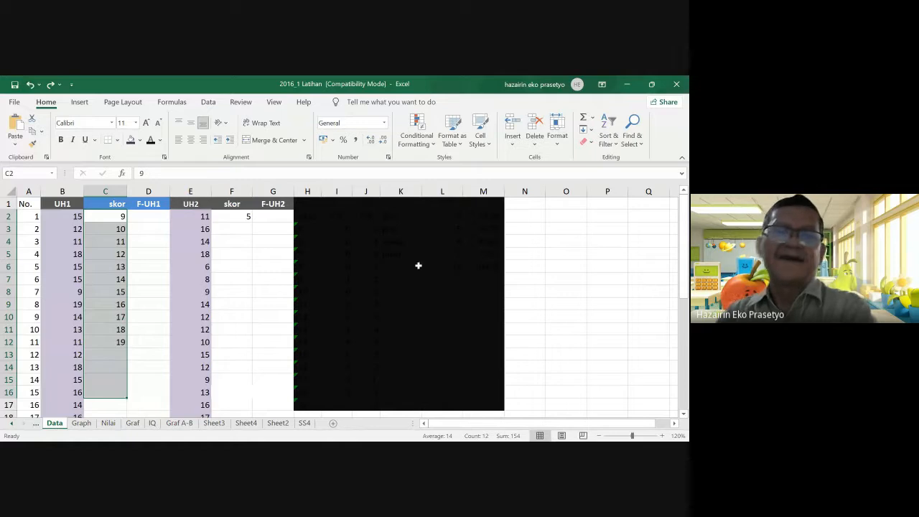
- Fill the UH2 skor column in F2:F31 from the starting score 5 with a linear column series, step value 1 and stop value 18
left_click(240, 216)
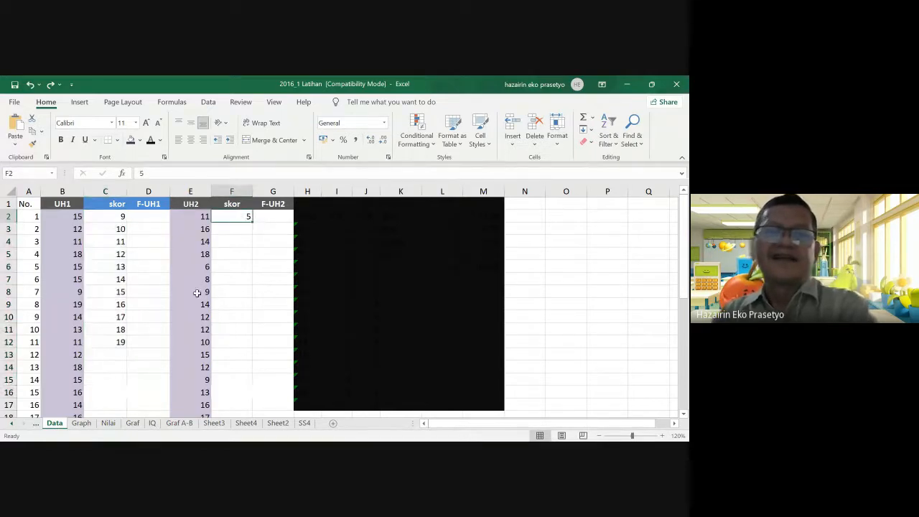
scroll(239, 255, "down", 4)
scroll(240, 256, "down", 3)
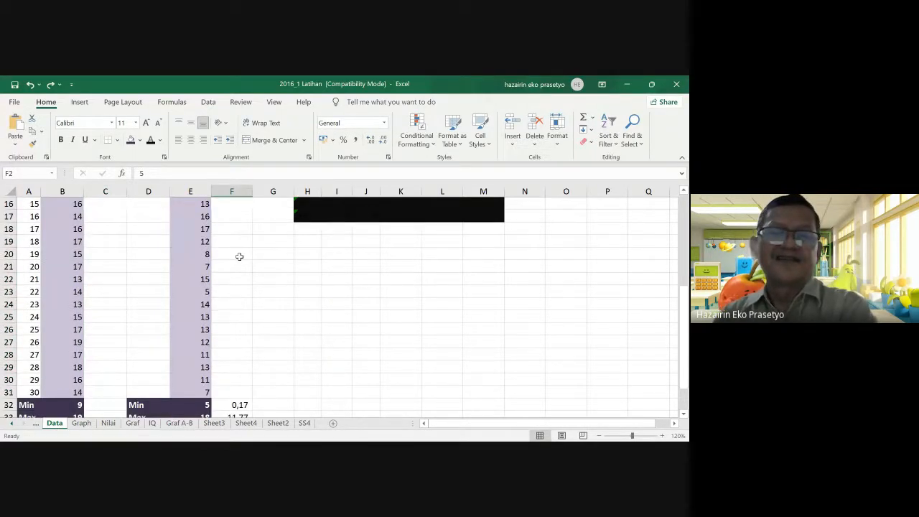
scroll(239, 257, "up", 7)
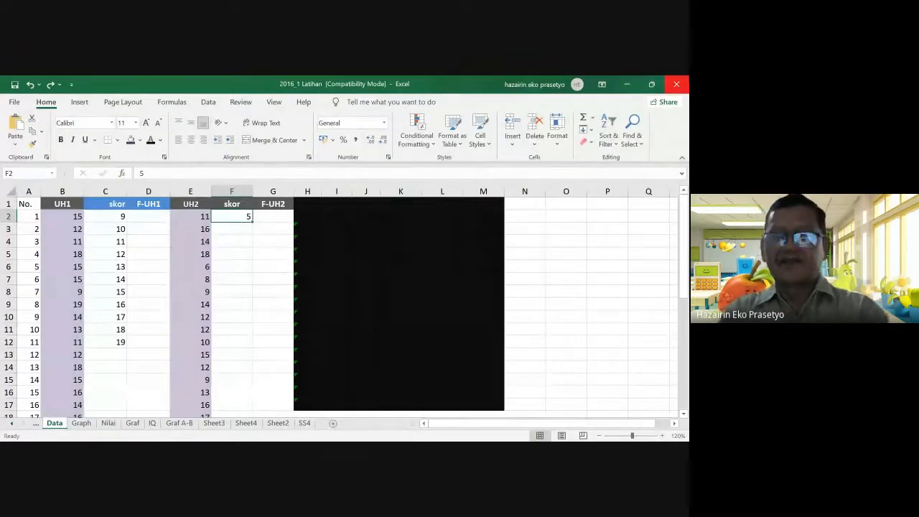
key("shift+Down")
key("shift+Down")
key("shift+Down")
key("shift+Down")
key("shift+Down")
key("shift+Down")
key("shift+Down")
key("shift+Down")
key("shift+Down")
key("shift+Down")
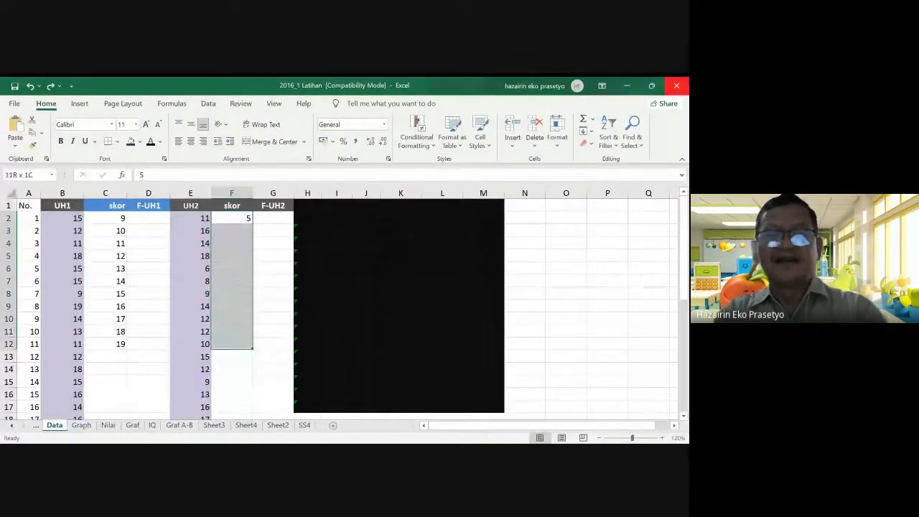
key("shift+Down")
key("shift+Down")
key("shift+Down")
key("shift+Down")
key("shift+Down")
key("shift+Down")
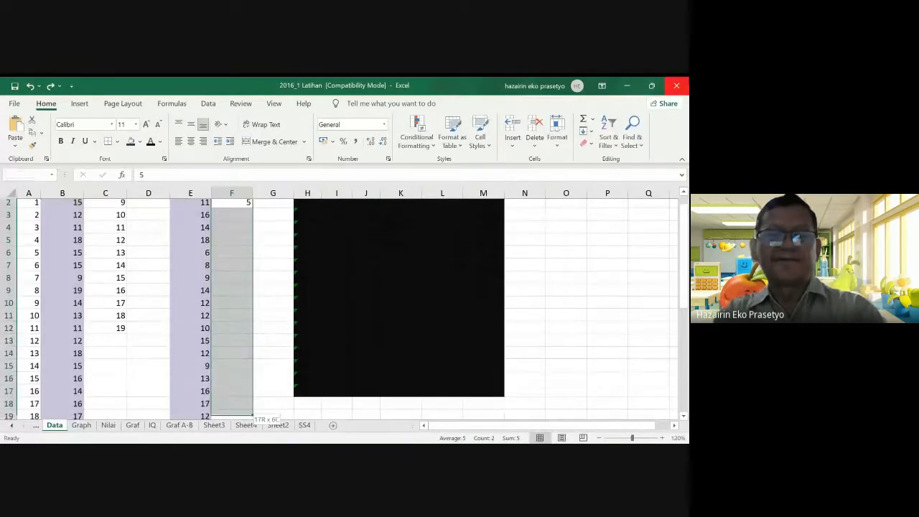
key("shift+Down")
key("shift+Down")
key("shift+Down")
key("shift+Down")
key("shift+Down")
key("shift+Down")
key("shift+Down")
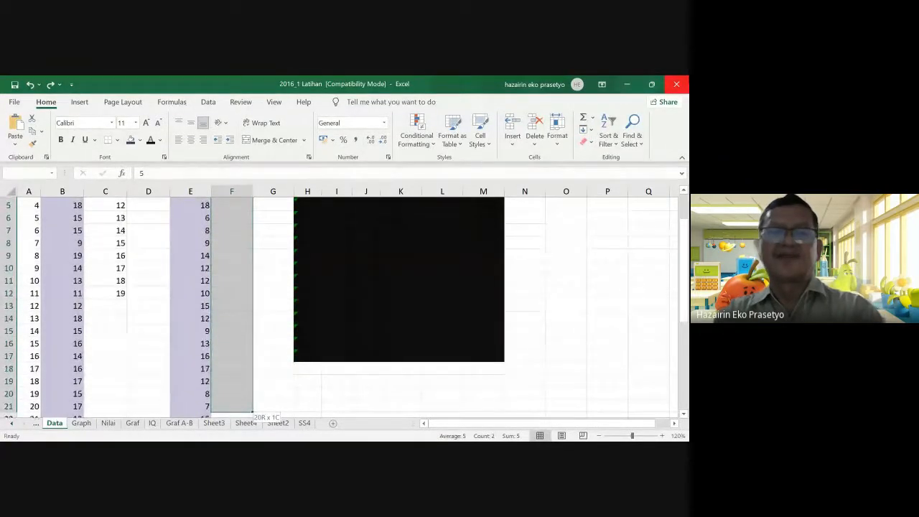
key("shift+Down")
key("shift+Down")
key("shift+Down")
key("shift+Down")
key("shift+Down")
key("shift+Down")
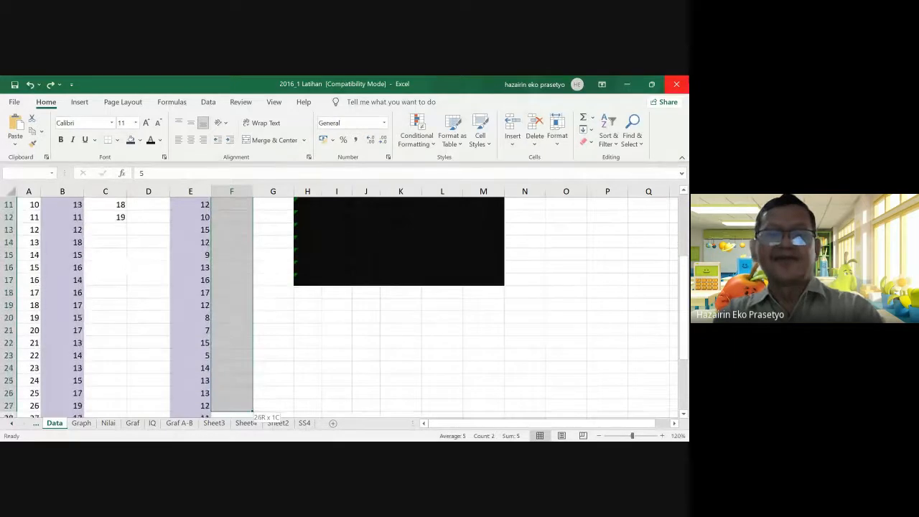
key("shift+Down")
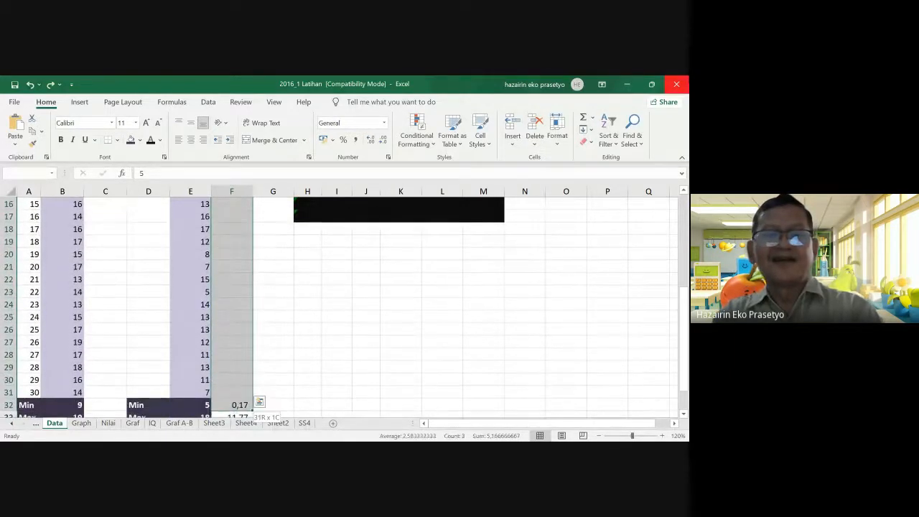
key("shift+Up")
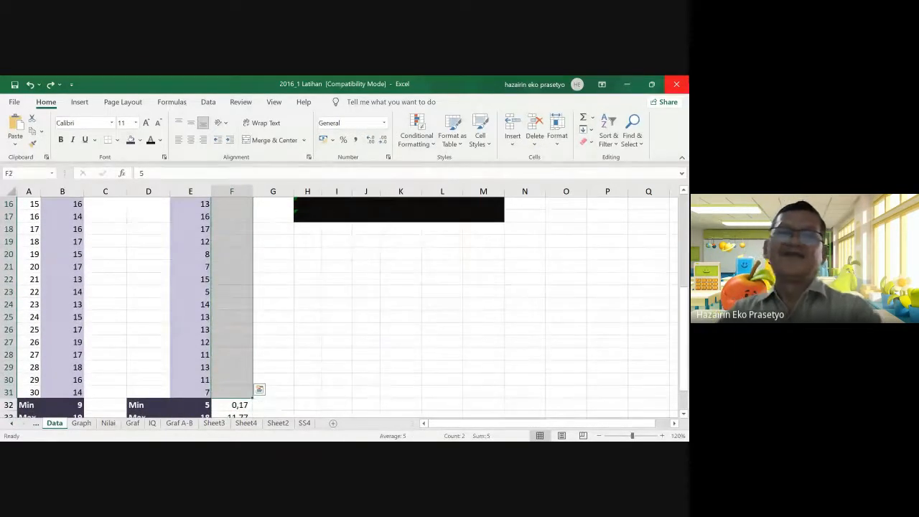
left_click(590, 130)
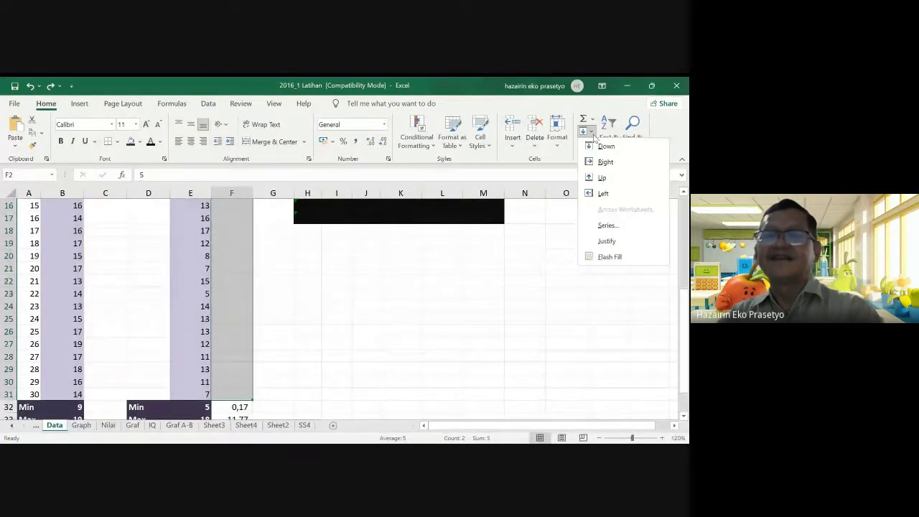
left_click(607, 226)
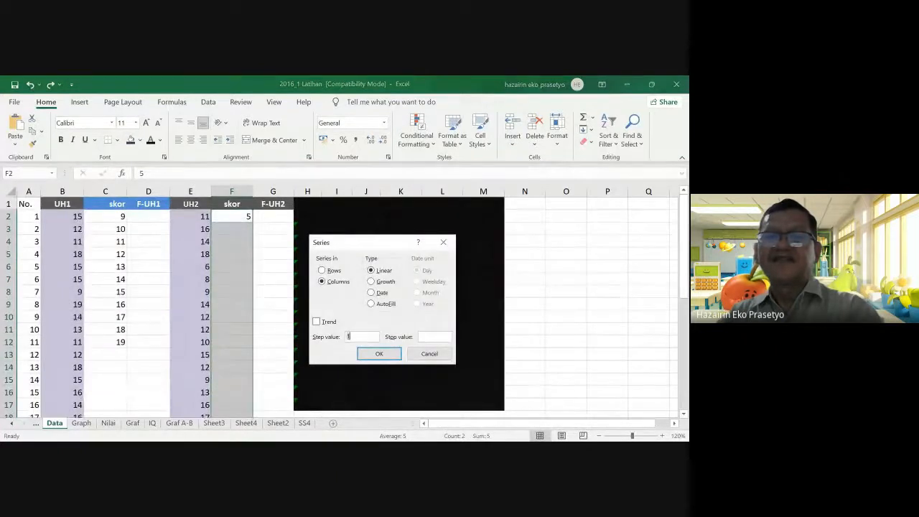
left_click(435, 337)
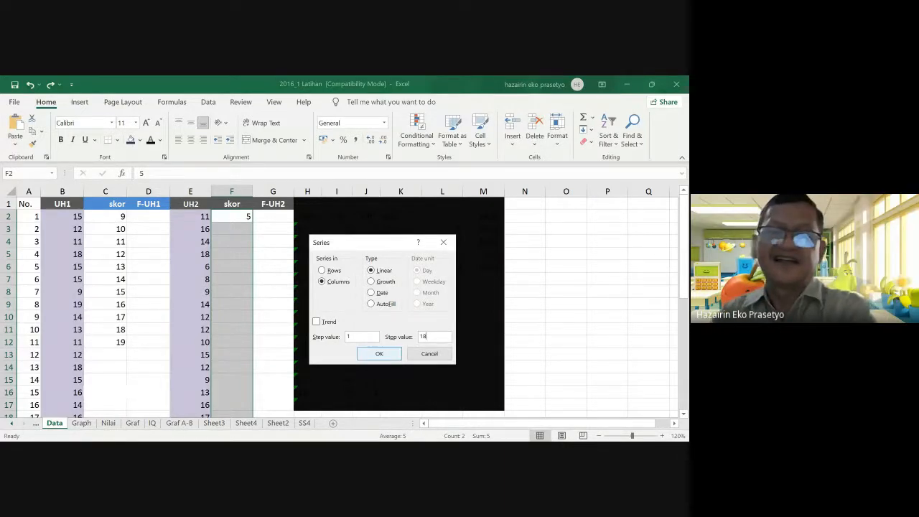
left_click(386, 353)
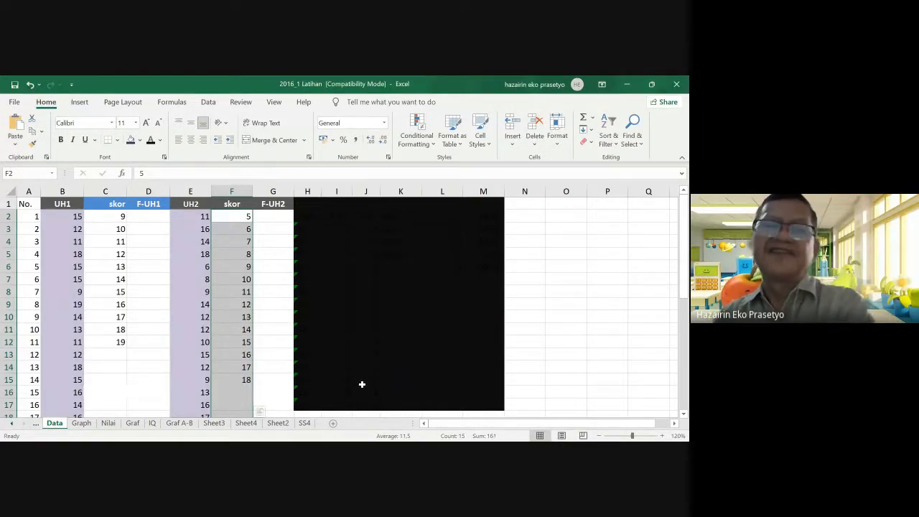
scroll(238, 390, "down", 3)
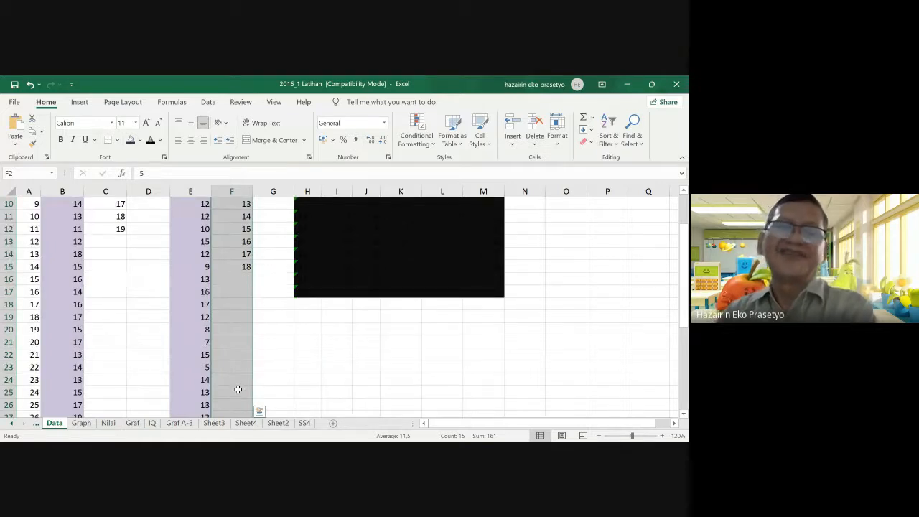
scroll(238, 389, "up", 3)
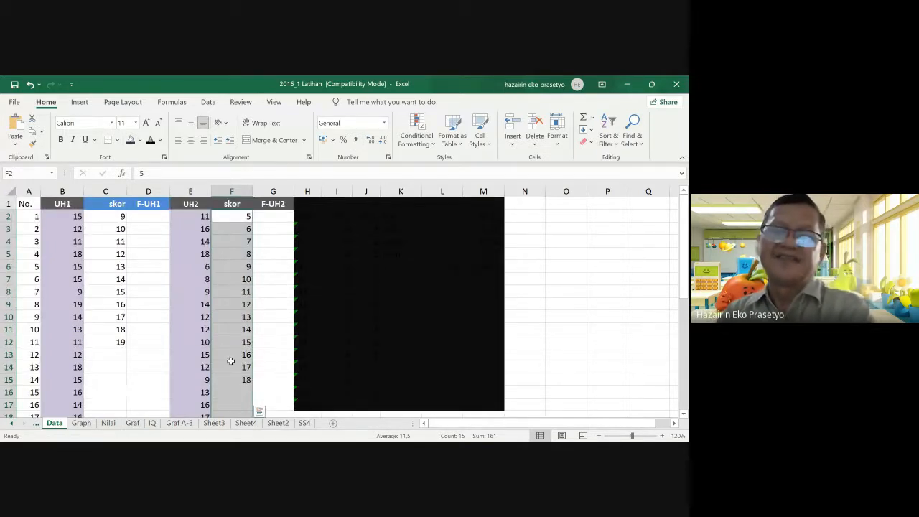
left_click(236, 381)
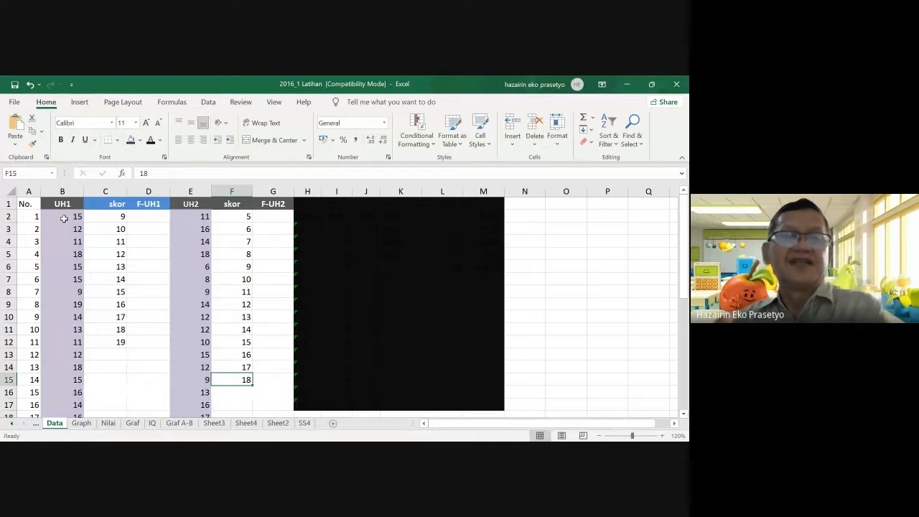
- Insert a COUNT function over A2:C2 in D2, the first F-UH1 cell
scroll(63, 381, "down", 4)
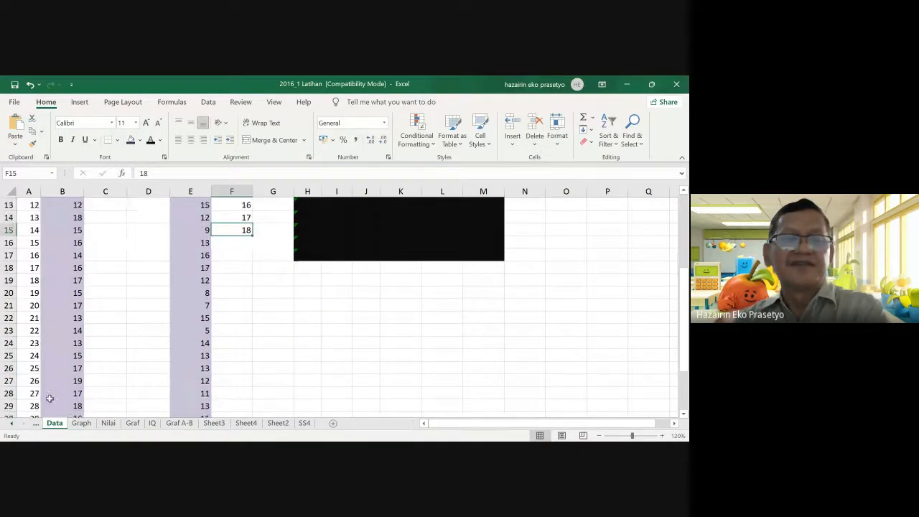
scroll(49, 399, "down", 2)
scroll(47, 388, "up", 6)
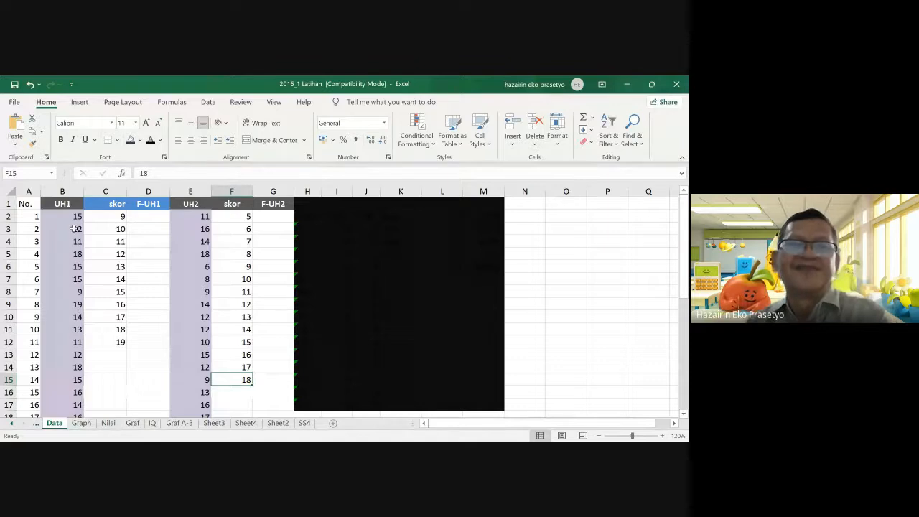
left_click(150, 214)
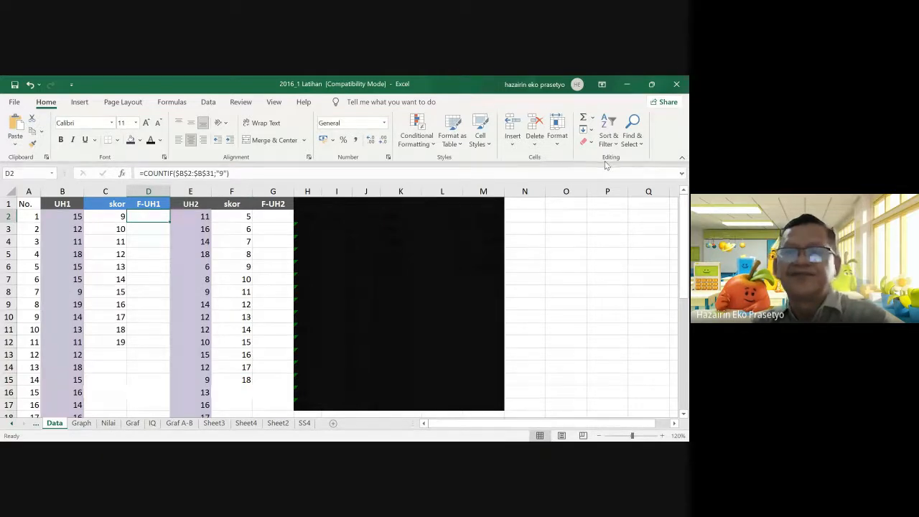
left_click(592, 119)
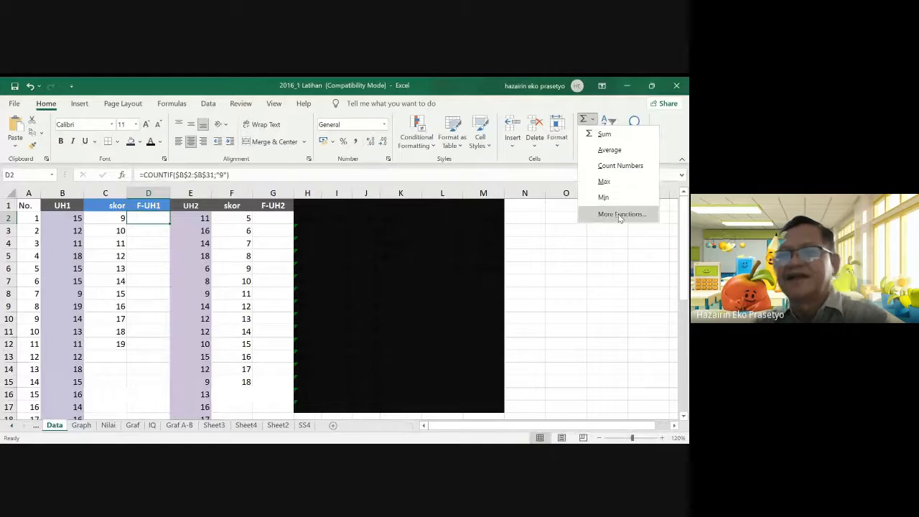
left_click(614, 166)
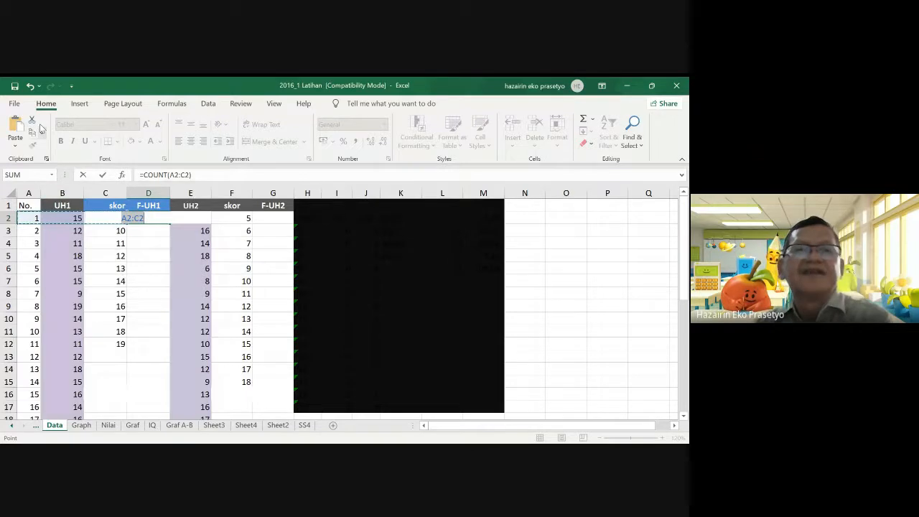
left_click(30, 85)
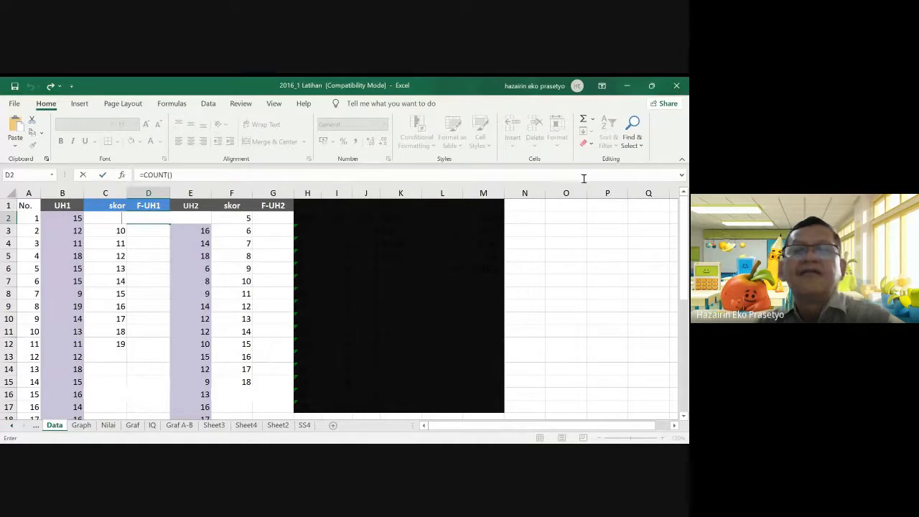
left_click(51, 87)
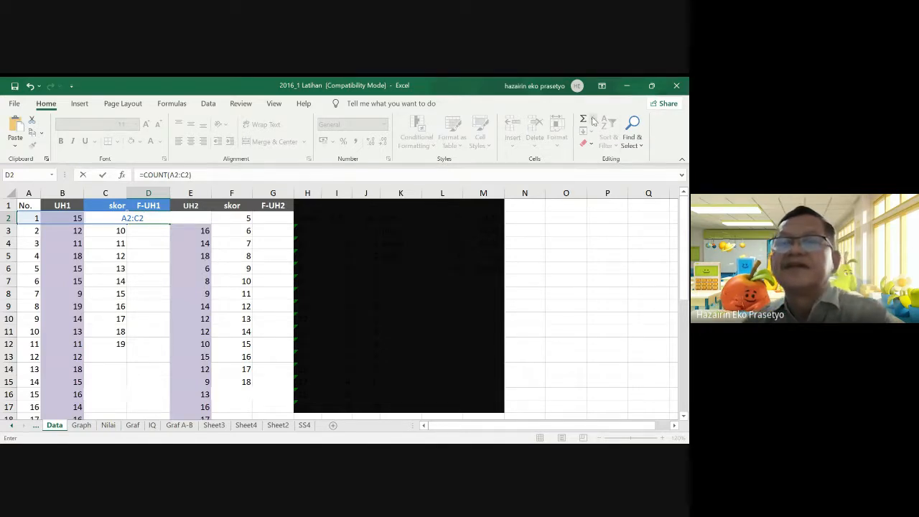
key("Escape")
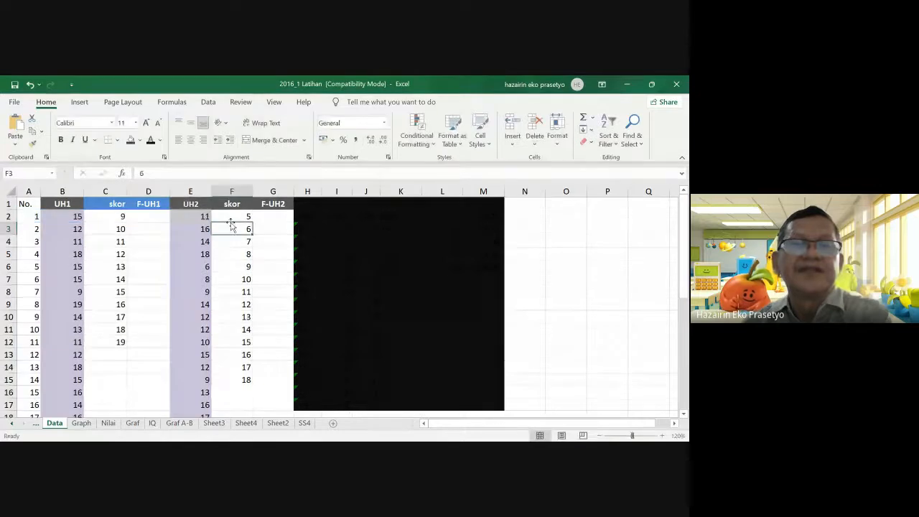
left_click(114, 217)
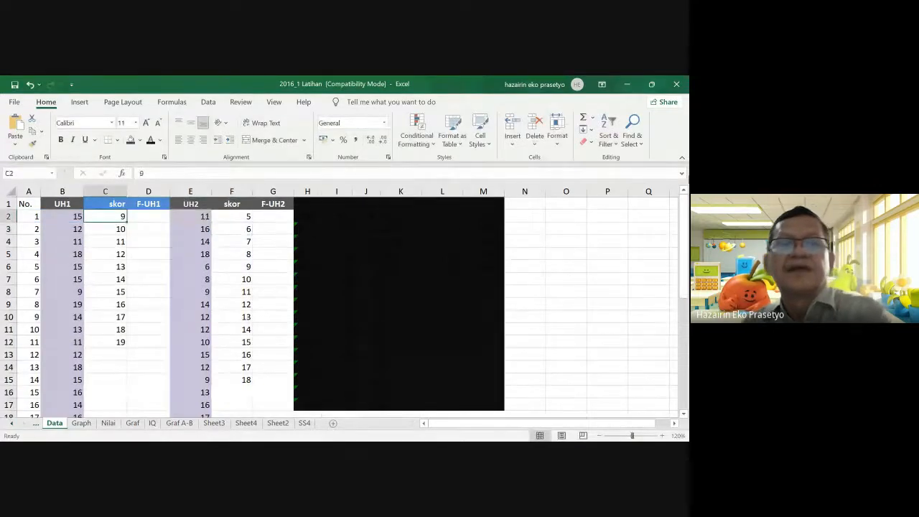
left_click(155, 215)
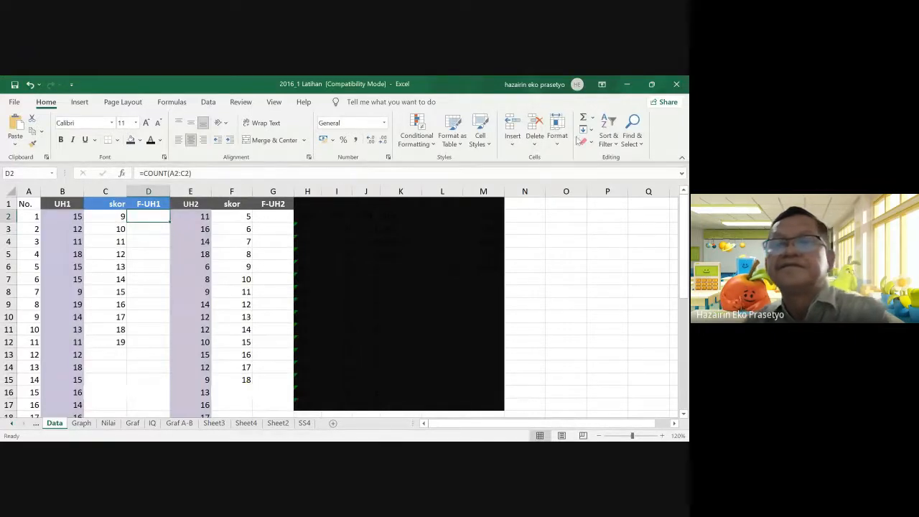
left_click(593, 119)
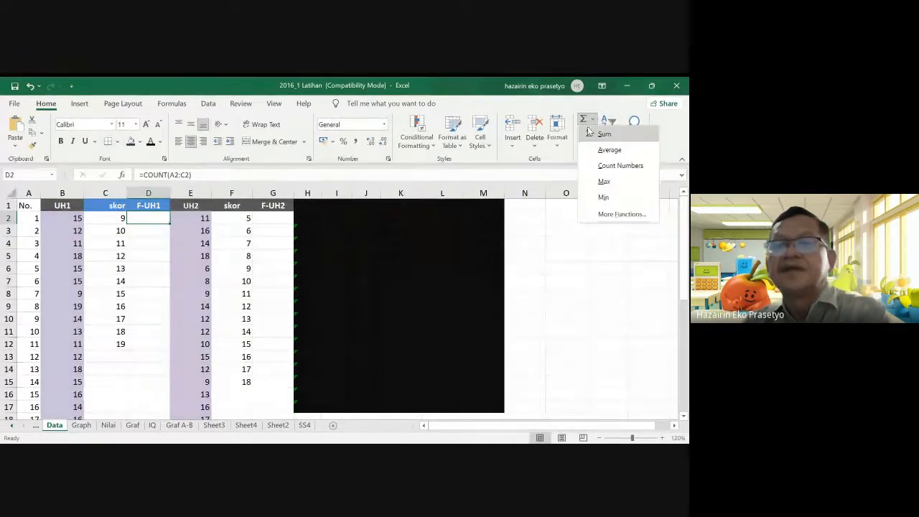
left_click(612, 213)
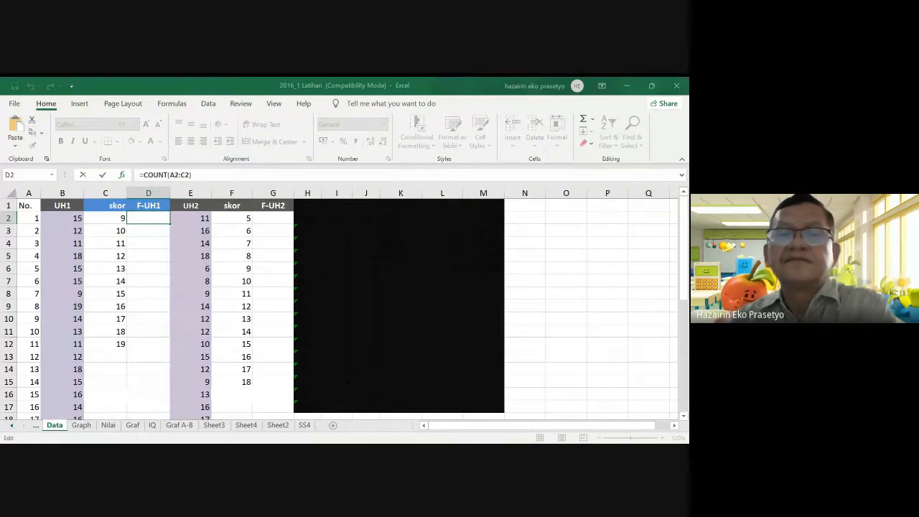
left_click(385, 338)
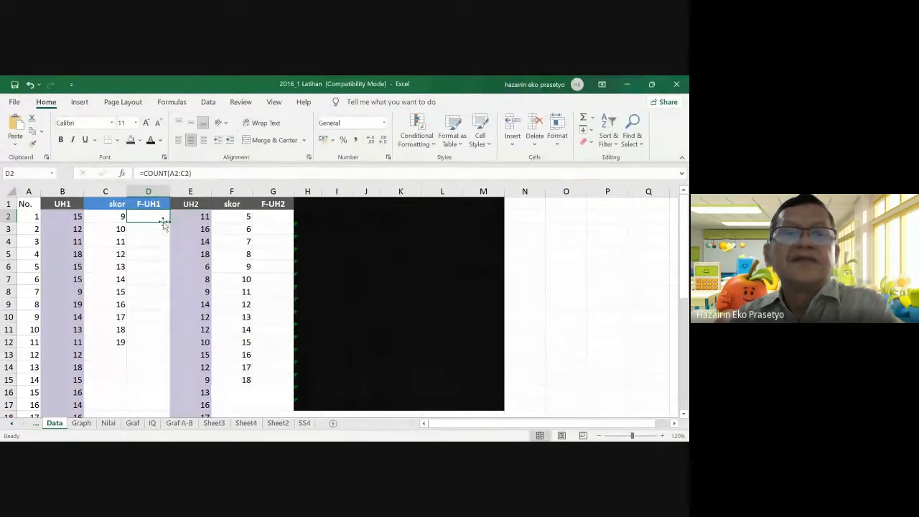
- Try to turn the COUNT formula in D2 into COUNTIF over A2:C2, and clear the formula
left_click(168, 176)
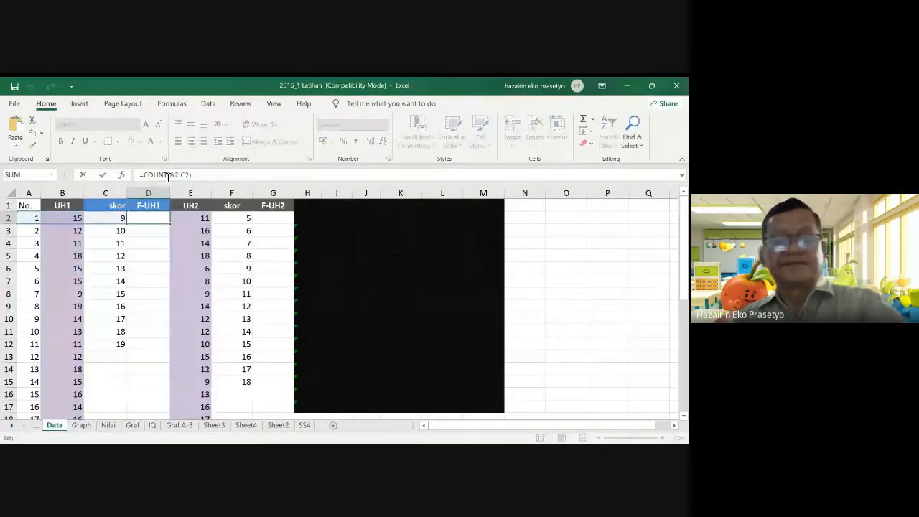
type("A")
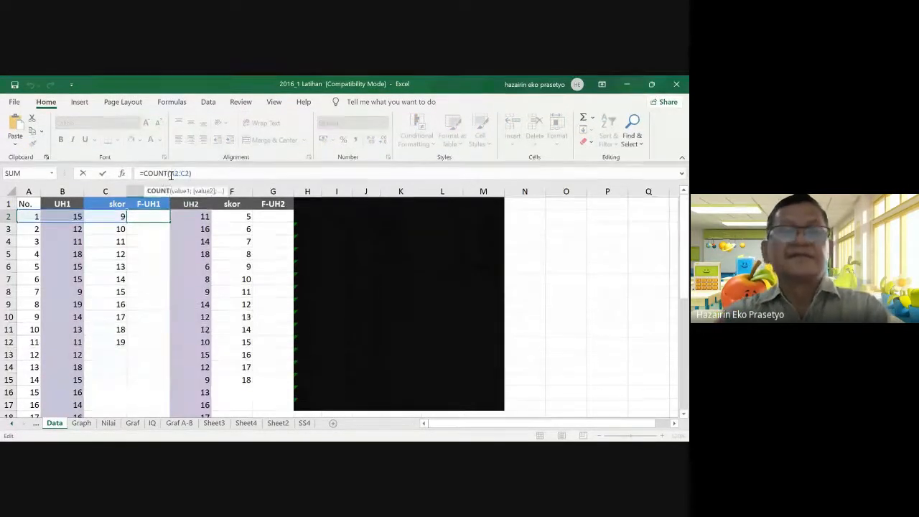
type("if")
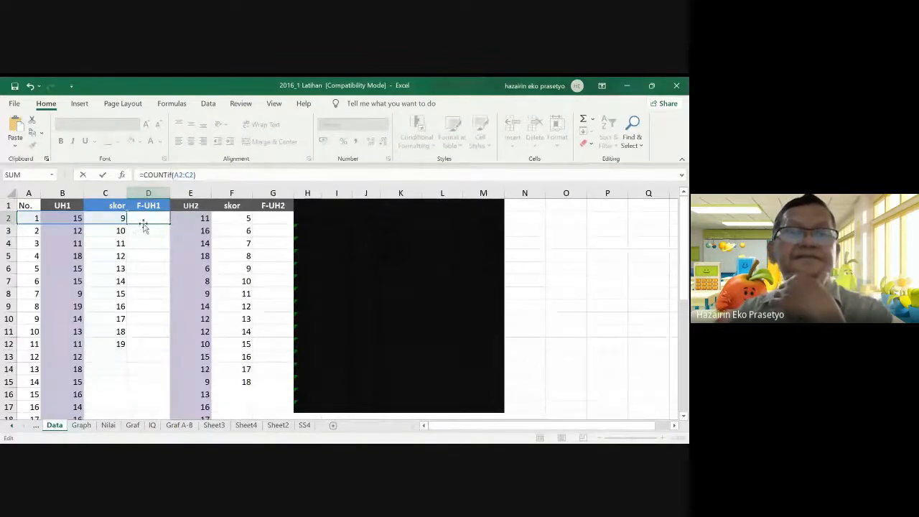
key("Return")
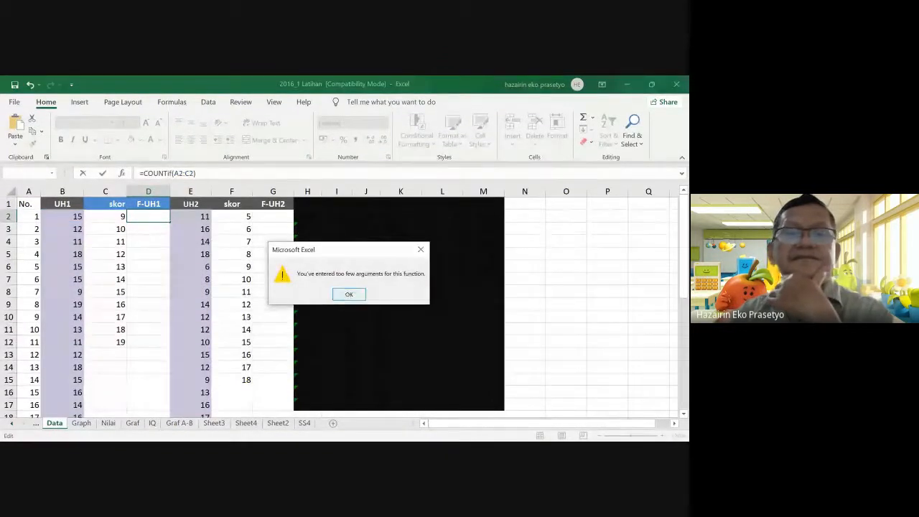
left_click(348, 295)
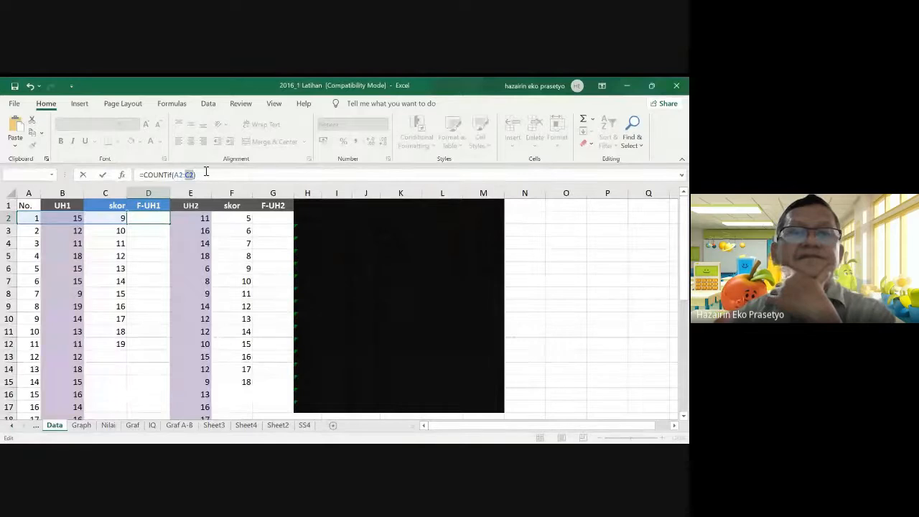
left_click_drag(201, 175, 139, 182)
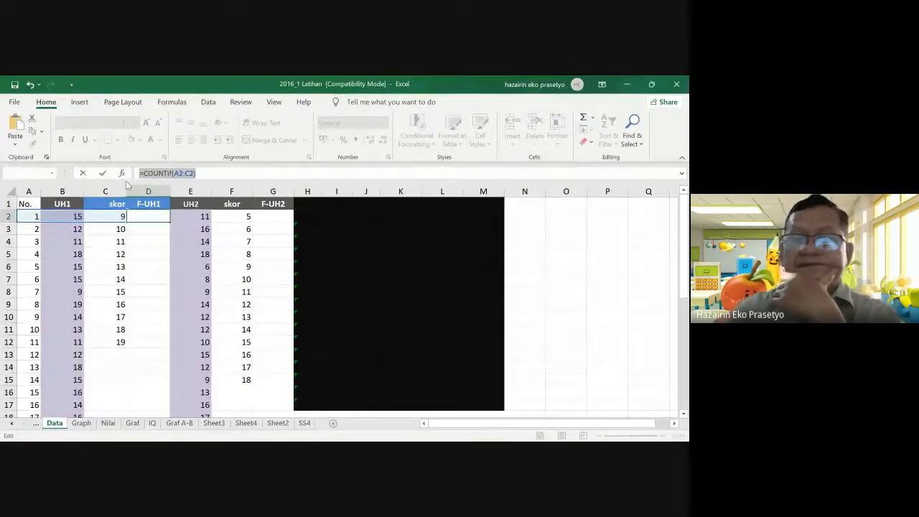
key("BackSpace")
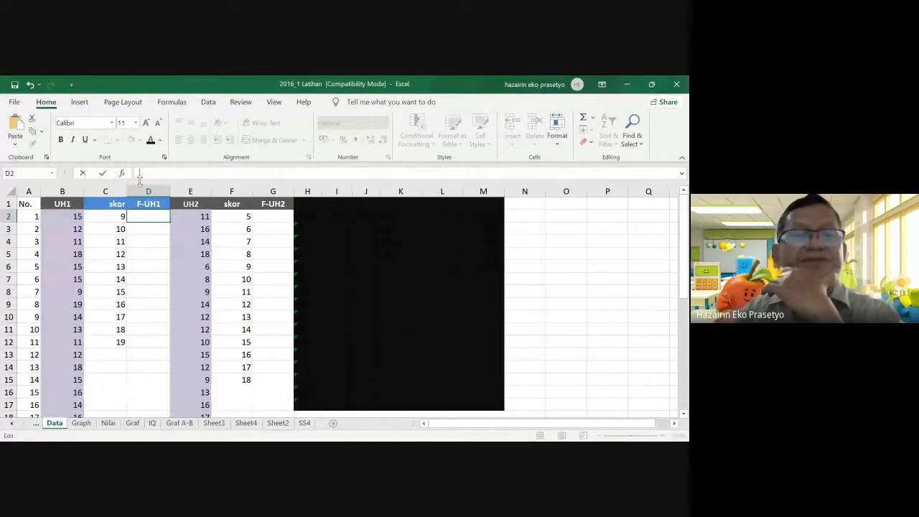
left_click(162, 228)
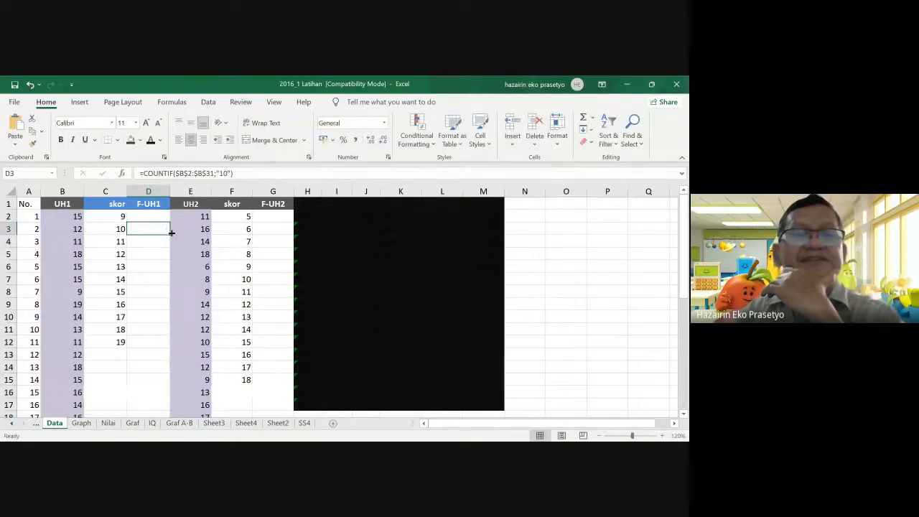
- Copy the COUNTIF formula from D3 up into D2 and check the extent of the UH1 data
left_click_drag(165, 230, 164, 217)
left_click(147, 213)
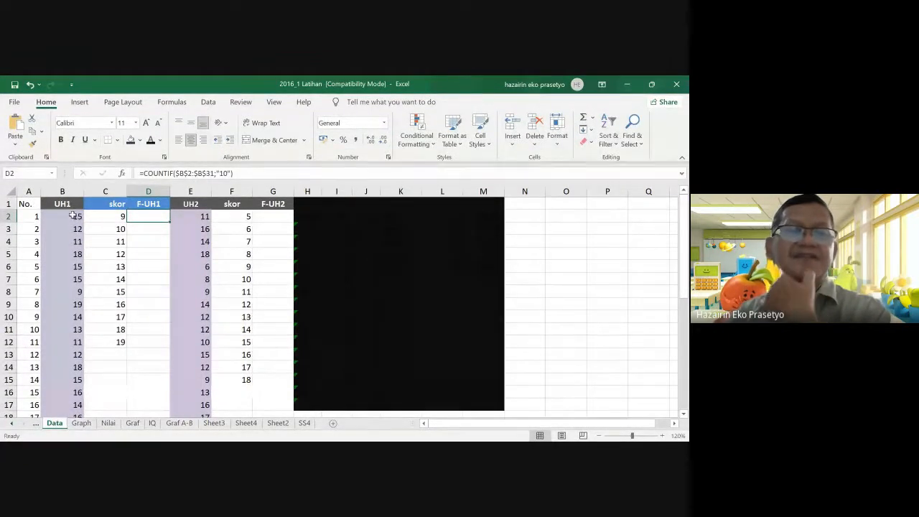
scroll(74, 215, "down", 7)
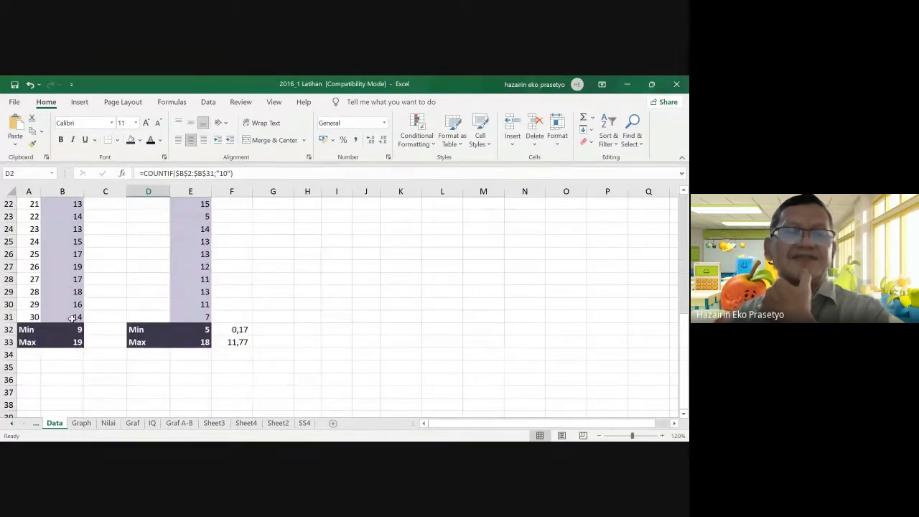
scroll(74, 319, "up", 6)
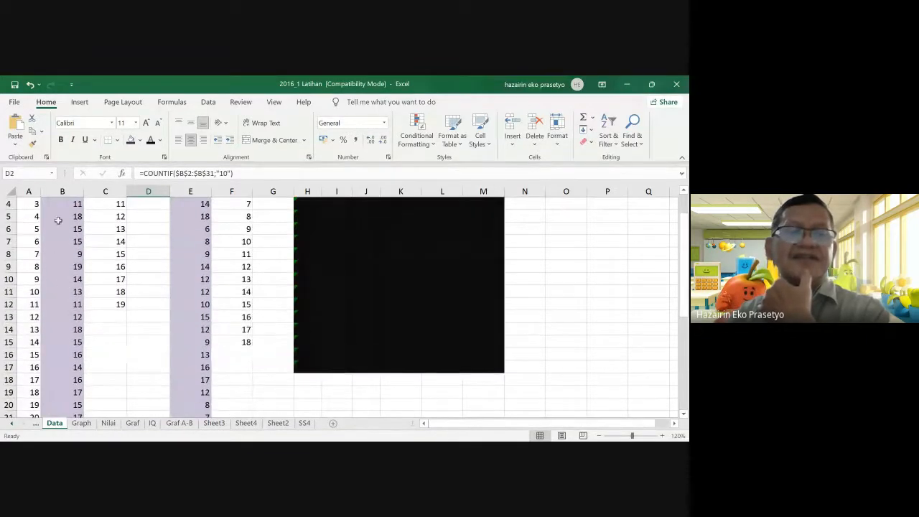
scroll(74, 372, "up", 1)
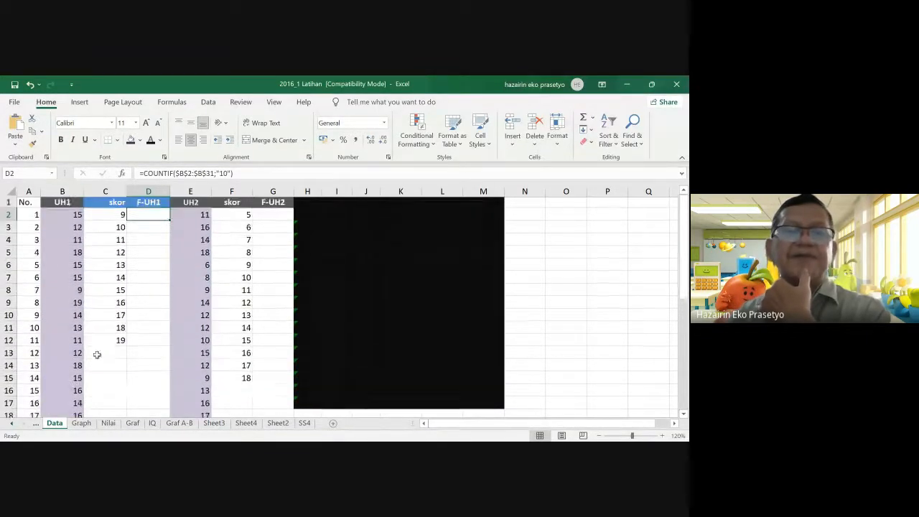
- Replace the COUNTIF arguments in D2 with the UH1 range B2:B31 and the criterion "9", separated by a comma
left_click(176, 174)
left_click_drag(176, 173, 232, 173)
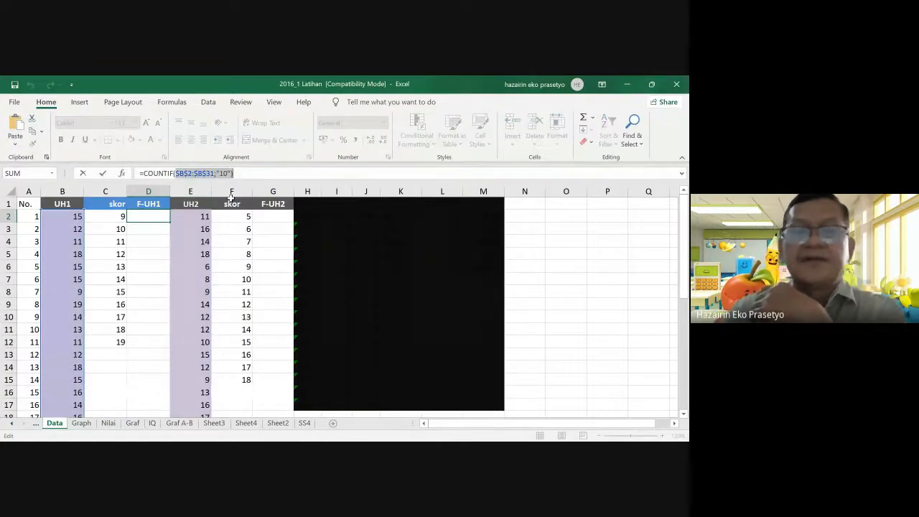
key("Delete")
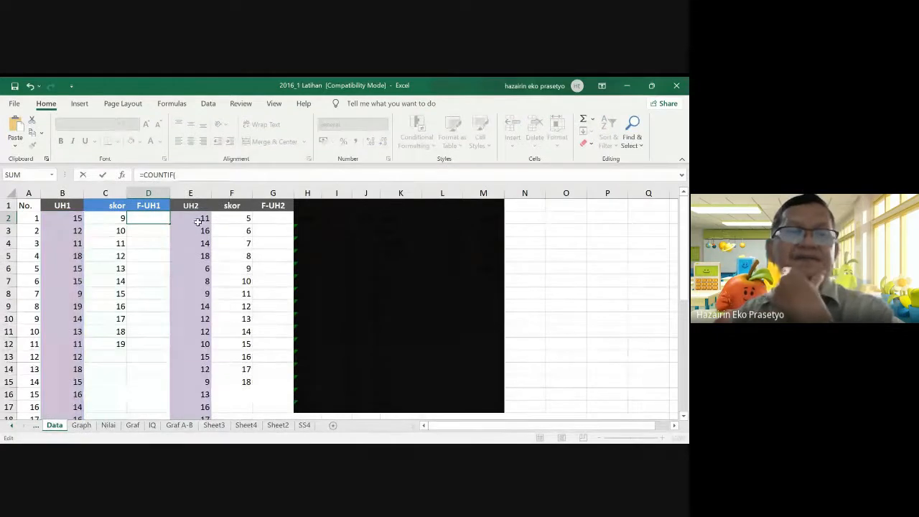
left_click(65, 217)
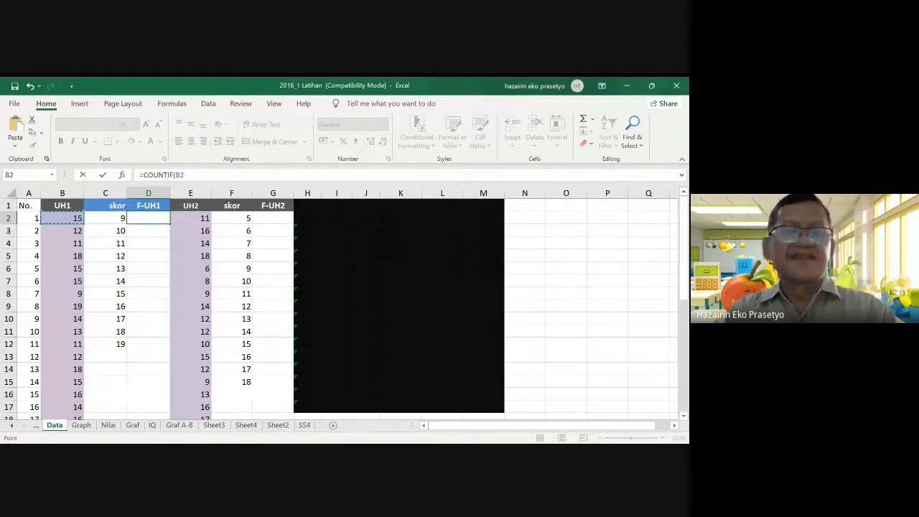
left_click_drag(79, 338, 80, 416)
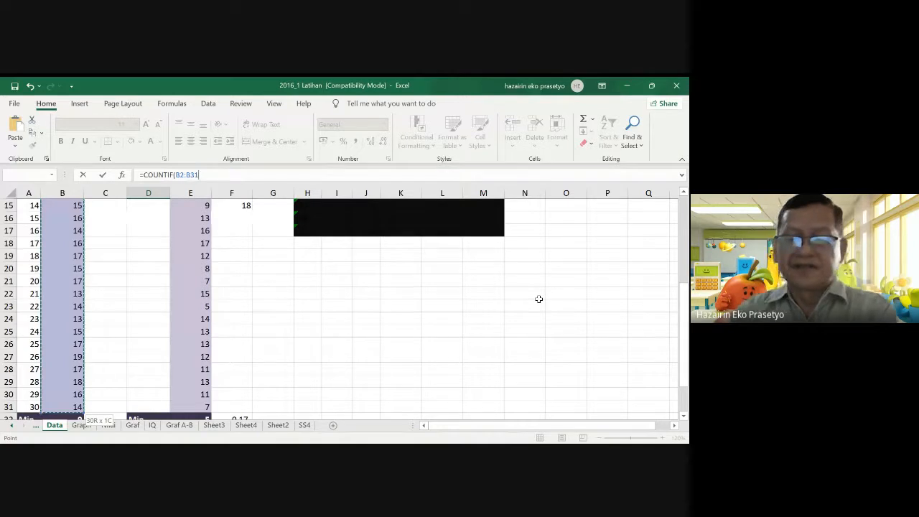
type(",")
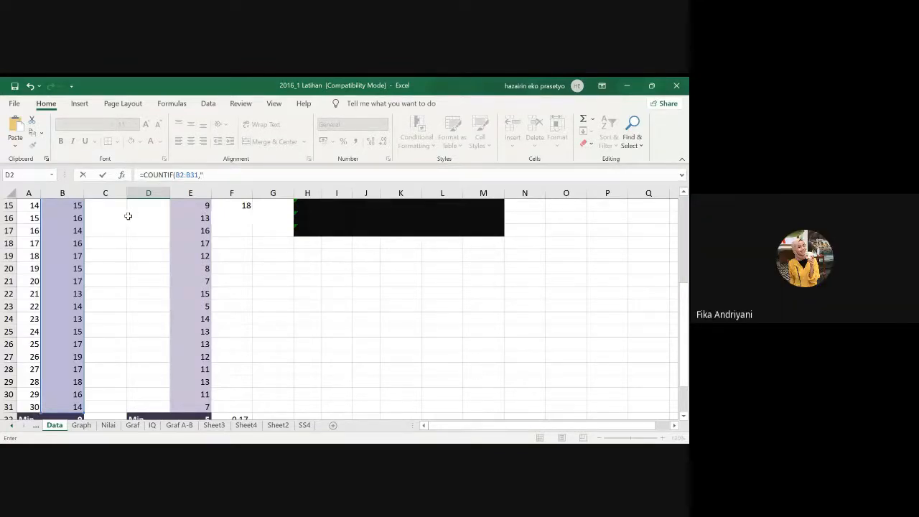
scroll(128, 216, "up", 5)
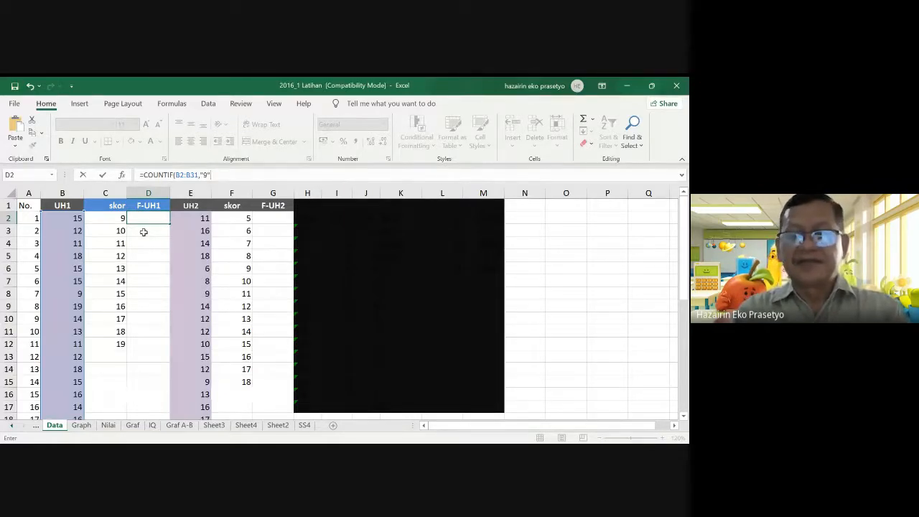
type(")")
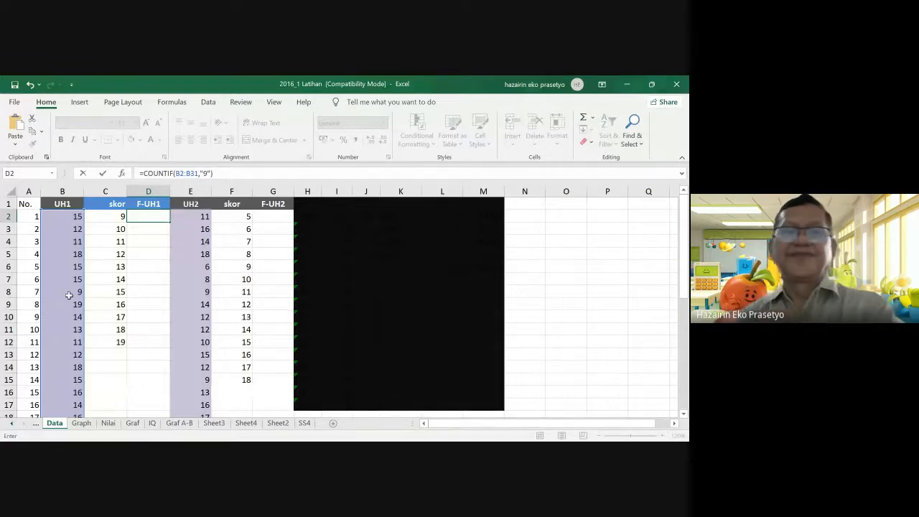
key("Return")
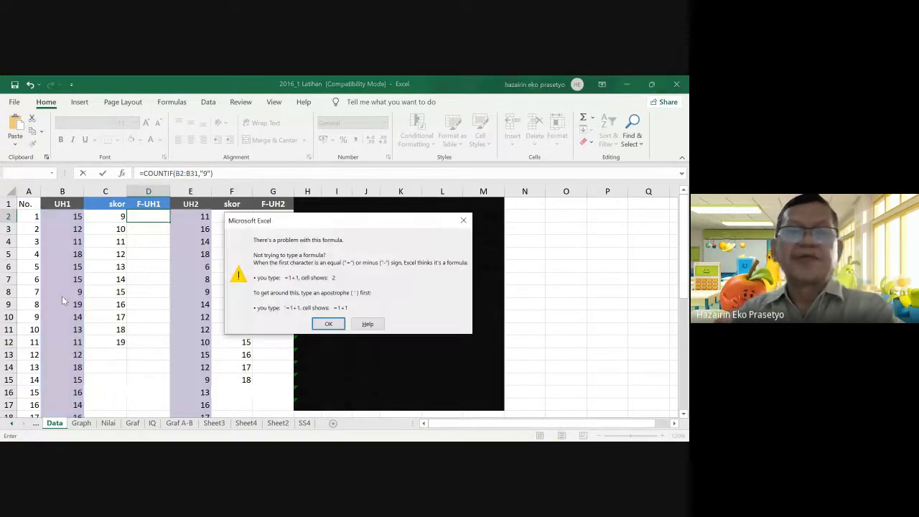
key("Return")
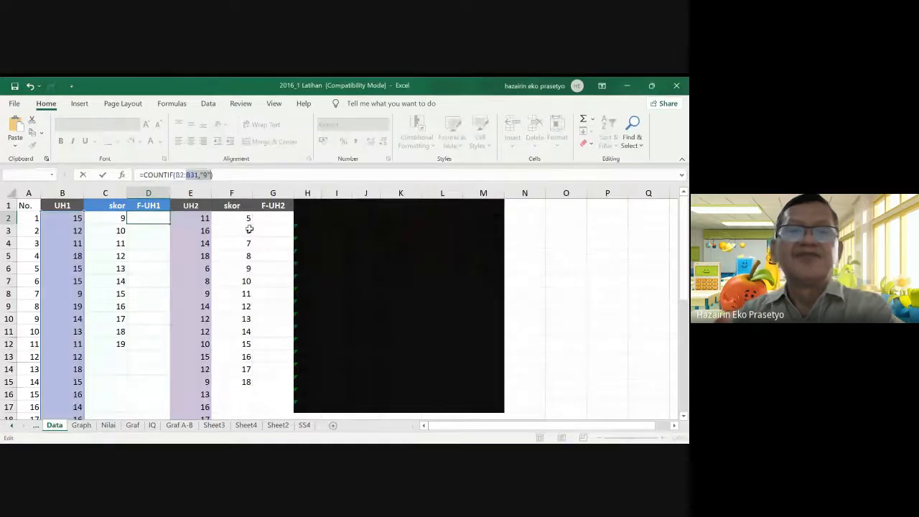
- Change the argument separator in D2 to a semicolon and enter the formula as =COUNTIF(B2:B31;"9")
left_click(202, 175)
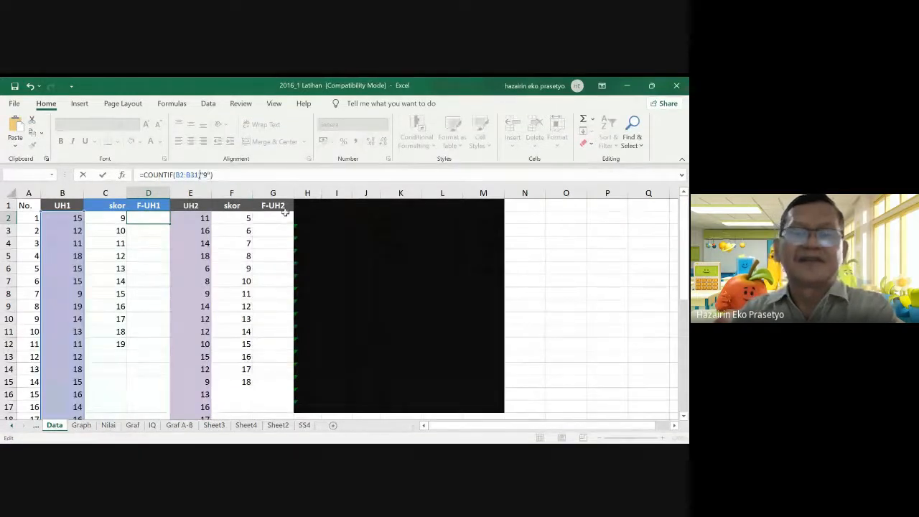
key("BackSpace")
type(";")
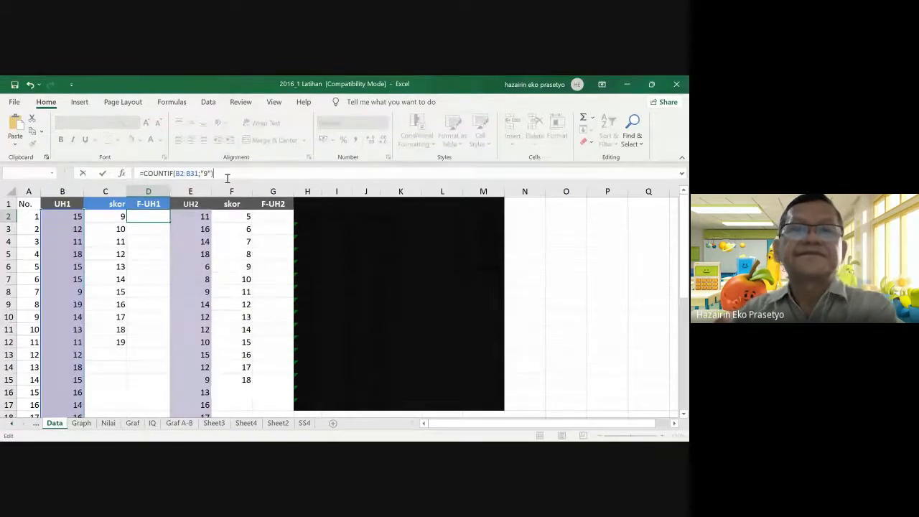
key("Return")
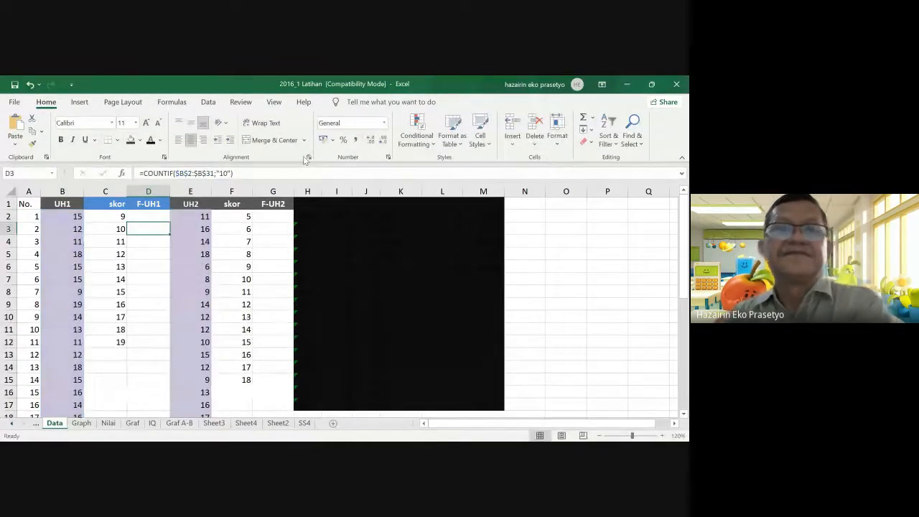
- Apply the black font colour to D2 and fill its COUNTIF formula down through D12
left_click(144, 214)
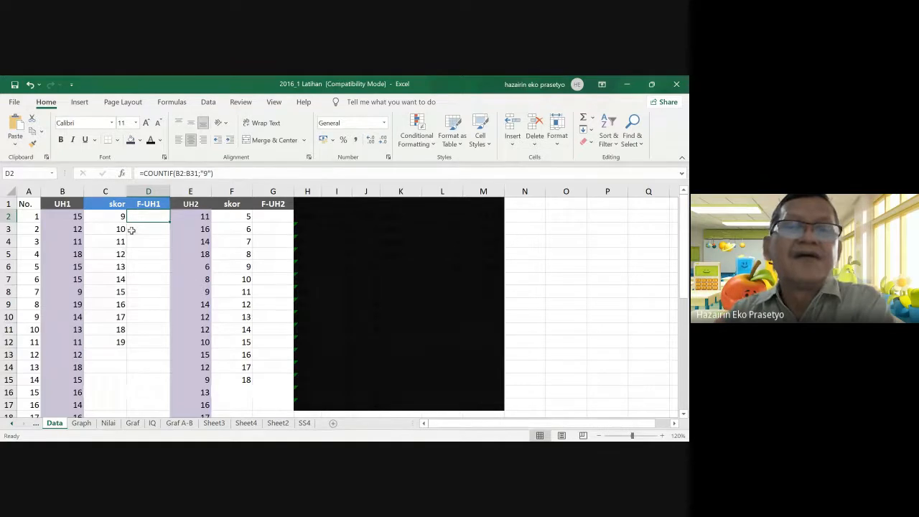
left_click(150, 141)
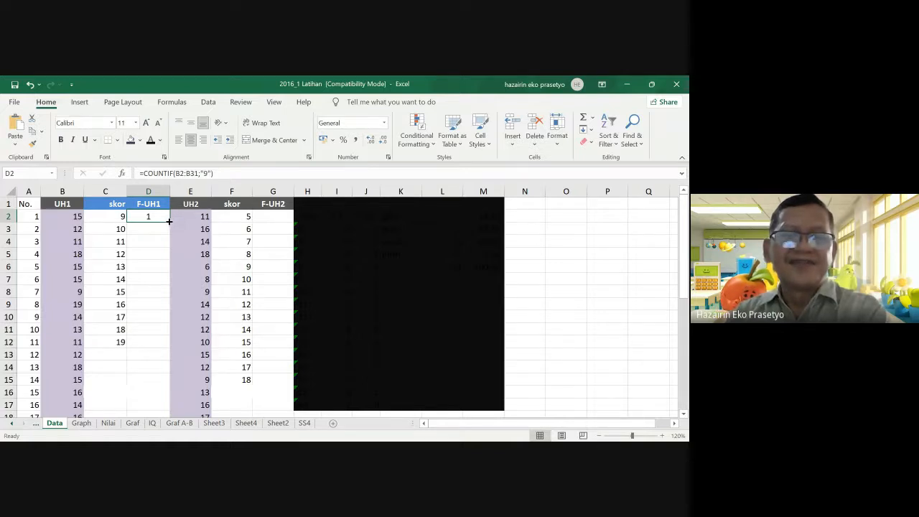
left_click_drag(169, 222, 169, 349)
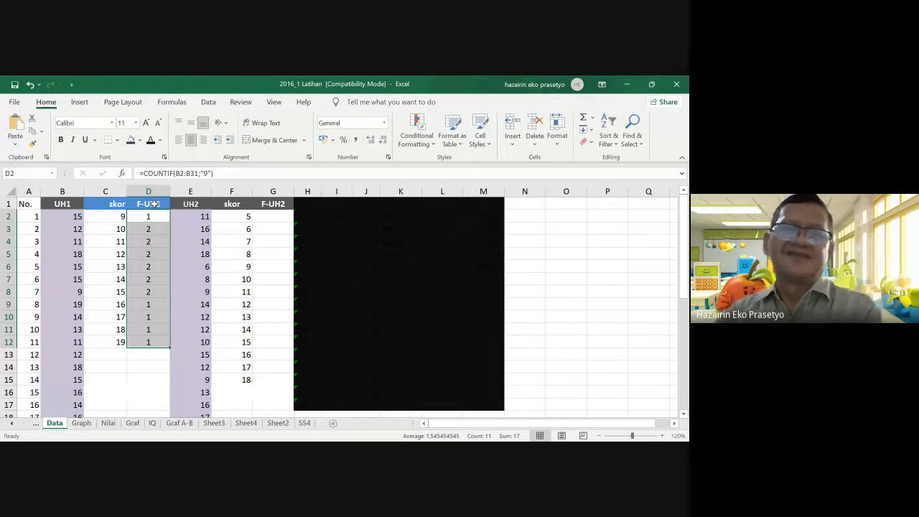
- Set the COUNTIF criterion in D3 to "10" to match its skor
left_click(153, 232)
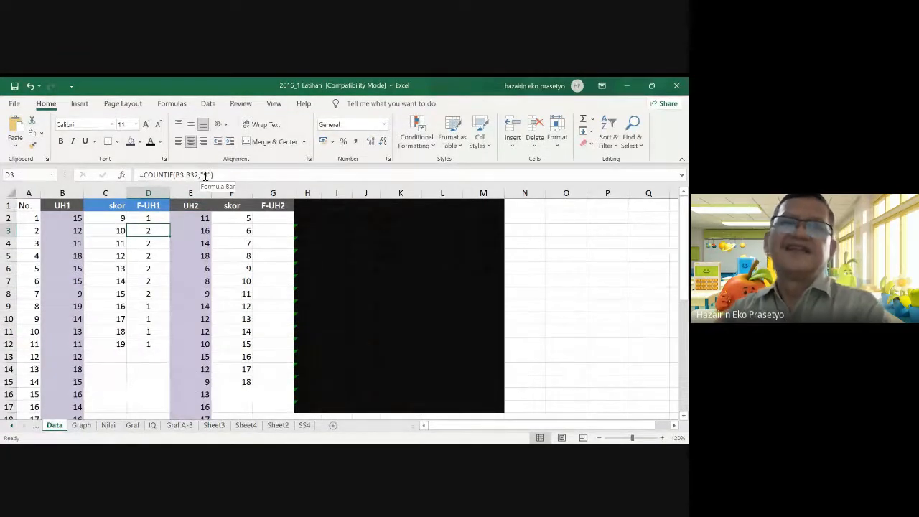
left_click(205, 175)
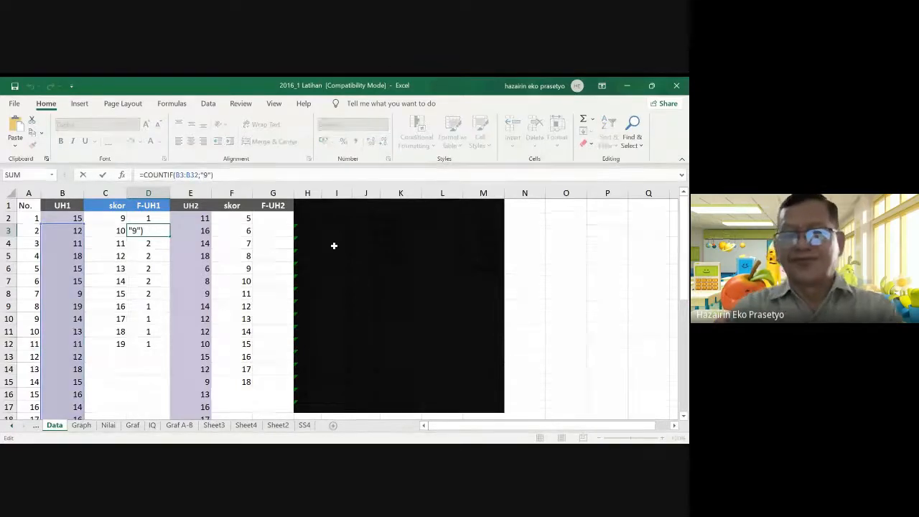
key("BackSpace")
type("10")
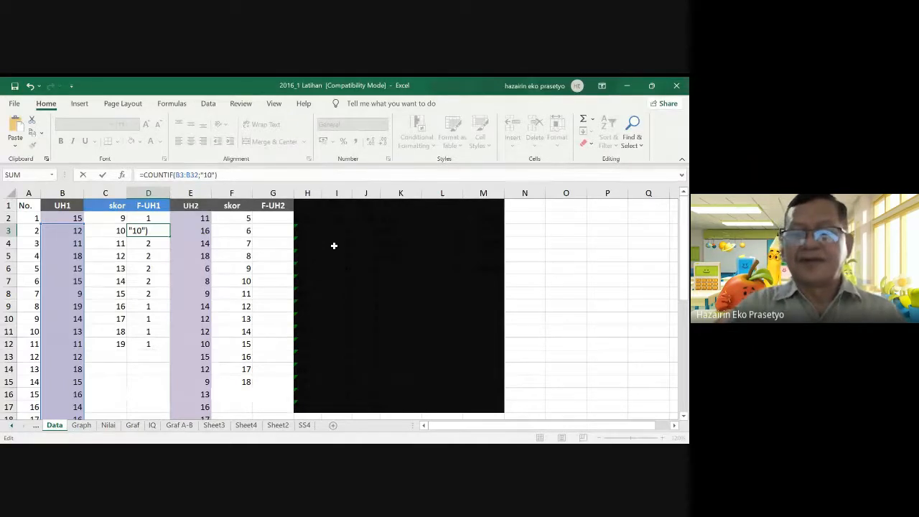
key("Return")
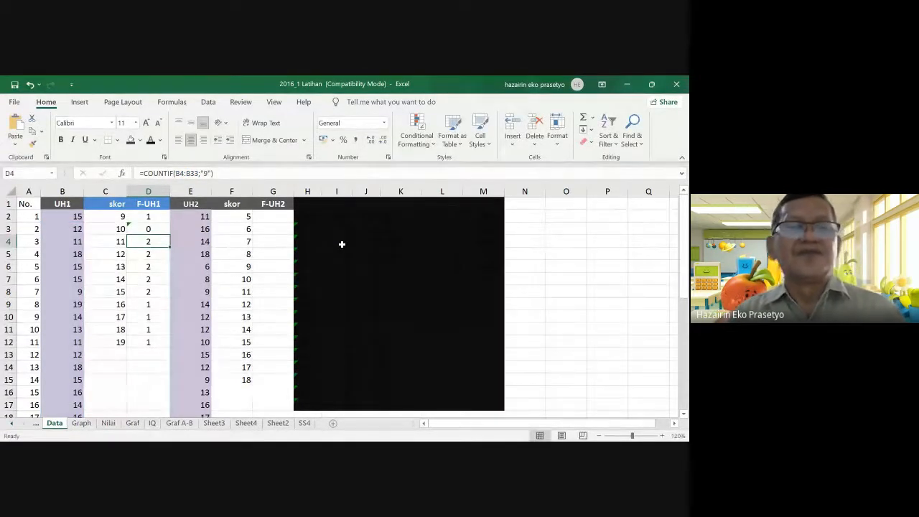
- Set the COUNTIF criterion in D4 to "11" to match its skor
left_click(208, 176)
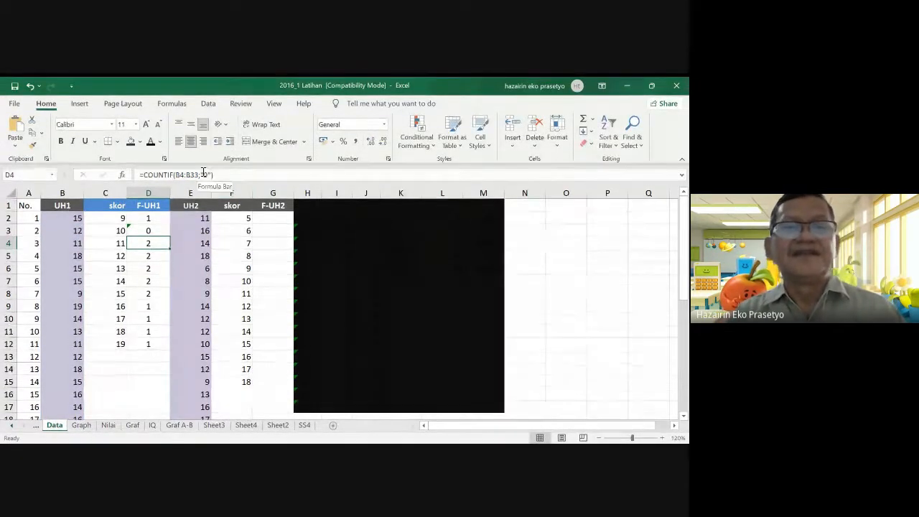
key("BackSpace")
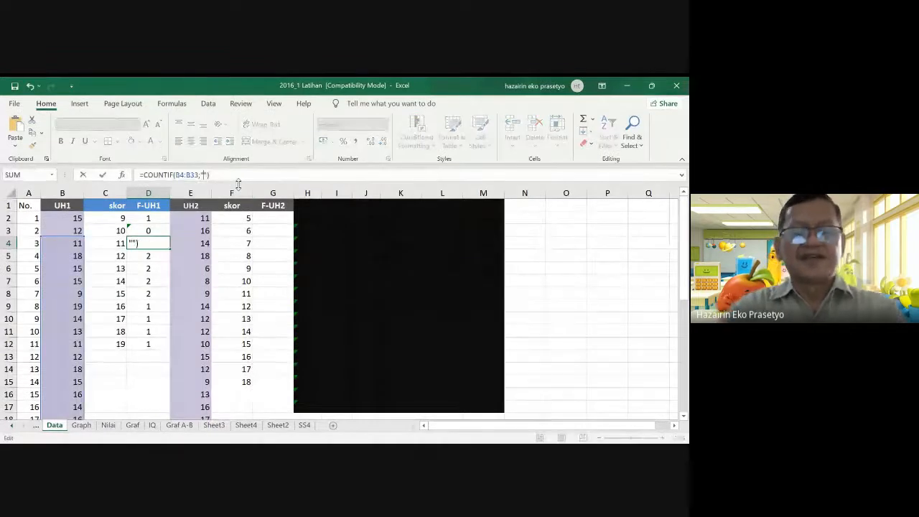
type("11")
key("Return")
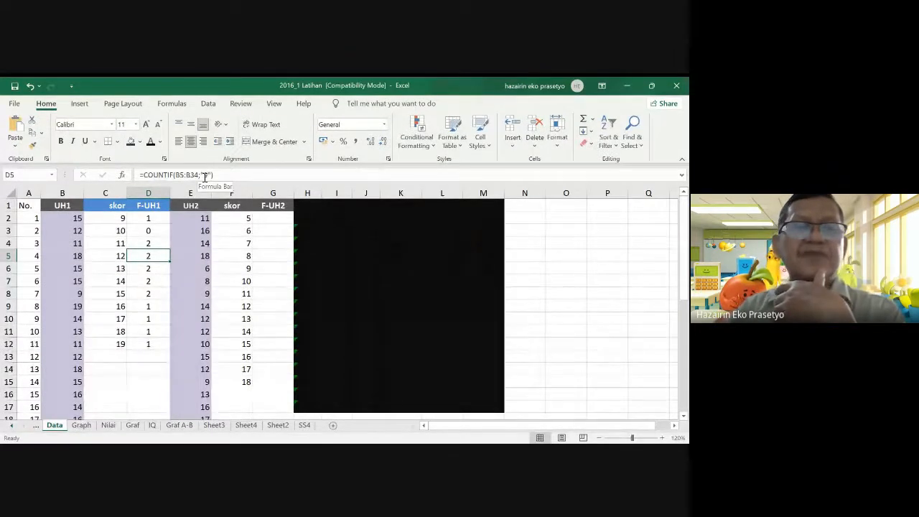
- Set the COUNTIF criteria in D5 and D6 to "12" and "13" to match their skor values
left_click(205, 176)
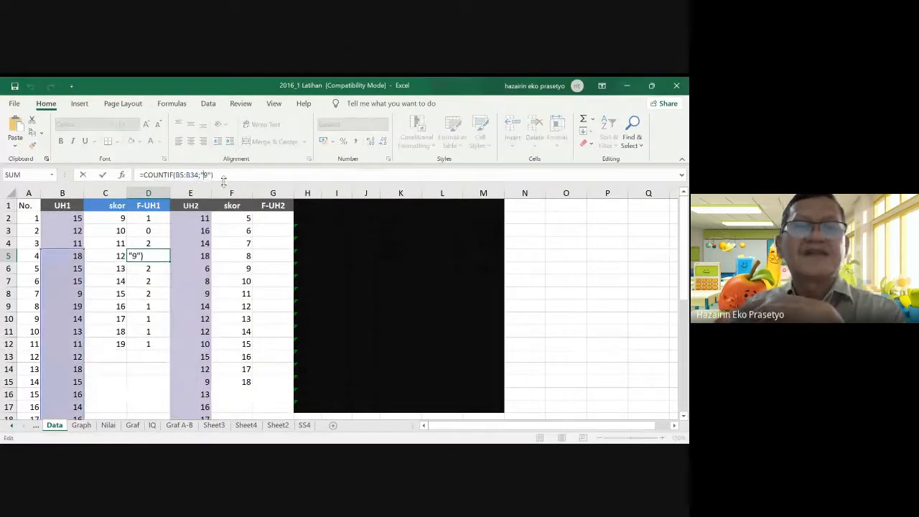
key("BackSpace")
type("12")
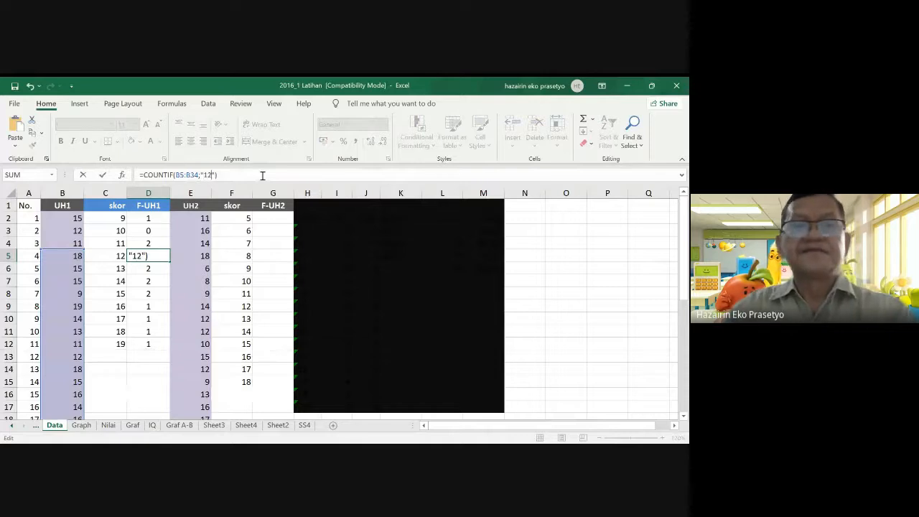
key("Return")
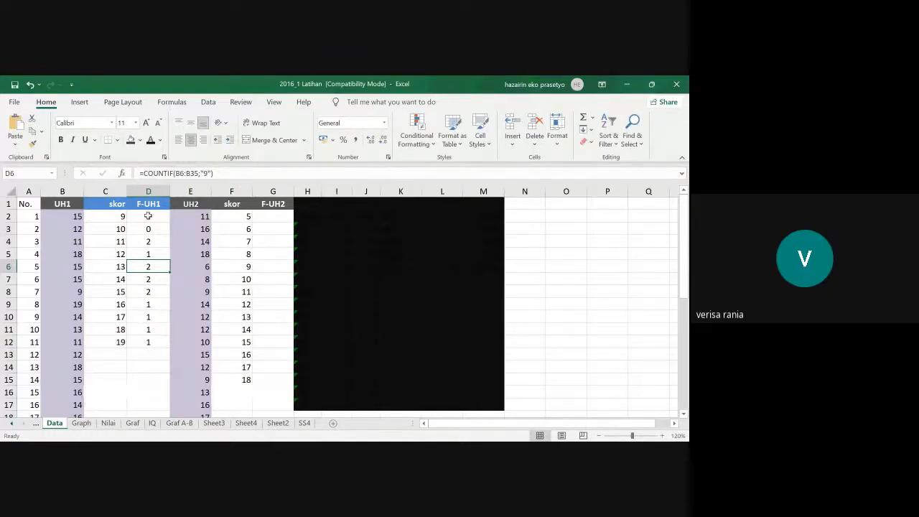
left_click(206, 174)
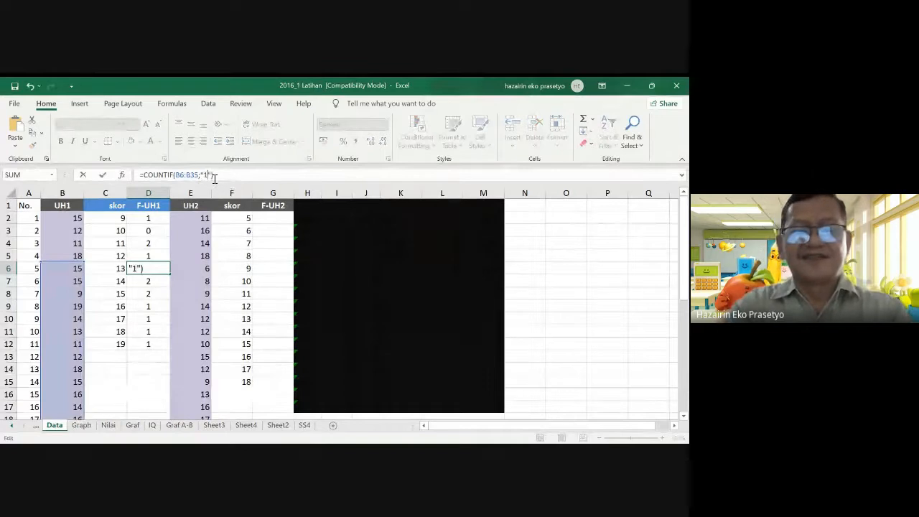
type("3")
key("Return")
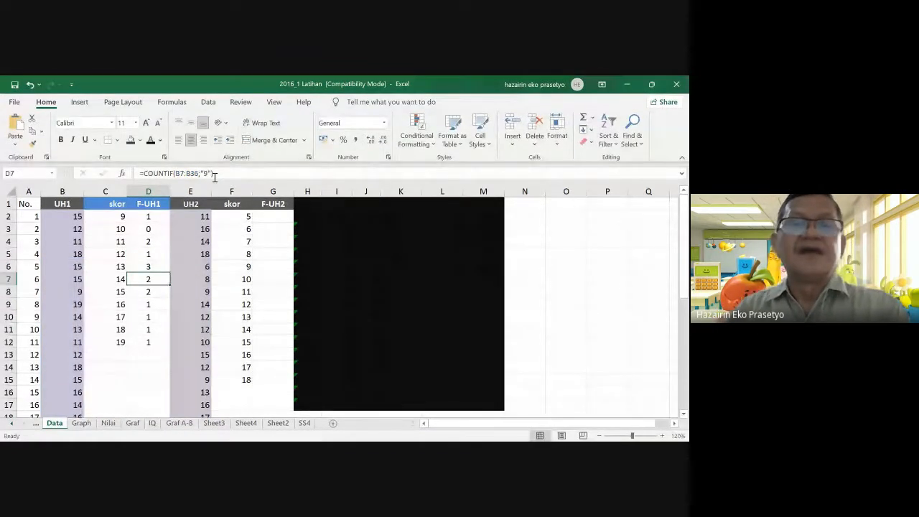
- Set the COUNTIF criteria in D7 and D8 to "14" and "15" to match their skor values
left_click(209, 175)
key("BackSpace")
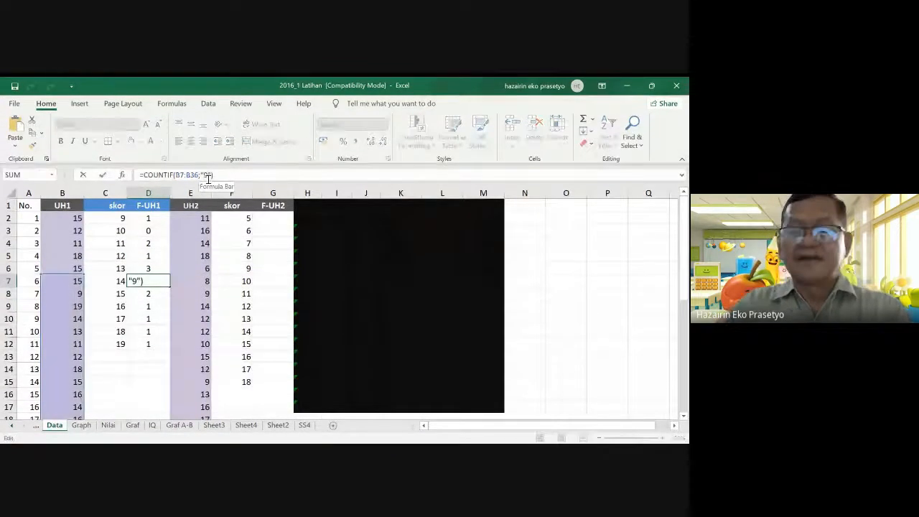
type("14")
key("Return")
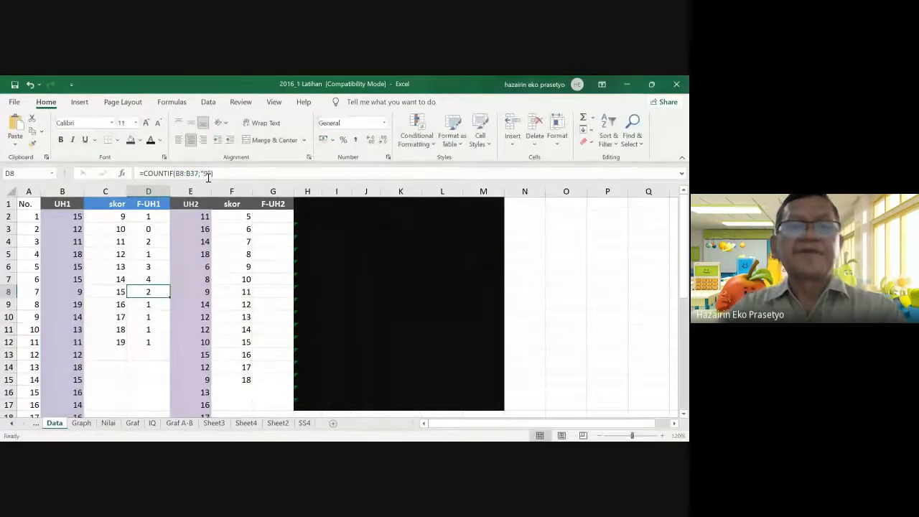
left_click(206, 174)
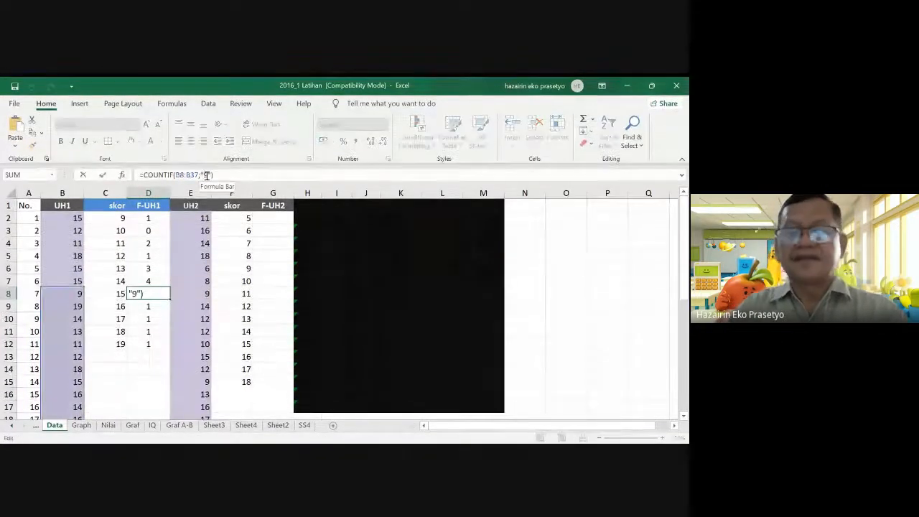
key("BackSpace")
type("15")
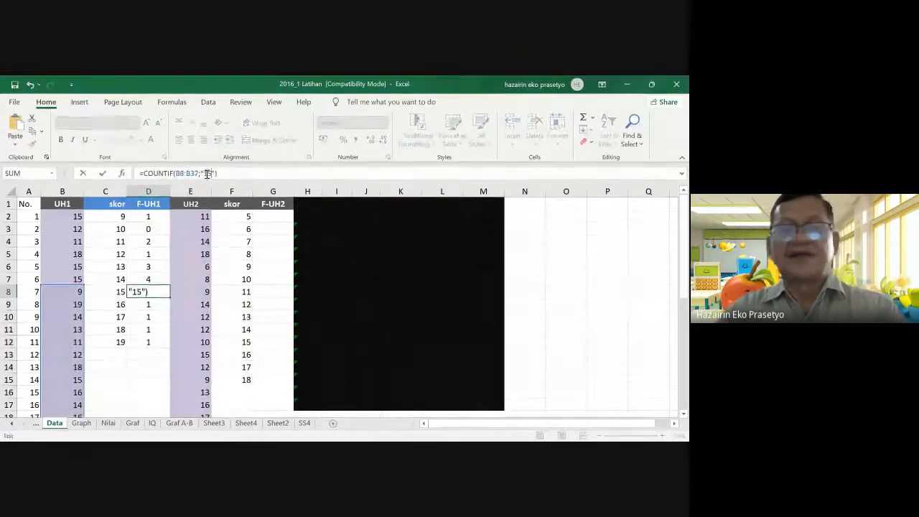
key("Return")
- Set the COUNTIF criteria in D9 and D10 to "16" and "17" to match their skor values
left_click(207, 173)
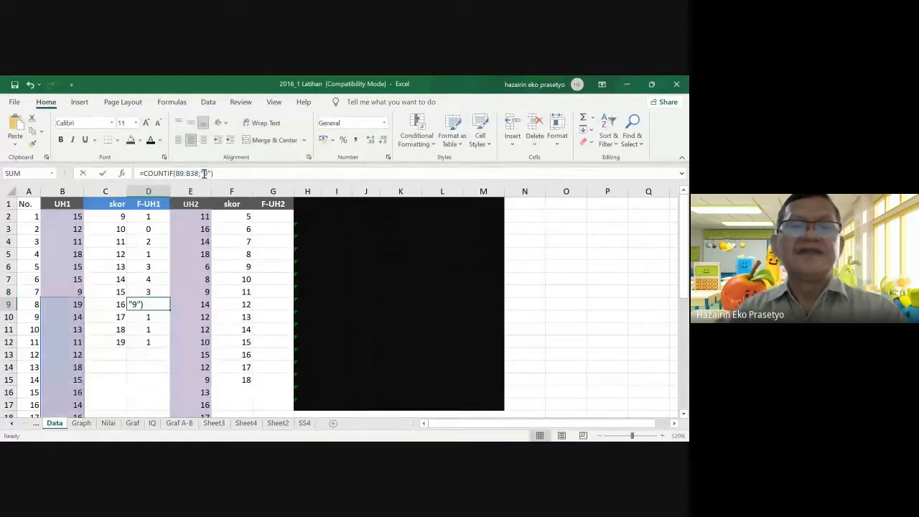
key("BackSpace")
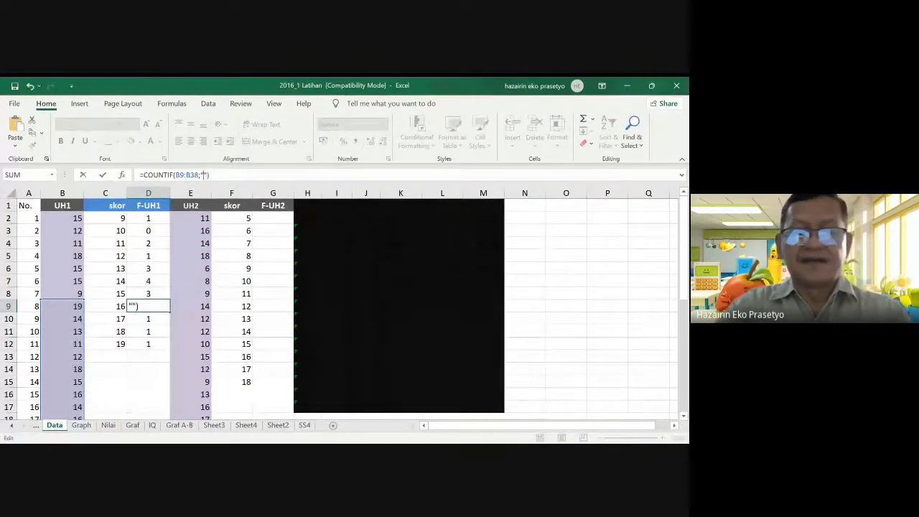
type("16")
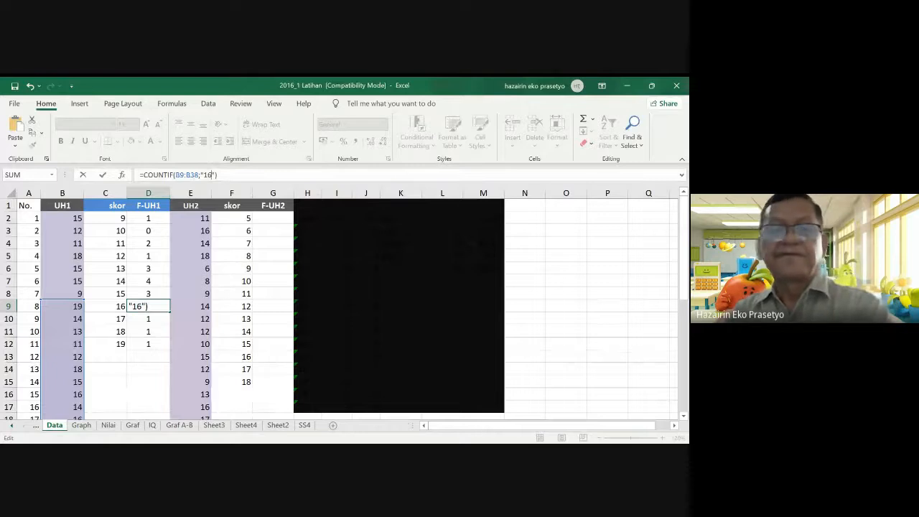
key("Return")
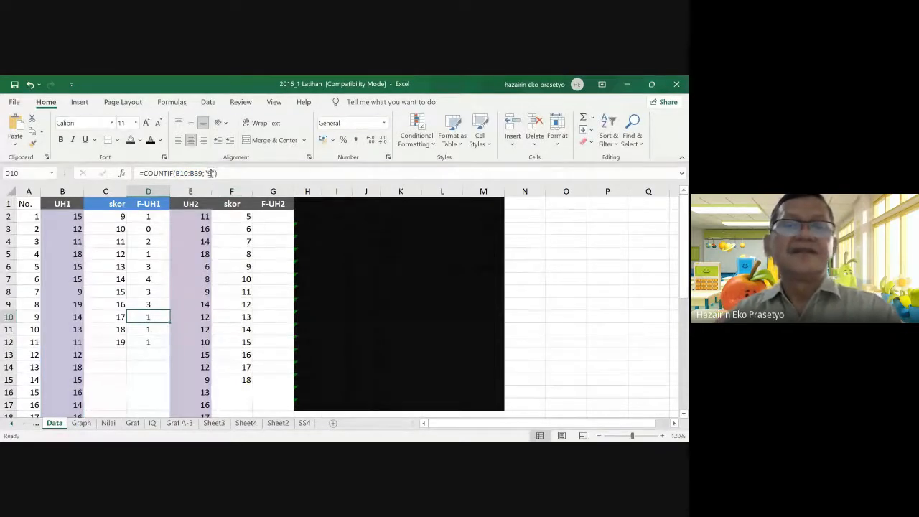
left_click(210, 173)
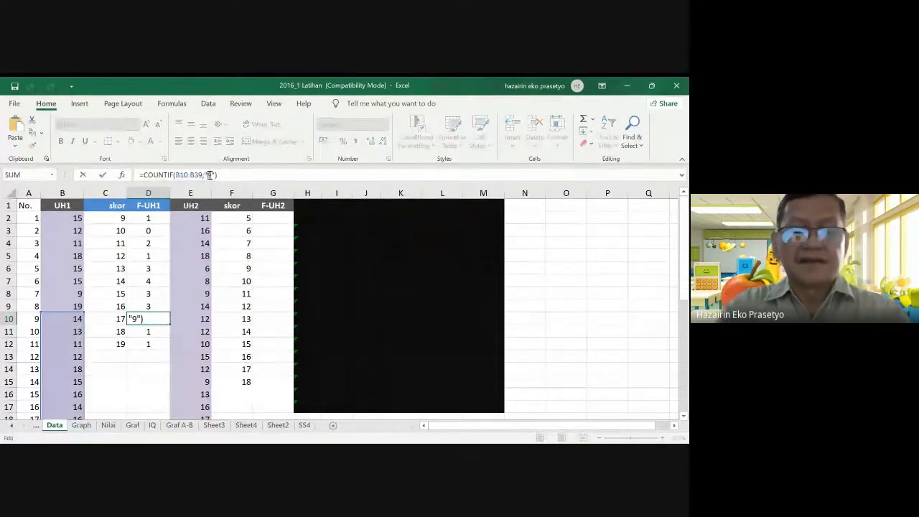
key("BackSpace")
type("17")
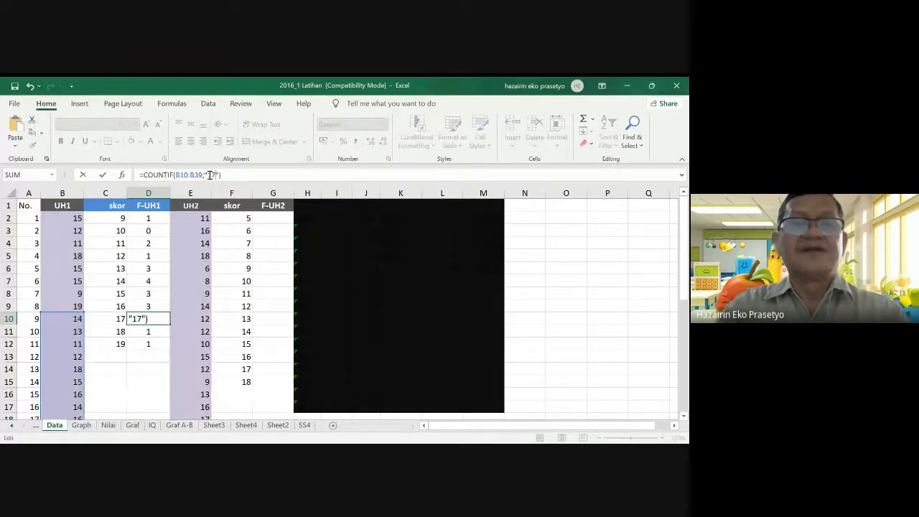
key("Return")
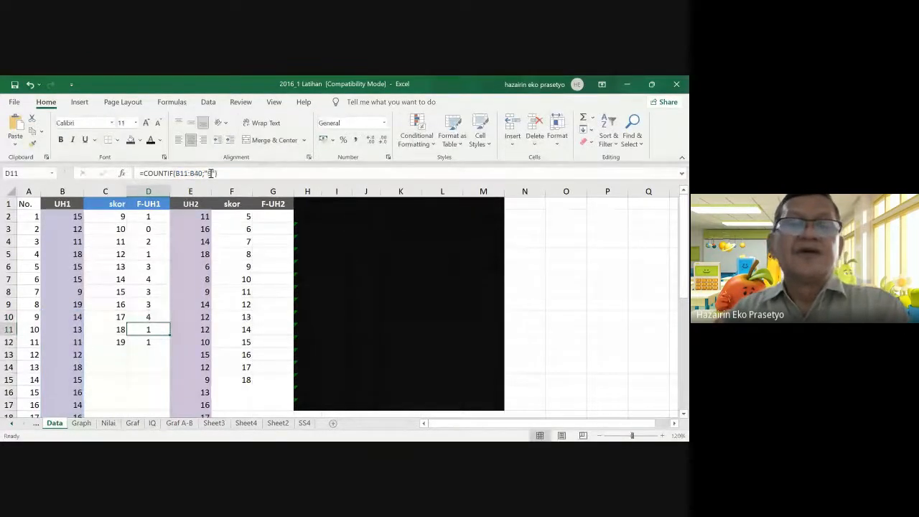
- Check the ranges and criteria of the COUNTIF formulas in D4, D3 and D2
left_click(147, 243)
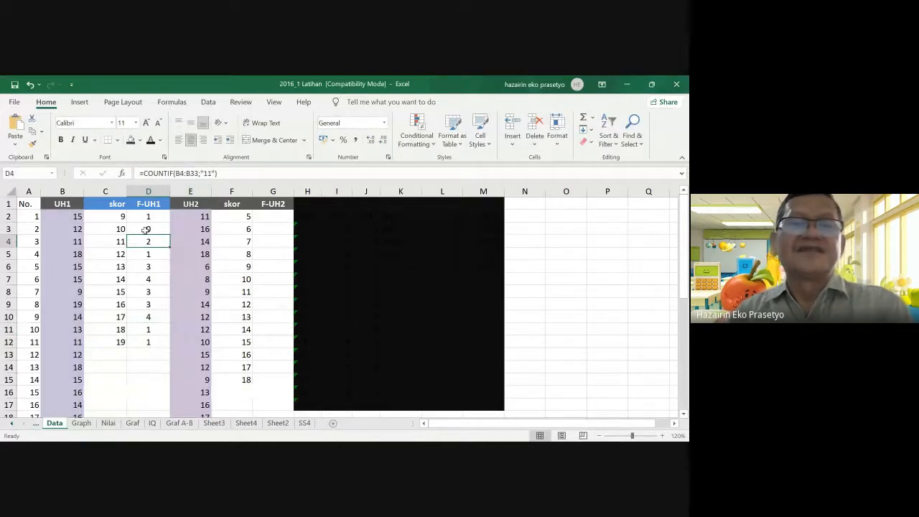
left_click(146, 229)
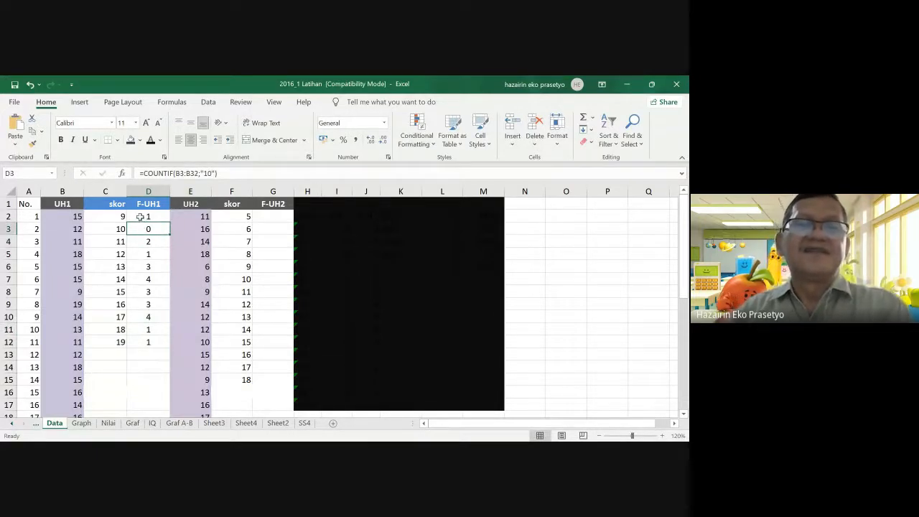
left_click(141, 217)
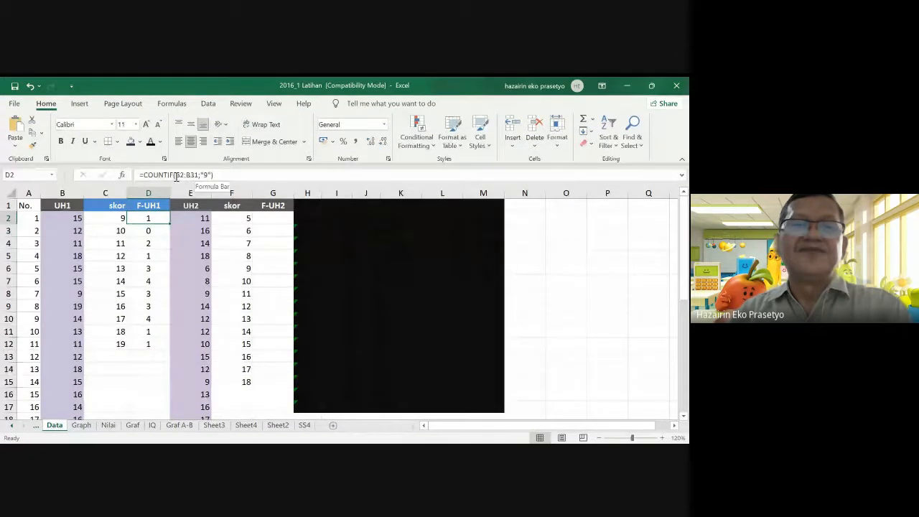
- Check the COUNTIF range in cell D3 against the last rows of the UH1 data
left_click(152, 229)
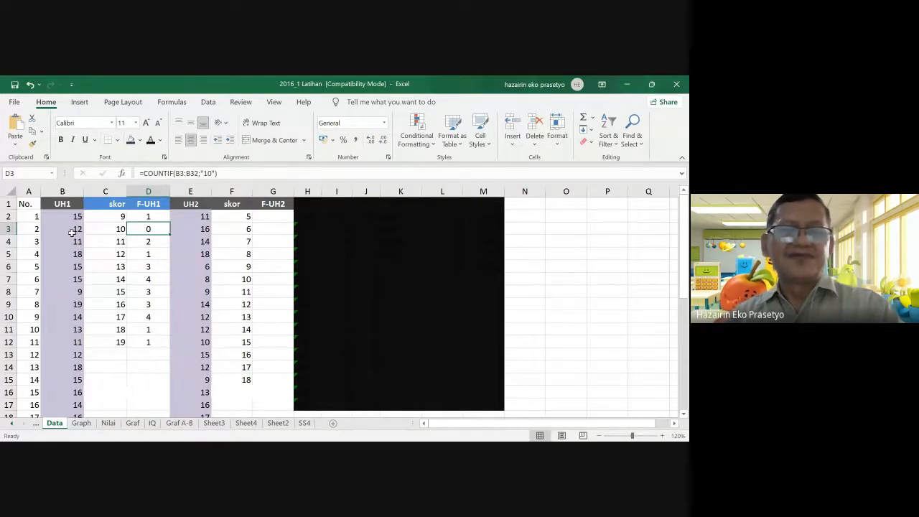
scroll(68, 290, "down", 7)
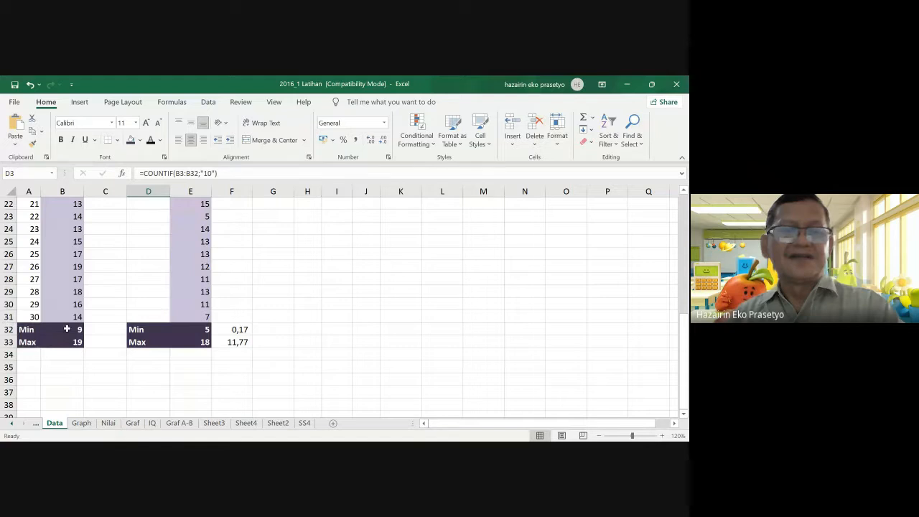
scroll(72, 329, "up", 7)
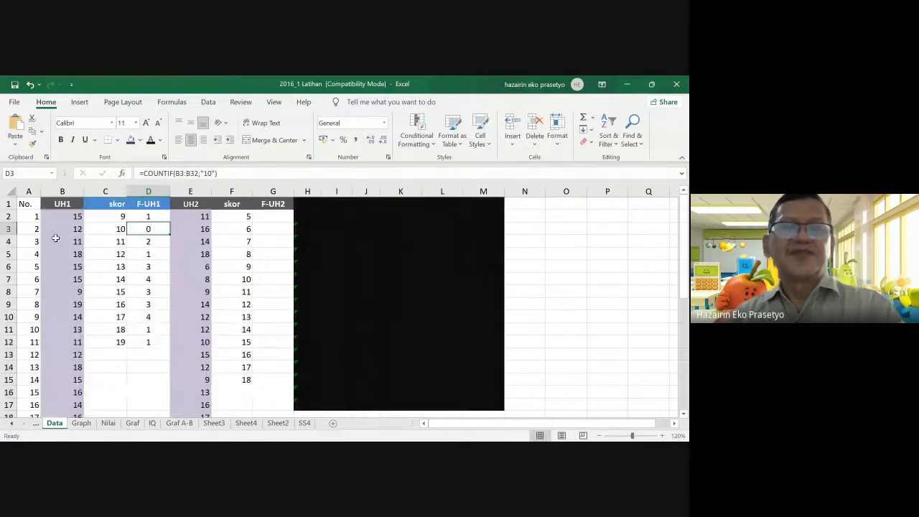
- Try to lock the COUNTIF range in cell D2 by rewriting it as $B2$:$B31$
left_click(140, 216)
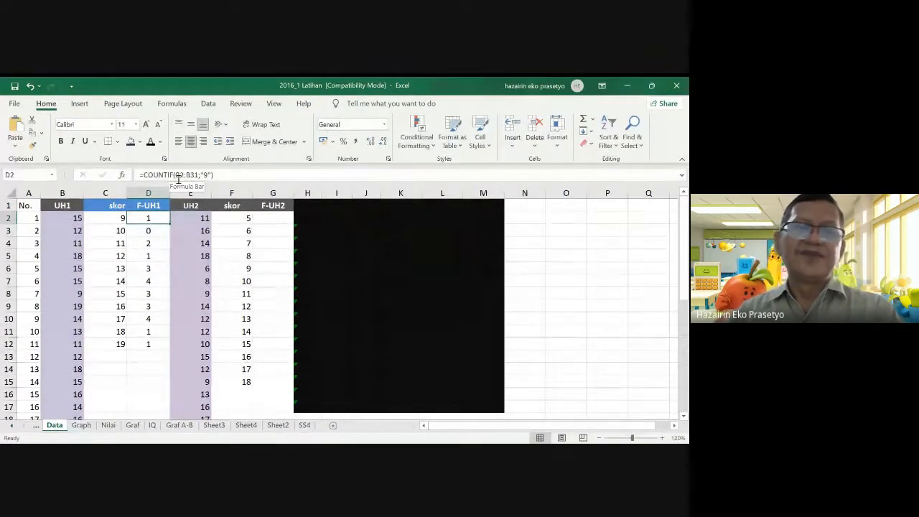
left_click(176, 174)
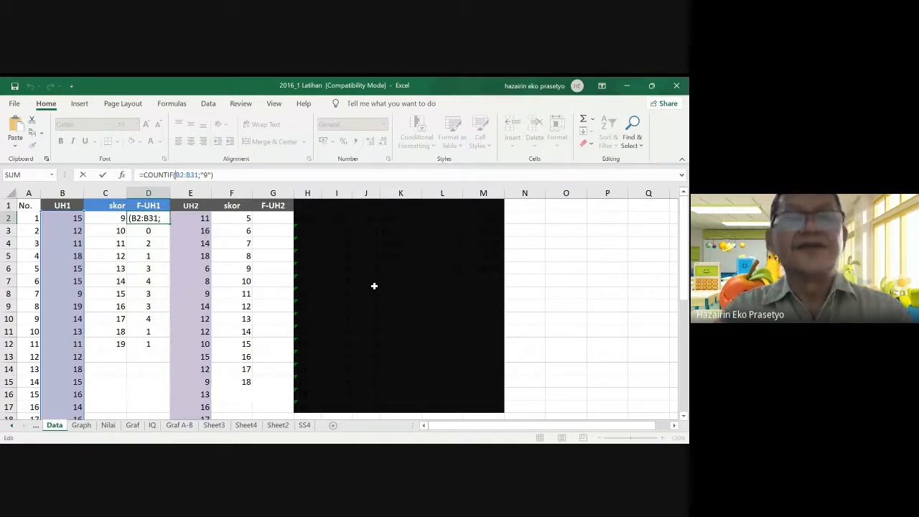
type("$")
type("$")
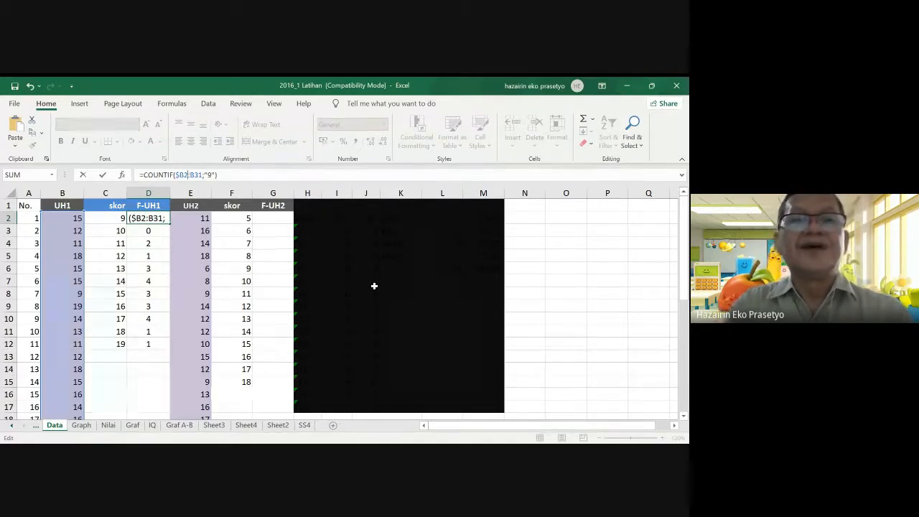
type("$")
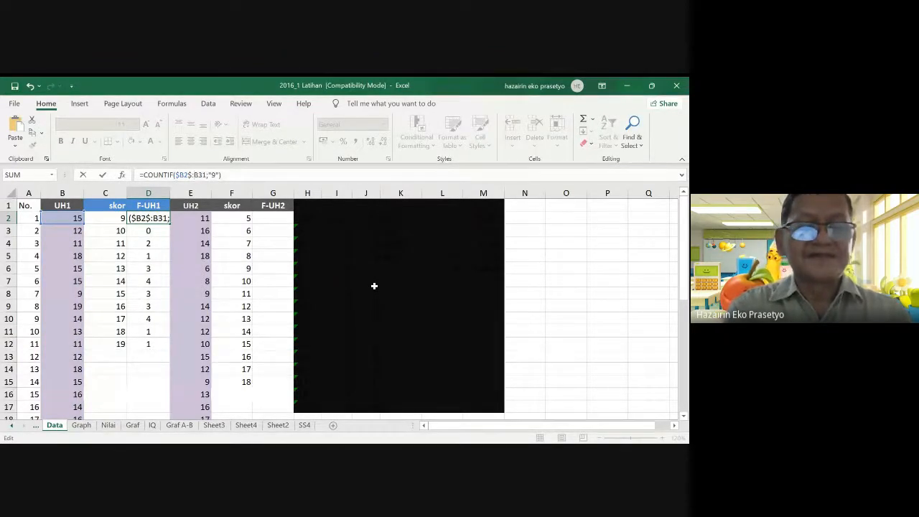
type("$")
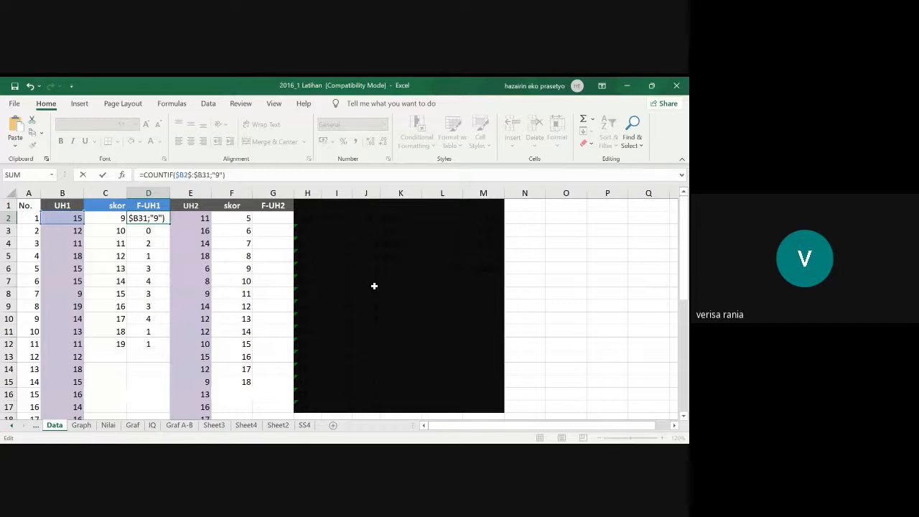
key("Right")
type("$")
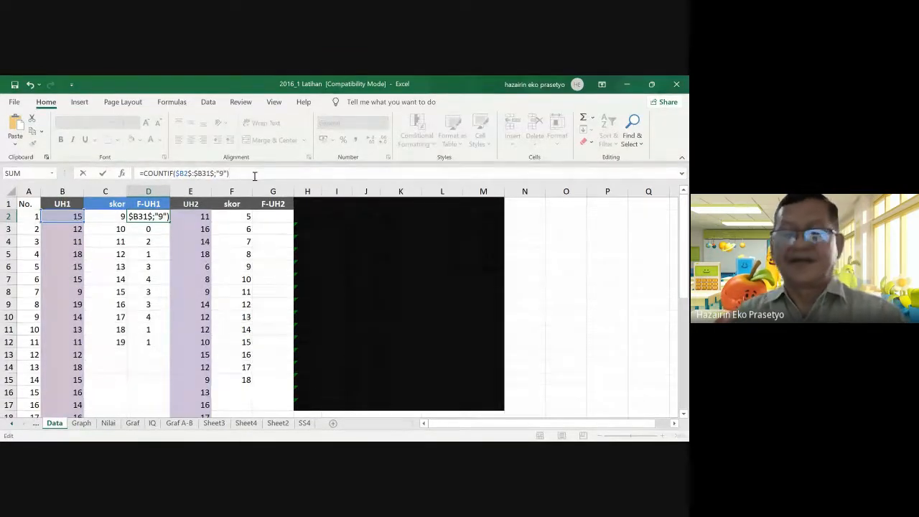
key("Return")
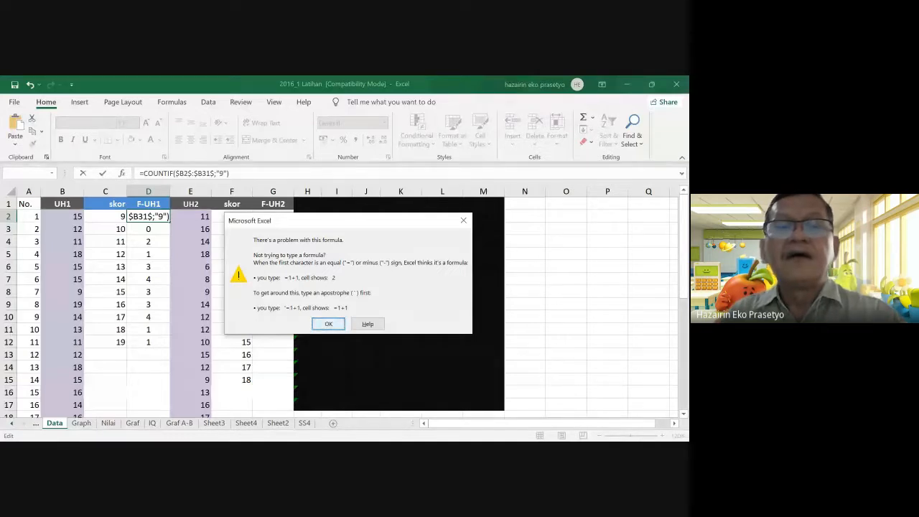
left_click(328, 324)
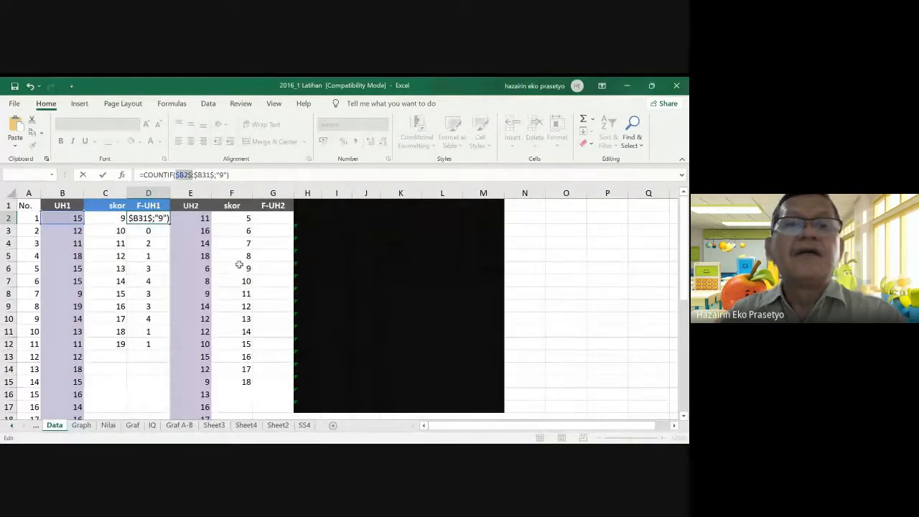
- Remove the dollar signs from the formula in cell D2, restoring =COUNTIF(B2:B31;"9")
left_click(178, 175)
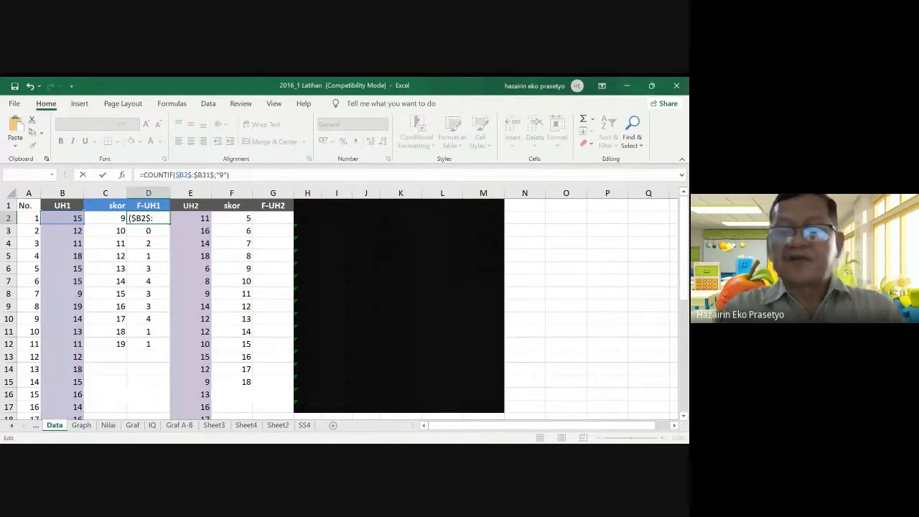
key("BackSpace")
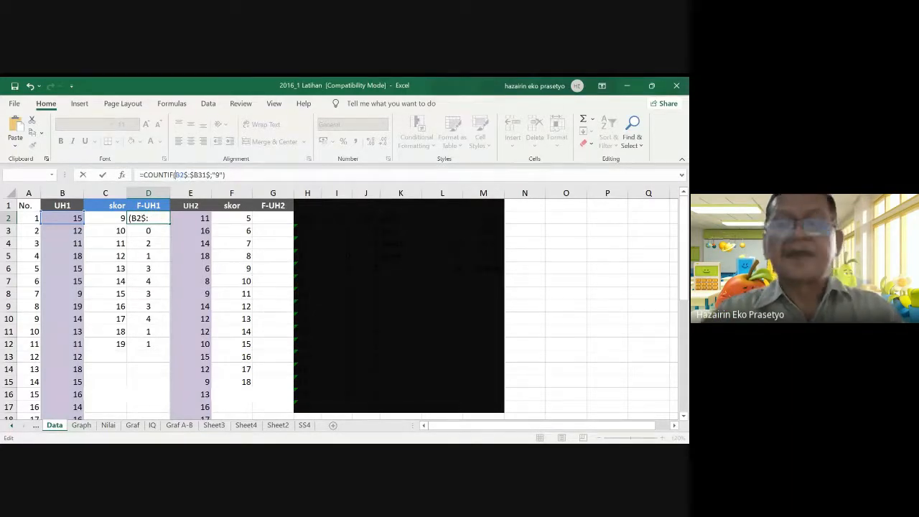
key("BackSpace")
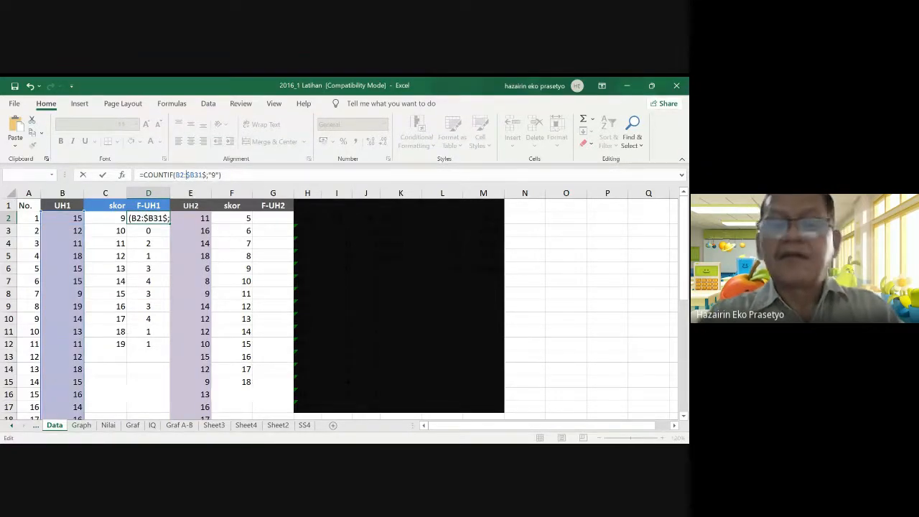
key("BackSpace")
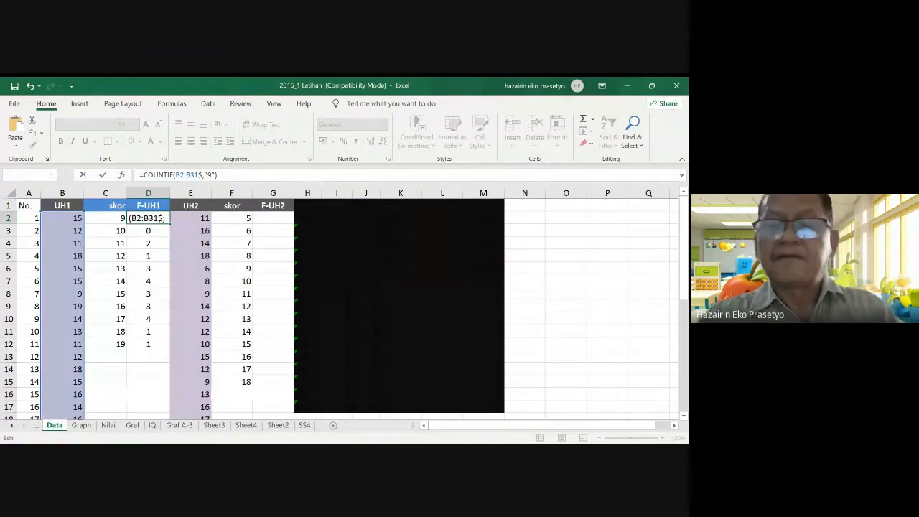
key("BackSpace")
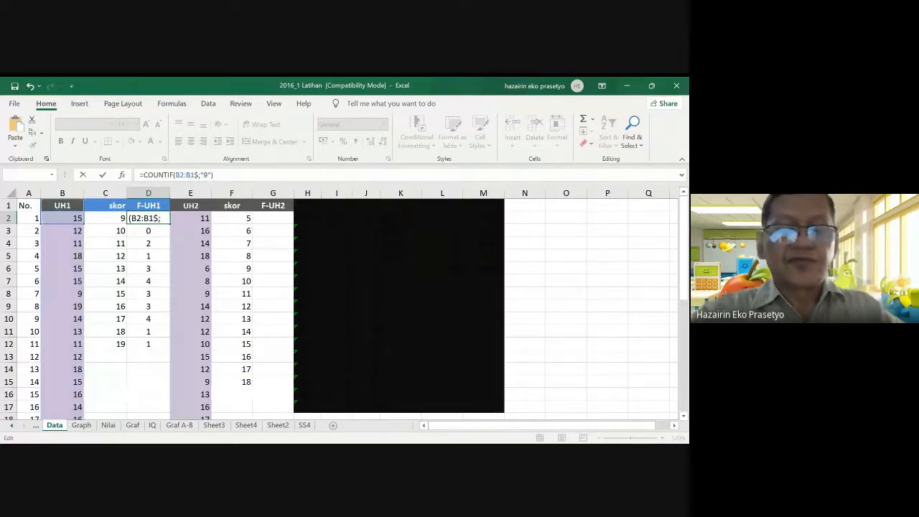
type("3")
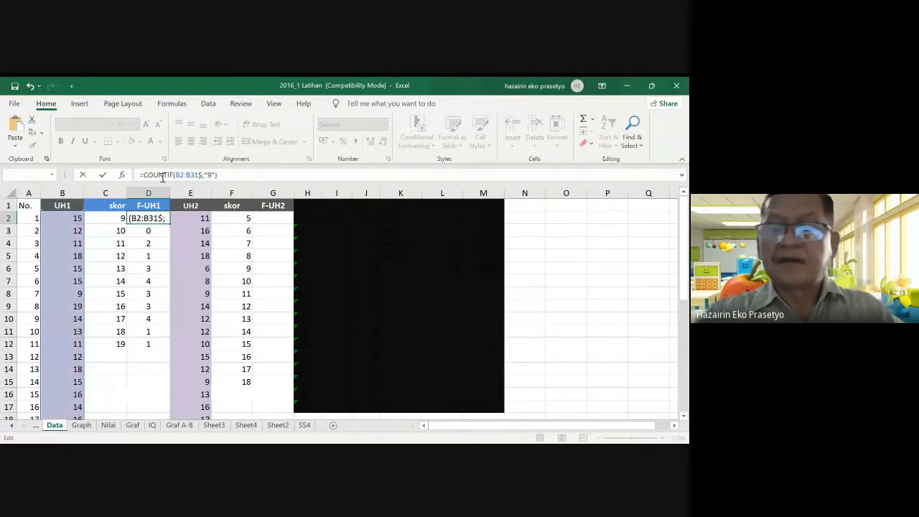
key("Right")
key("Delete")
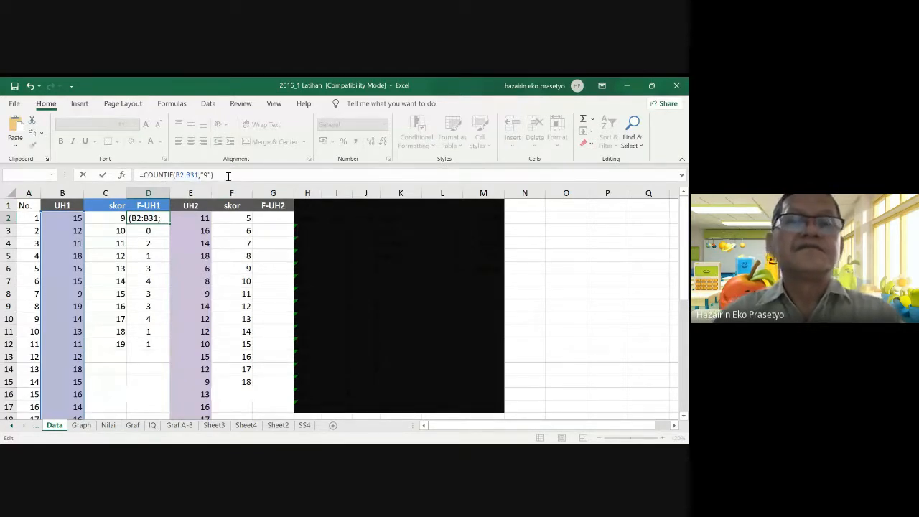
left_click(228, 175)
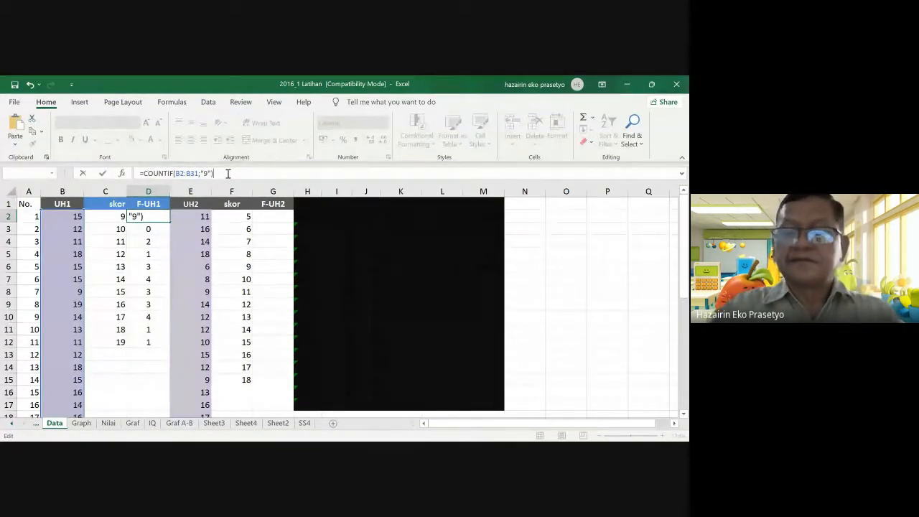
key("Return")
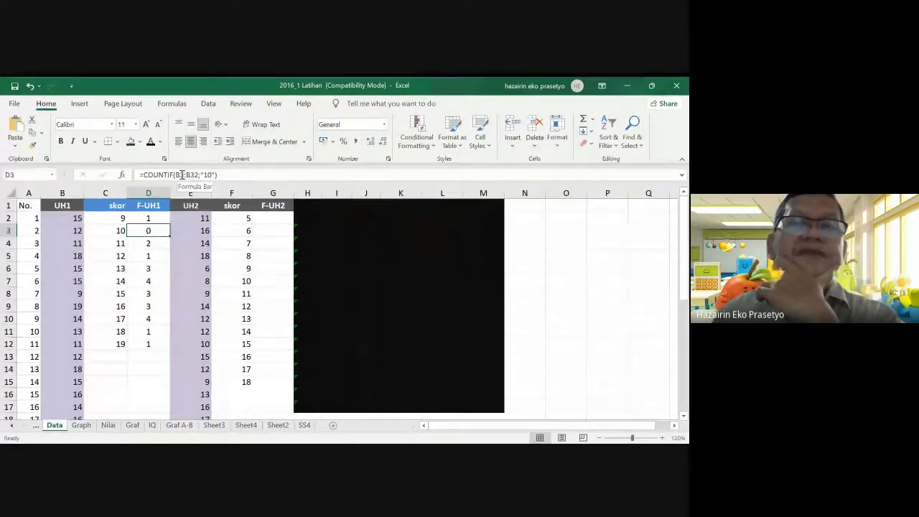
- Correct the COUNTIF range in cell D3 to B2:B31, keeping the criterion "10"
left_click(191, 176)
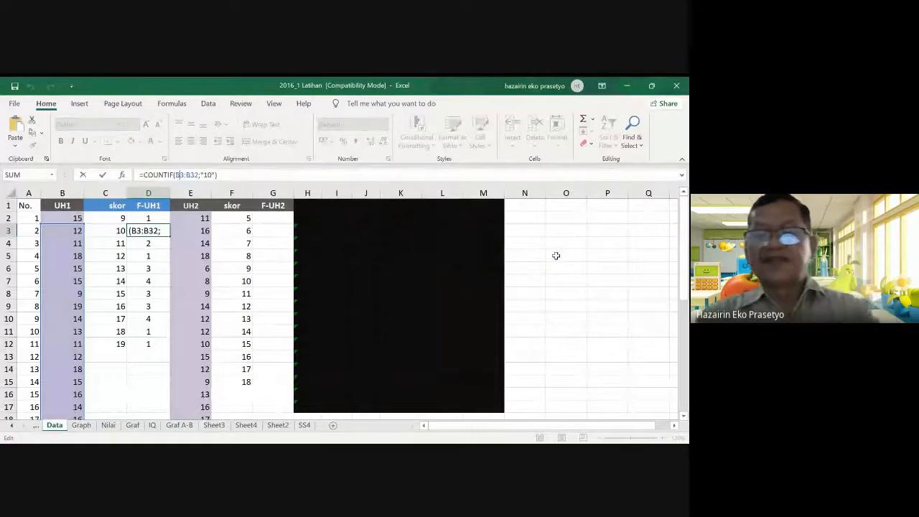
key("BackSpace")
type("2")
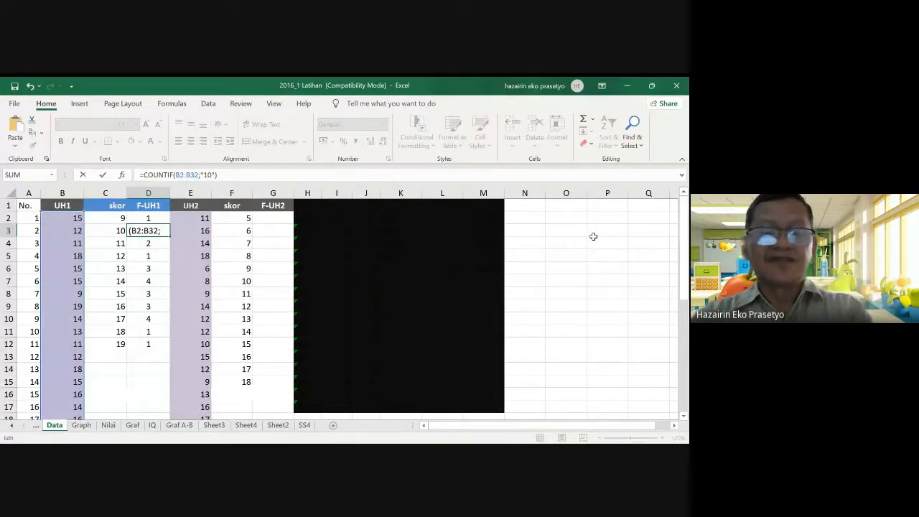
key("BackSpace")
type("1")
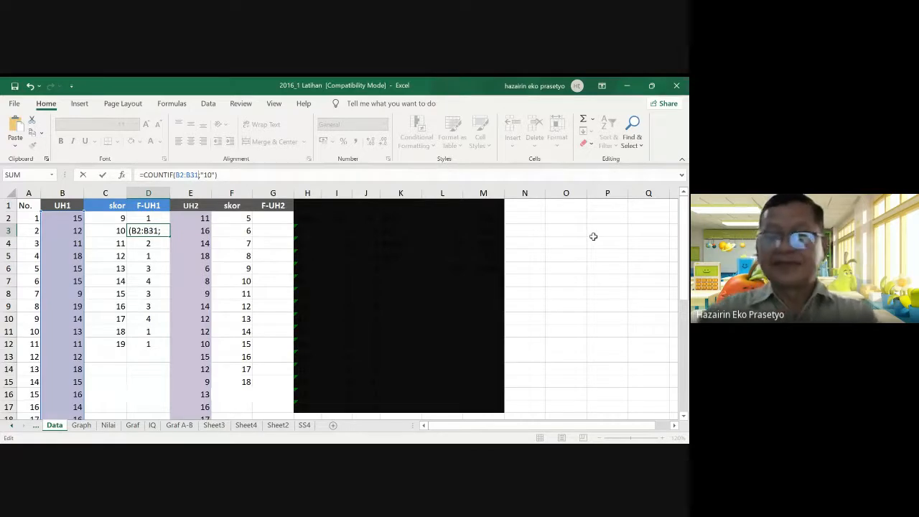
key("Return")
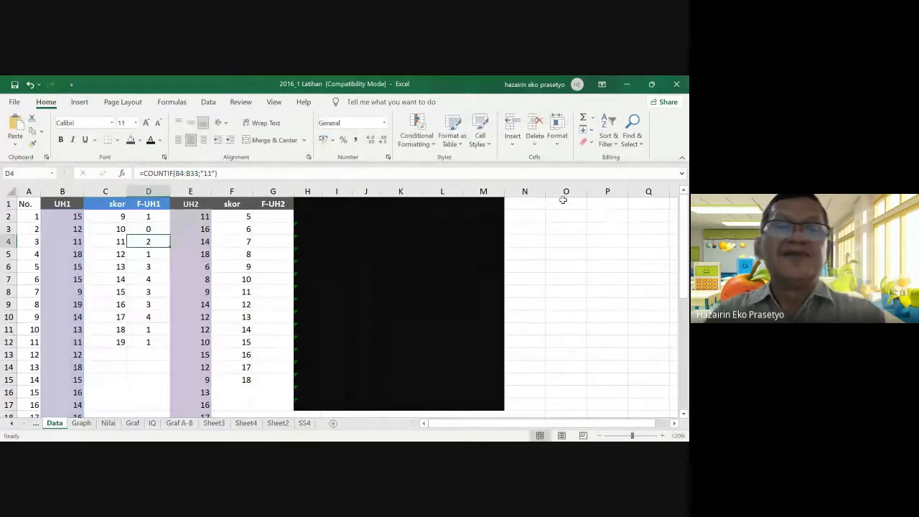
- Correct the COUNTIF range in cell D4 to B2:B31, keeping the criterion "11"
left_click(180, 174)
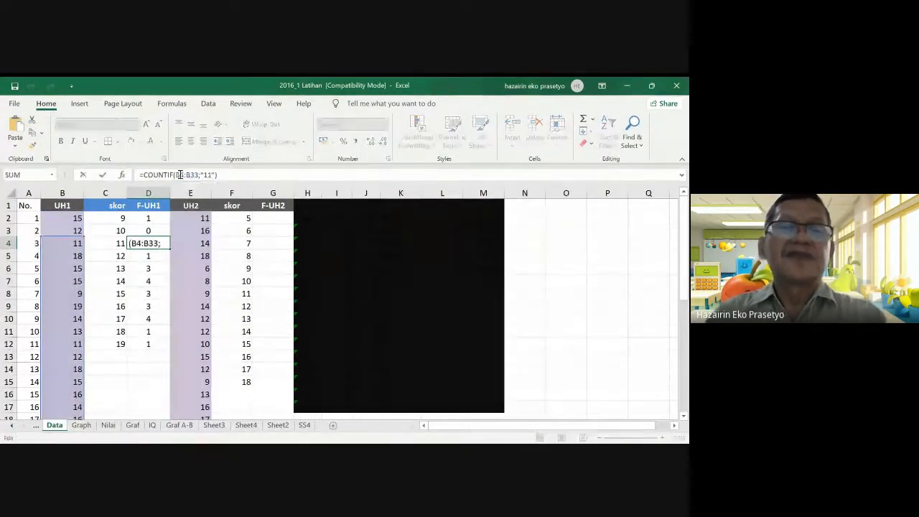
key("BackSpace")
type("2")
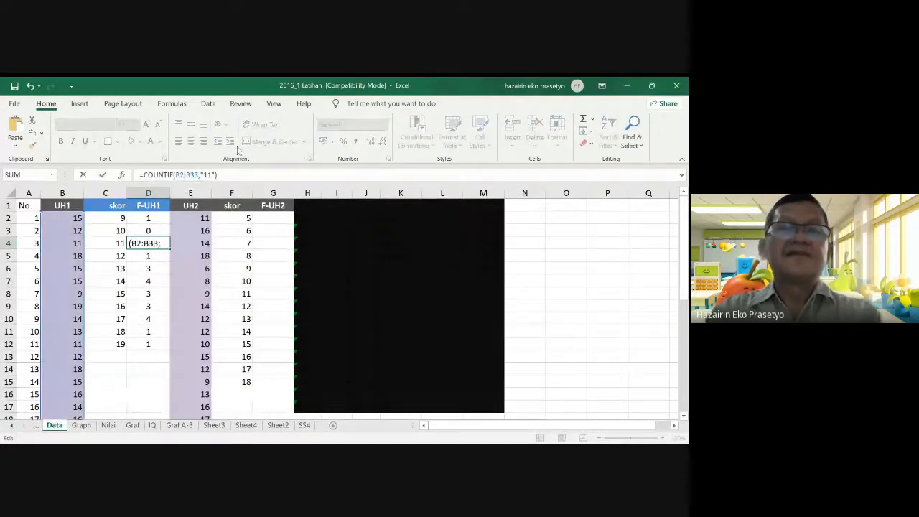
key("BackSpace")
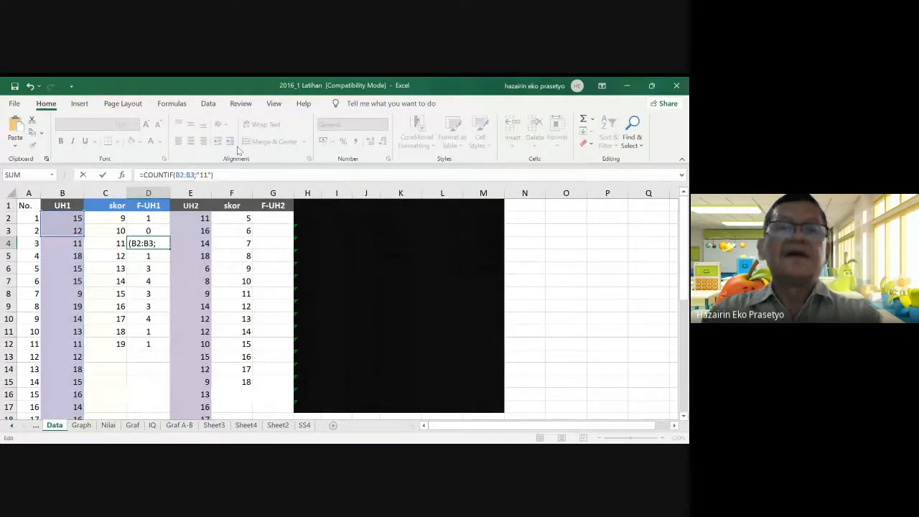
type("1")
key("Right")
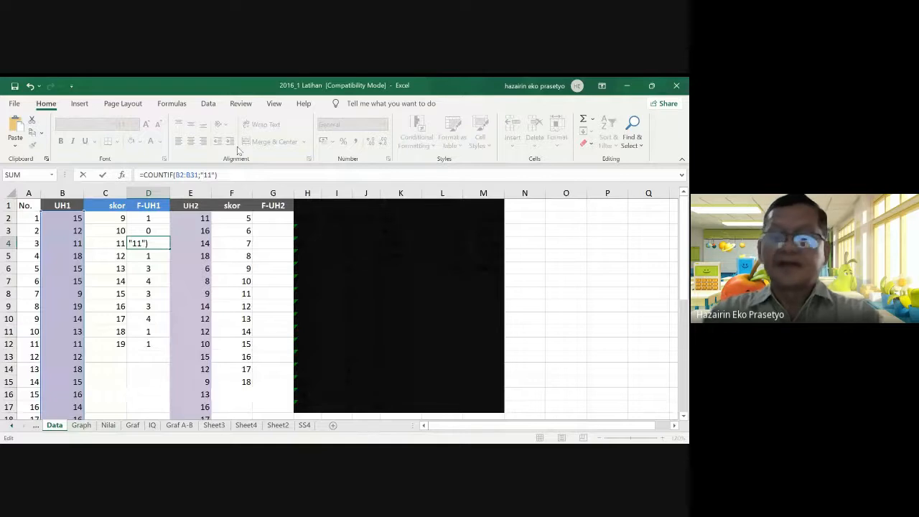
key("Return")
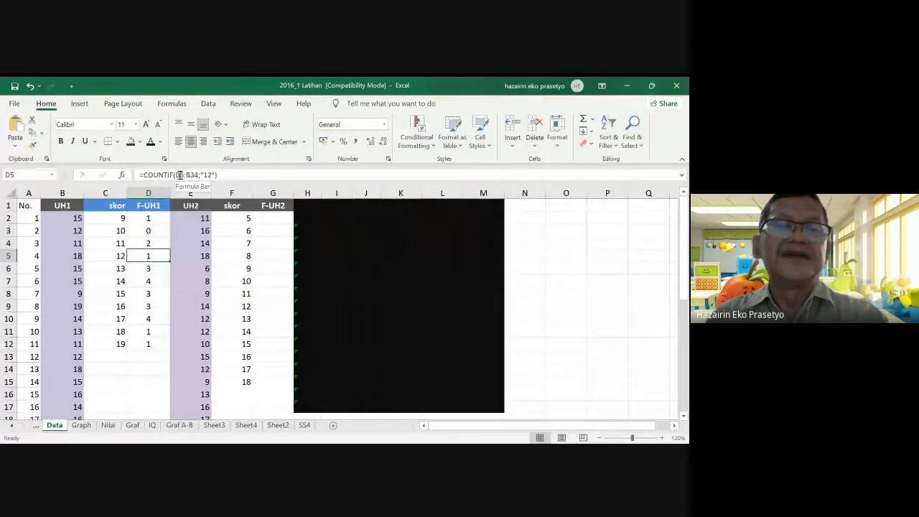
- Set the start of the COUNTIF range in cell D5 to B2, keeping the criterion "12"
key("F2")
key("BackSpace")
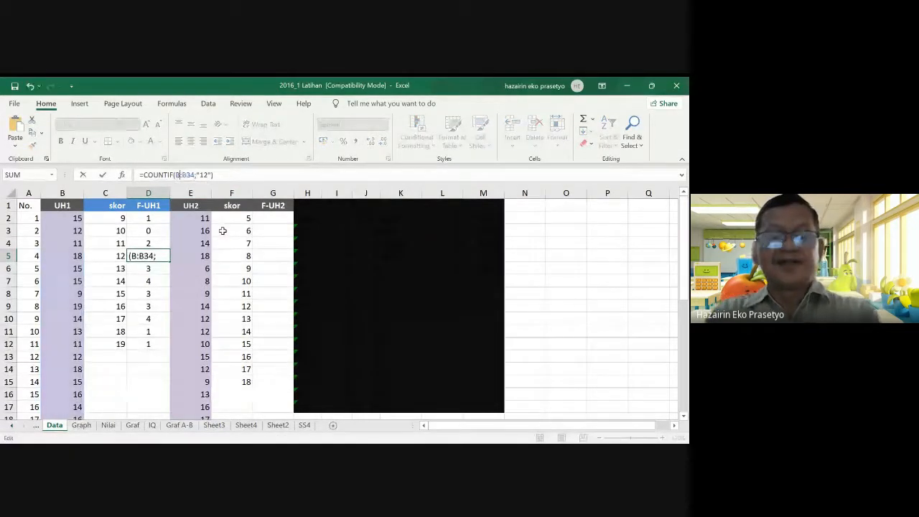
type("2")
key("Right")
key("Right")
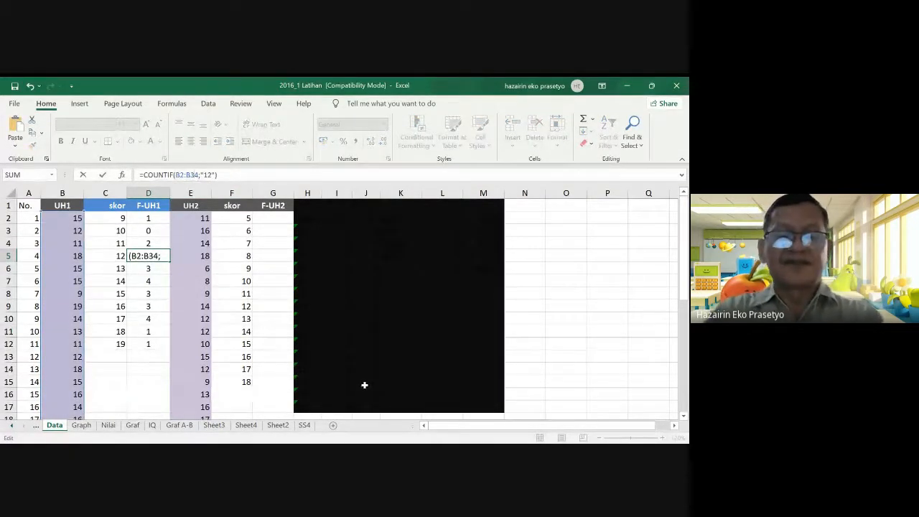
key("Return")
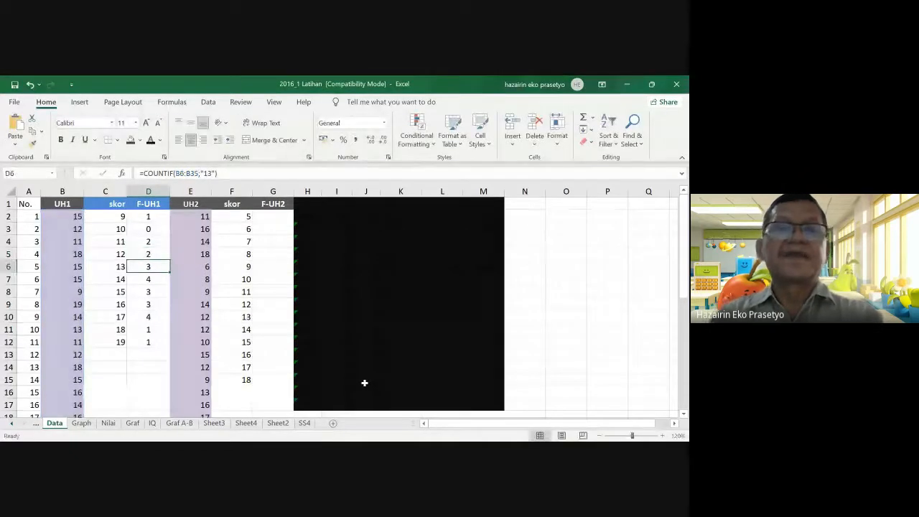
- Correct the COUNTIF range in cell D6 to B2:B31, keeping the criterion "13"
left_click(181, 173)
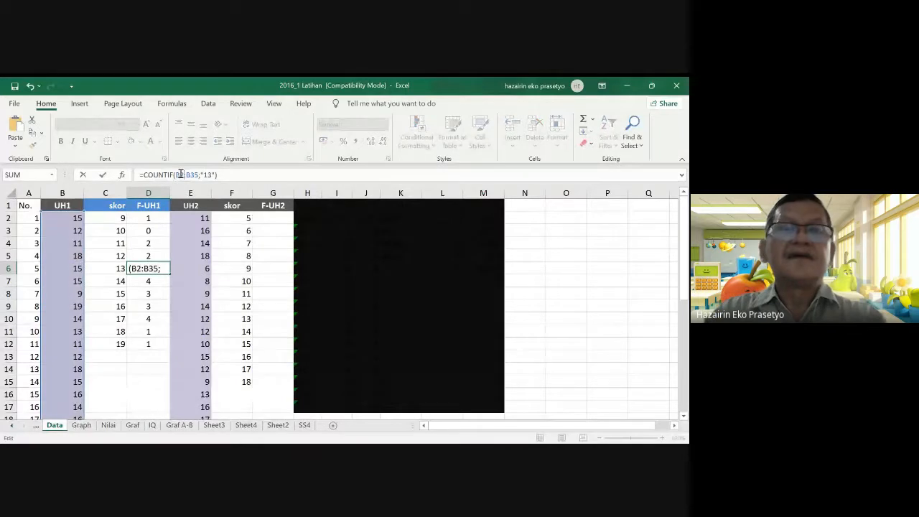
key("BackSpace")
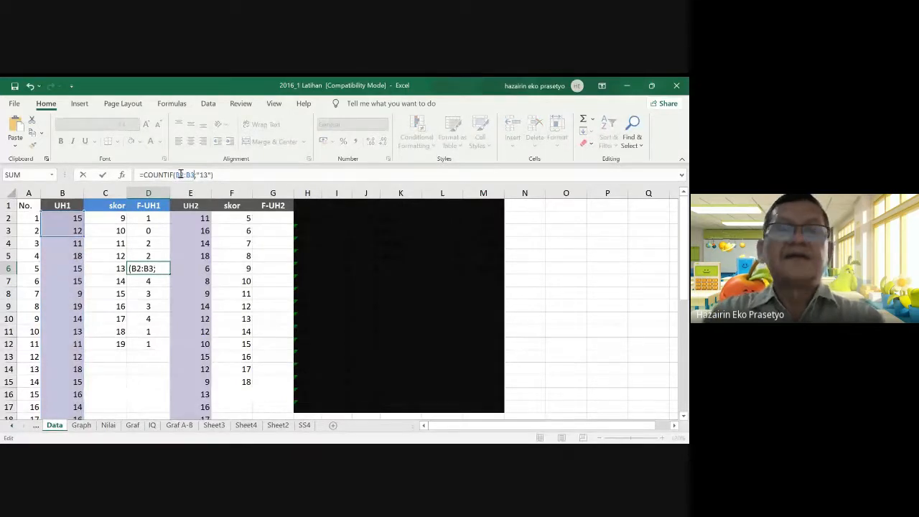
type("1")
key("Return")
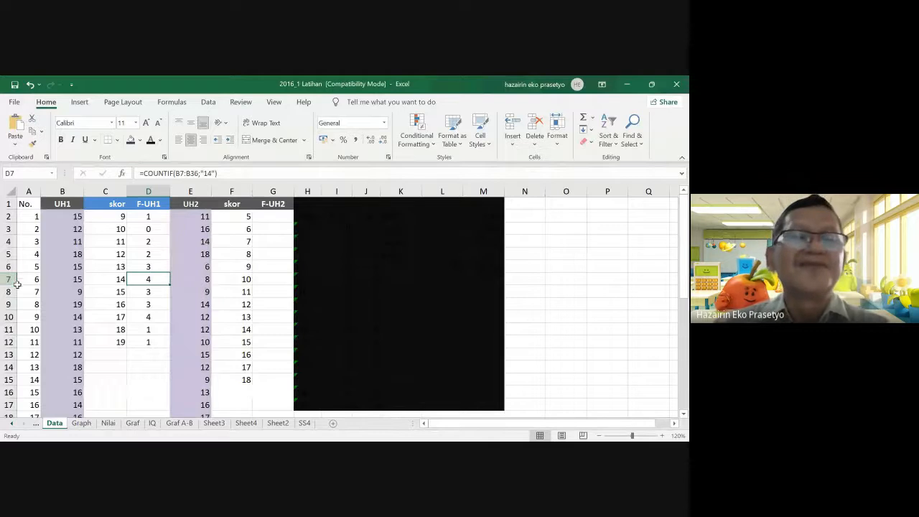
- Set the start of the COUNTIF range in cell D7 to B2, keeping the criterion "14"
left_click(179, 175)
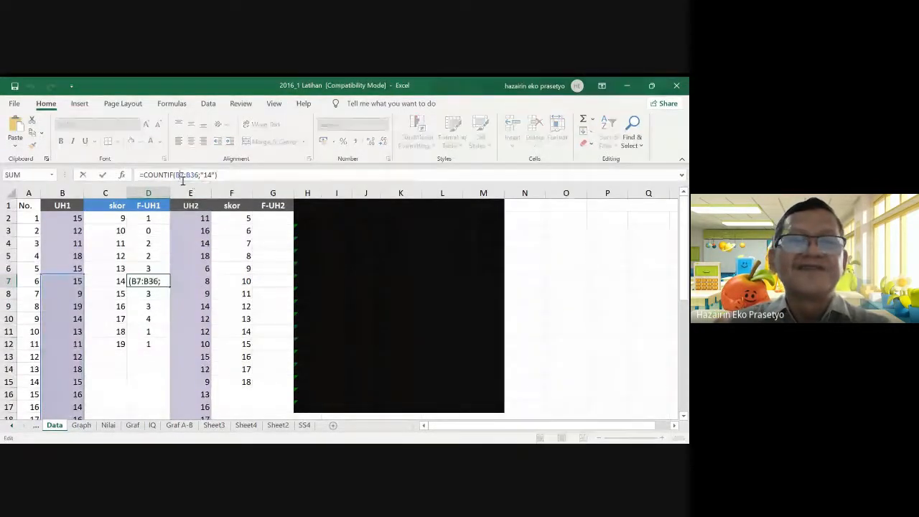
key("Delete")
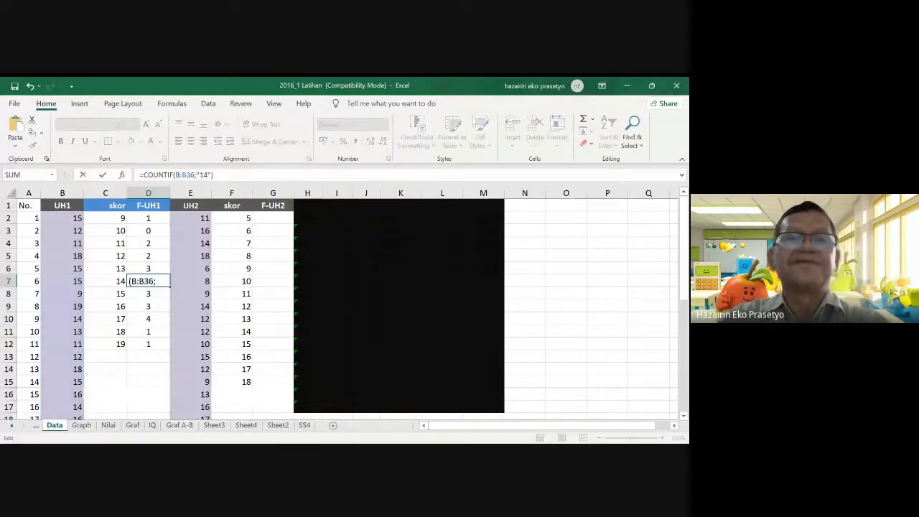
type("2")
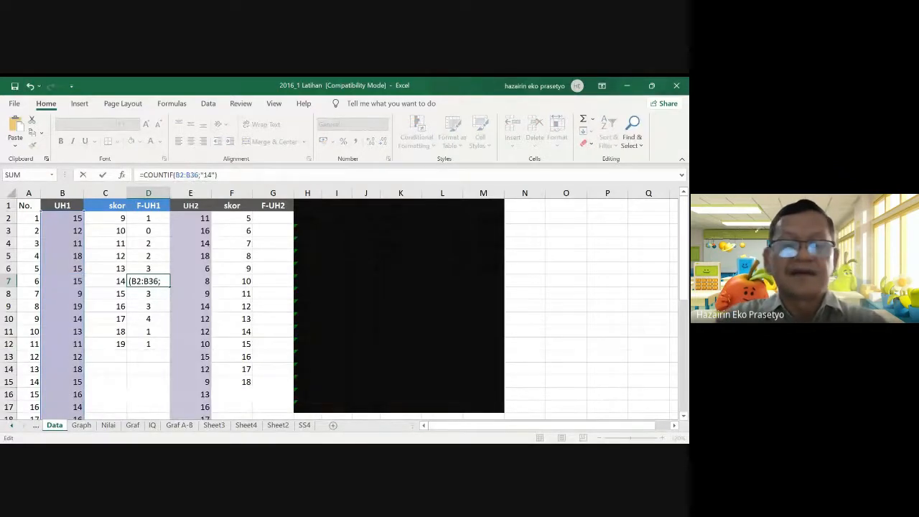
key("Return")
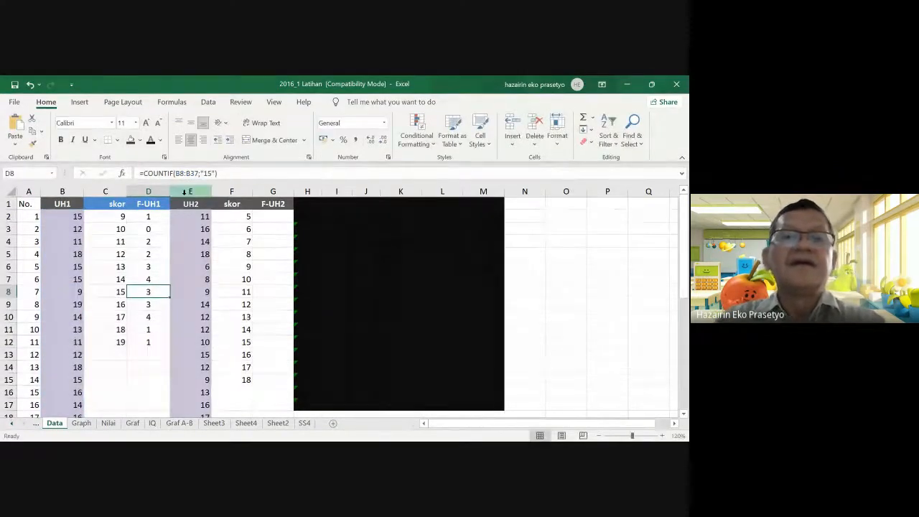
- Correct the COUNTIF range in cell D8 to start at B2 and adjust its end row, keeping the criterion "15"
left_click(181, 174)
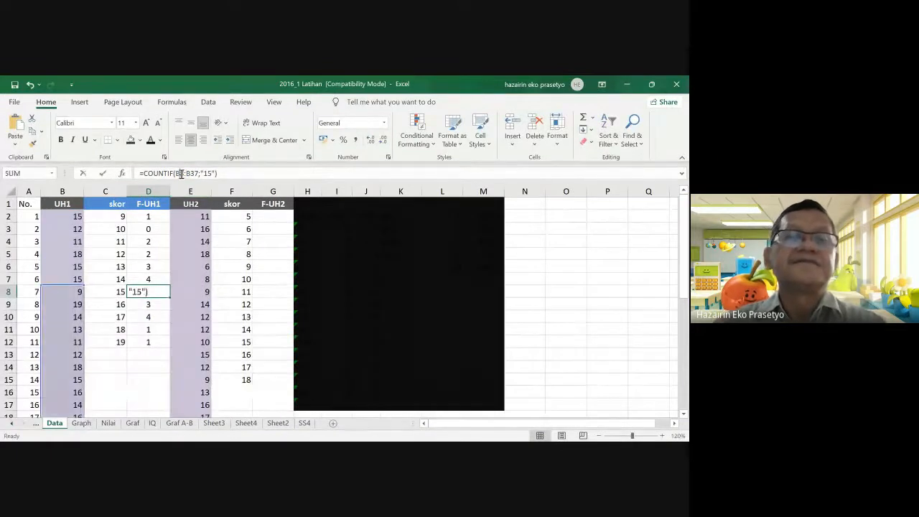
key("BackSpace")
type("2")
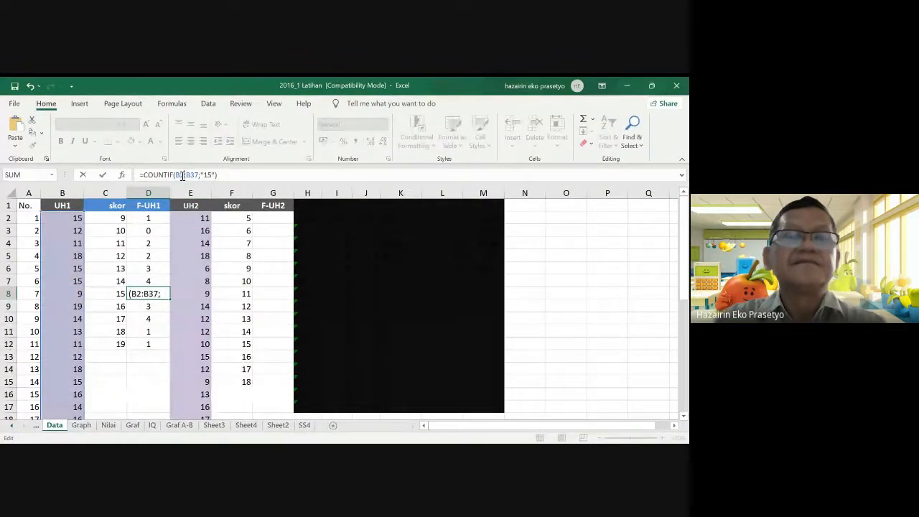
key("Right")
key("Right")
key("Right")
key("Delete")
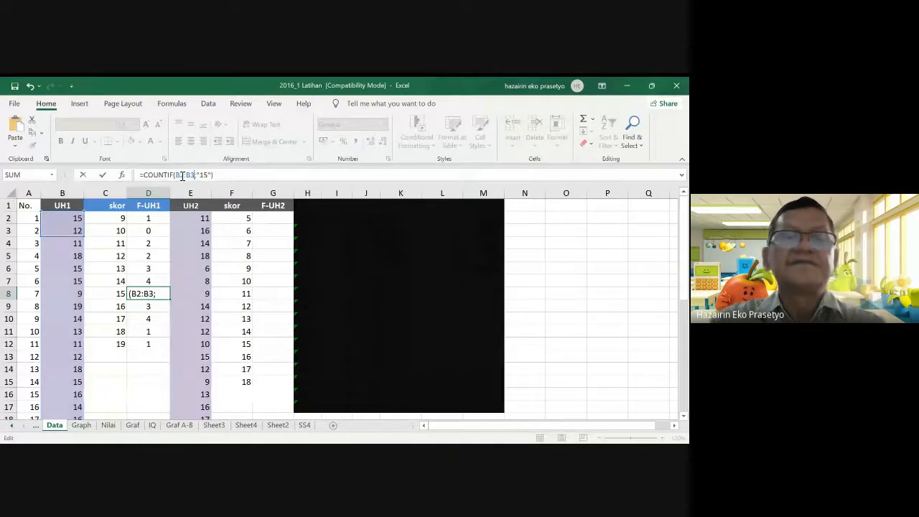
type("8")
key("Return")
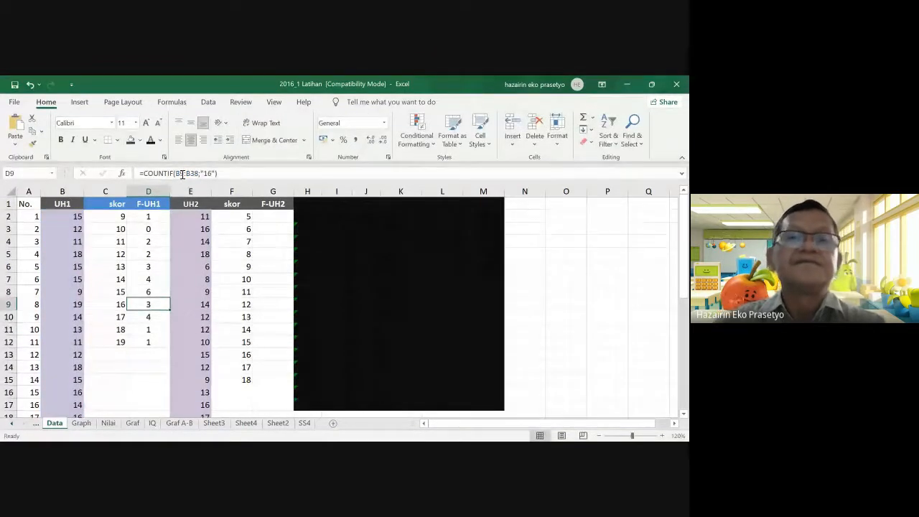
- Correct the COUNTIF range in cell D9 to B2:B31, keeping the criterion "16"
left_click(183, 174)
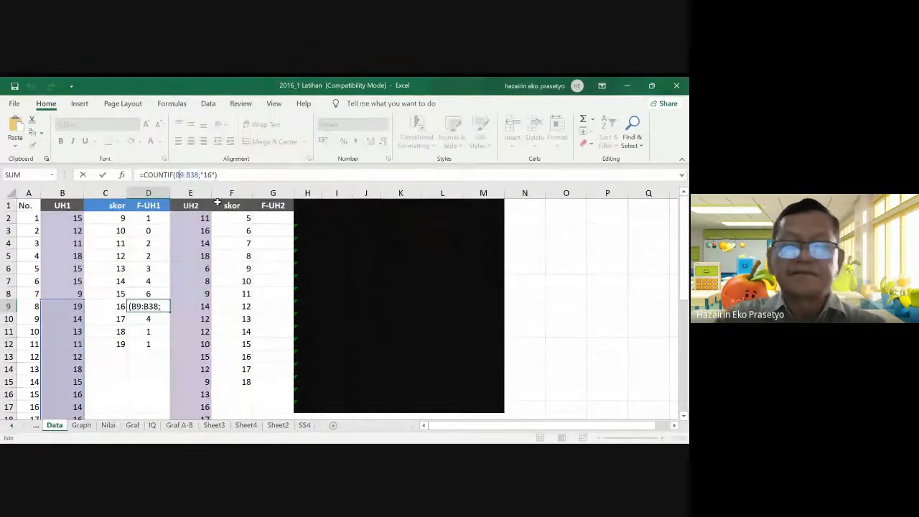
key("Delete")
type("2")
key("Right")
key("Right")
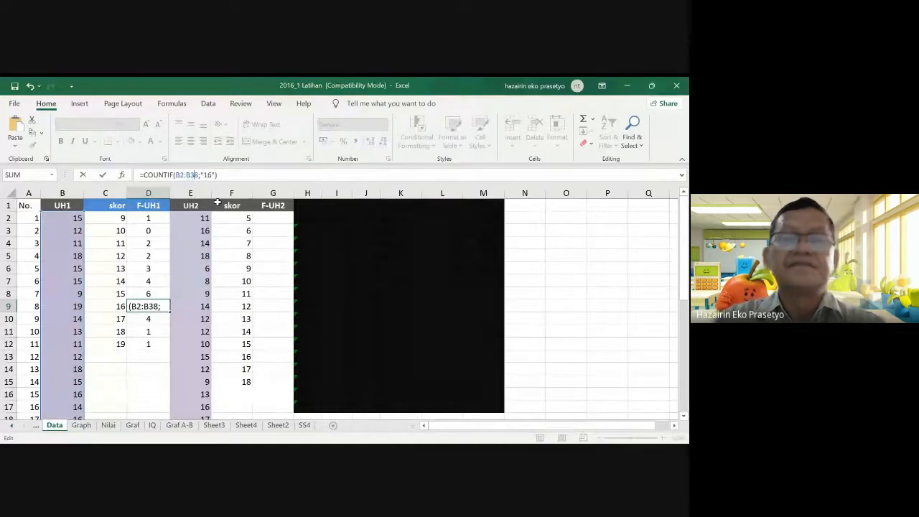
key("Return")
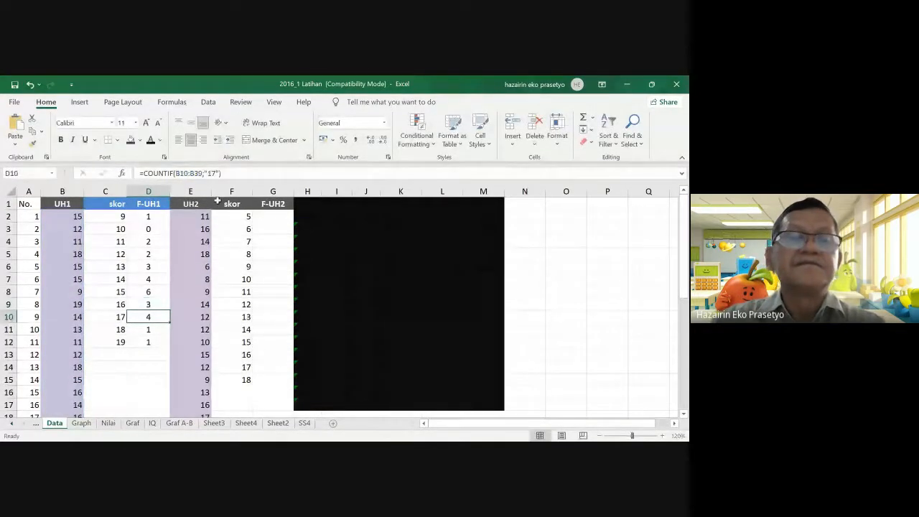
- Correct the COUNTIF range in cell D10 to start at B2 and adjust its end row, keeping the criterion "17"
left_click(184, 174)
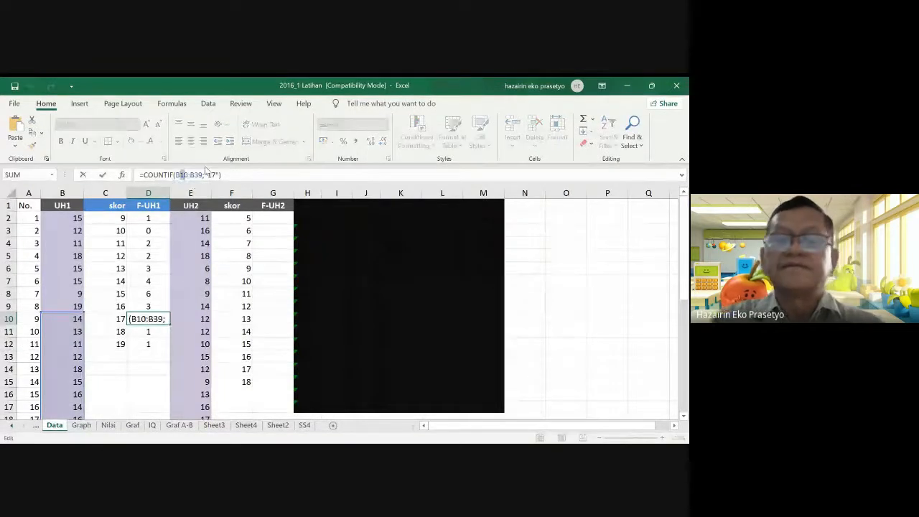
key("BackSpace")
key("BackSpace")
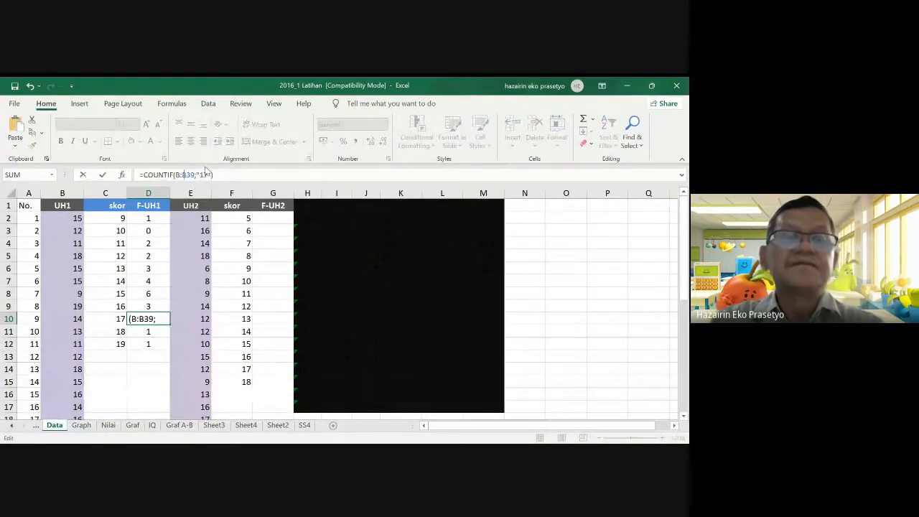
type("2")
key("Right")
key("Right")
key("Right")
key("Right")
key("BackSpace")
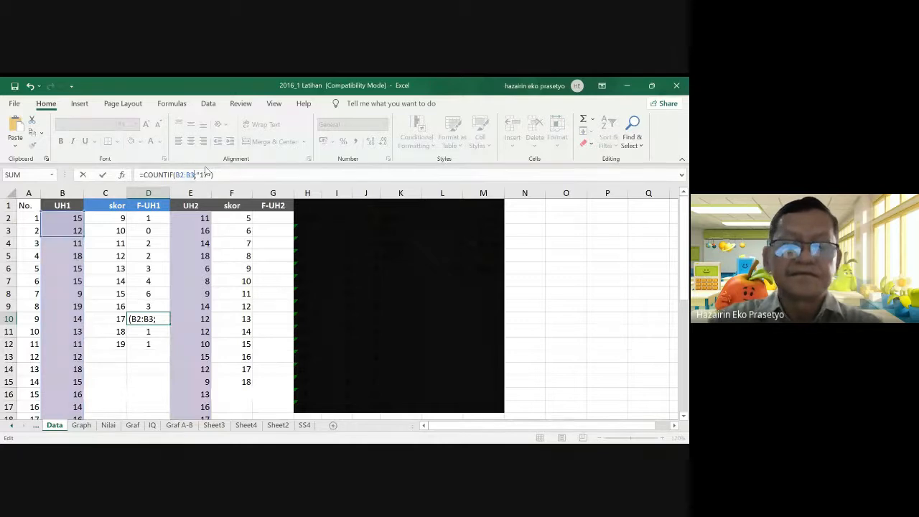
key("Return")
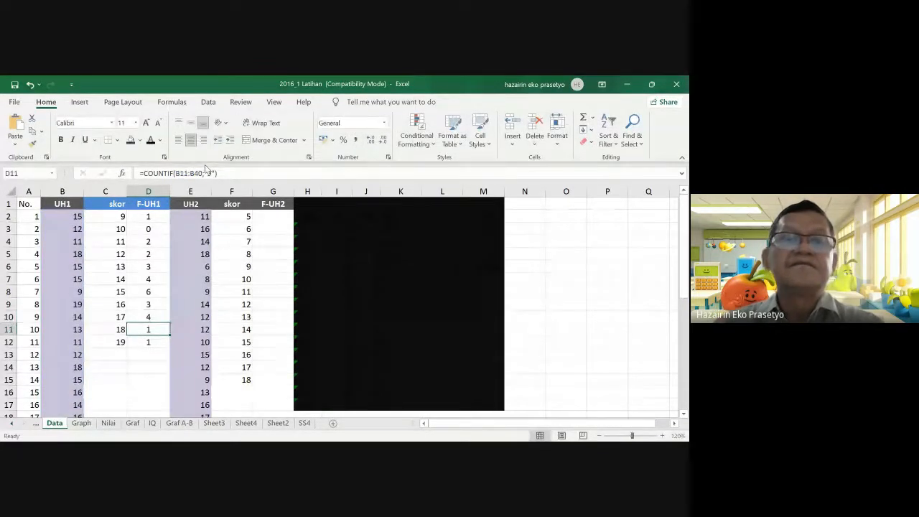
- Correct the COUNTIF range in cell D11 to B2:B31 and set its criterion to "13"
left_click(182, 177)
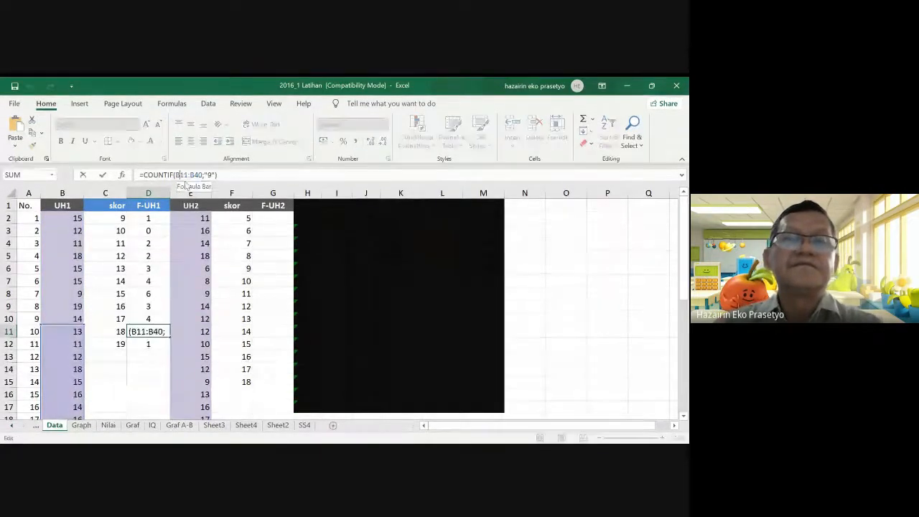
key("Right")
key("BackSpace")
key("BackSpace")
type("2")
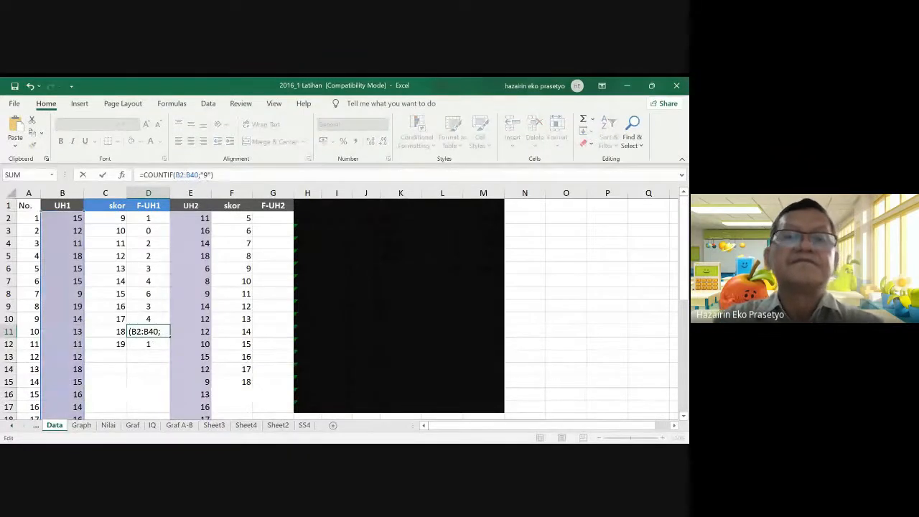
key("BackSpace")
key("BackSpace")
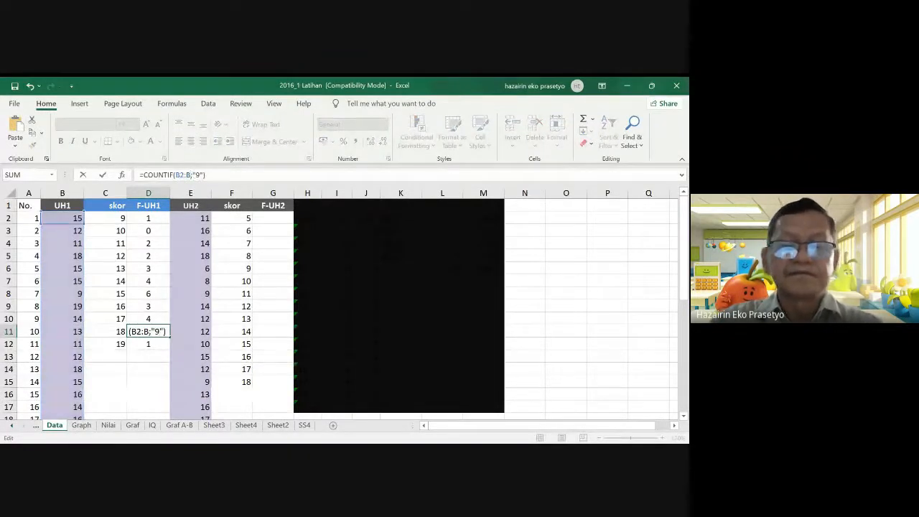
type("31")
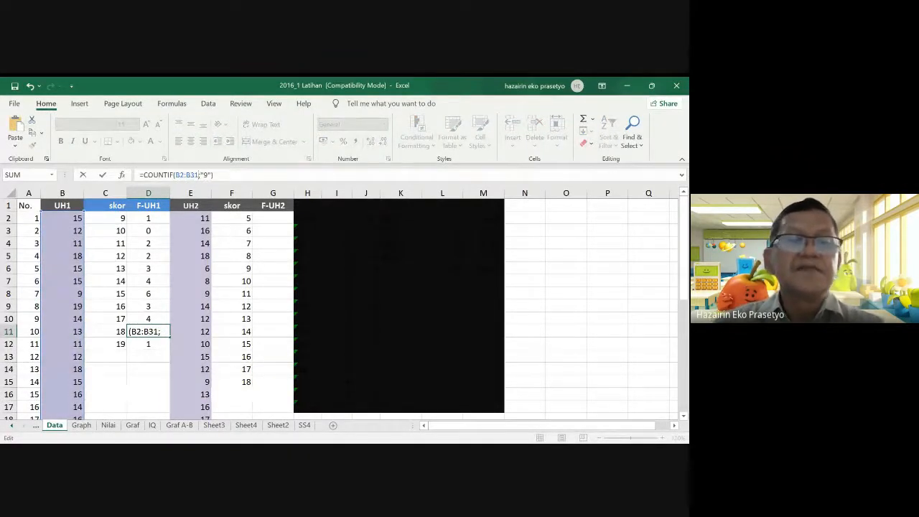
left_click(207, 177)
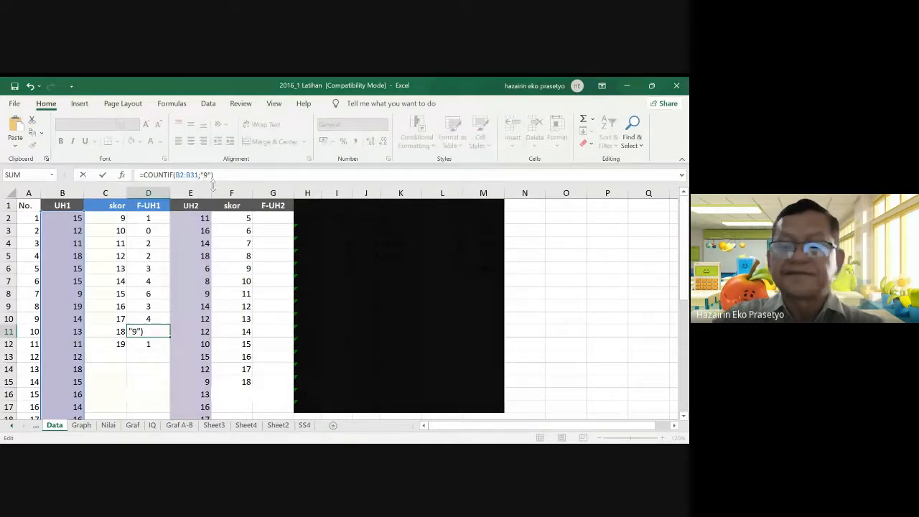
key("Return")
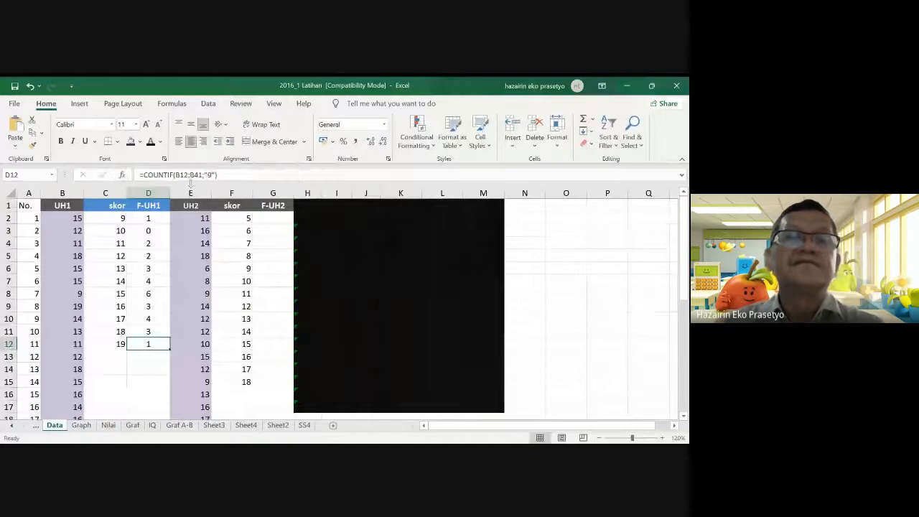
- Correct the COUNTIF range in cell D12 to B2:B31 and match its criterion to the score in C12
left_click(205, 177)
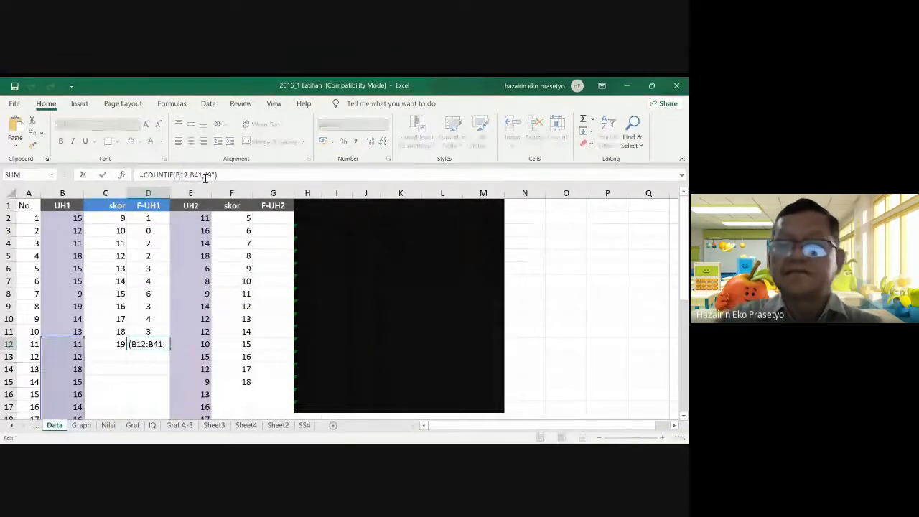
key("Left")
key("Left")
key("Left")
key("Left")
key("Left")
key("BackSpace")
key("BackSpace")
type("2")
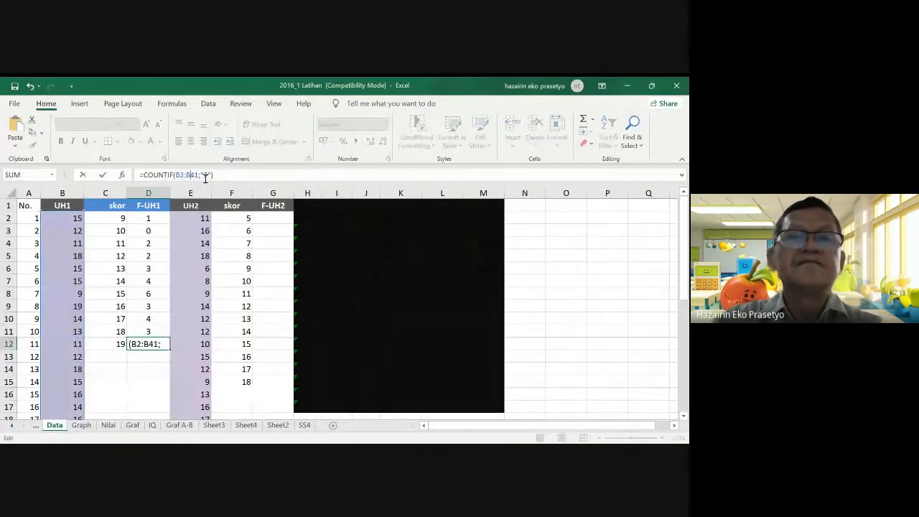
key("Right")
key("Right")
key("Right")
key("BackSpace")
type("3")
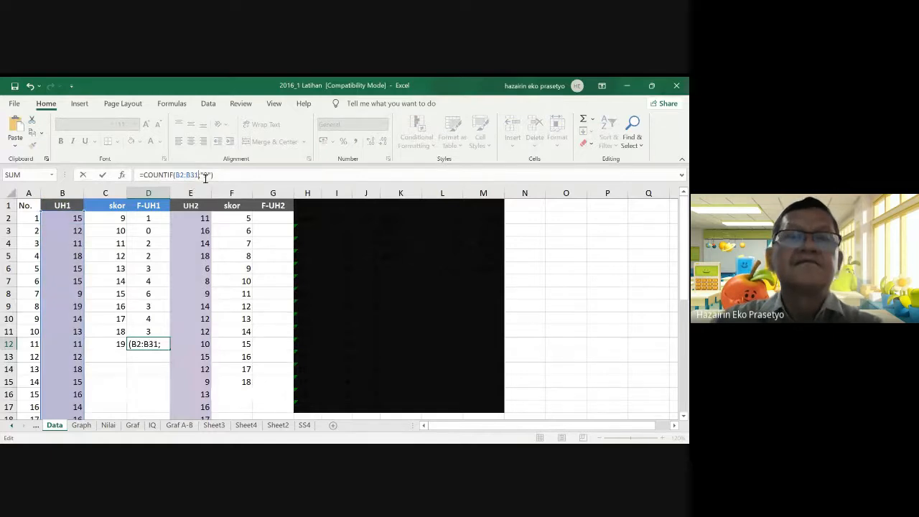
key("Right")
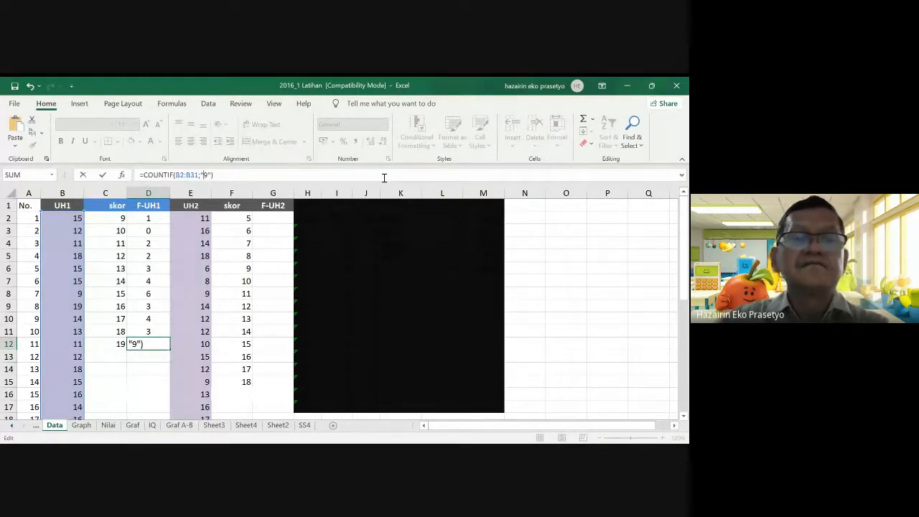
key("Return")
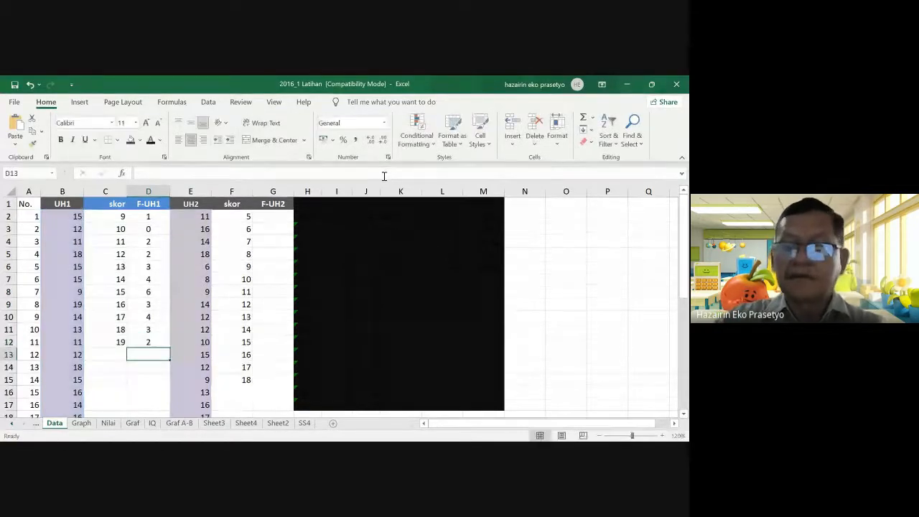
- Set the COUNTIF criterion in cell D11 to "18", keeping the range B2:B31
key("Up")
key("Up")
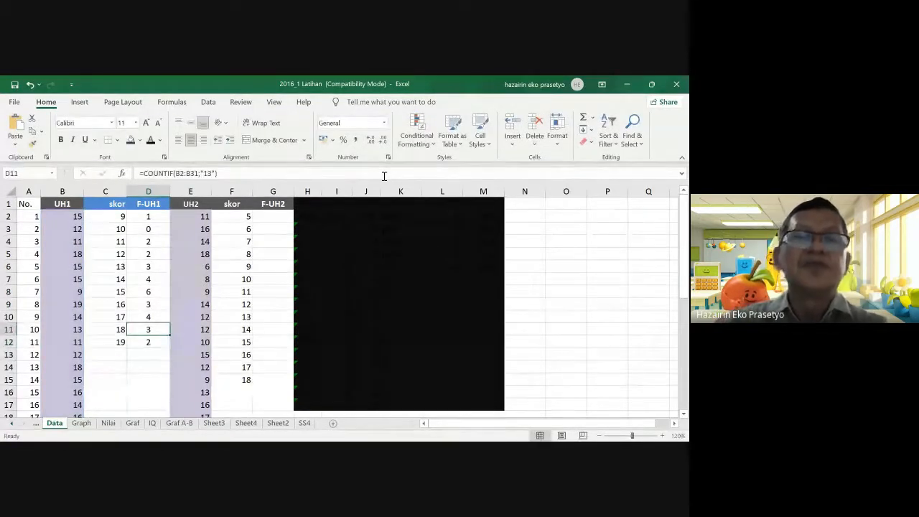
left_click(208, 173)
key("Delete")
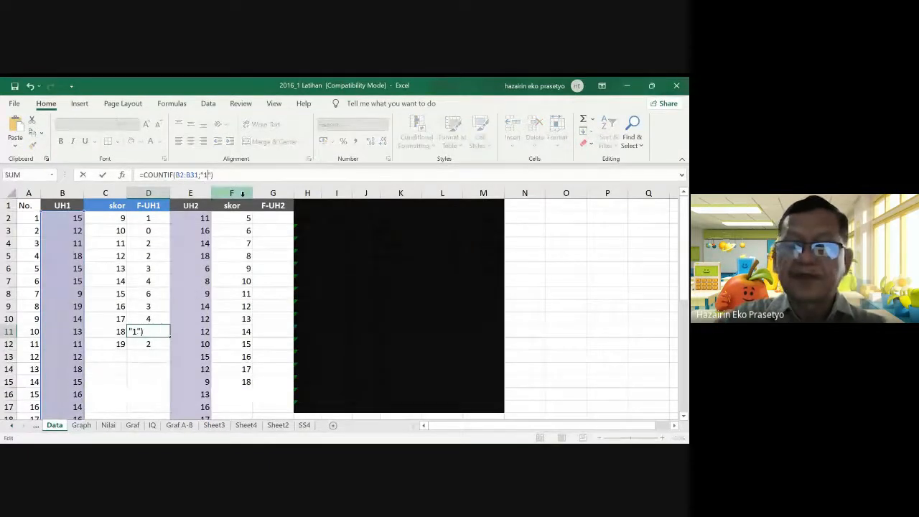
type("8")
key("Return")
- Check the COUNTIF range and criterion of each F-UH1 formula from cell D11 up to D2
key("Up")
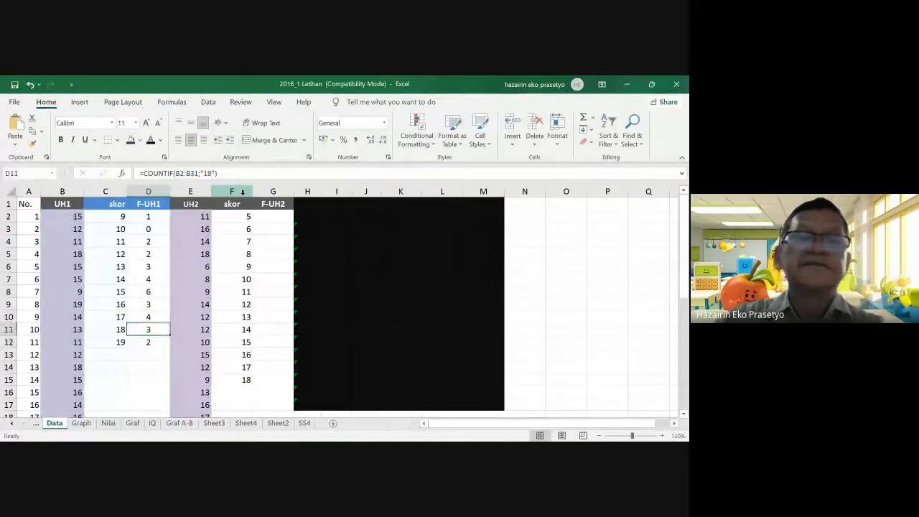
key("Up")
key("Up")
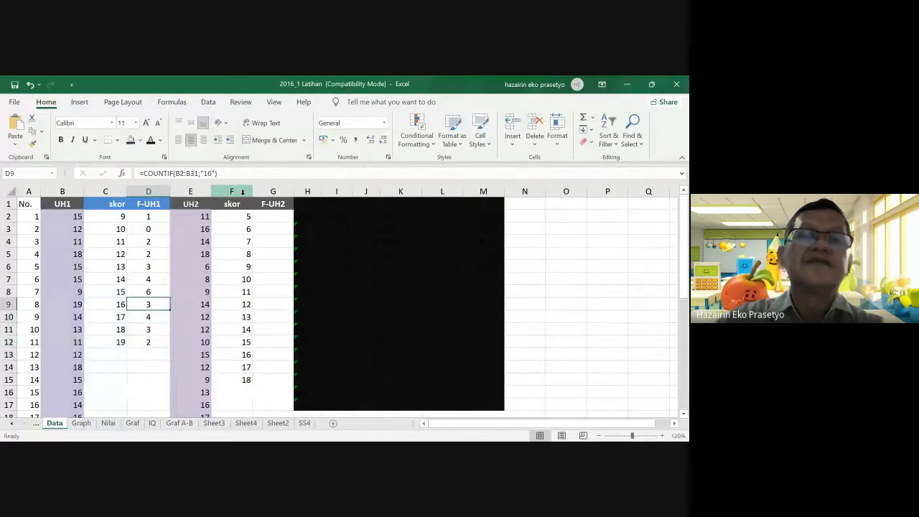
key("Up")
key("Up")
key("Up")
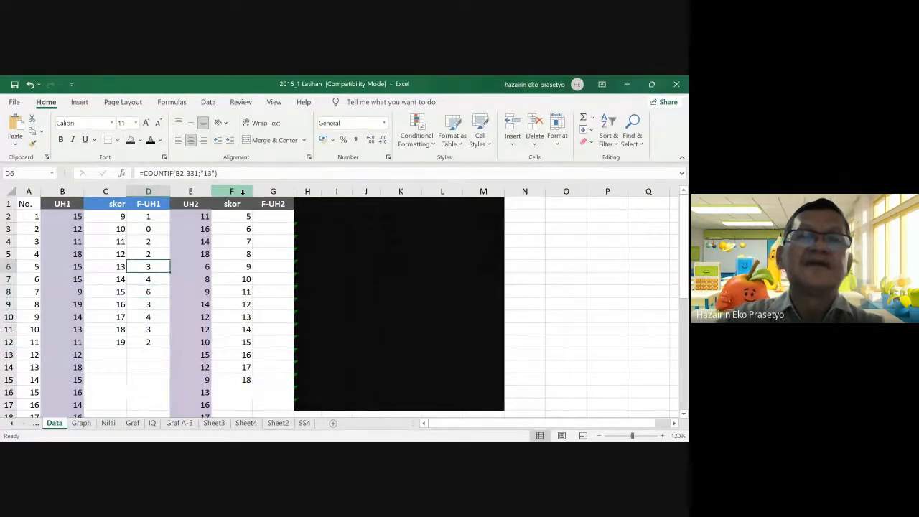
key("Up")
key("Up")
key("Up")
key("Up")
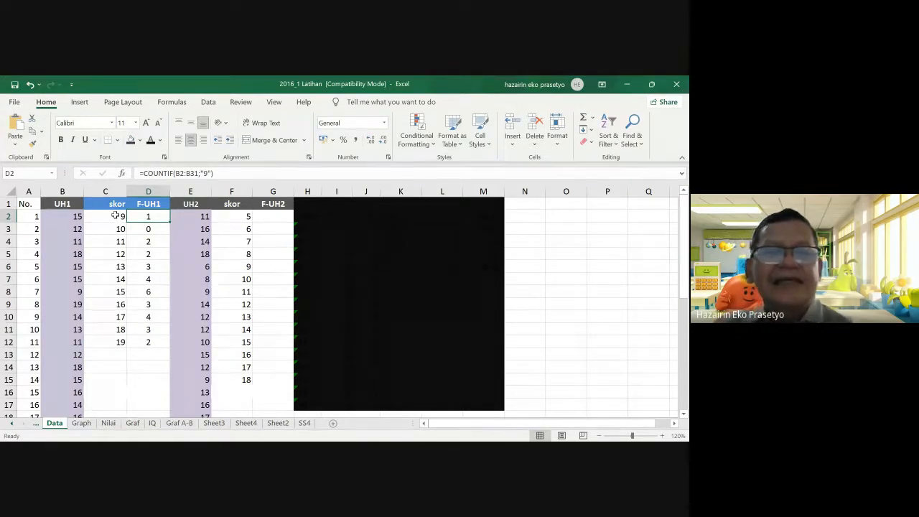
- Compare the F-UH1 formulas in cells D3 and D2 with the F-UH2 formula in cell G2
left_click(146, 229)
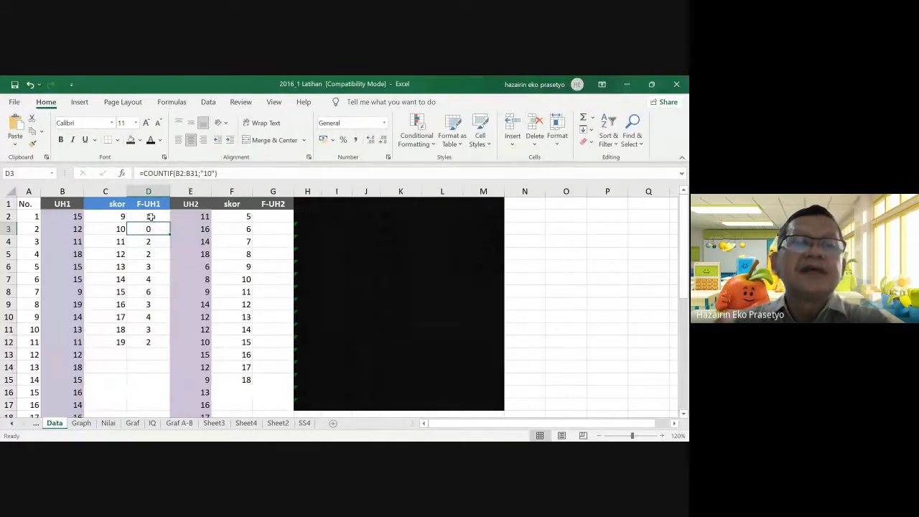
left_click(150, 217)
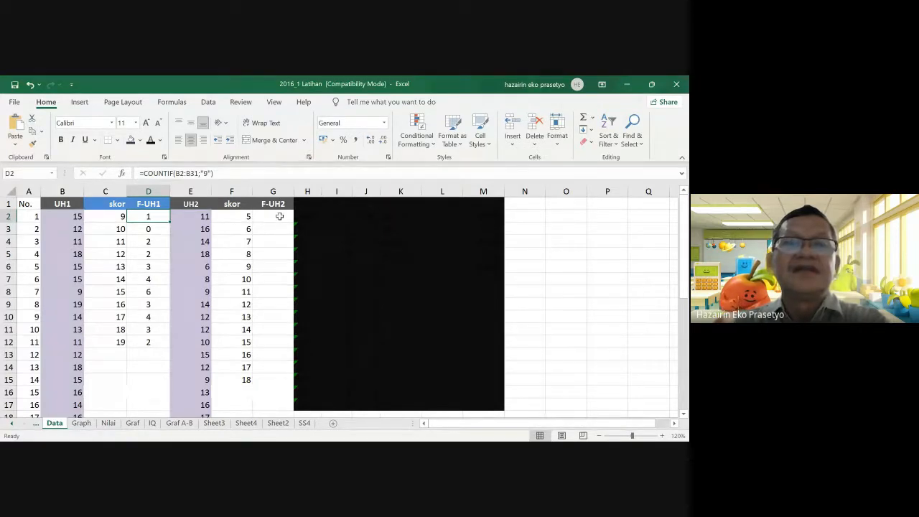
left_click(274, 216)
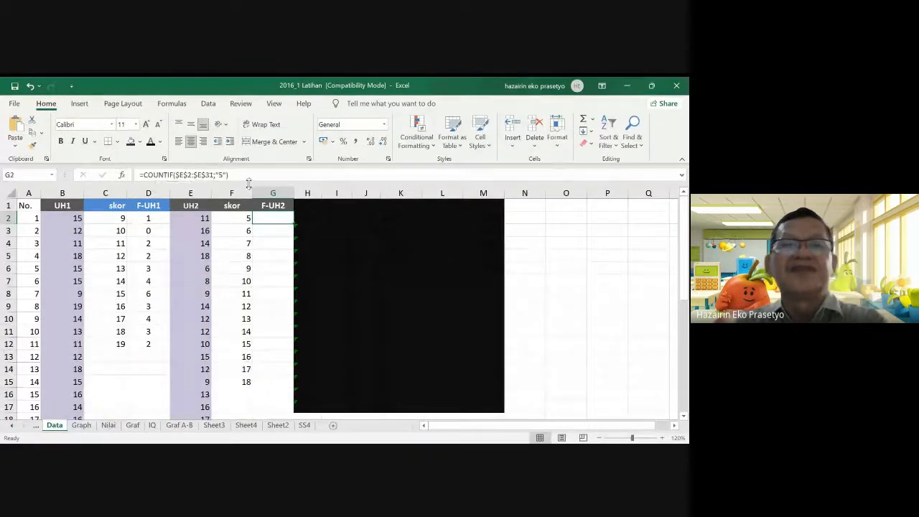
- Set the font colour of the F-UH2 frequencies in cells G2:G15 to black
left_click_drag(266, 218, 279, 379)
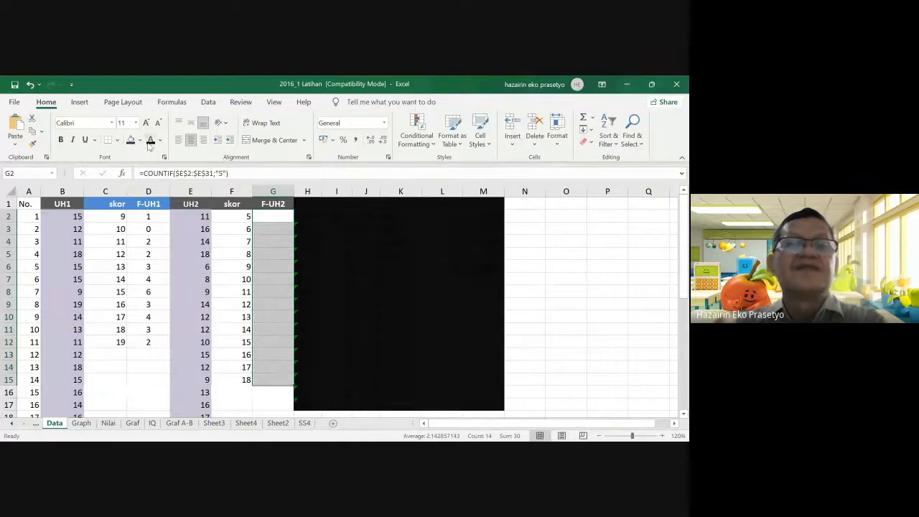
left_click(151, 139)
left_click(272, 217)
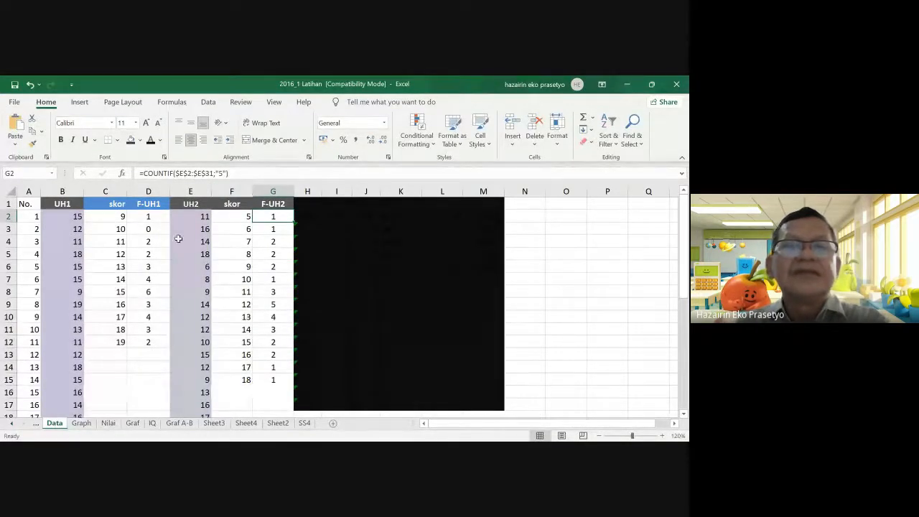
- Make the COUNTIF range in cell D2 absolute as $B$2:$B$31 and fill the formula down to D12
left_click(152, 217)
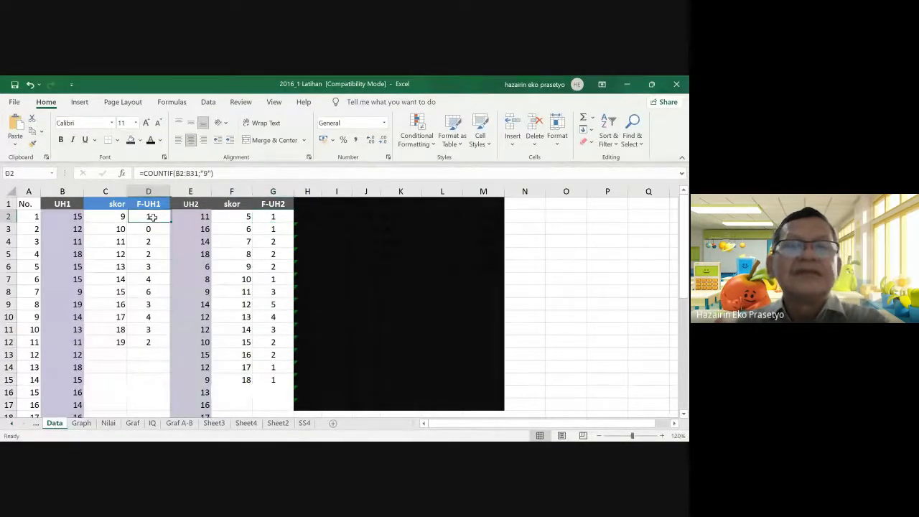
left_click(176, 173)
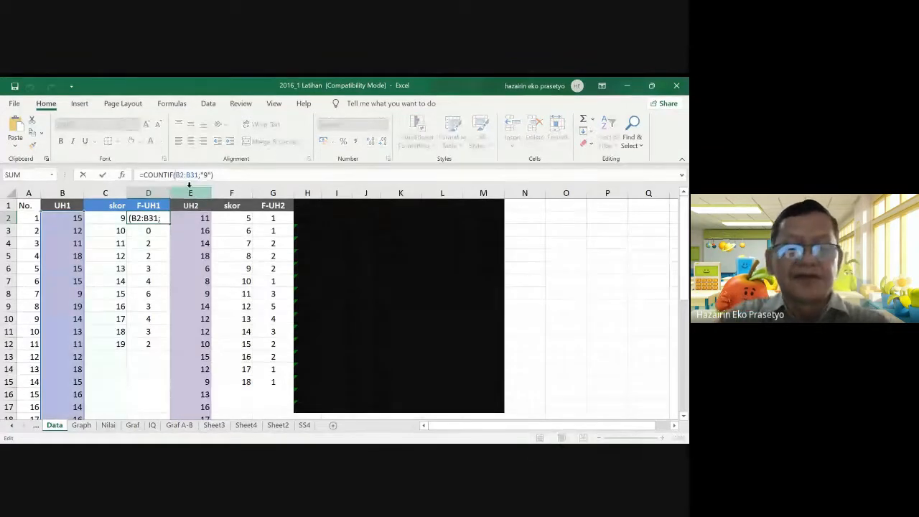
type("$")
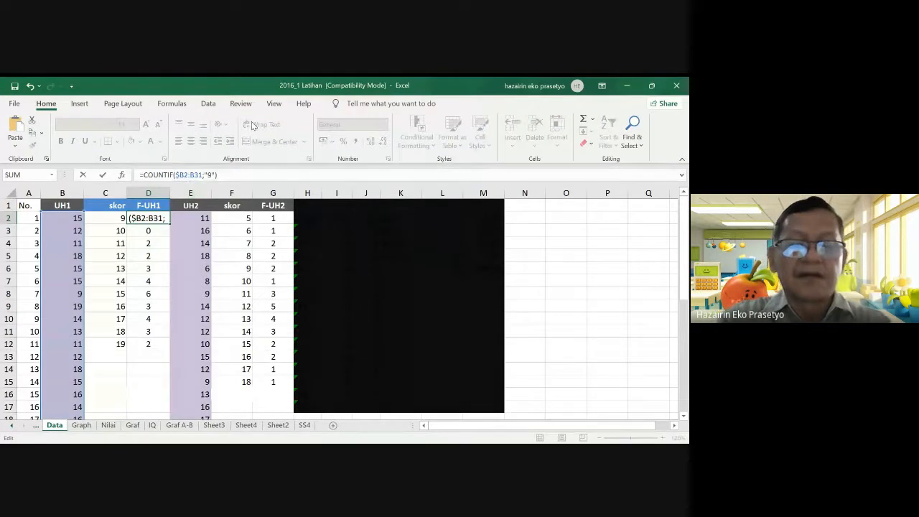
key("Right")
type("$B")
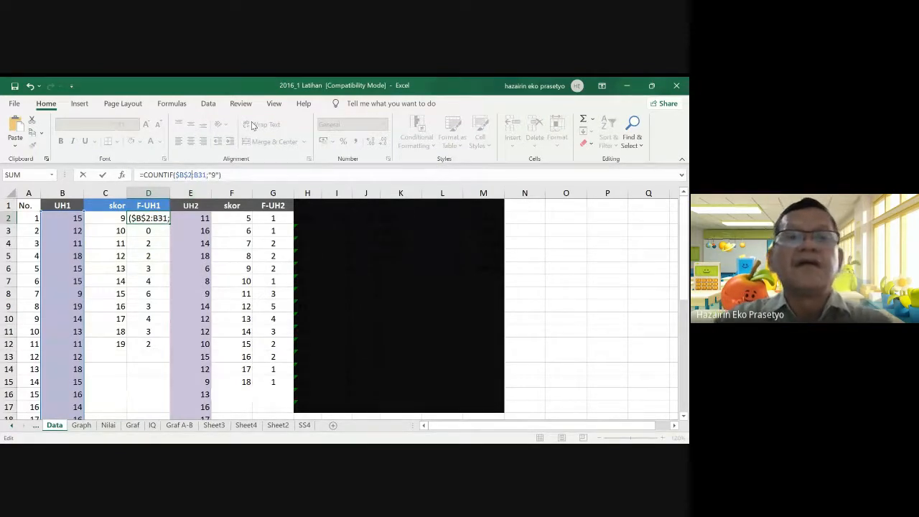
type("$")
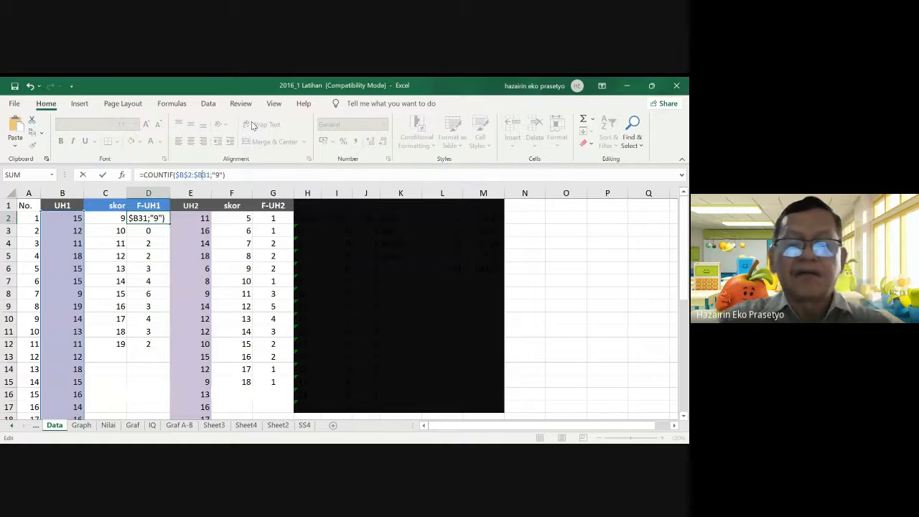
key("Right")
type("$")
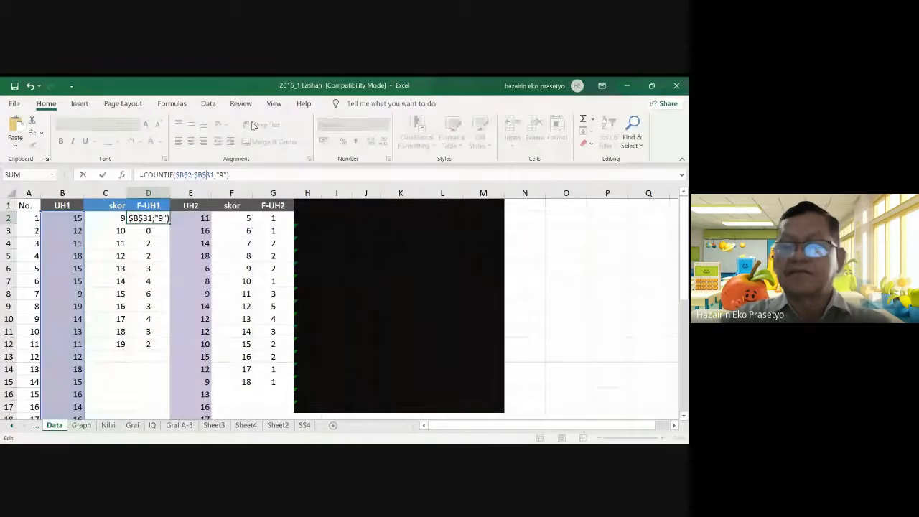
key("Return")
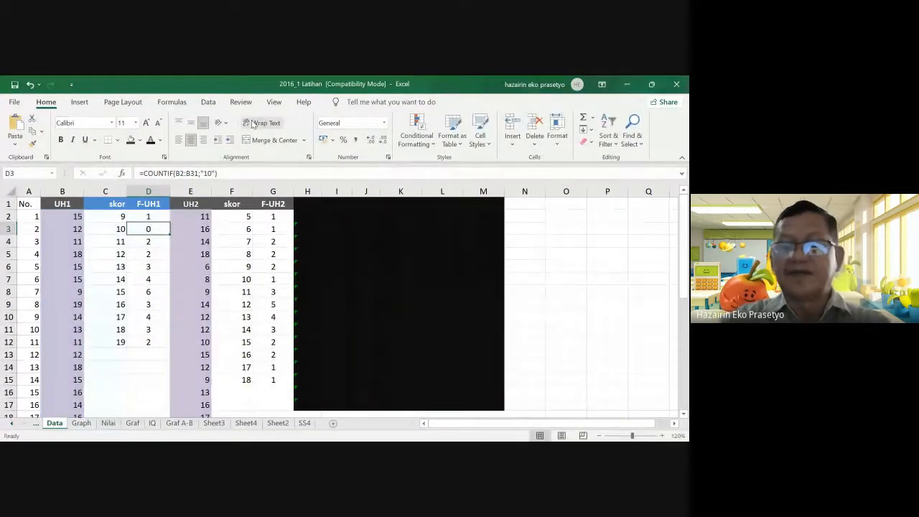
key("Up")
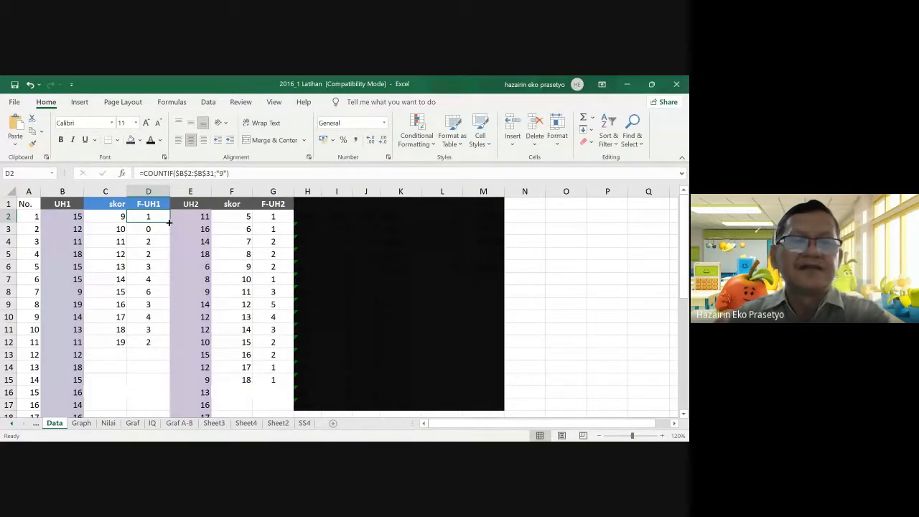
left_click_drag(169, 222, 169, 350)
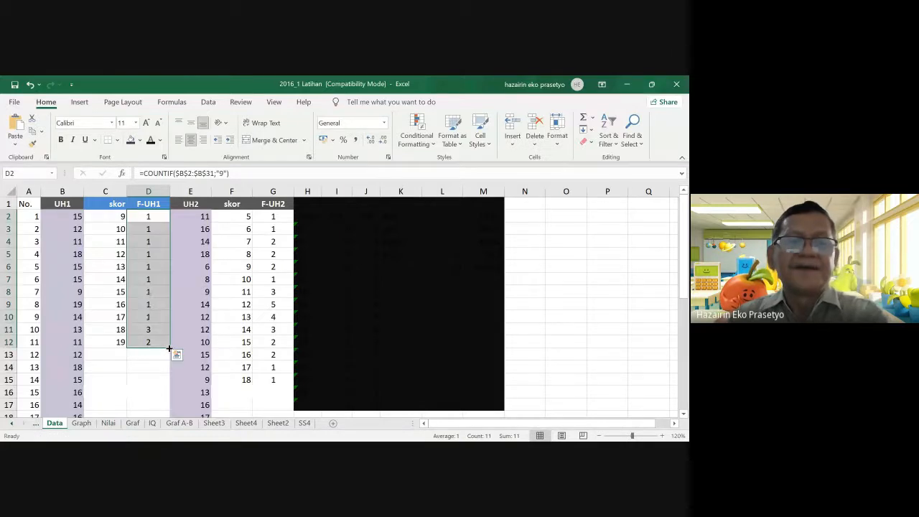
- Set the COUNTIF criterion in cell D3 to "10" and in cell D4 to "11"
left_click(153, 229)
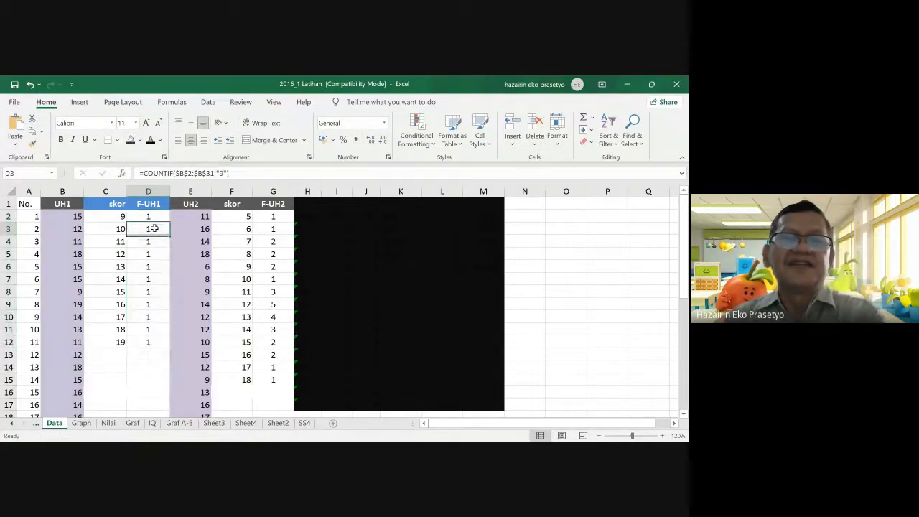
left_click(221, 175)
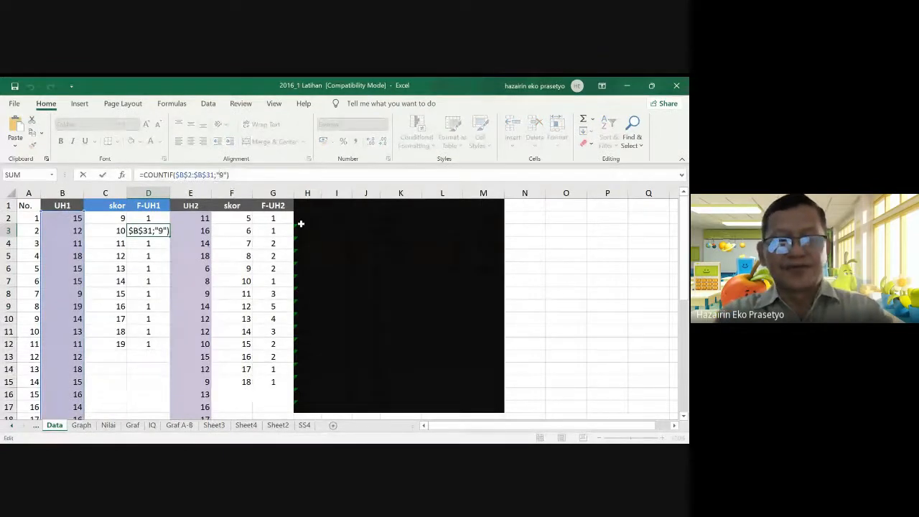
key("BackSpace")
type("10")
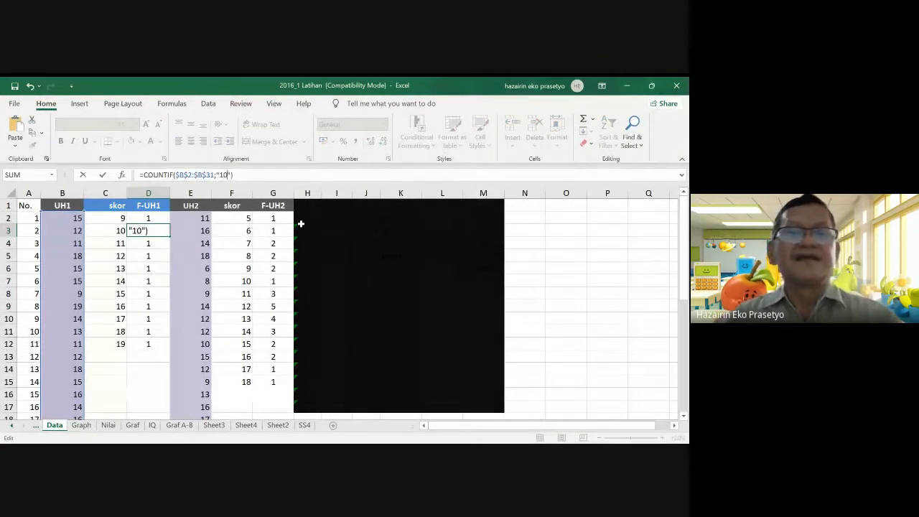
left_click(152, 244)
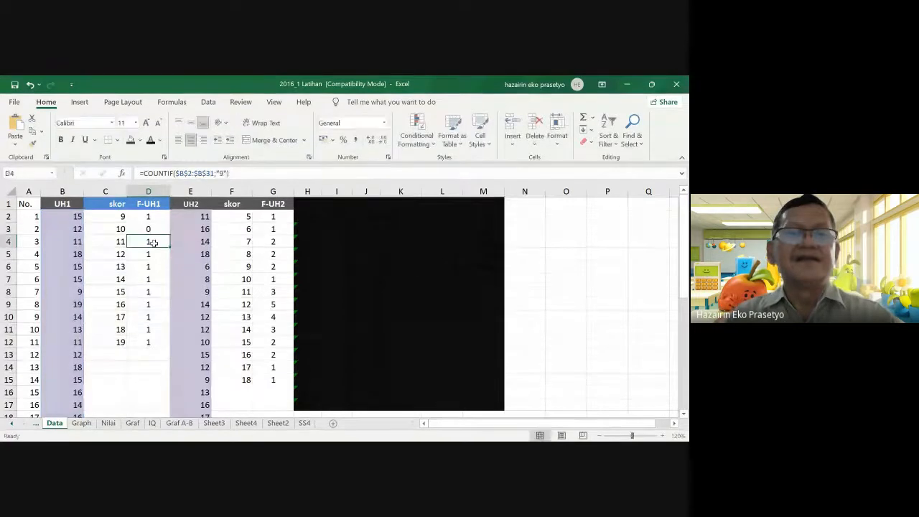
left_click(223, 174)
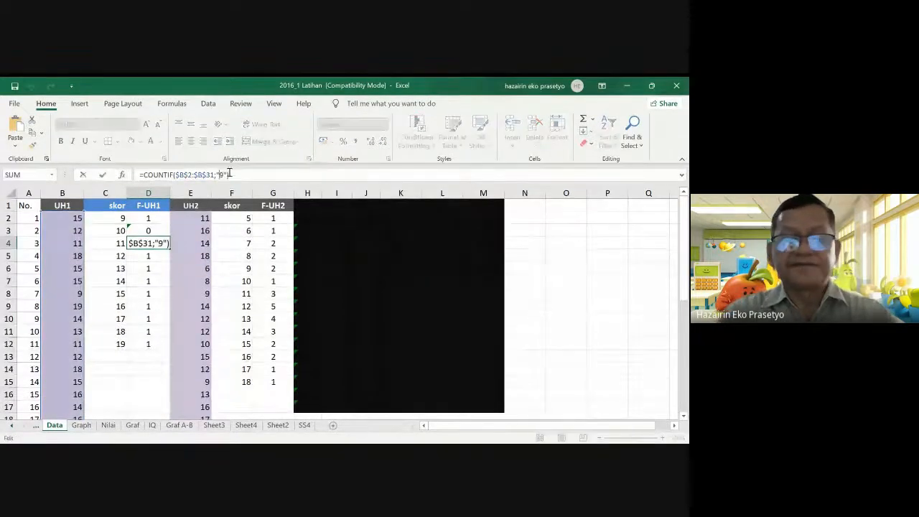
type("11")
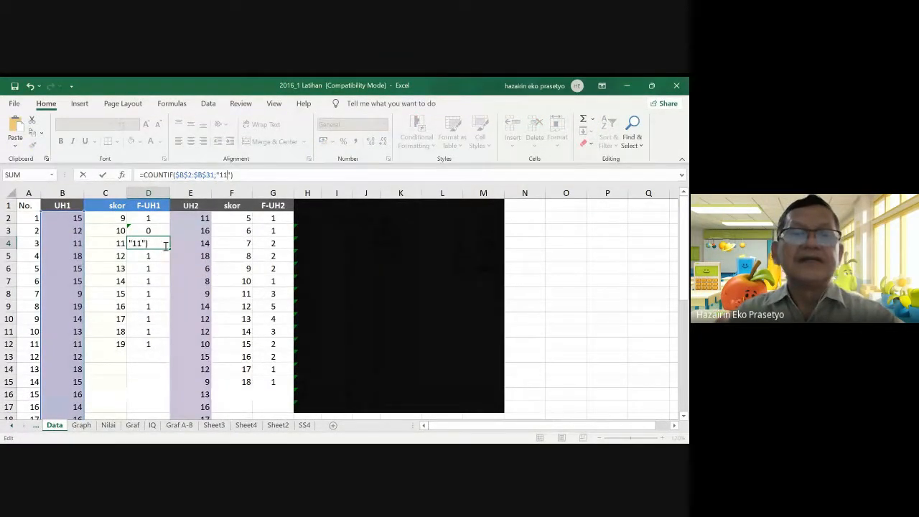
- Set the COUNTIF criterion in cell D5 to "12" and in cell D6 to "13"
left_click(155, 253)
left_click(220, 174)
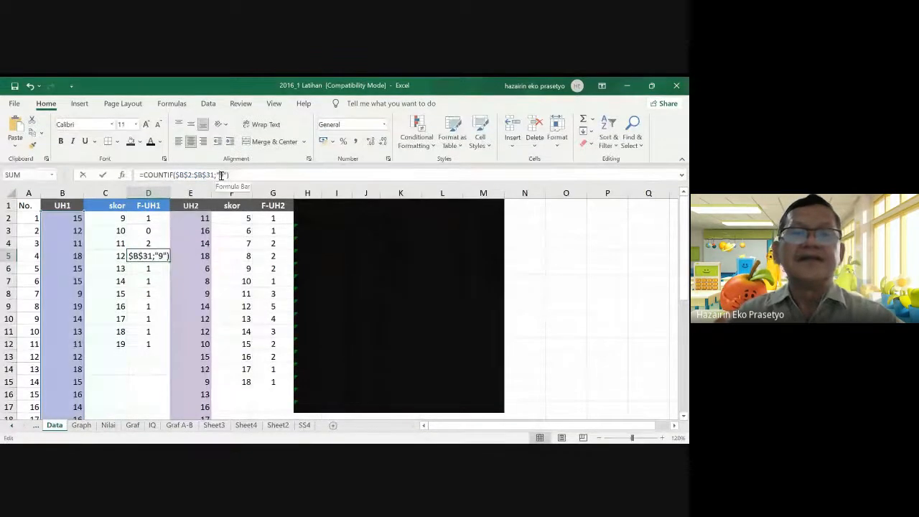
type("2")
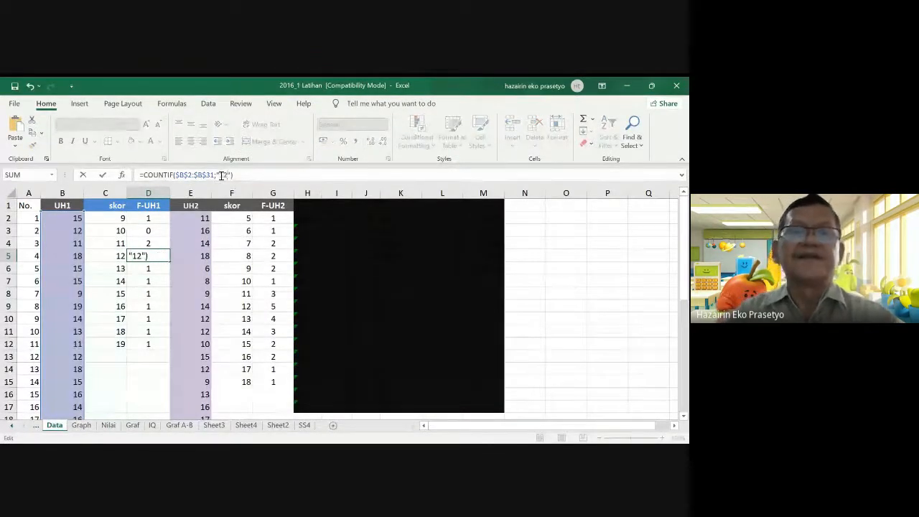
left_click(145, 268)
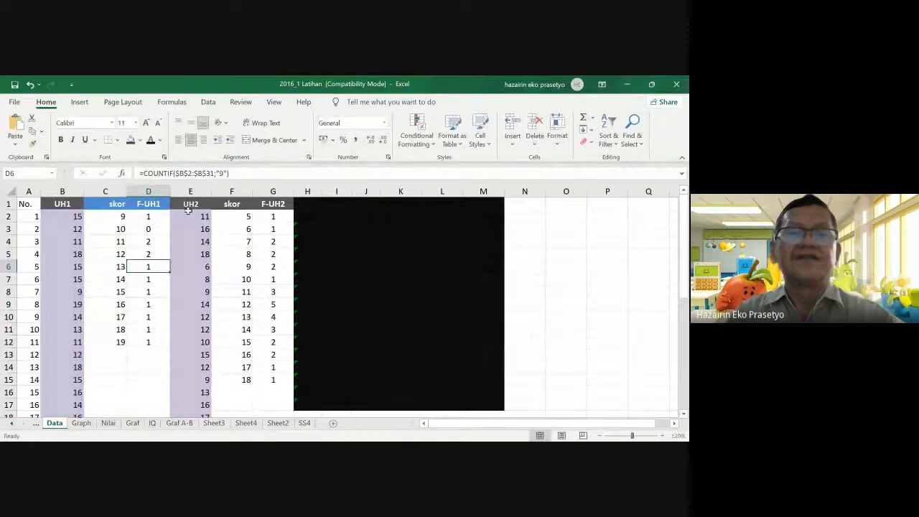
left_click(223, 174)
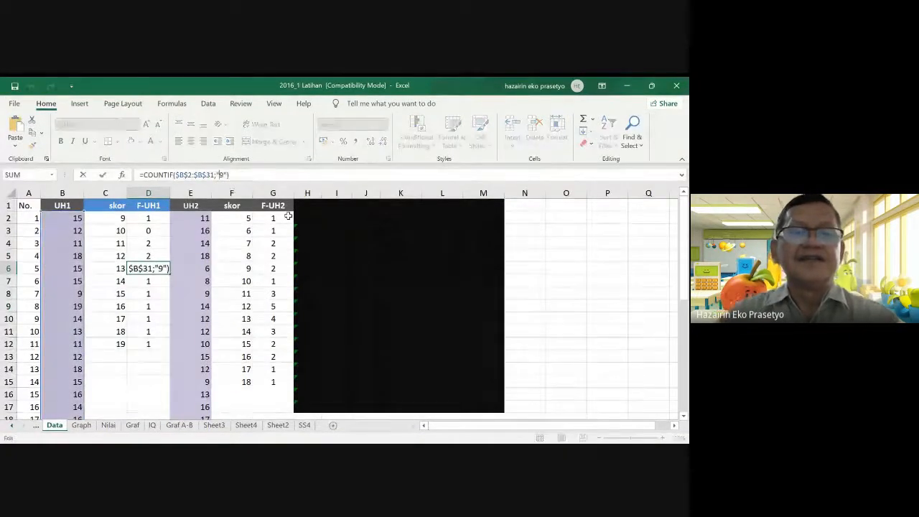
key("Delete")
type("13")
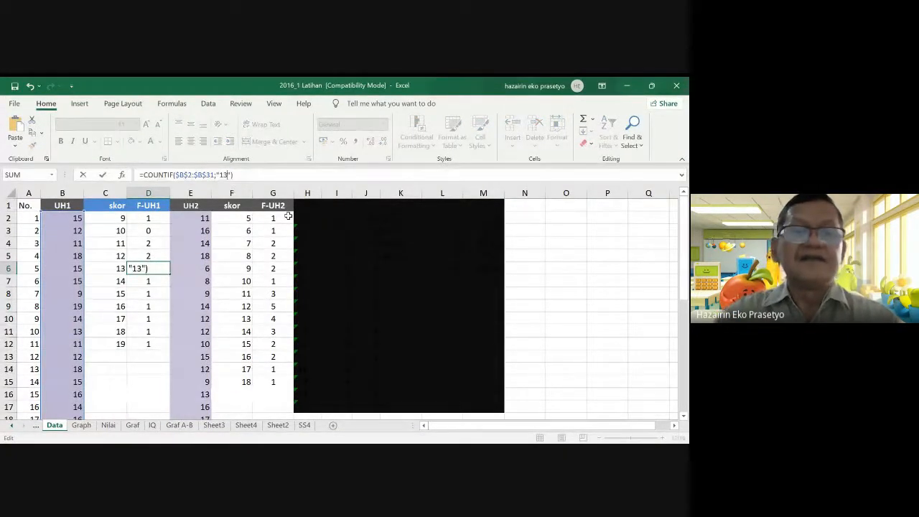
- Set the COUNTIF criterion in cell D7 to "14" and in cell D8 to "15"
left_click(154, 279)
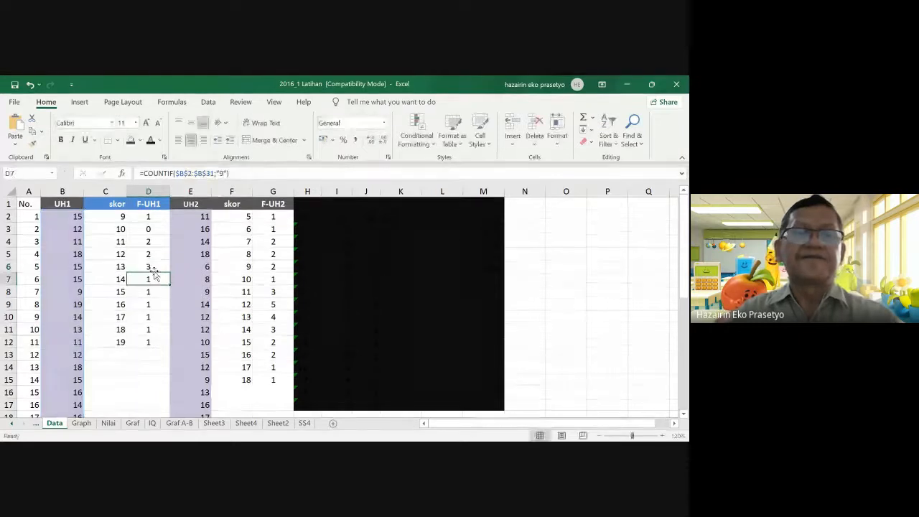
left_click(220, 175)
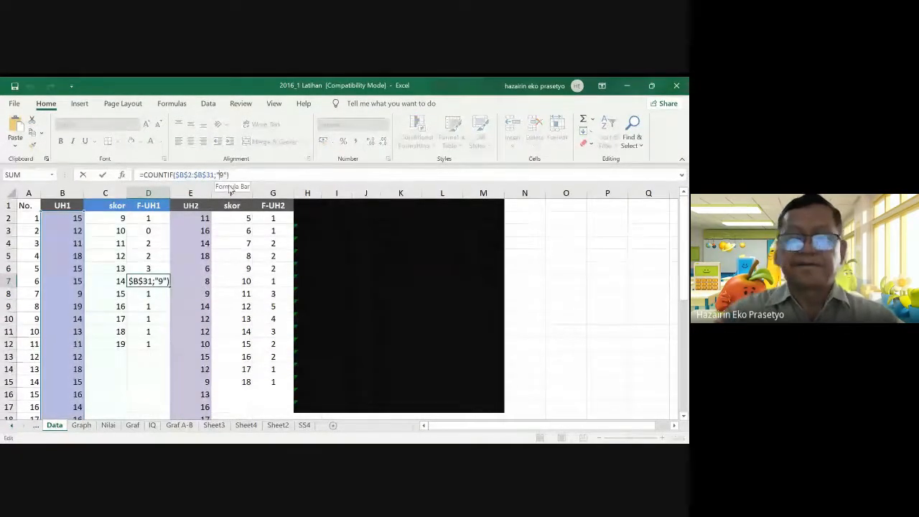
key("Delete")
type("14")
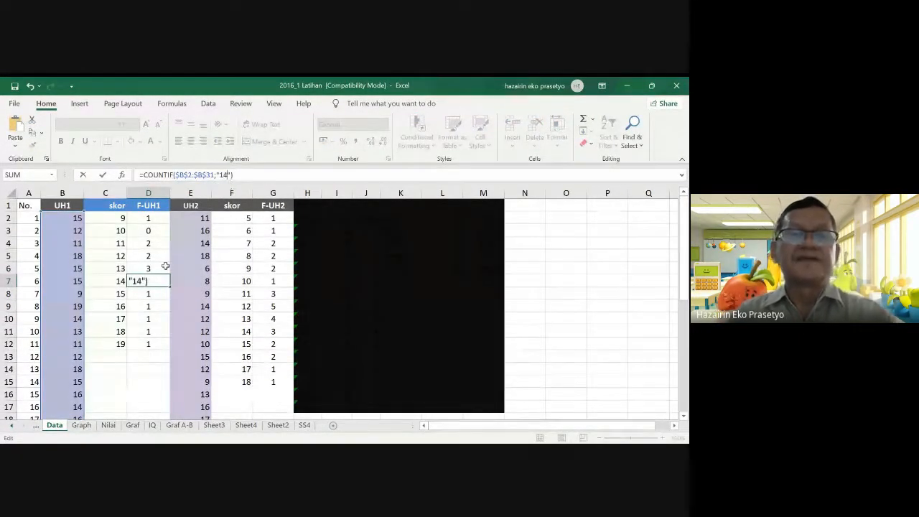
left_click(151, 293)
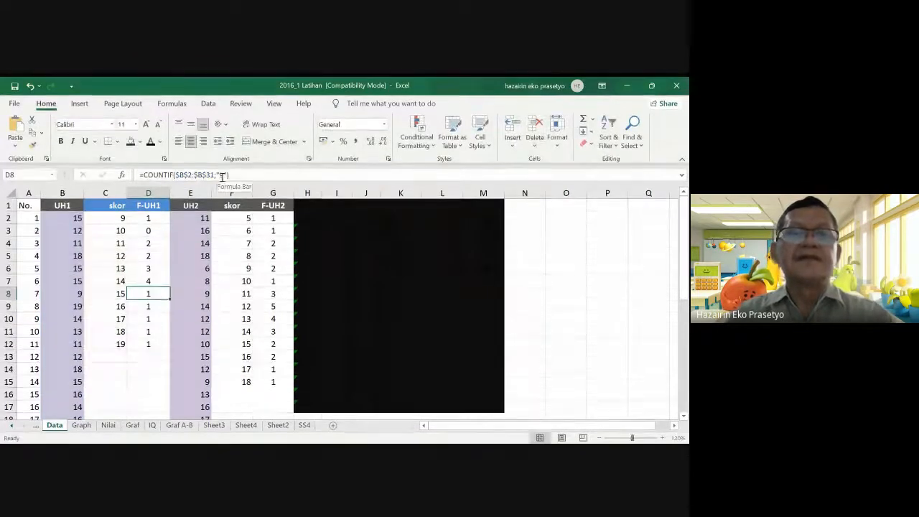
left_click(221, 173)
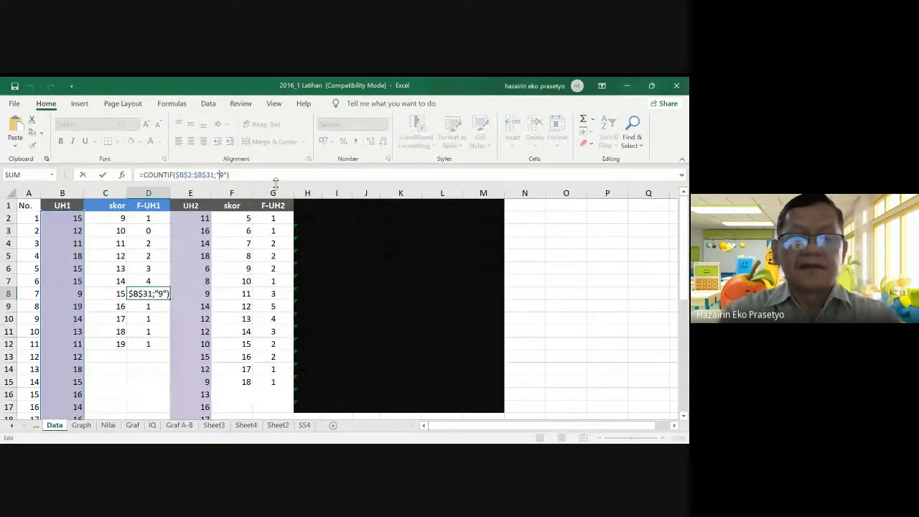
key("Delete")
type("15")
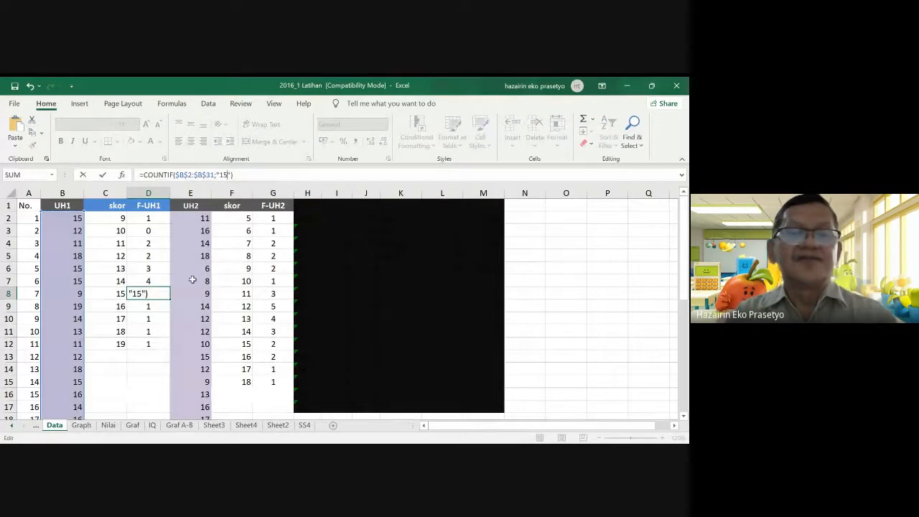
- Set the COUNTIF criterion in cell D9 to "16" and in cell D10 to "17"
left_click(149, 306)
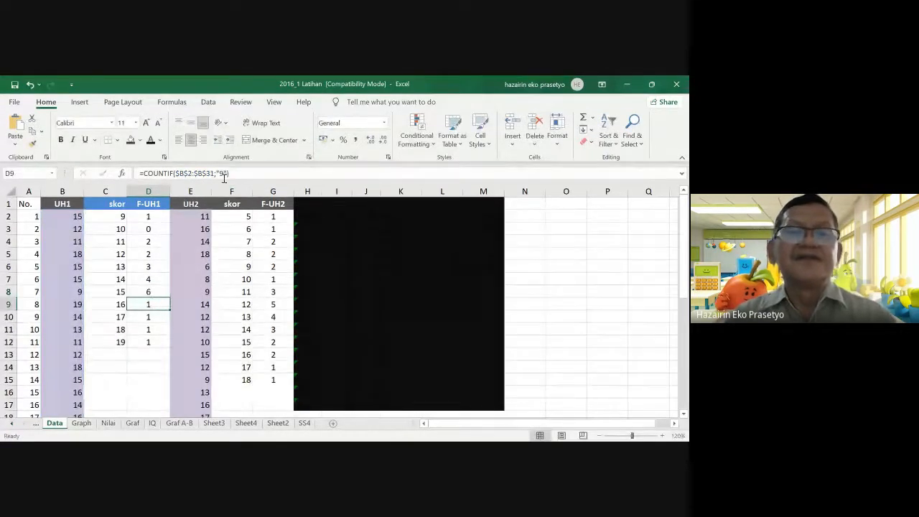
left_click(220, 175)
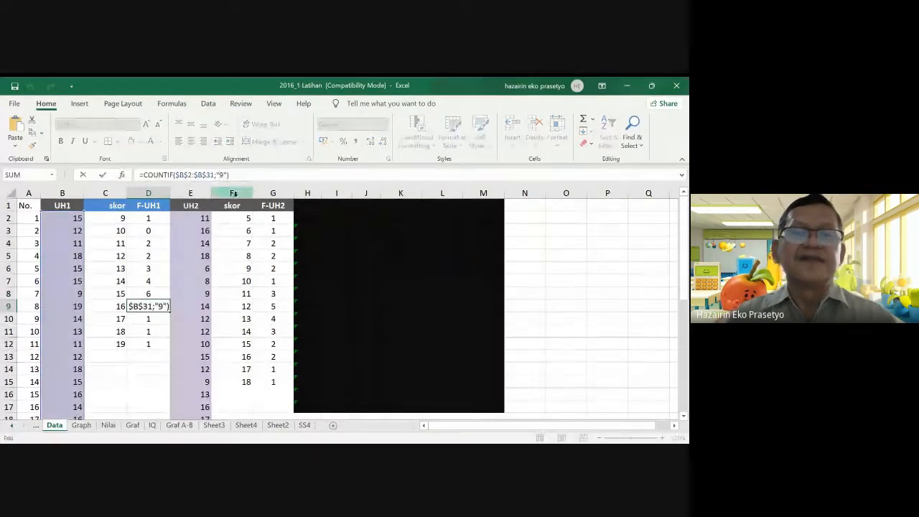
key("Delete")
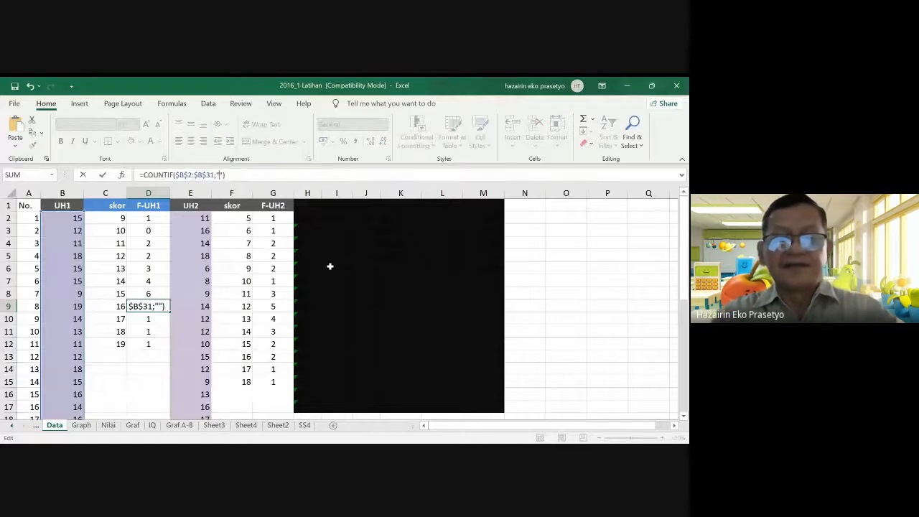
type("16")
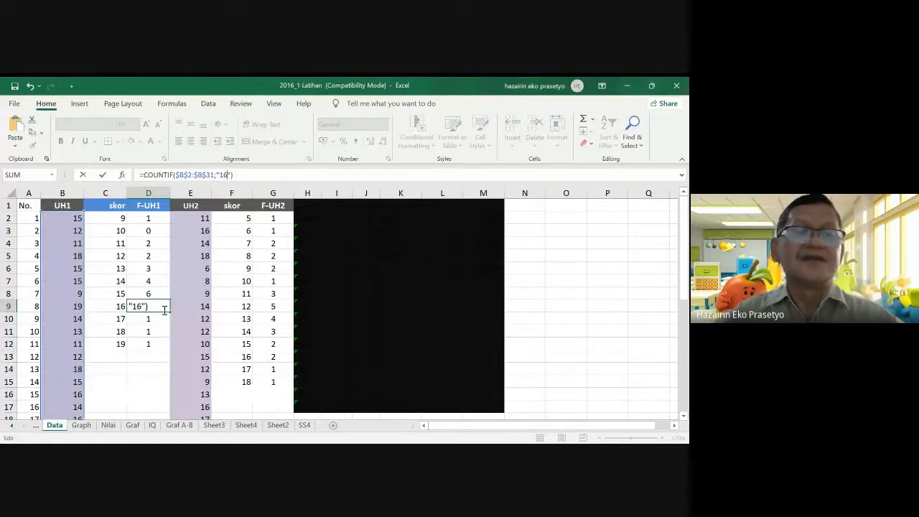
key("Return")
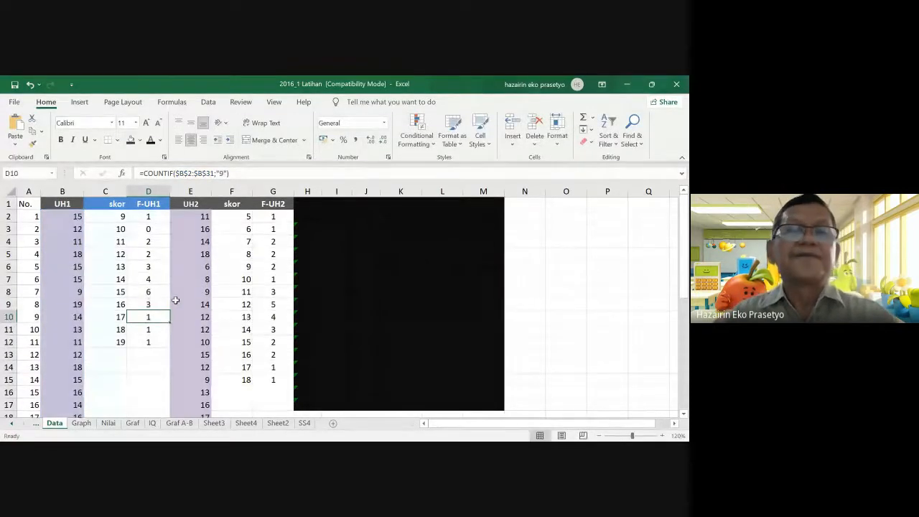
left_click(222, 174)
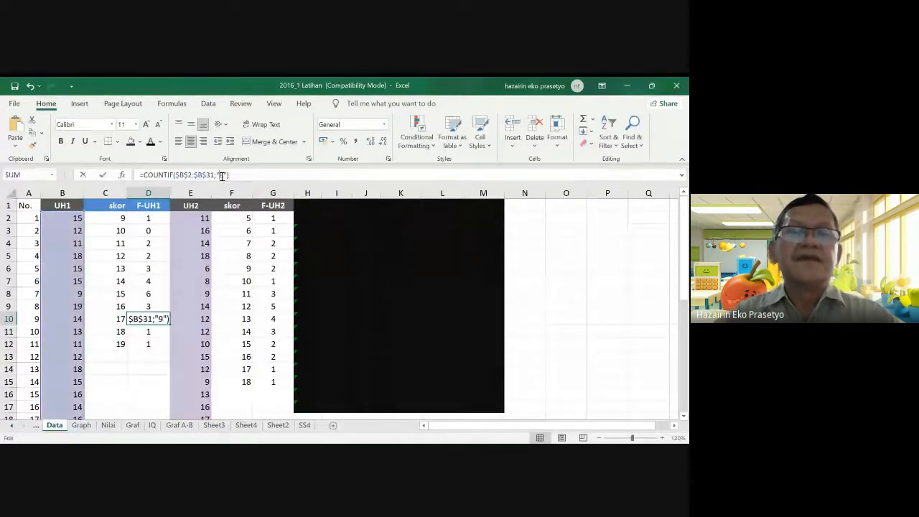
key("BackSpace")
type("17")
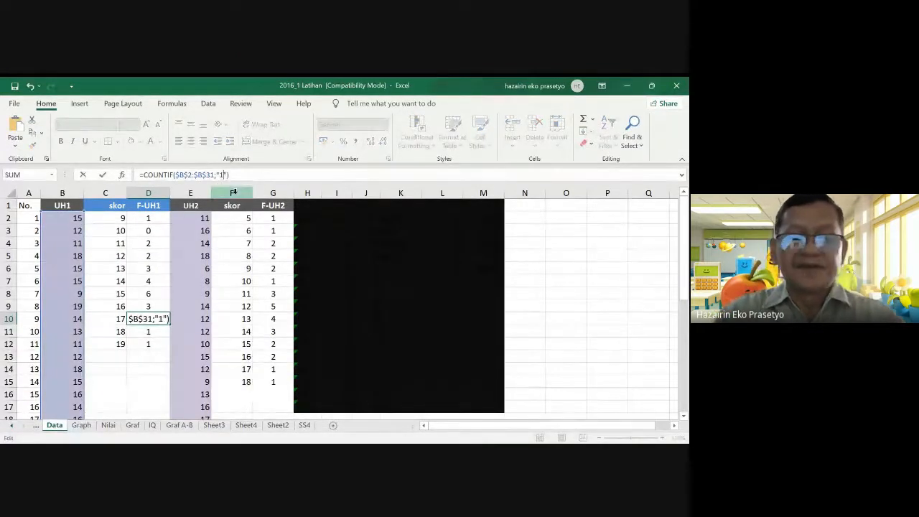
left_click(144, 329)
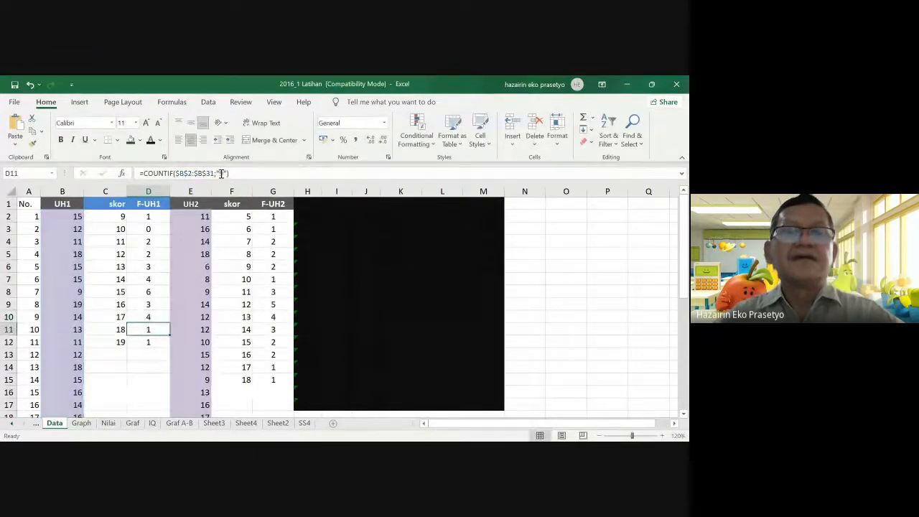
- Set the COUNTIF criterion in cell D11 to "18" and in cell D12 to "19"
left_click(221, 174)
key("BackSpace")
type("1")
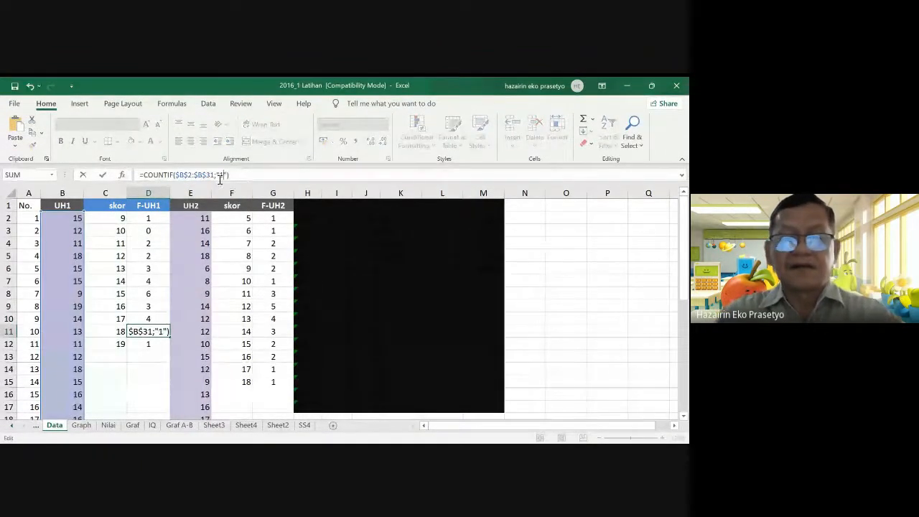
type("8")
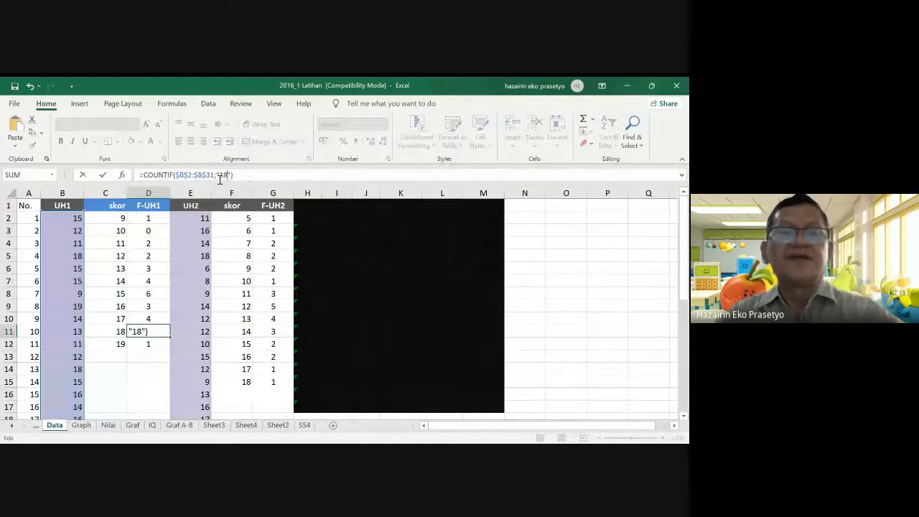
left_click(146, 342)
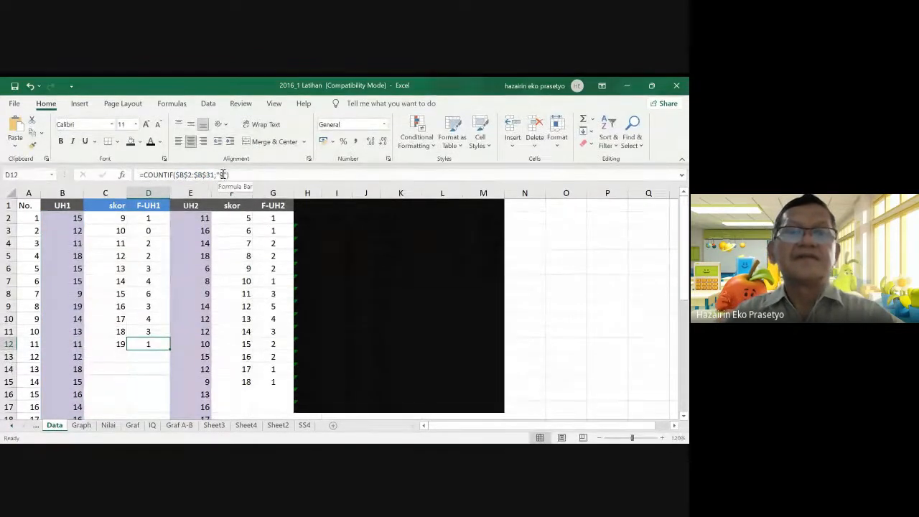
left_click(221, 173)
type("1")
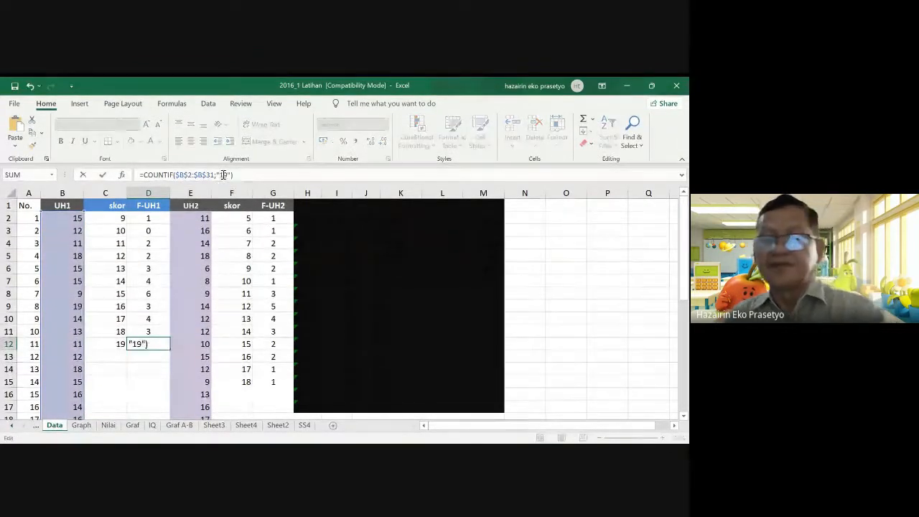
key("Return")
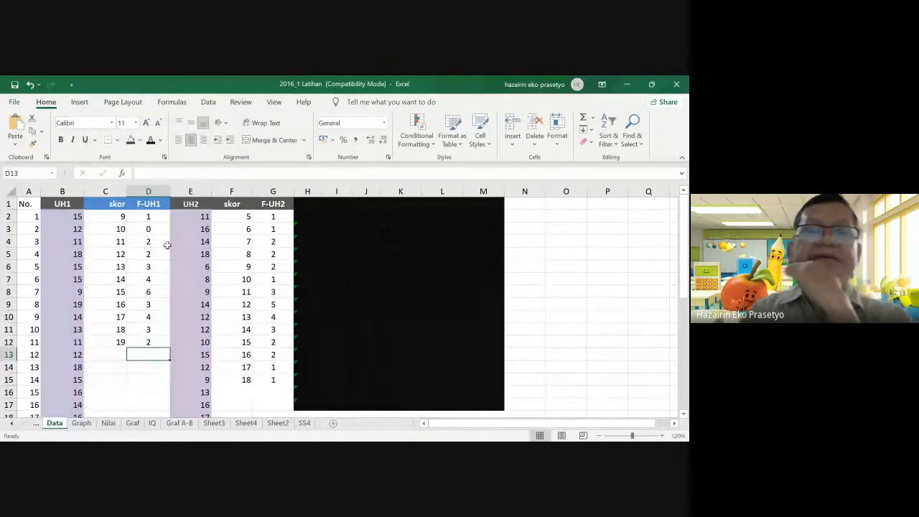
- Check the COUNTIF formula in D2 and clear the F-UH2 frequencies in cells G2:G15
left_click(148, 218)
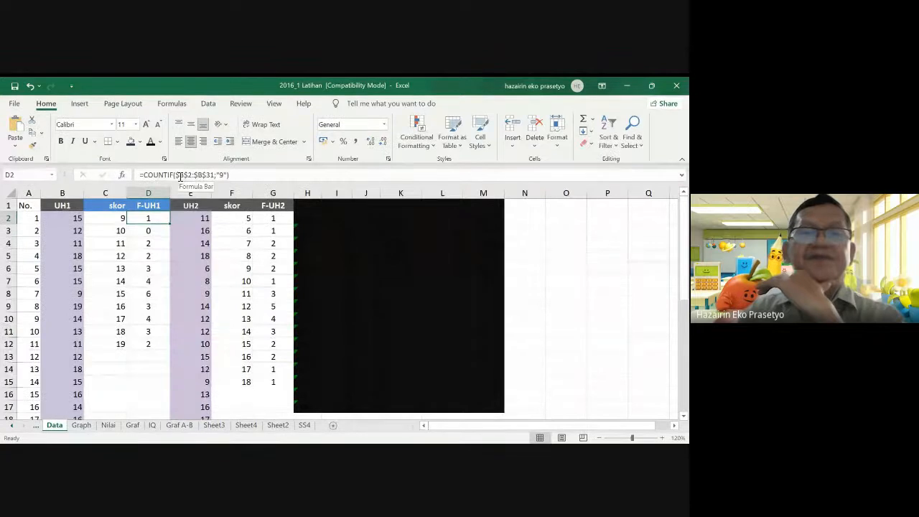
left_click(264, 218)
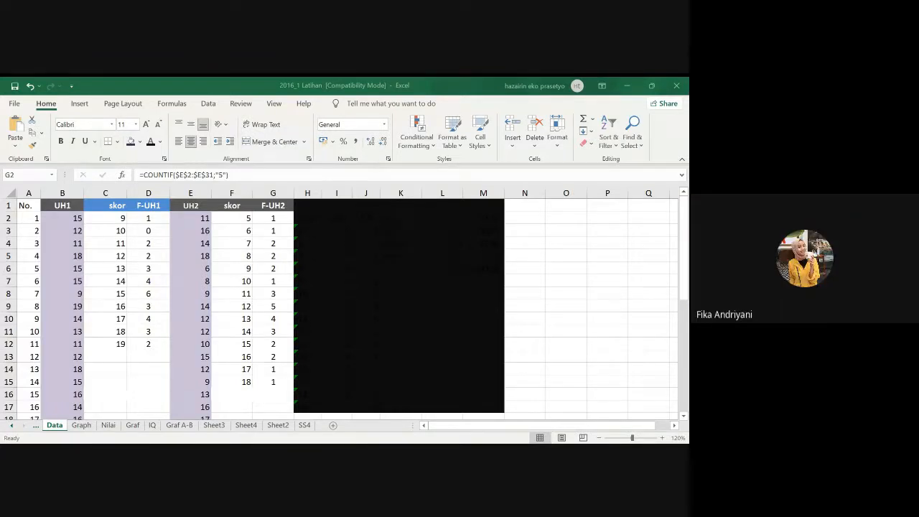
left_click(270, 232)
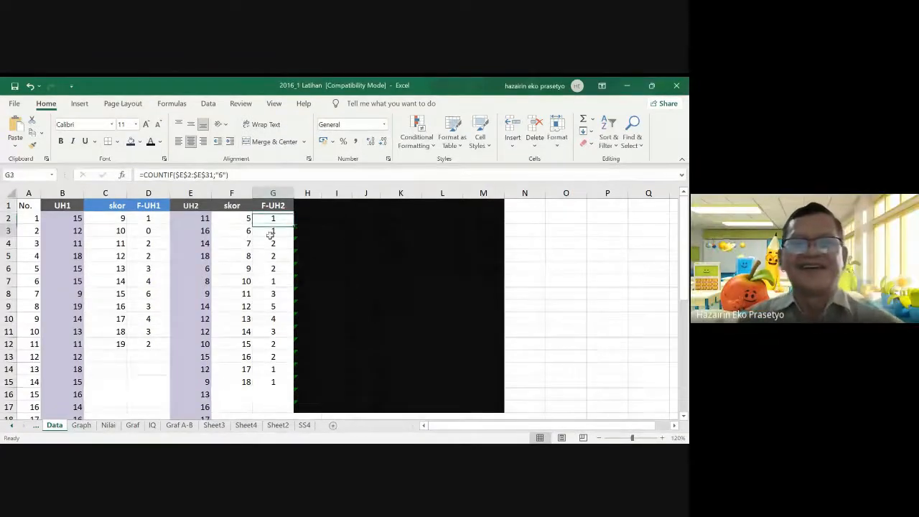
left_click_drag(270, 235, 273, 380)
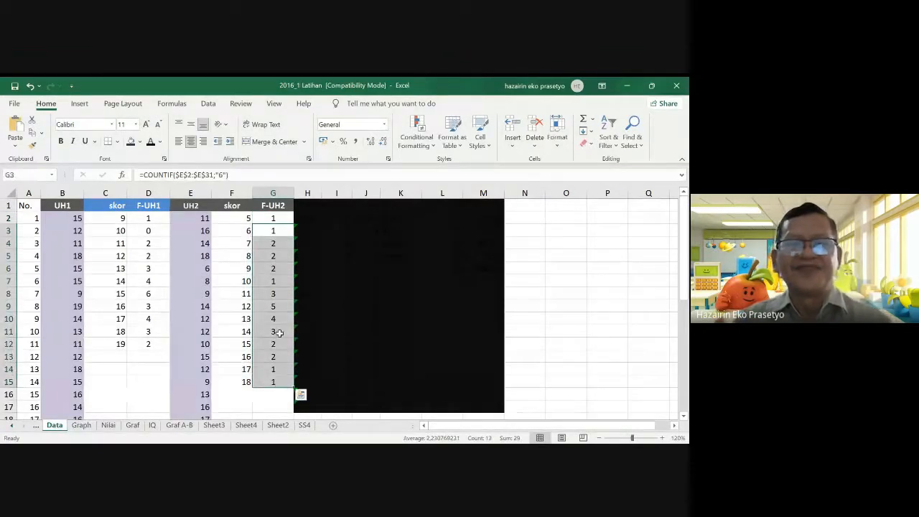
left_click_drag(270, 217, 286, 384)
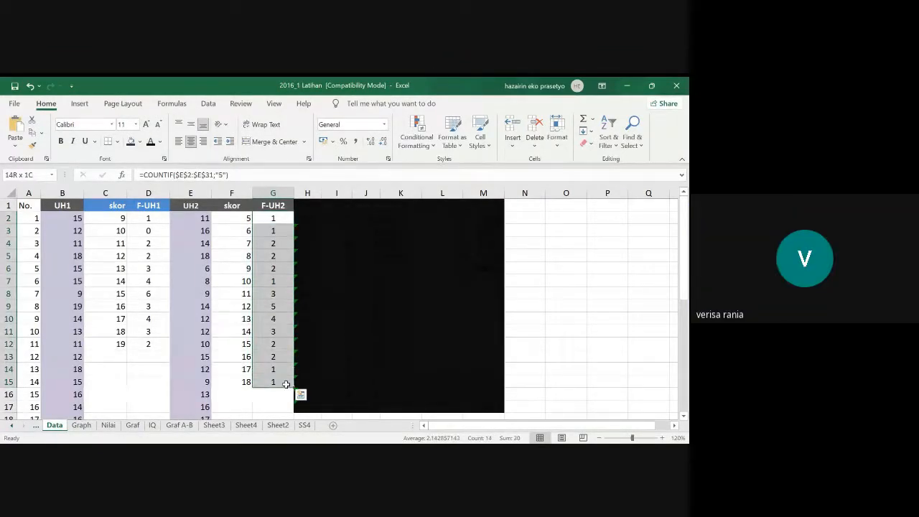
key("Delete")
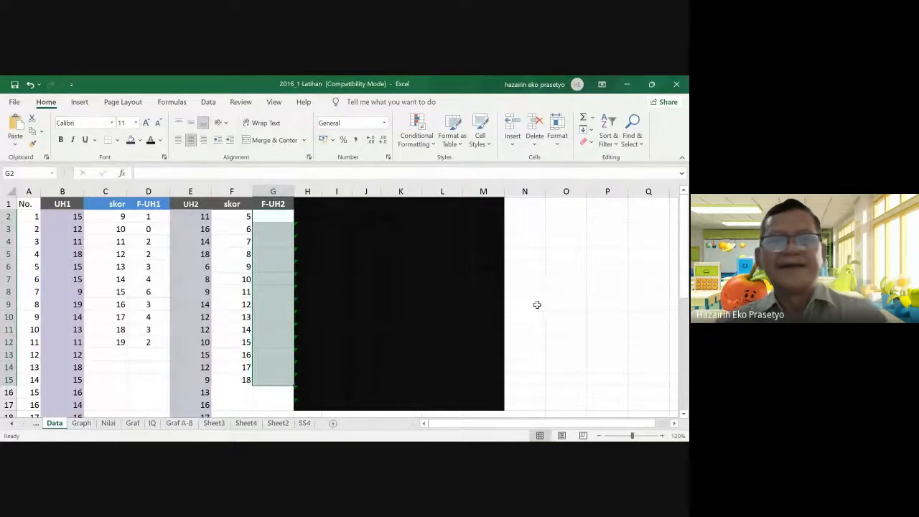
- Enter =COUNTIF($E$2:$E$31;"5") in cell G2 and fill the formula down to G15
left_click(279, 218)
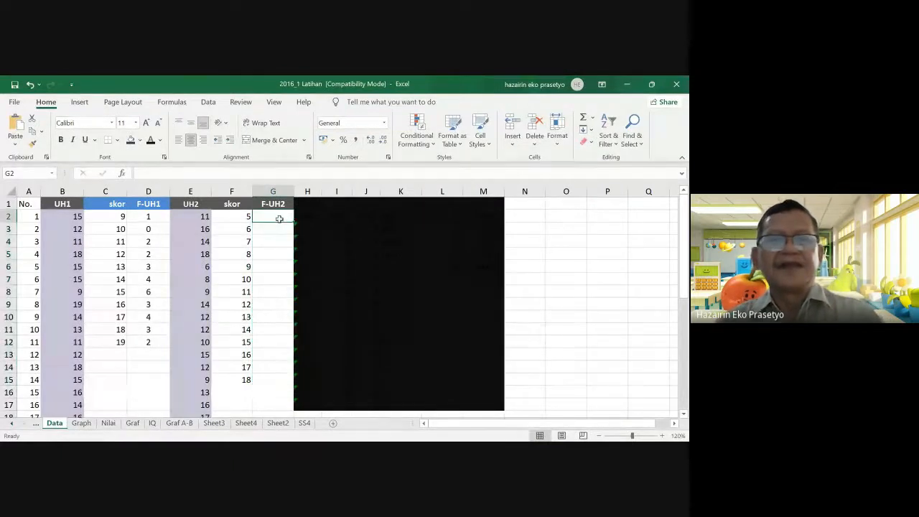
type("=")
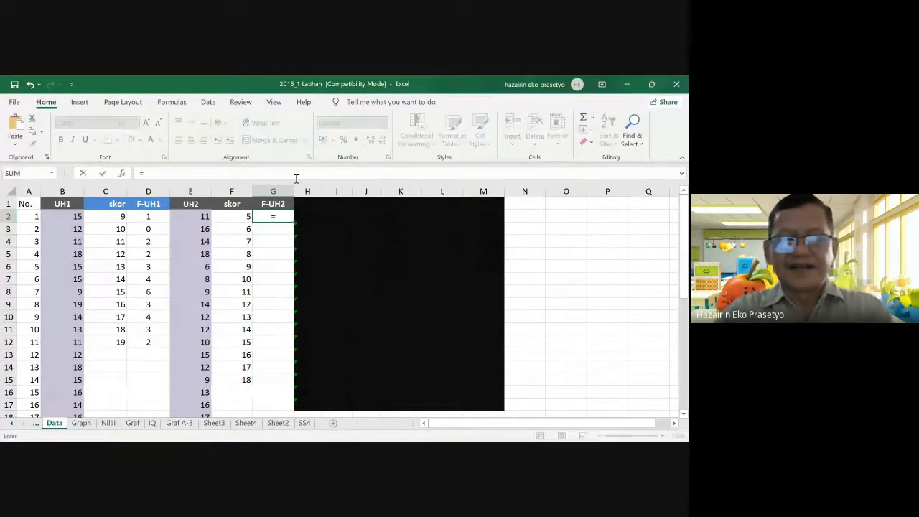
type("countif")
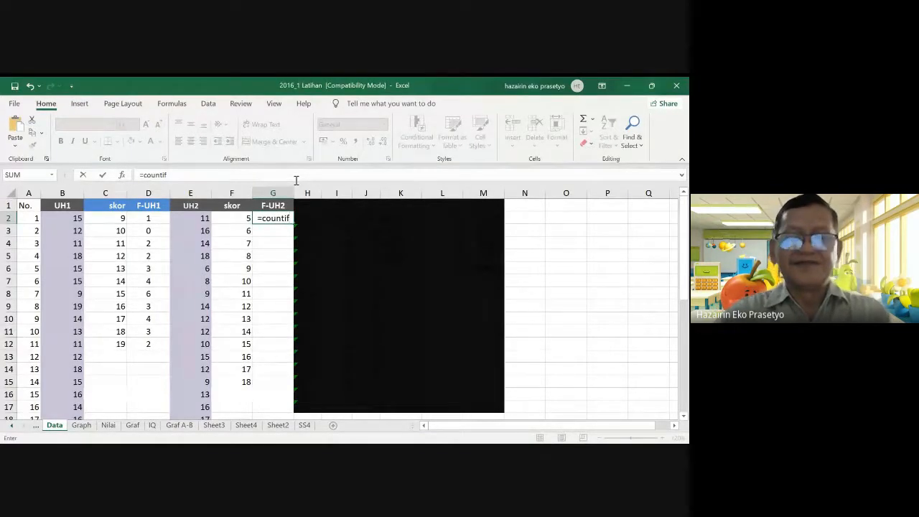
type("(")
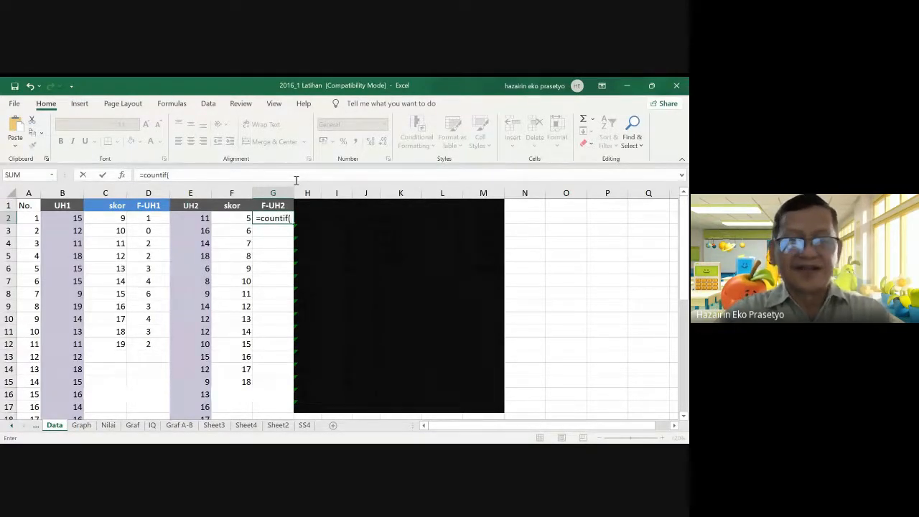
type("$B")
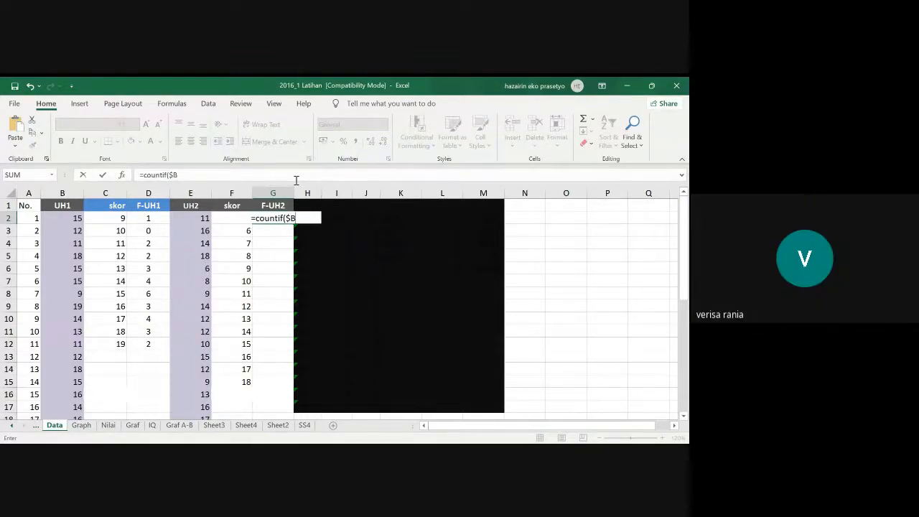
type("$")
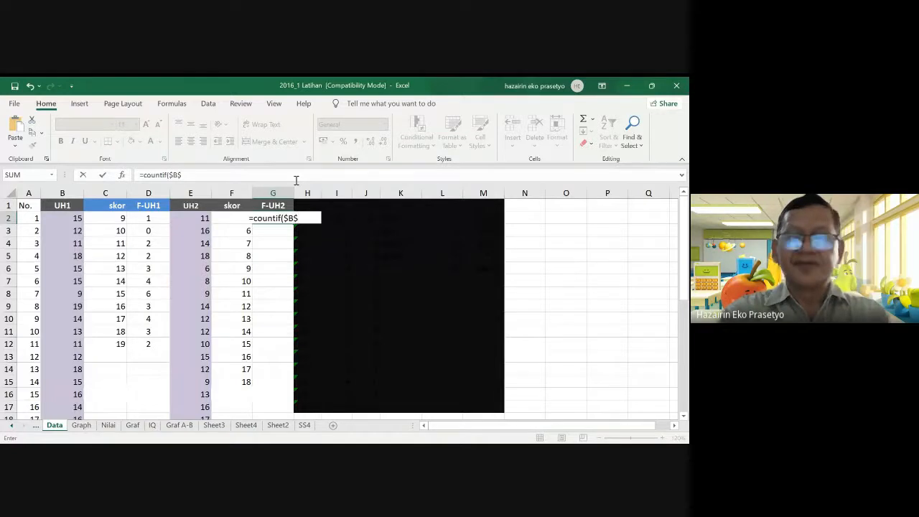
key("BackSpace")
key("BackSpace")
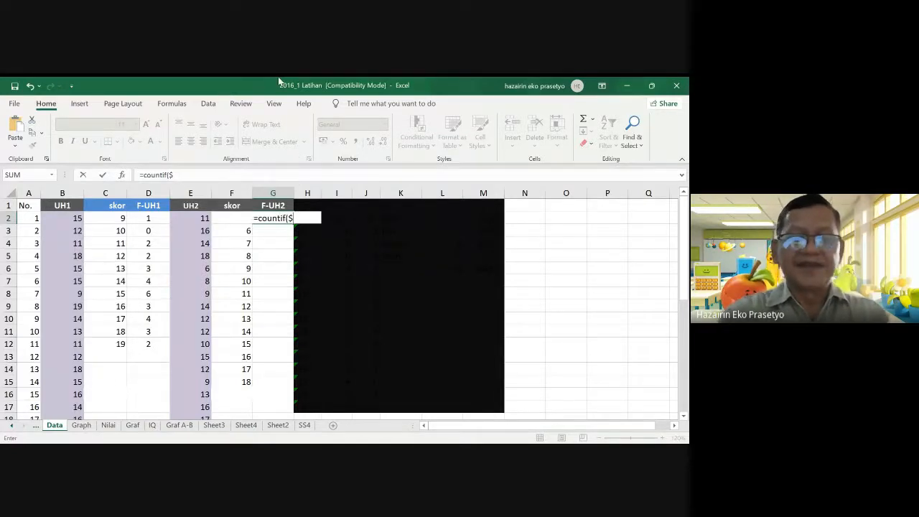
type("E$")
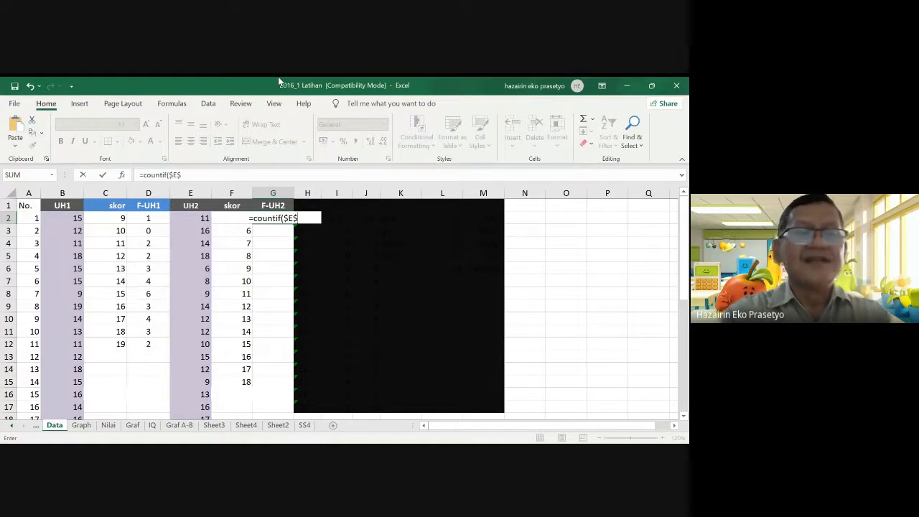
type("2")
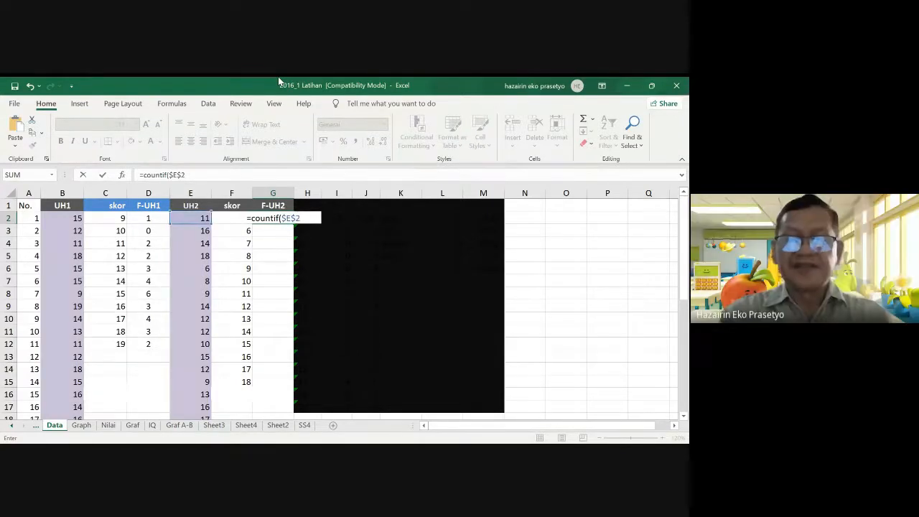
type(":")
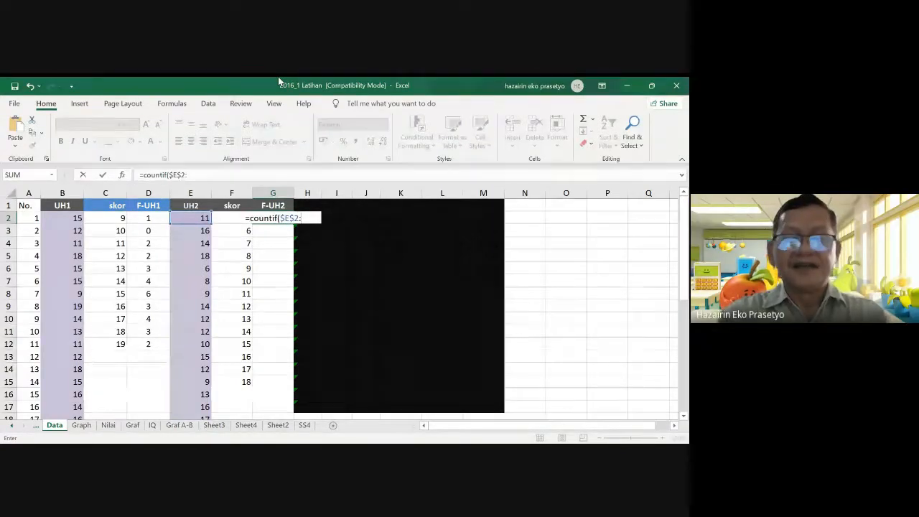
type("$")
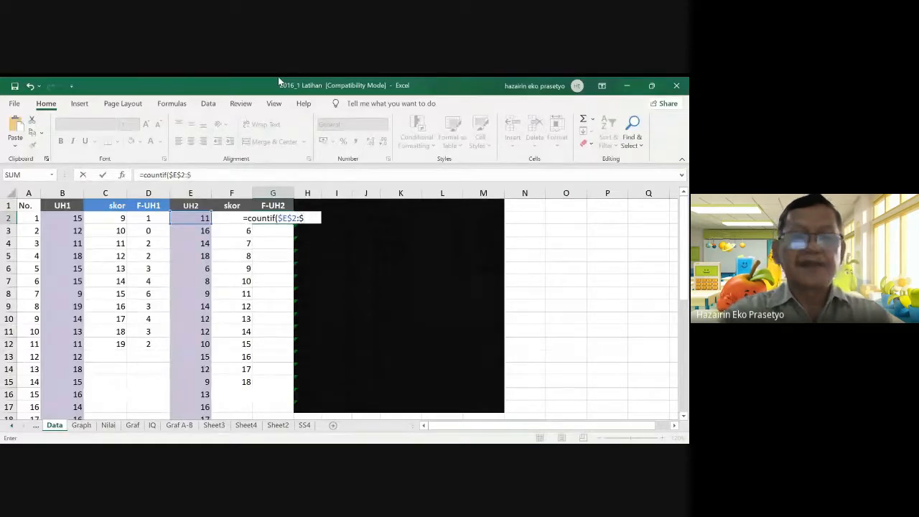
type("e")
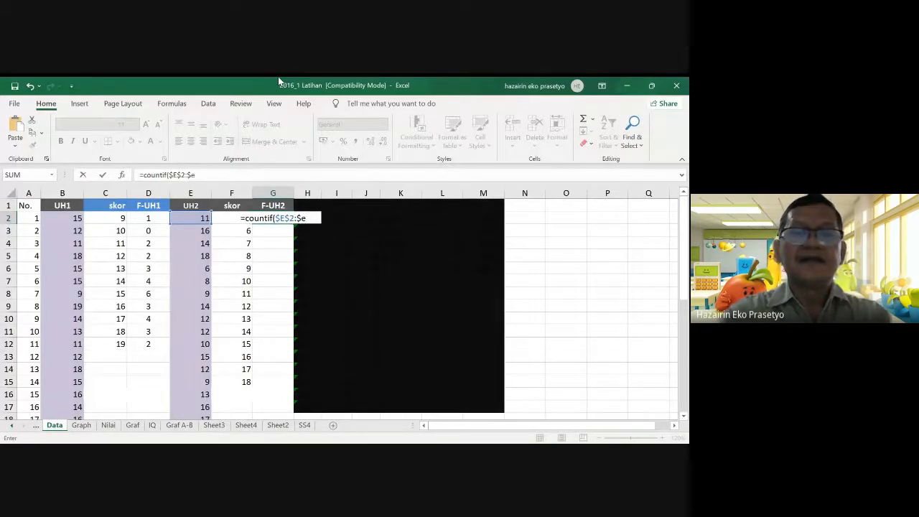
key("BackSpace")
type("E")
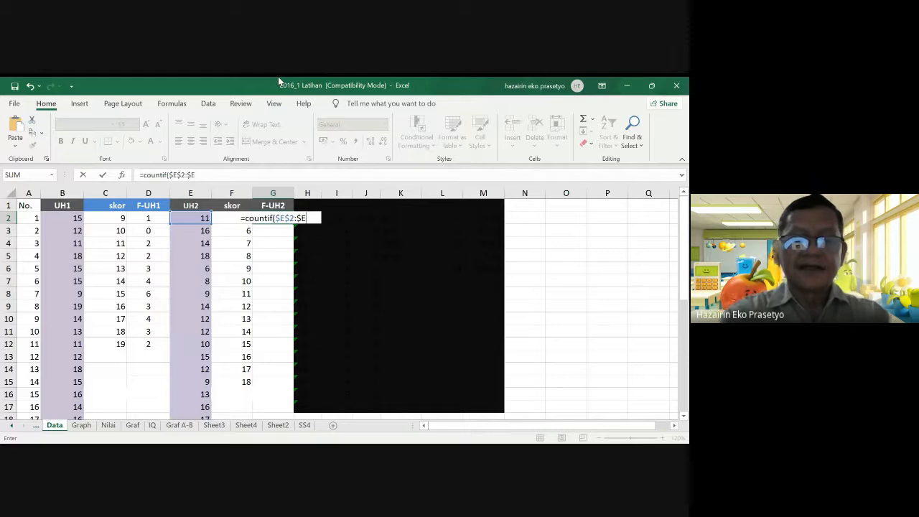
type("$31")
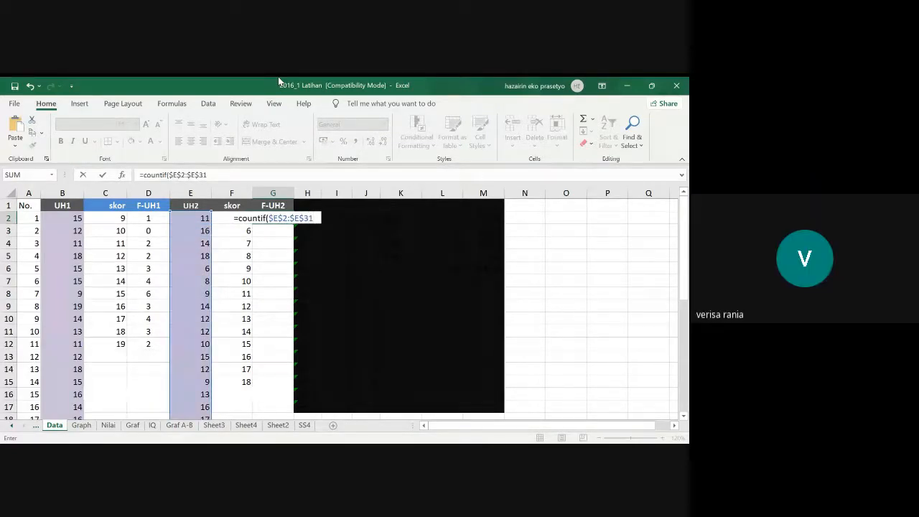
type(";")
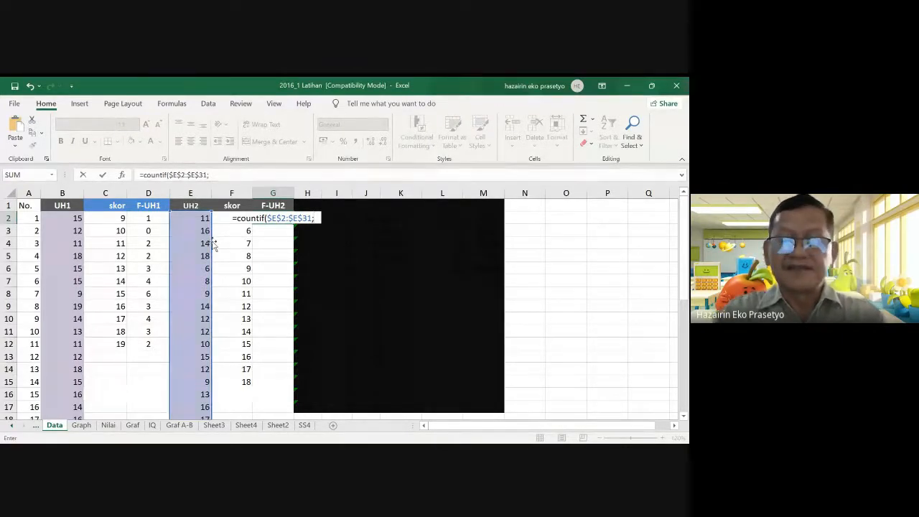
type("\"5")
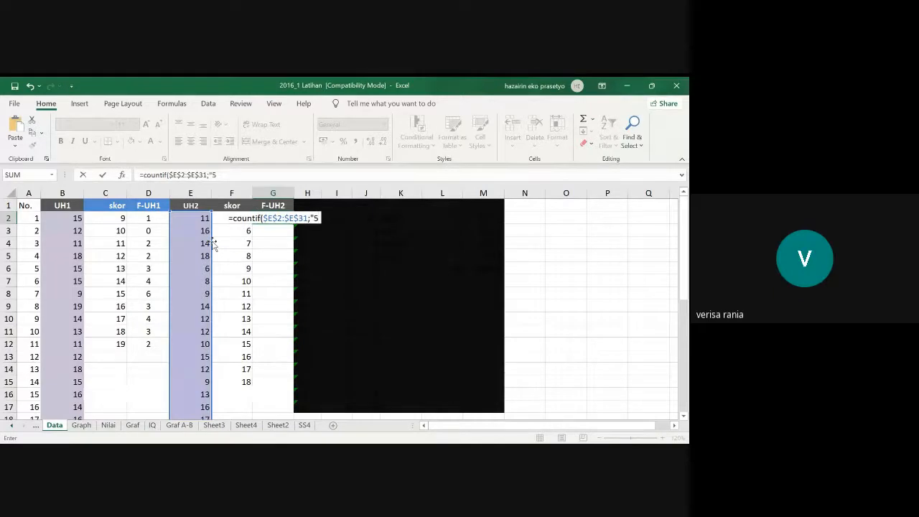
type("\")")
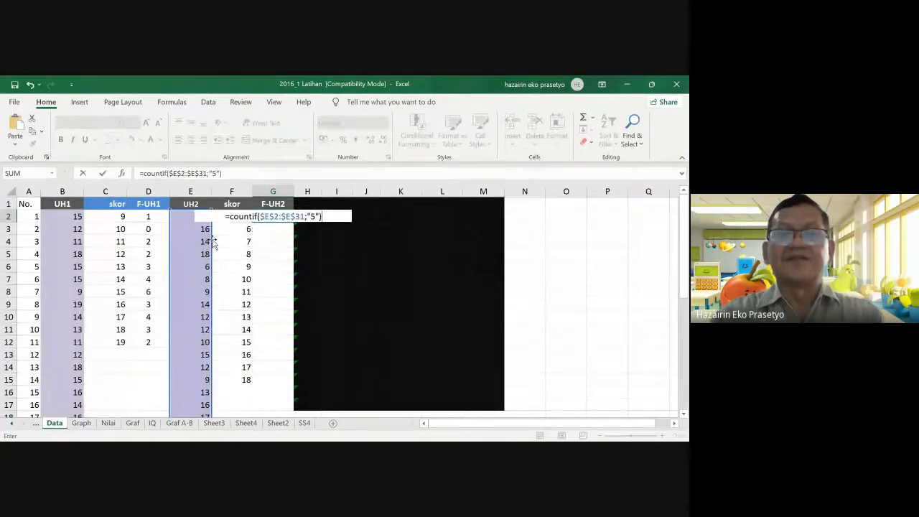
key("Return")
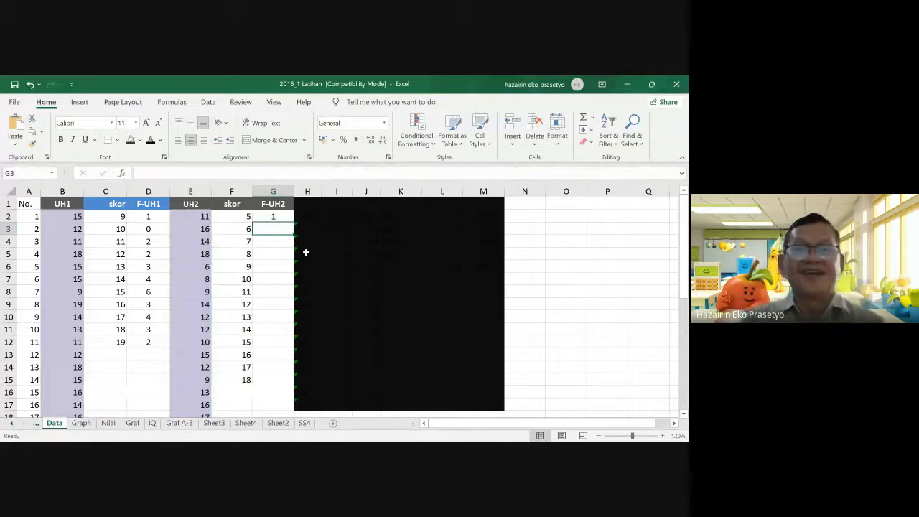
left_click(284, 216)
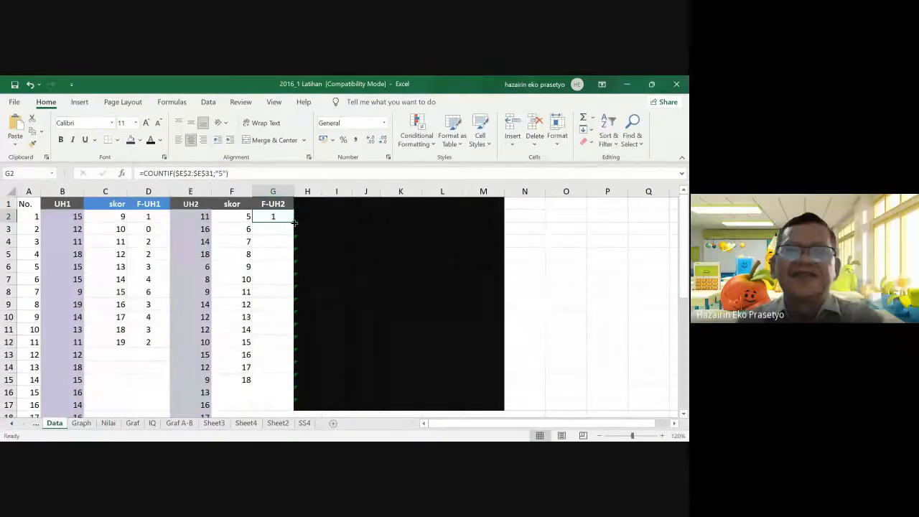
left_click_drag(295, 223, 295, 386)
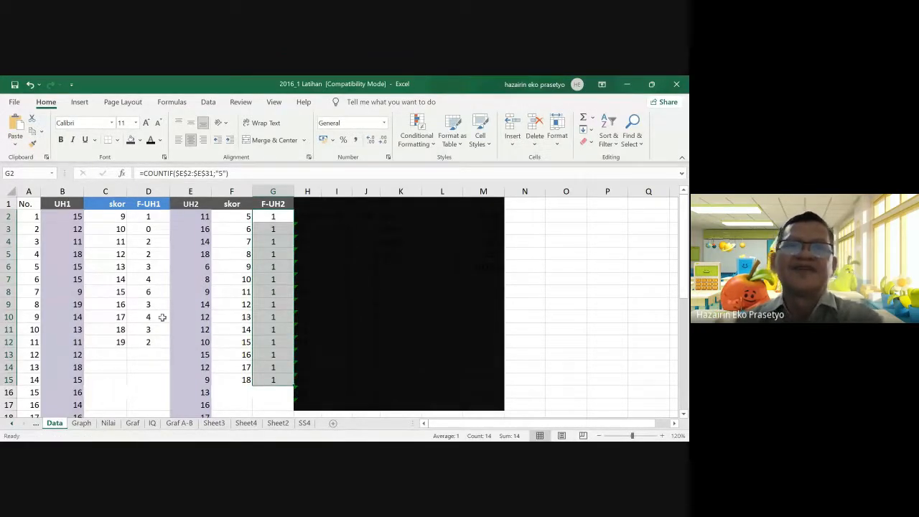
- Set the COUNTIF criterion in cell G3 to "6" and match the criterion in cell G4 to its score of 7
left_click(271, 230)
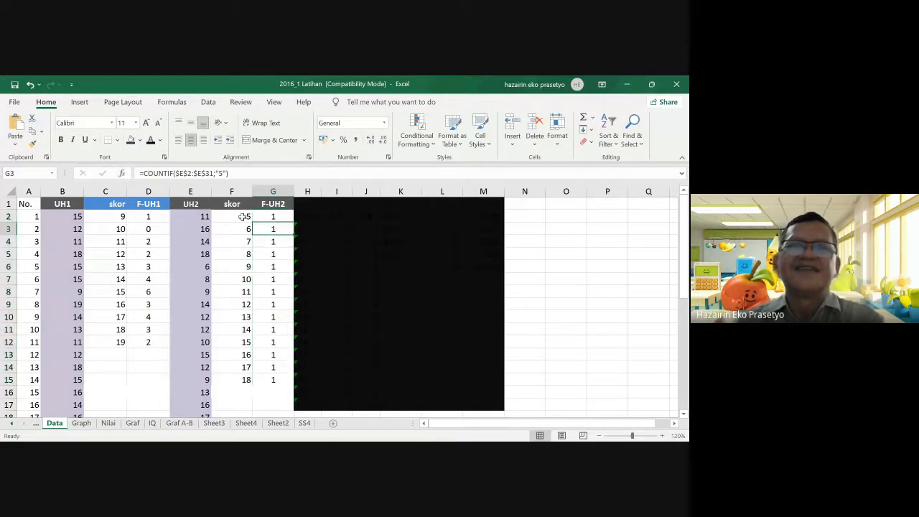
double_click(220, 175)
type("5")
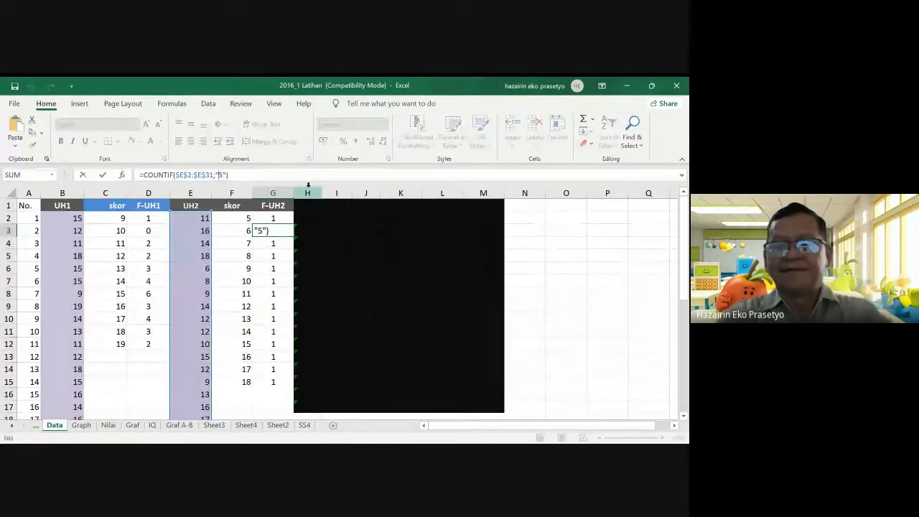
key("BackSpace")
type("6")
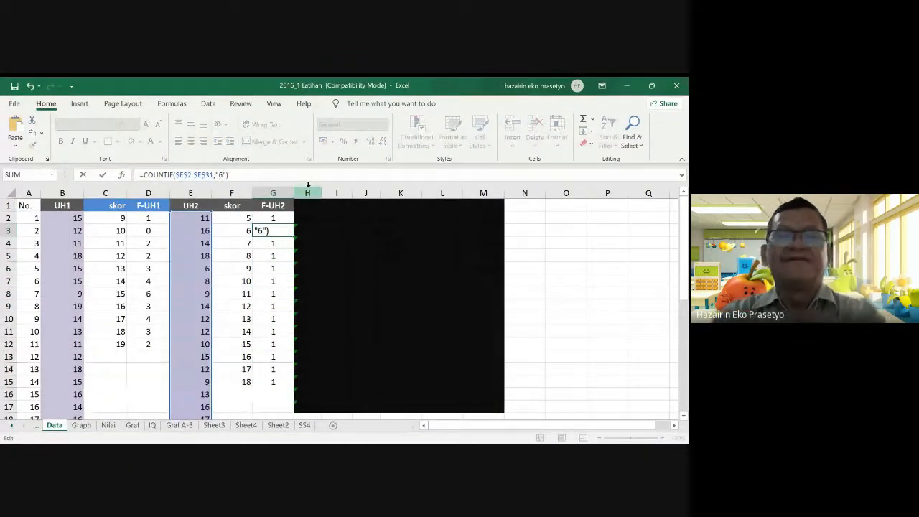
key("Return")
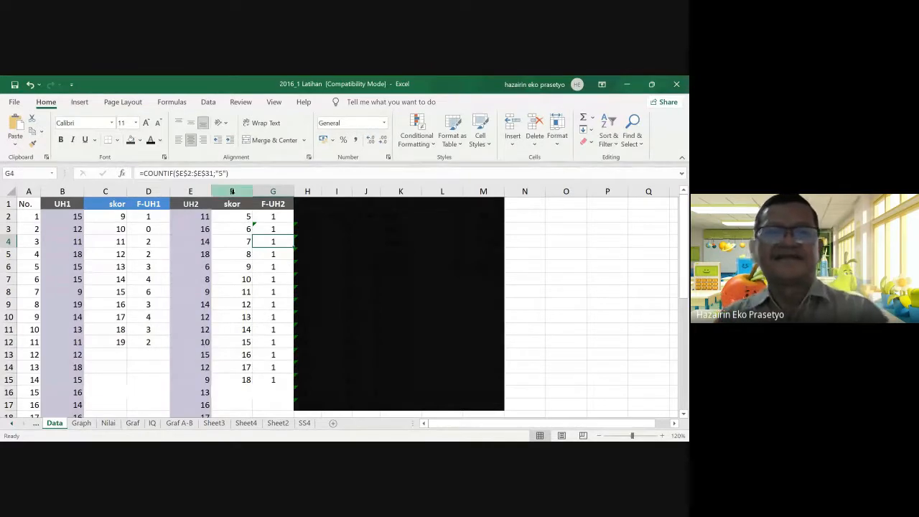
left_click(220, 173)
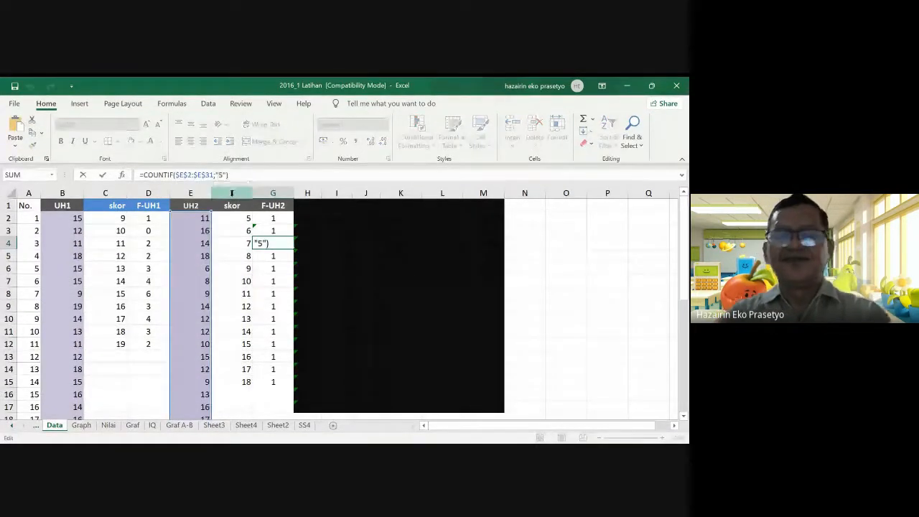
key("Return")
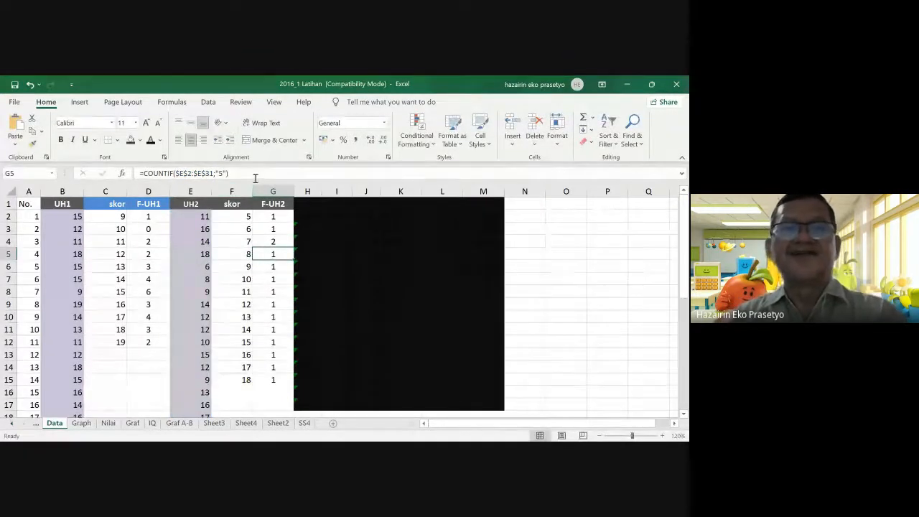
- Set the COUNTIF criterion in cell G5 to "8" and in cell G6 to "9"
left_click(220, 177)
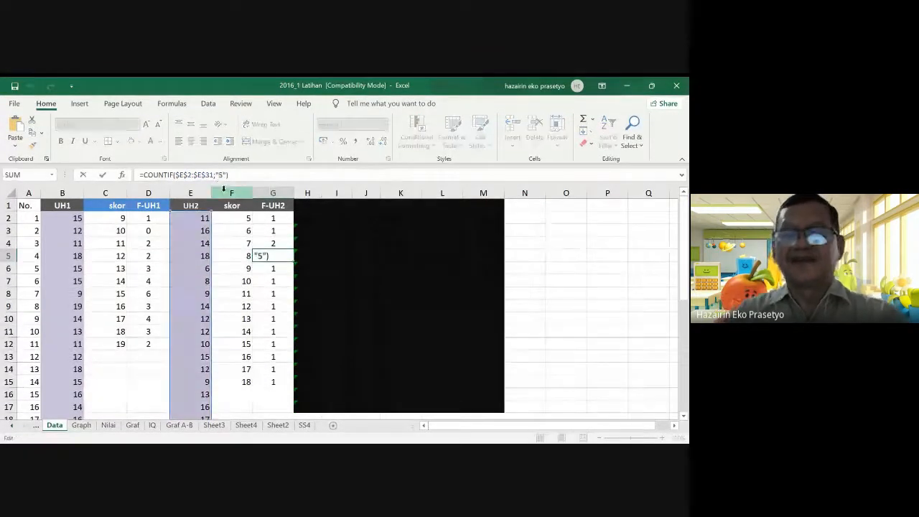
key("BackSpace")
type("8")
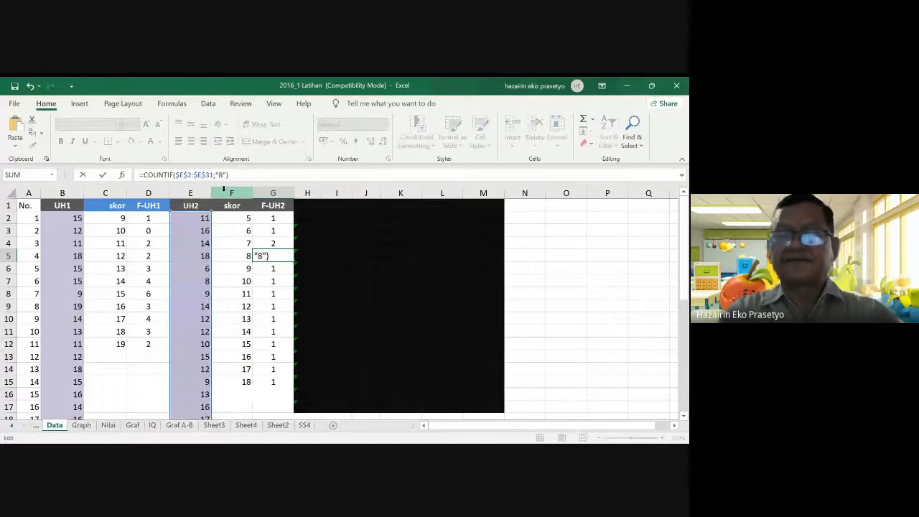
key("Return")
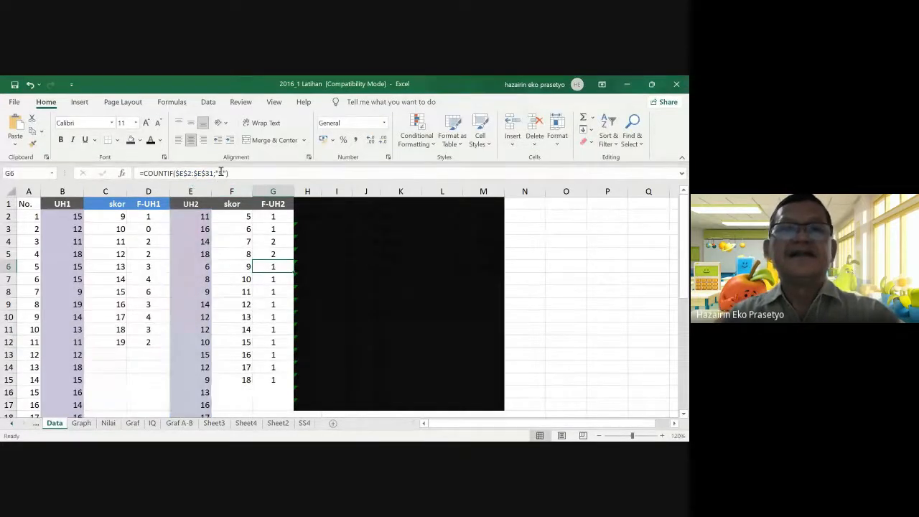
left_click(220, 173)
key("BackSpace")
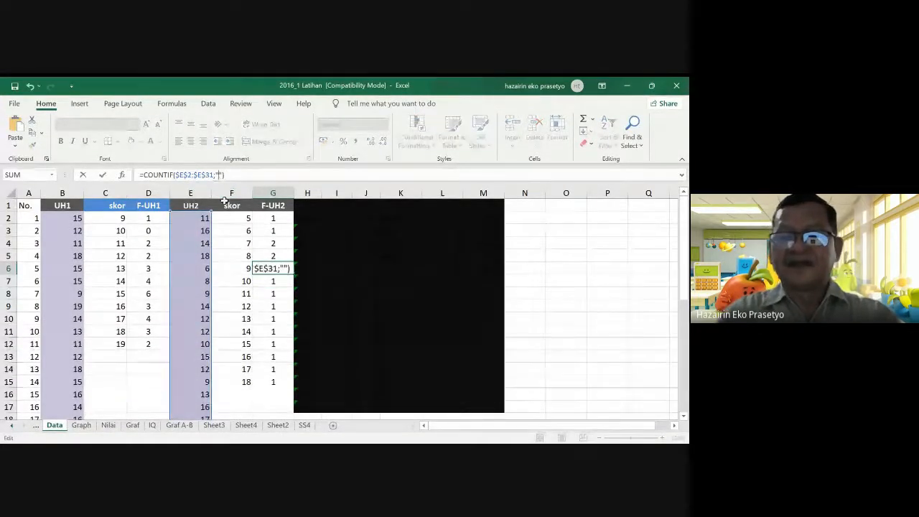
type("9")
key("Return")
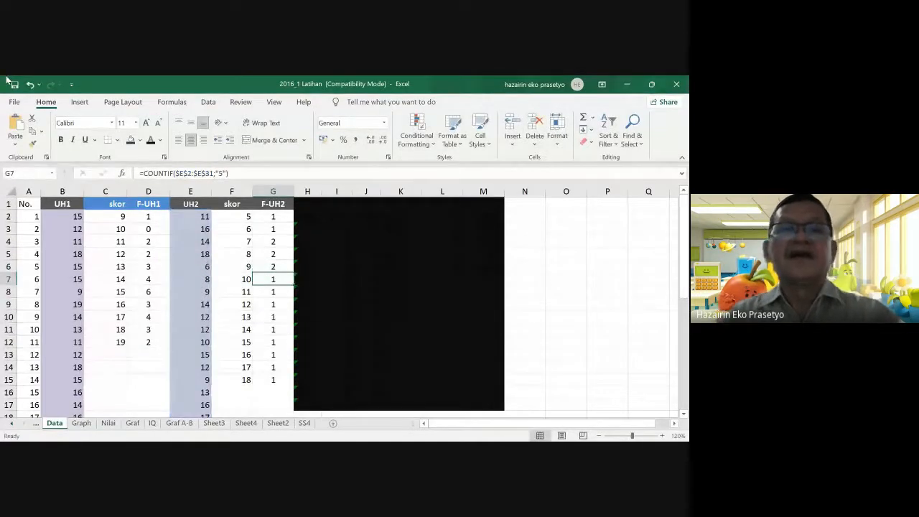
- Set the COUNTIF criterion in cell G7 to "10" and in cell G8 to "11"
left_click(220, 173)
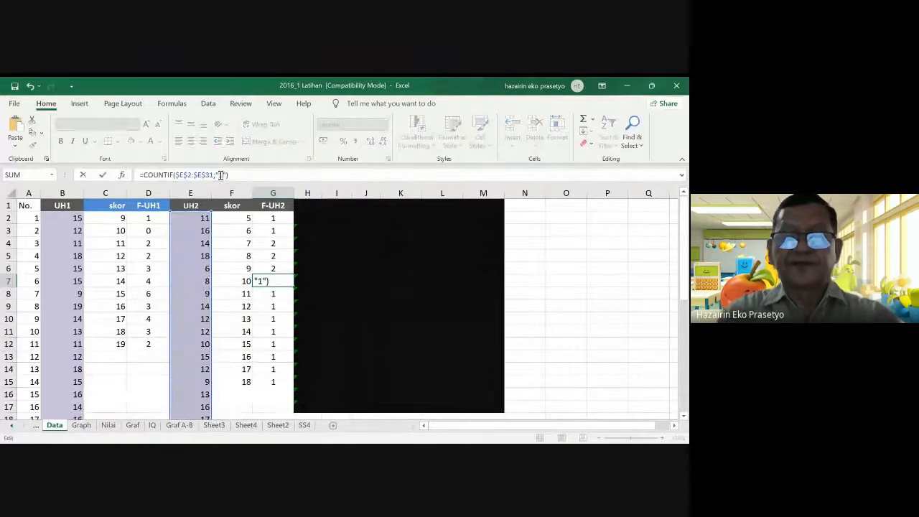
type("0")
key("Return")
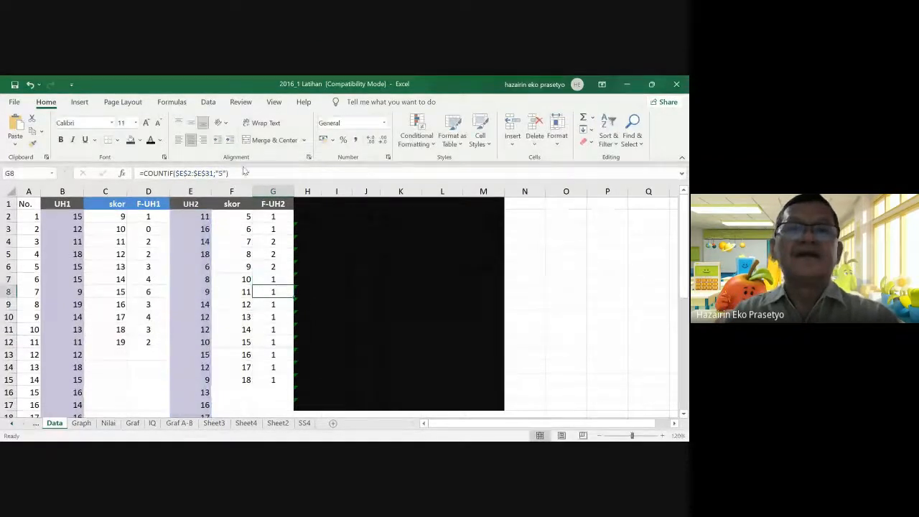
left_click(218, 173)
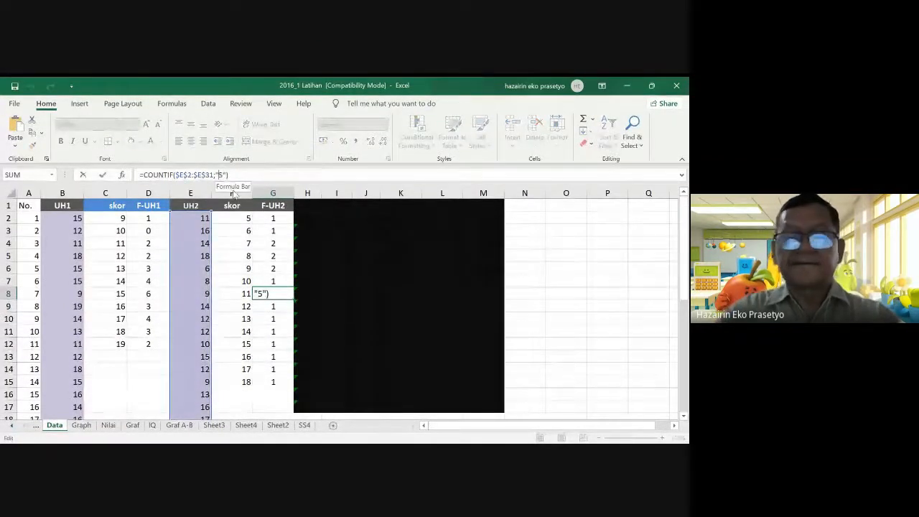
type("11")
key("Delete")
key("Return")
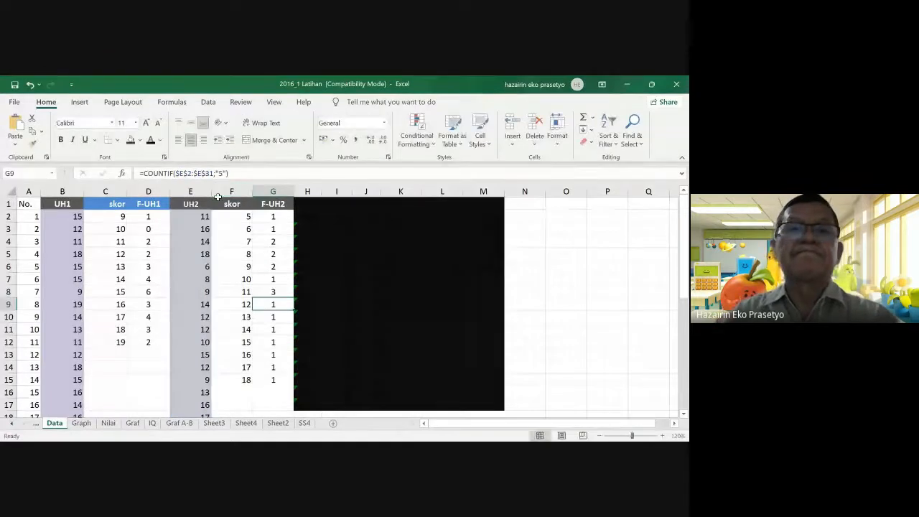
- Set the COUNTIF criterion in cell G9 to "12" and in cell G10 to "13"
left_click(221, 175)
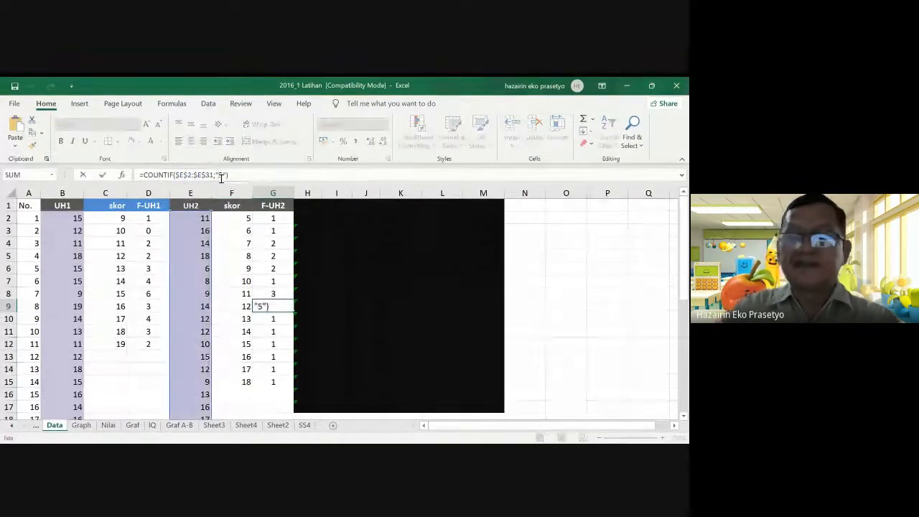
key("BackSpace")
type("12")
key("Return")
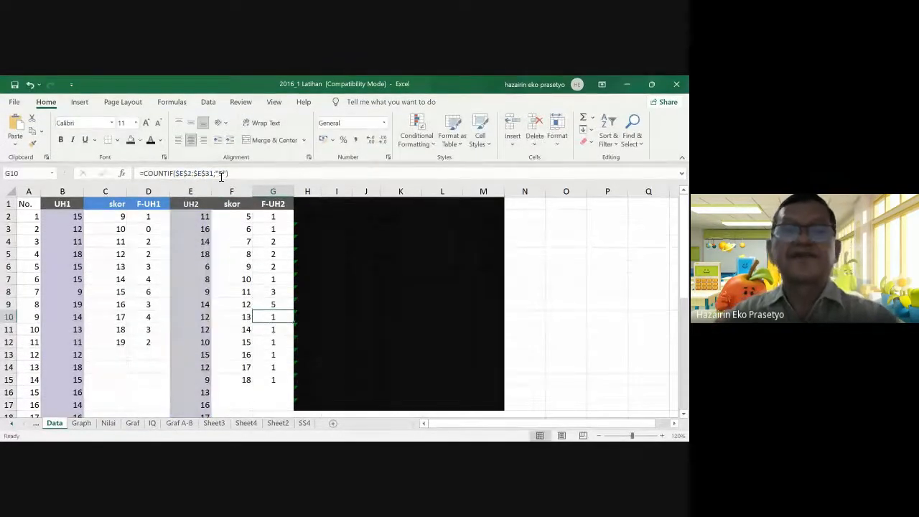
left_click(221, 175)
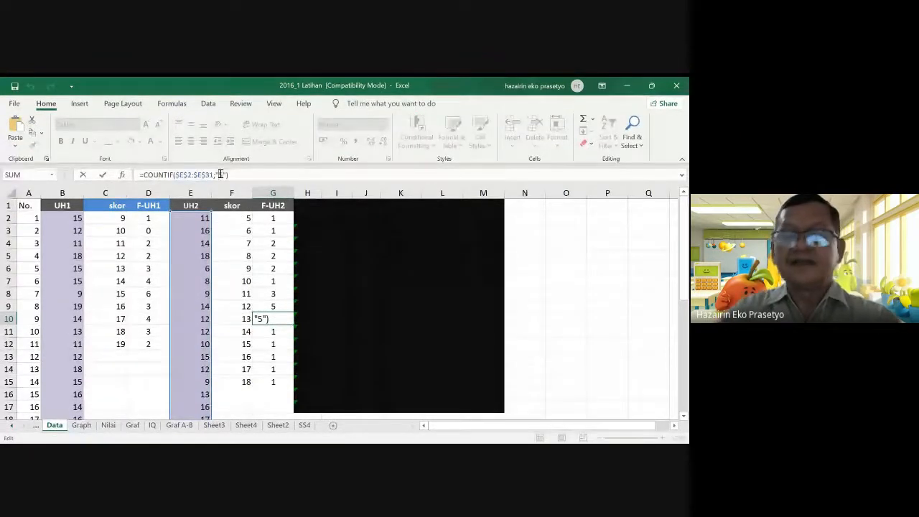
key("BackSpace")
type("13")
key("Return")
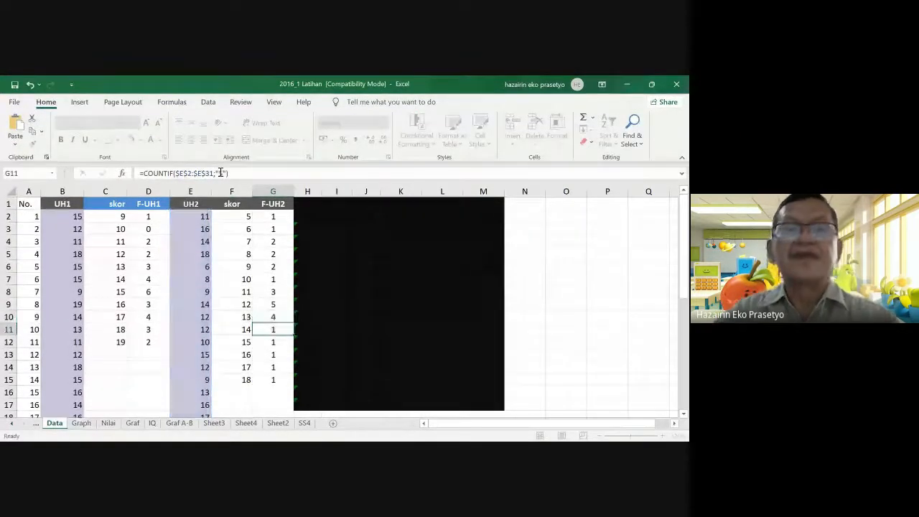
- Set the COUNTIF criterion in cell G11 to "14" and match the criterion in cell G12 to its score of 15
left_click(221, 173)
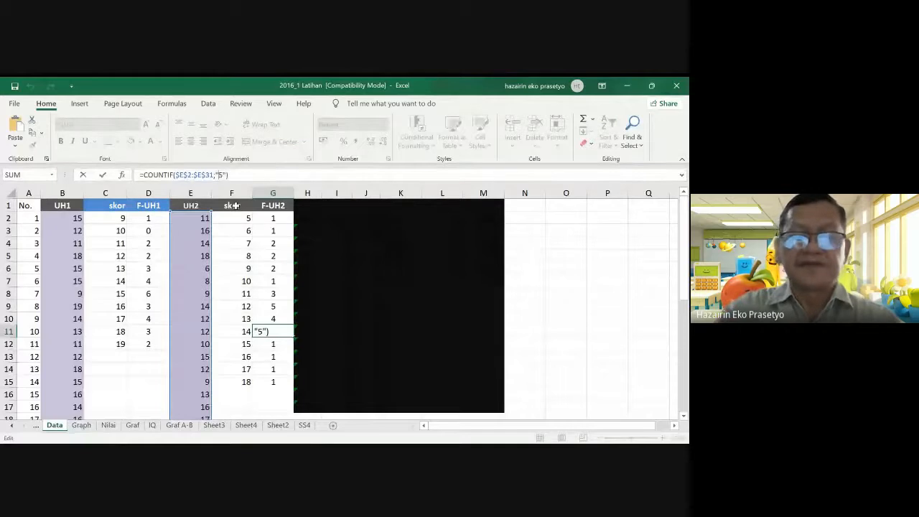
type("14")
key("Return")
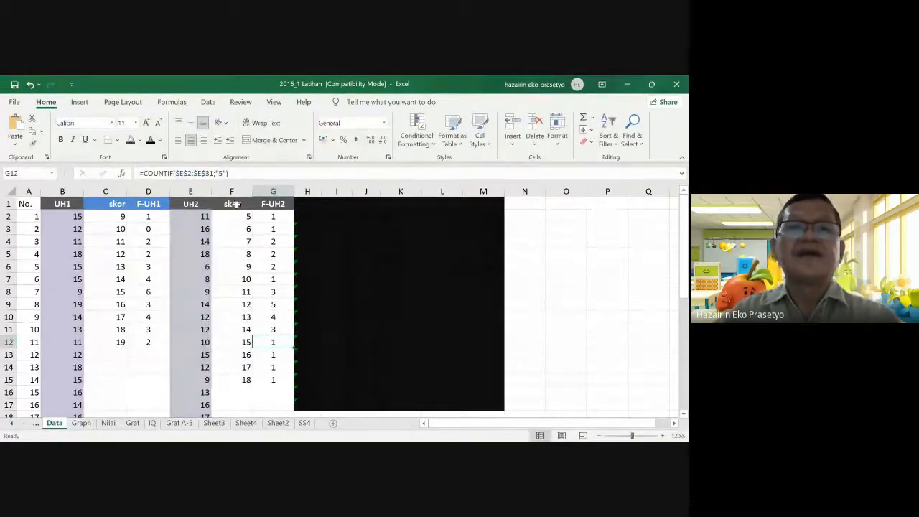
left_click(221, 173)
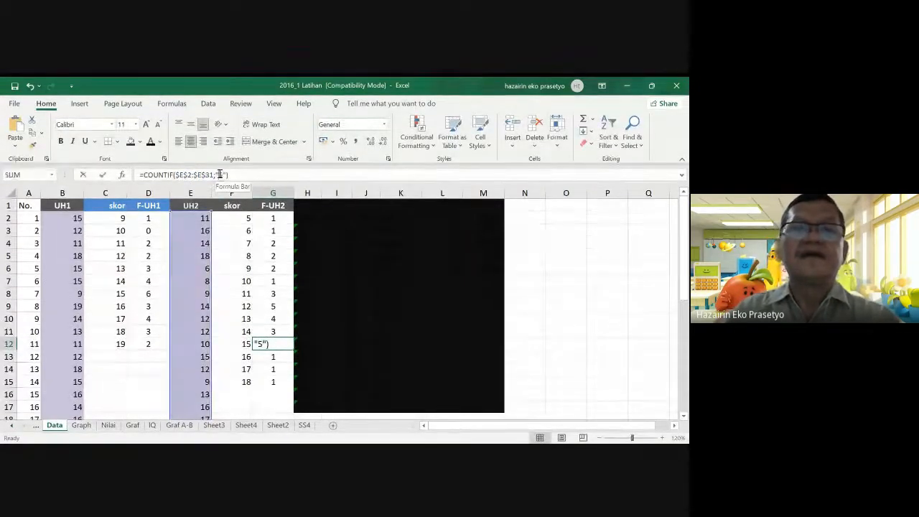
type("1")
key("Return")
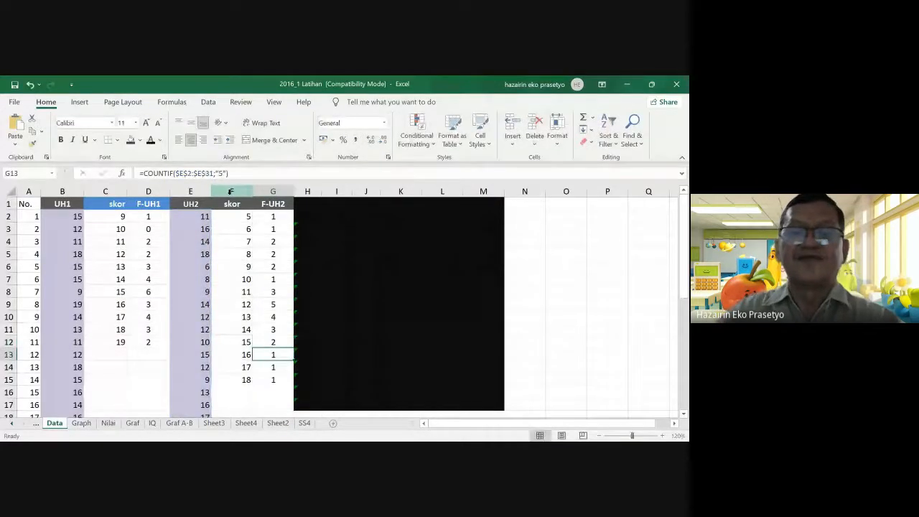
- Set the COUNTIF criterion in cell G13 to "16" and in cell G14 to "17"
left_click(221, 174)
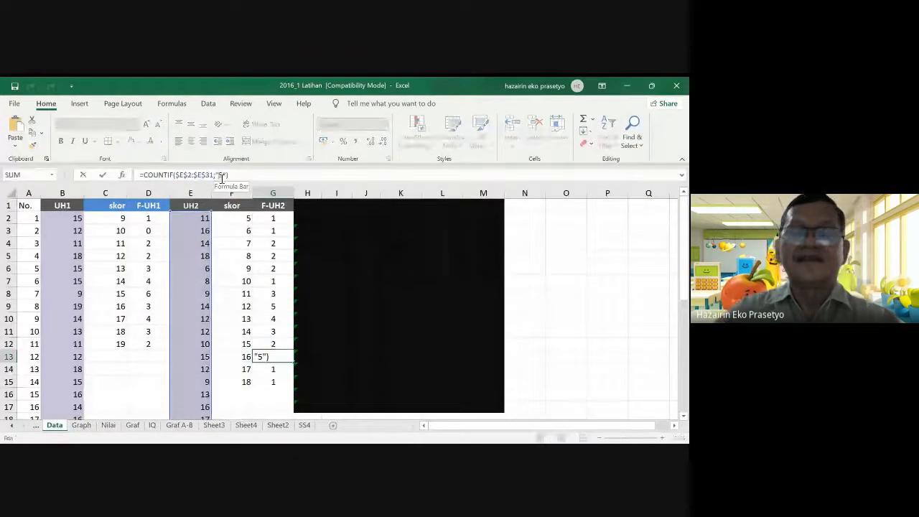
key("BackSpace")
type("16")
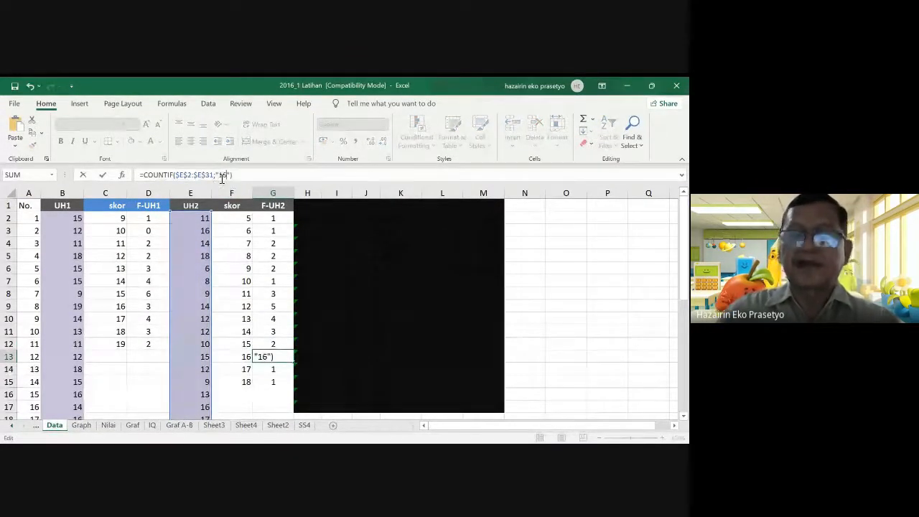
key("Return")
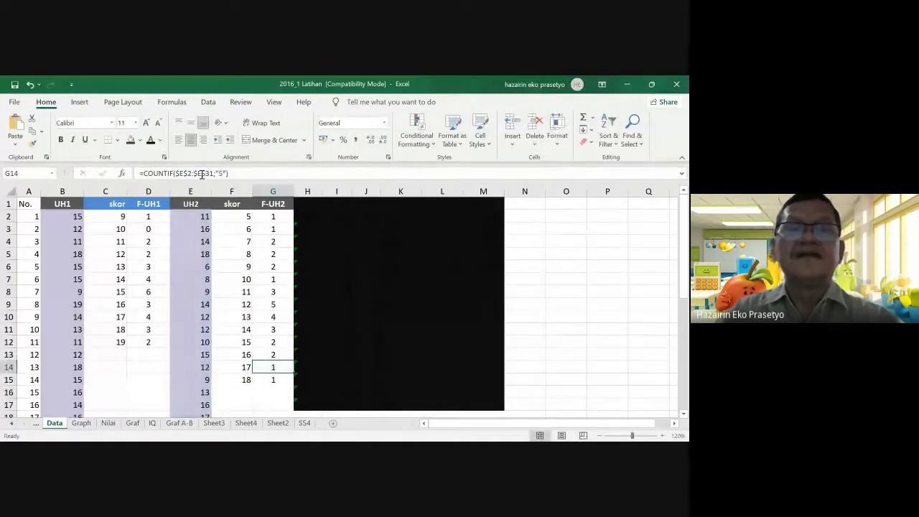
left_click(217, 175)
key("BackSpace")
type("17")
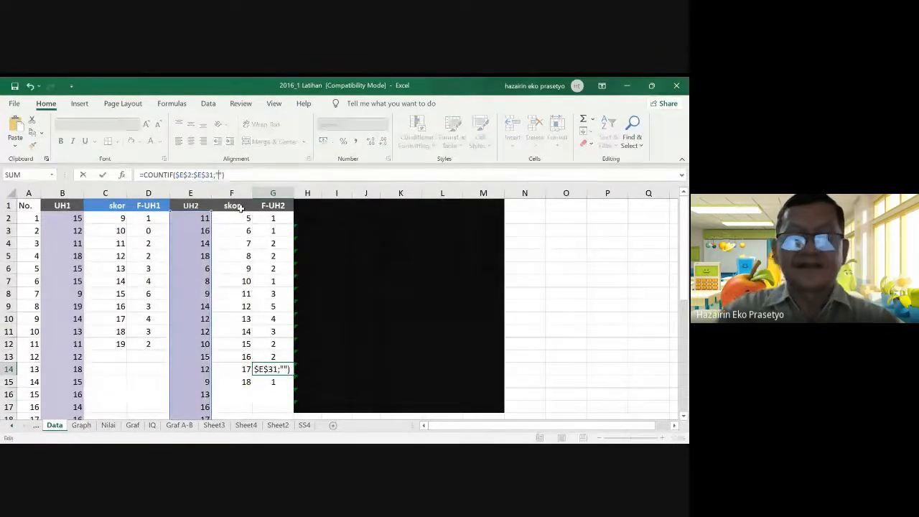
key("Return")
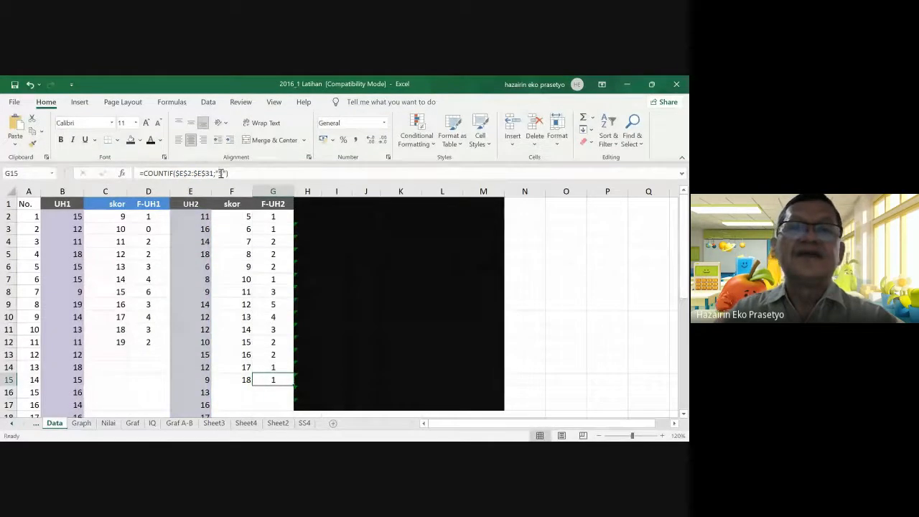
- Set the COUNTIF criterion in cell G15 to "18" and return to cell G2
left_click(221, 173)
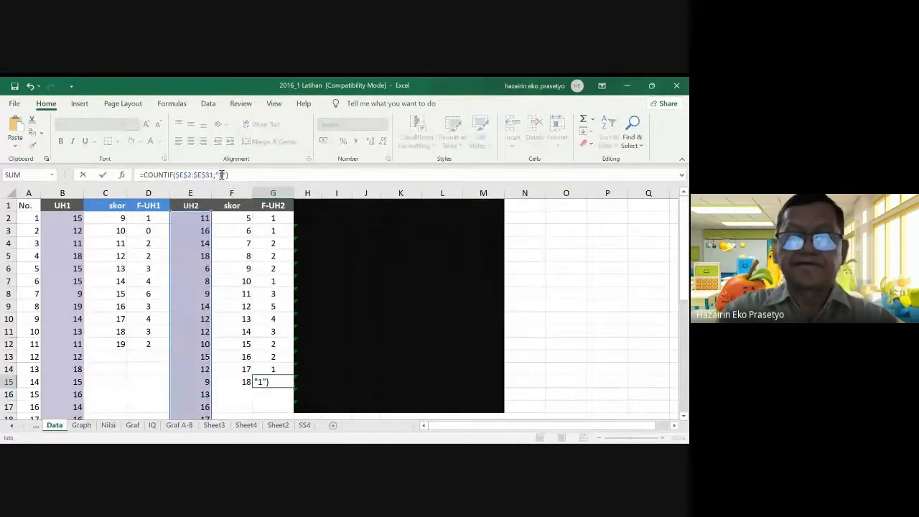
type("8")
key("Return")
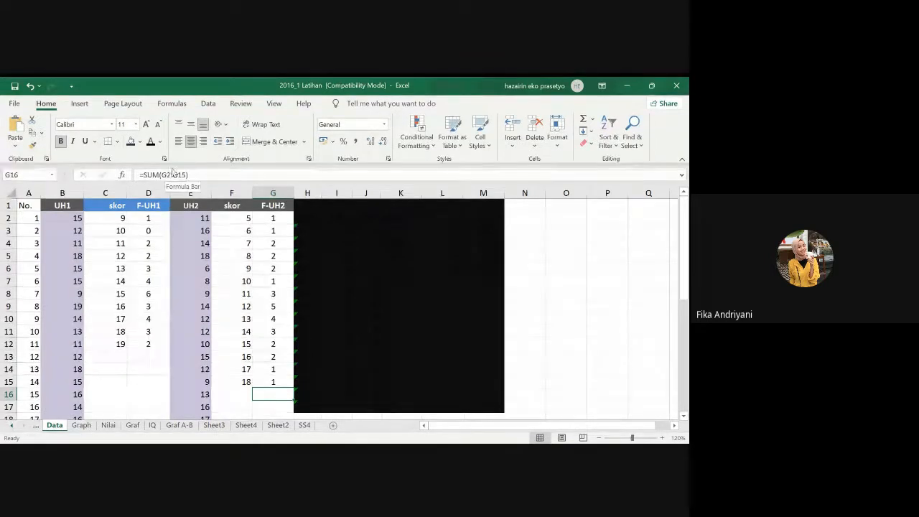
left_click(271, 216)
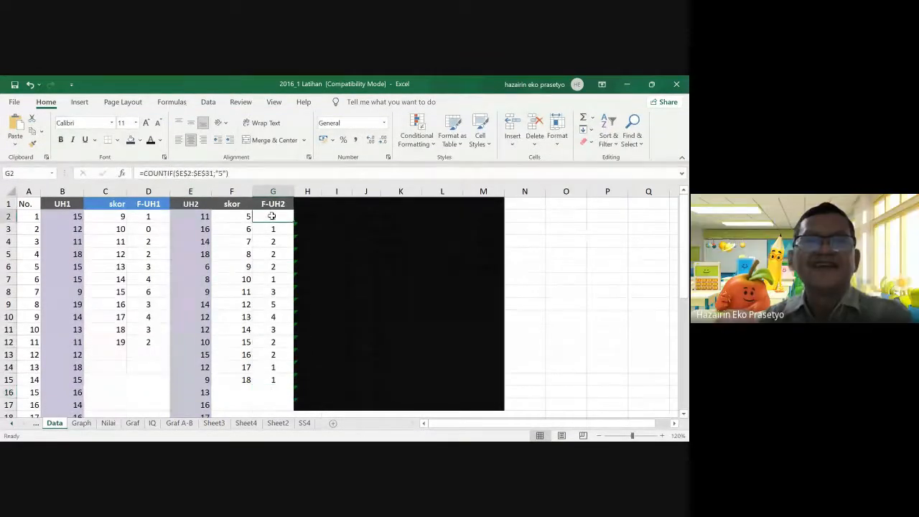
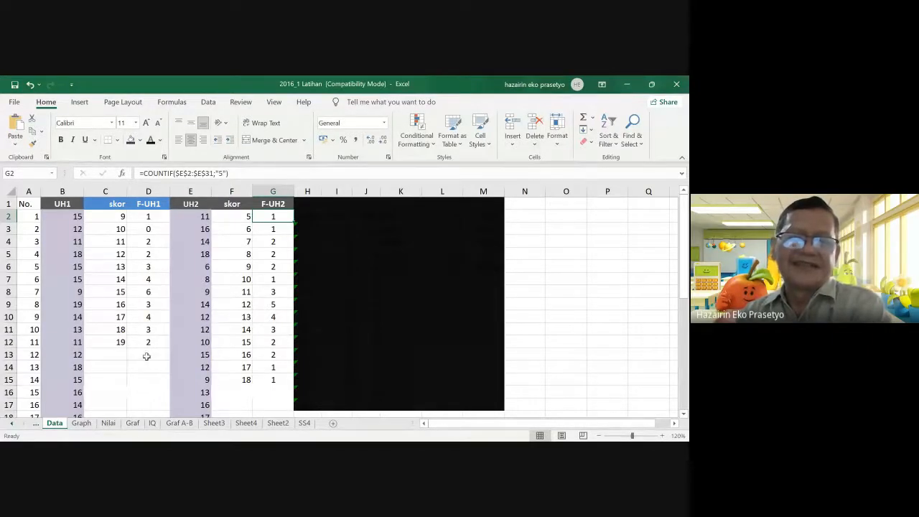
- Replace the hidden label in cell C16 with "Mean" and set its font colour to black
left_click(109, 357)
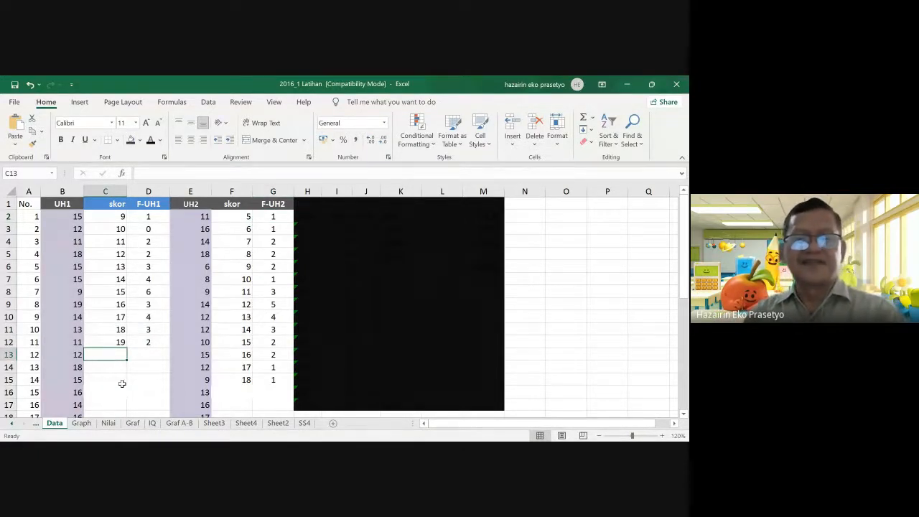
left_click(118, 392)
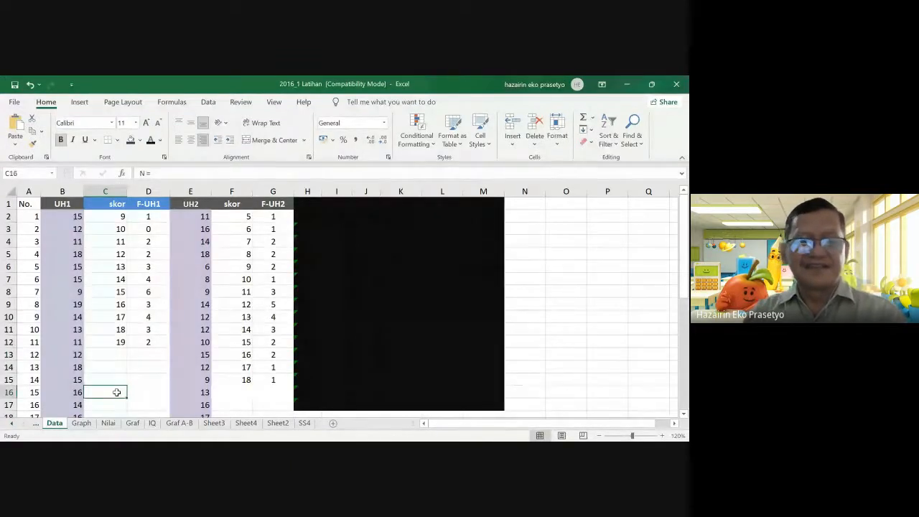
type("Mean")
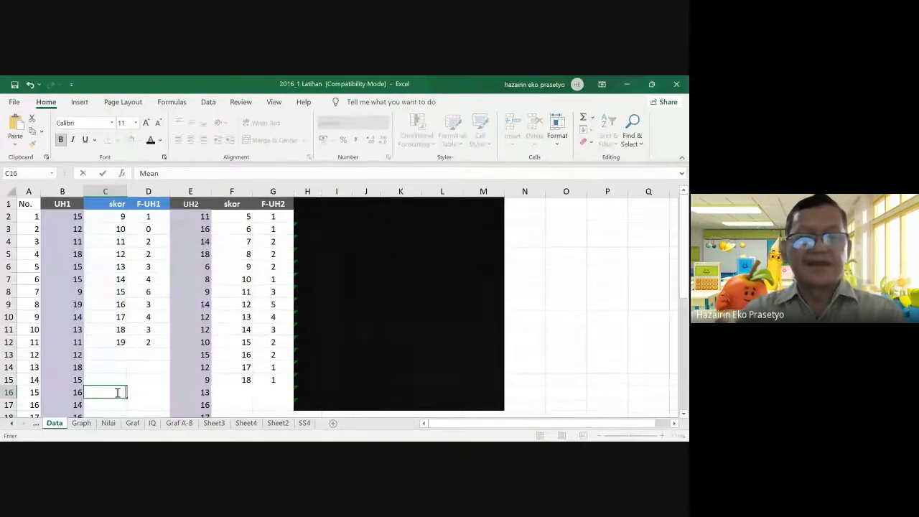
left_click(118, 392)
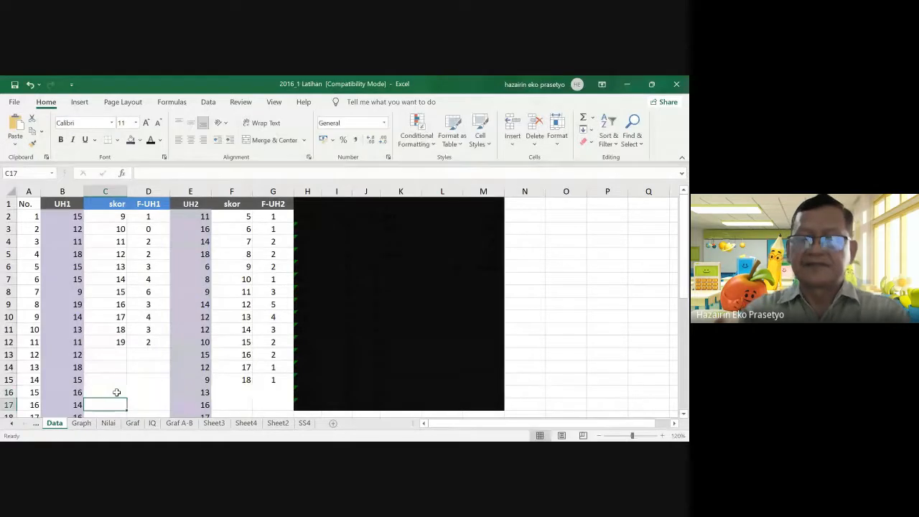
left_click(151, 139)
- Set the font colour of cell F16 to black and replace its label with "Mean"
left_click(234, 393)
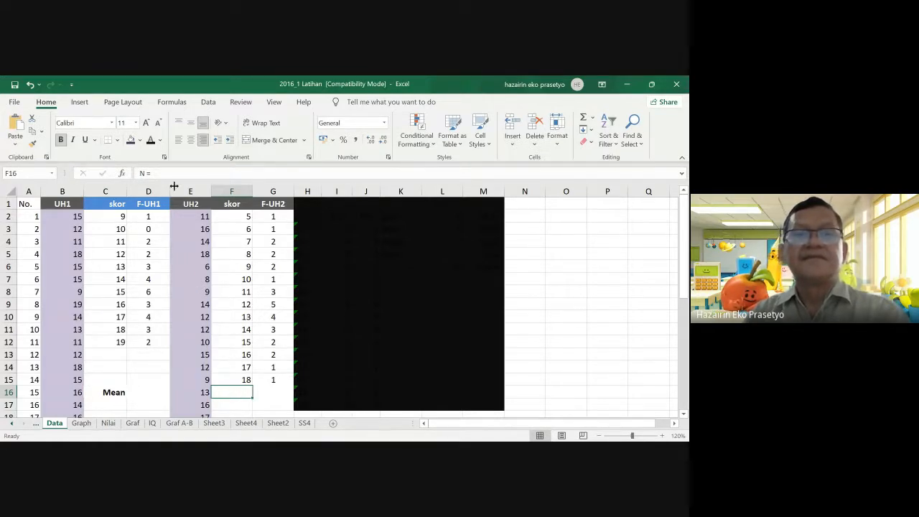
left_click(150, 141)
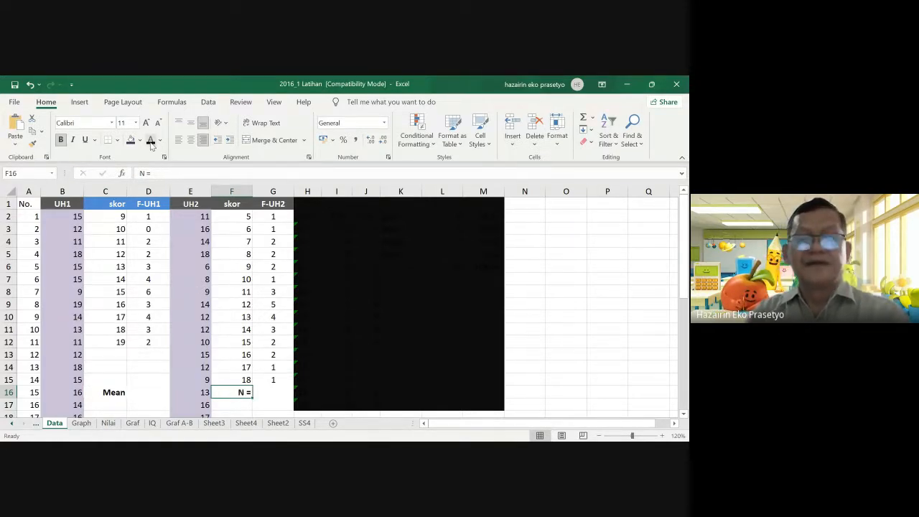
type("Me")
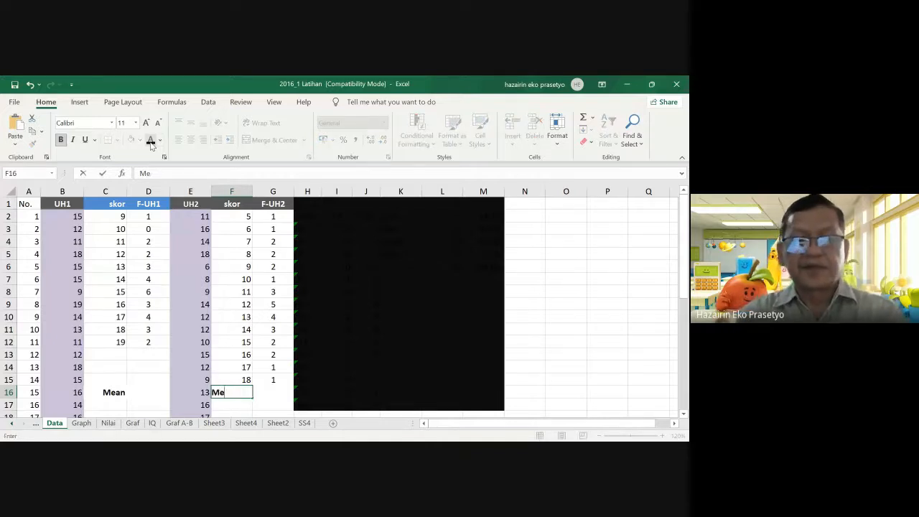
type("an")
key("Tab")
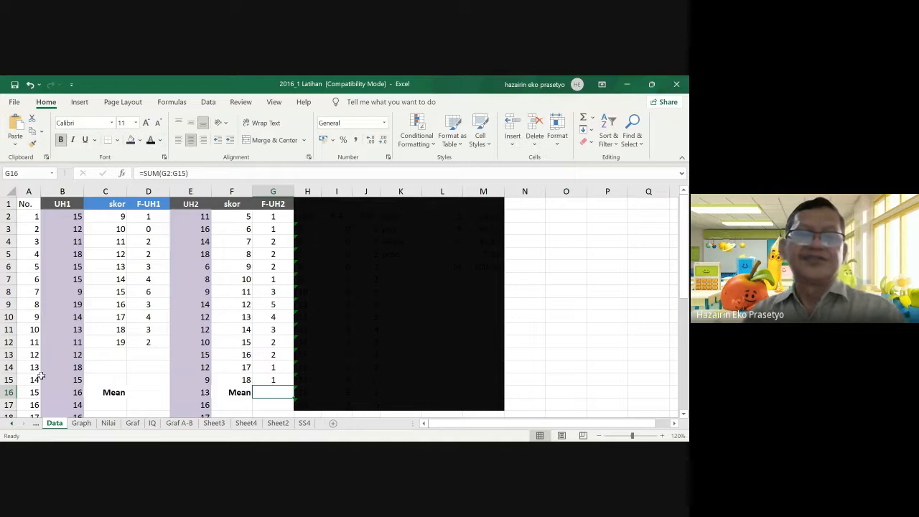
- Change the labels in cells C16 and F16 to "Average"
left_click(105, 393)
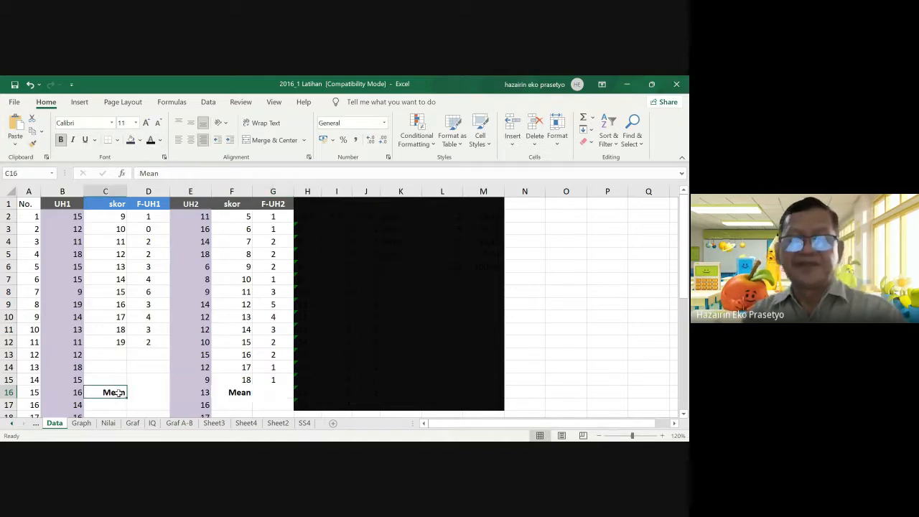
type("Averag")
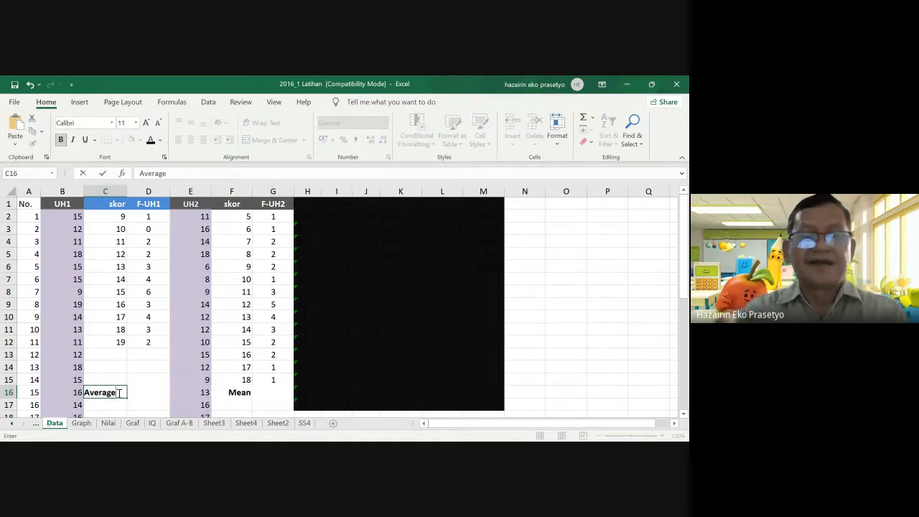
type("e")
key("Tab")
key("Tab")
key("Tab")
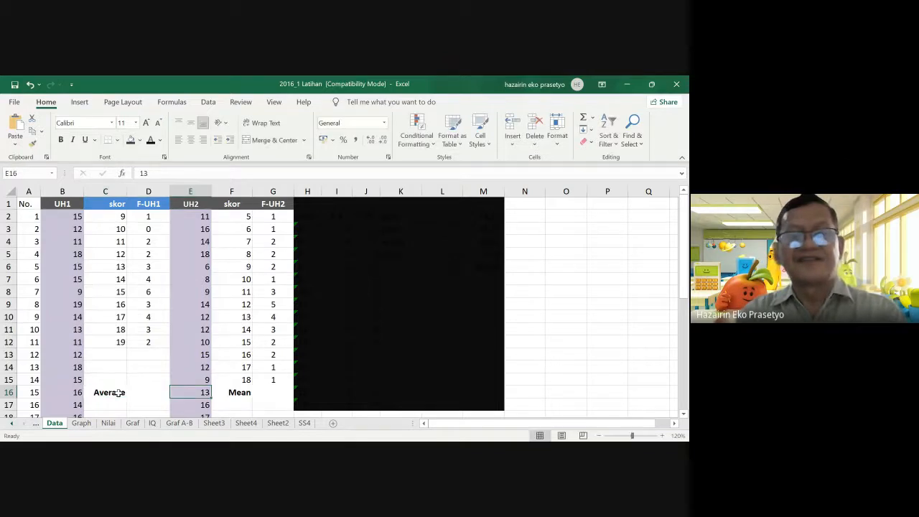
type("Av")
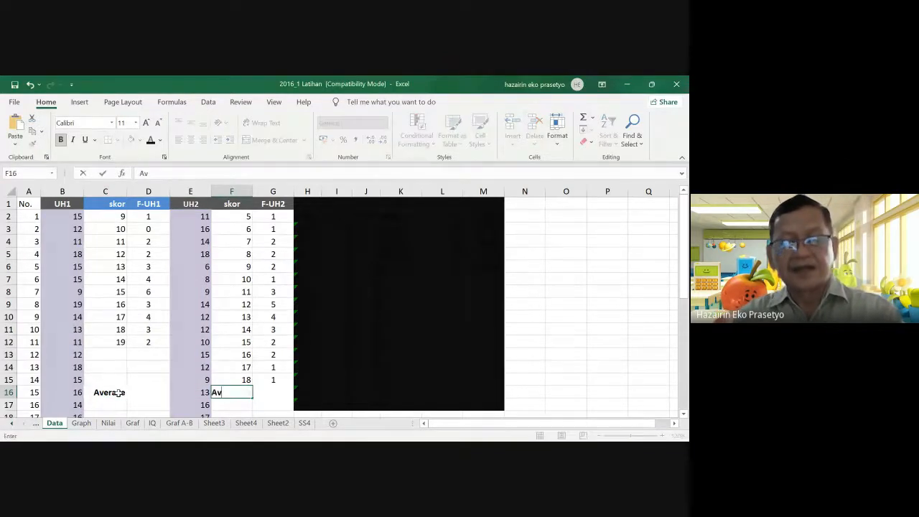
type("erage")
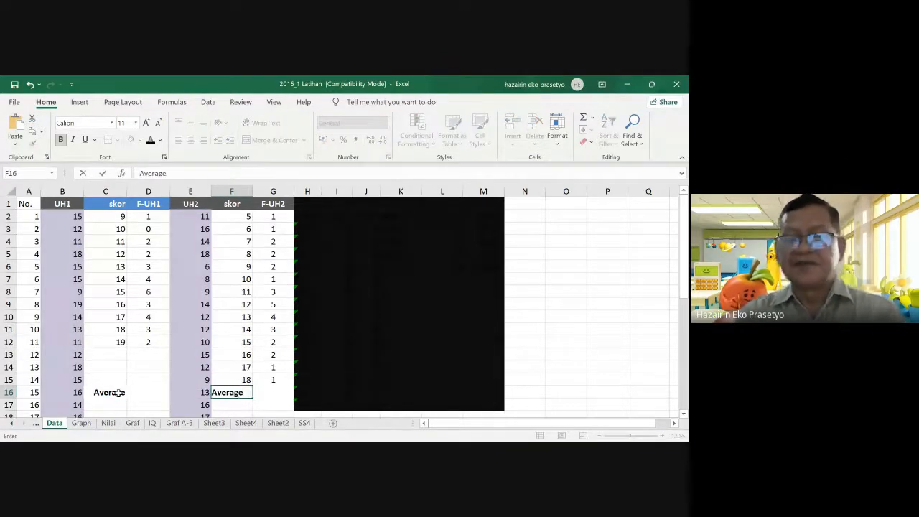
key("Return")
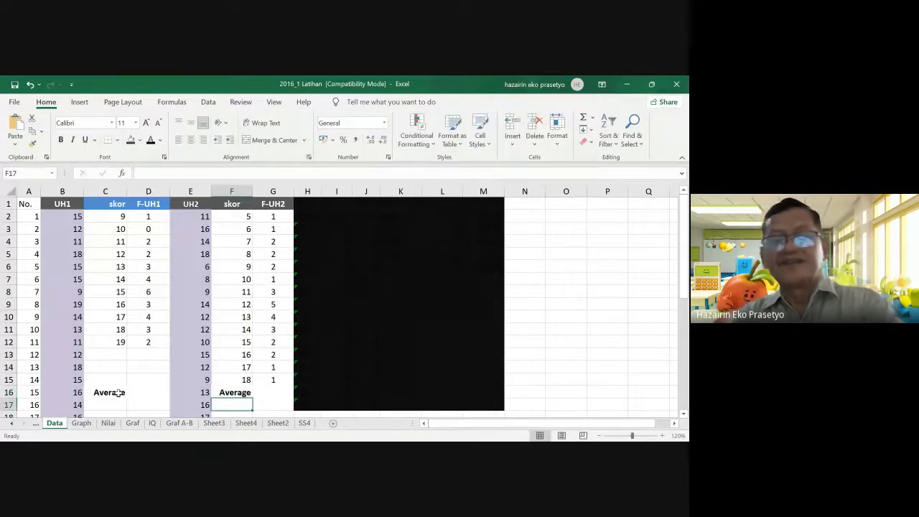
- Set the font colour of cells D16 and G16 to black and delete their SUM formulas
key("Up")
key("Left")
key("Left")
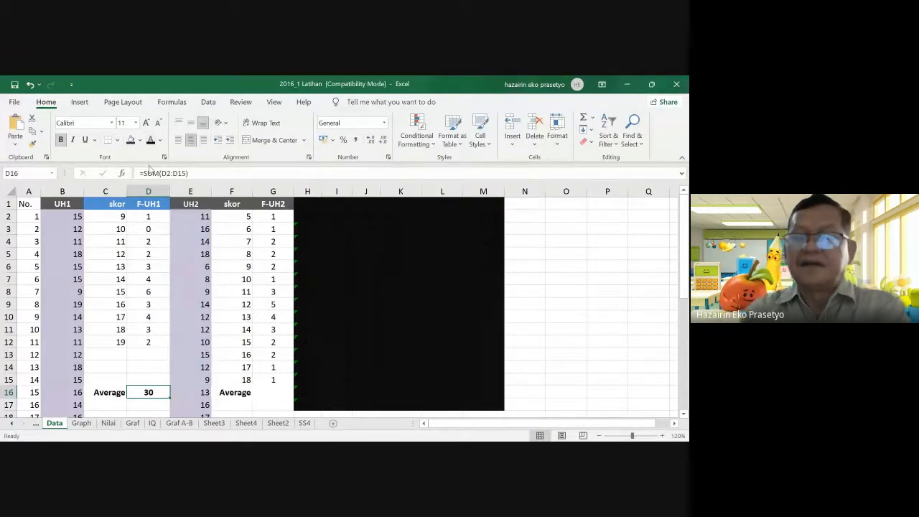
key("Delete")
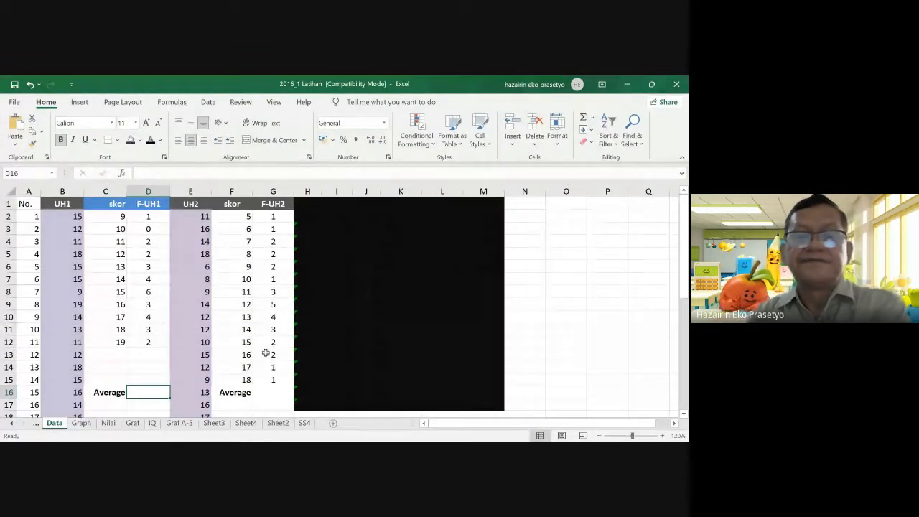
left_click(270, 392)
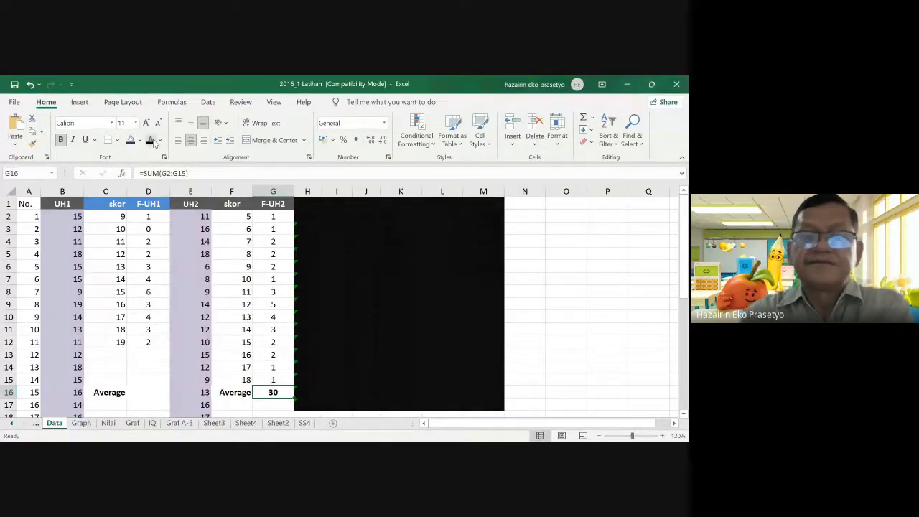
key("Delete")
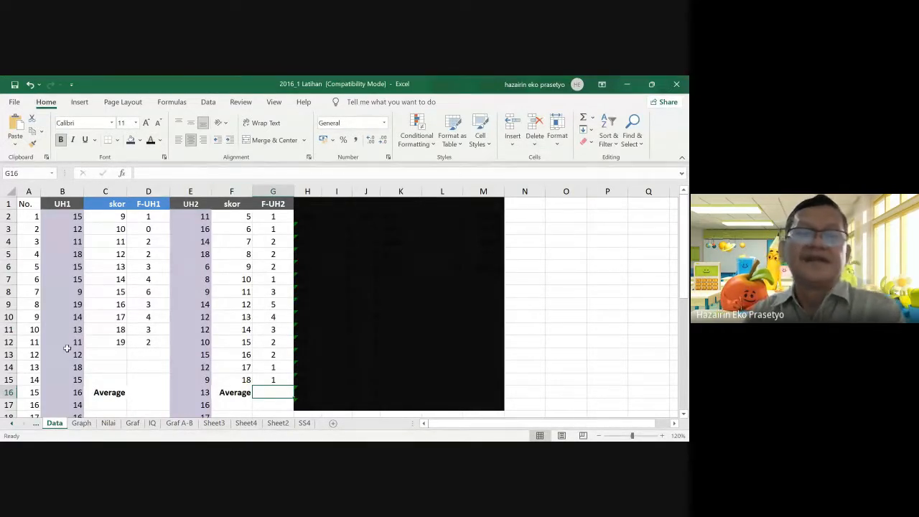
- Calculate the average of the F-UH1 frequencies in cell D16 with =AVERAGE(D2:D12)
left_click(148, 391)
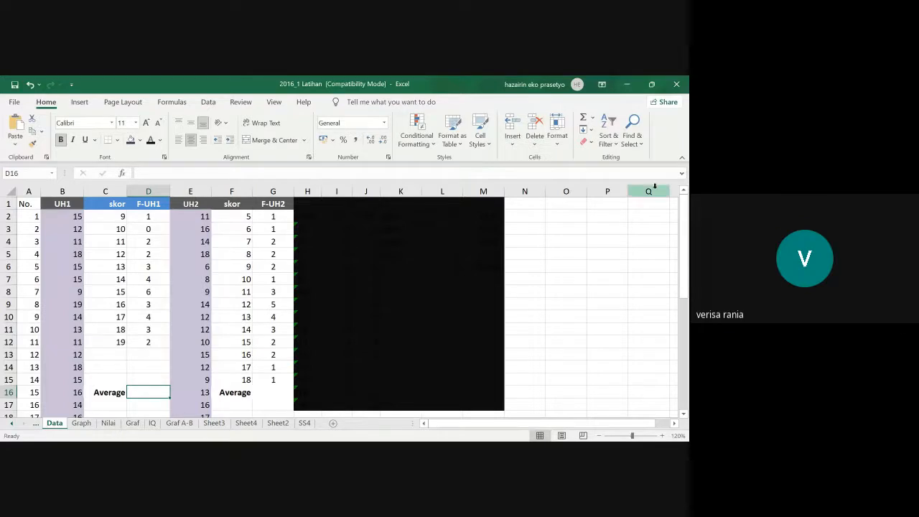
left_click(593, 120)
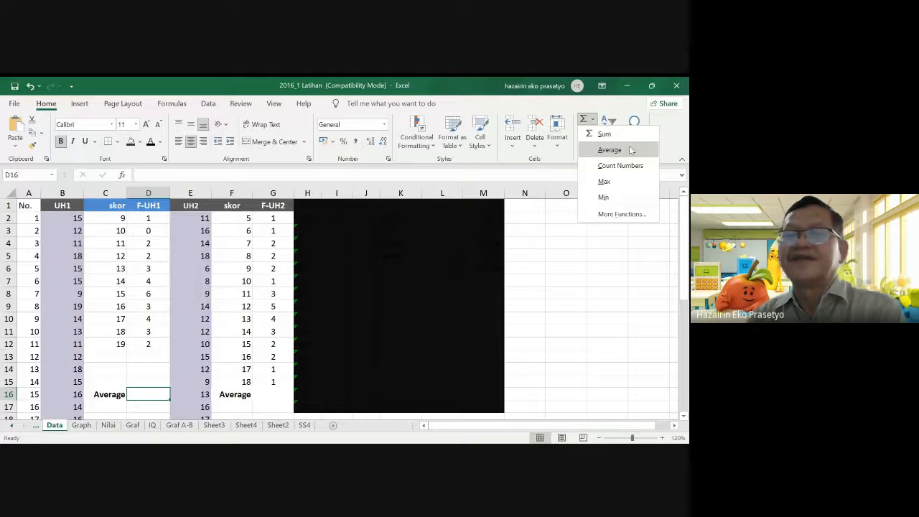
left_click(610, 150)
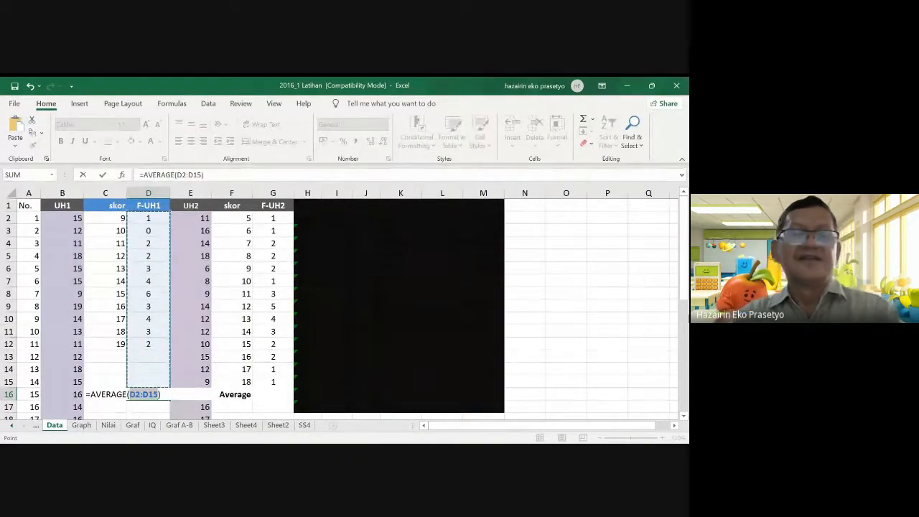
key("shift+Up")
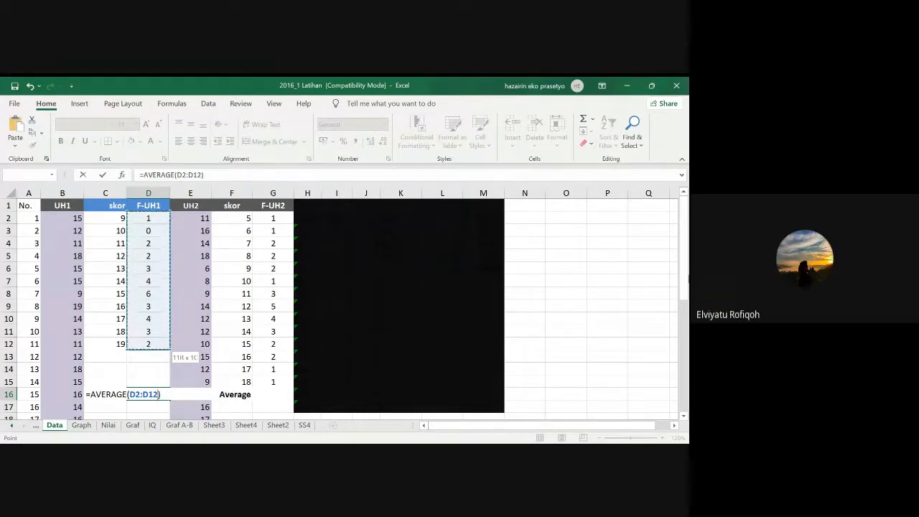
key("Return")
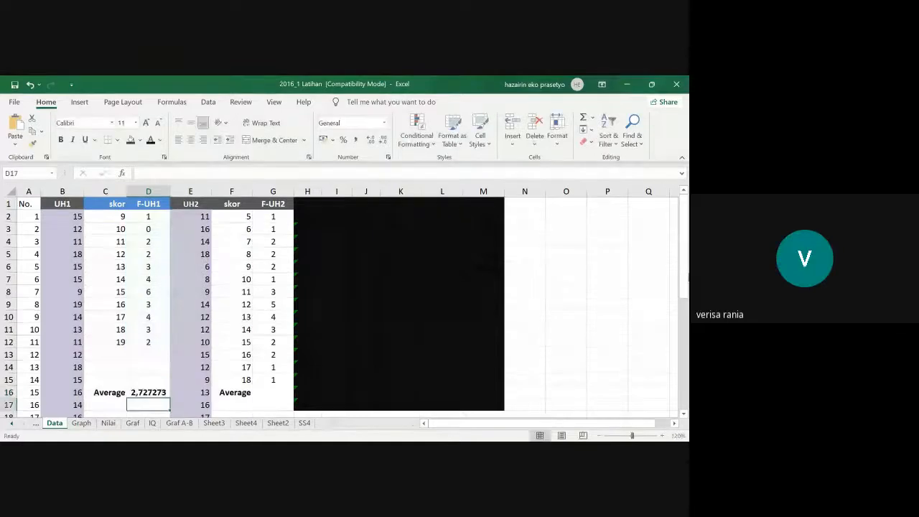
- Apply the comma style to the average in cell D16 and show it with two decimal places
left_click(135, 395)
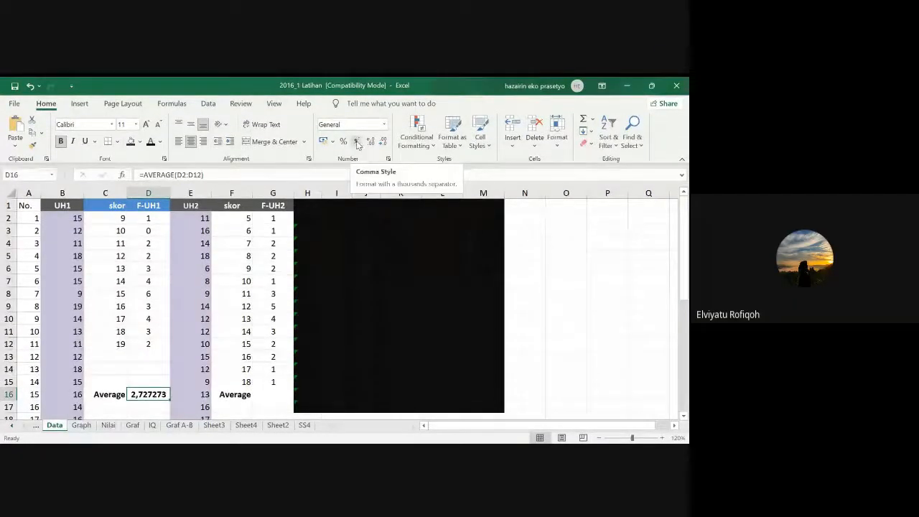
left_click(357, 142)
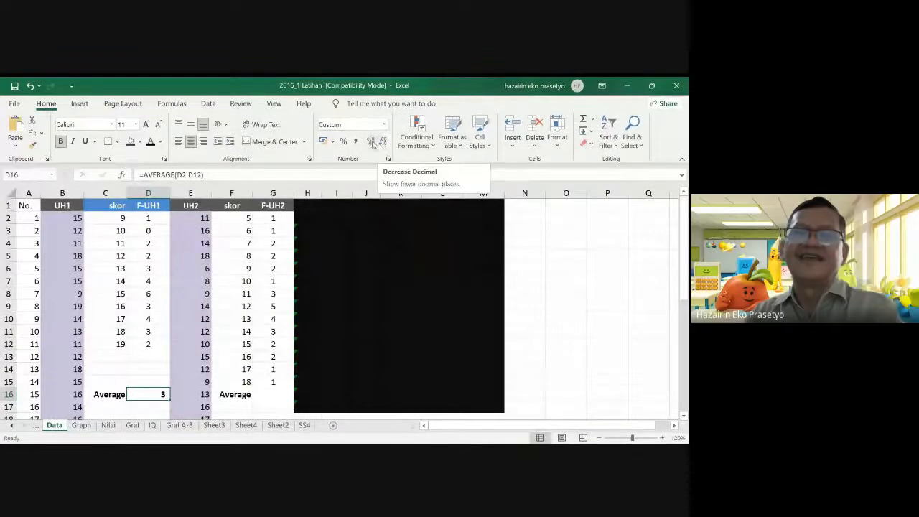
left_click(370, 143)
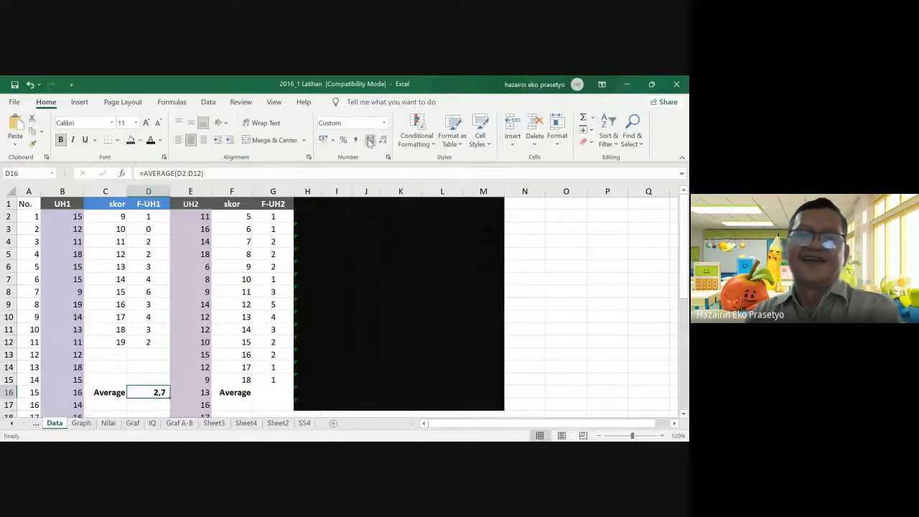
left_click(370, 142)
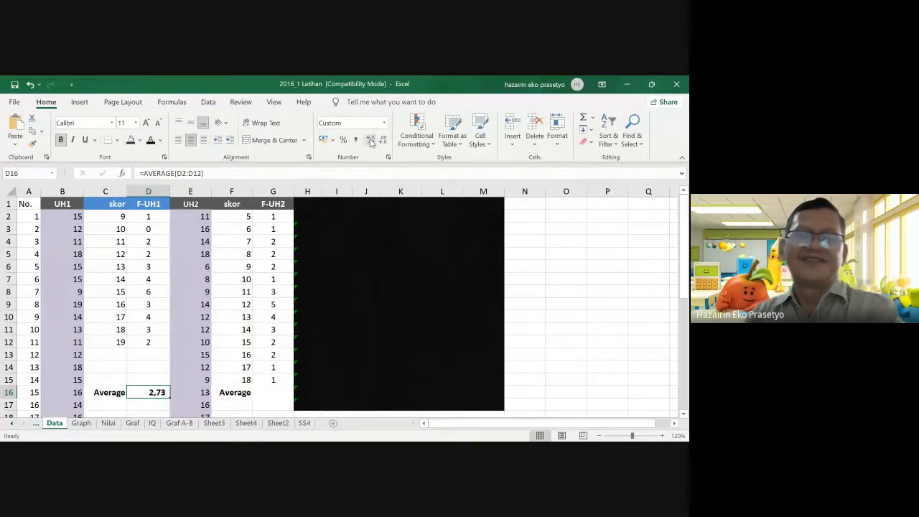
left_click(371, 142)
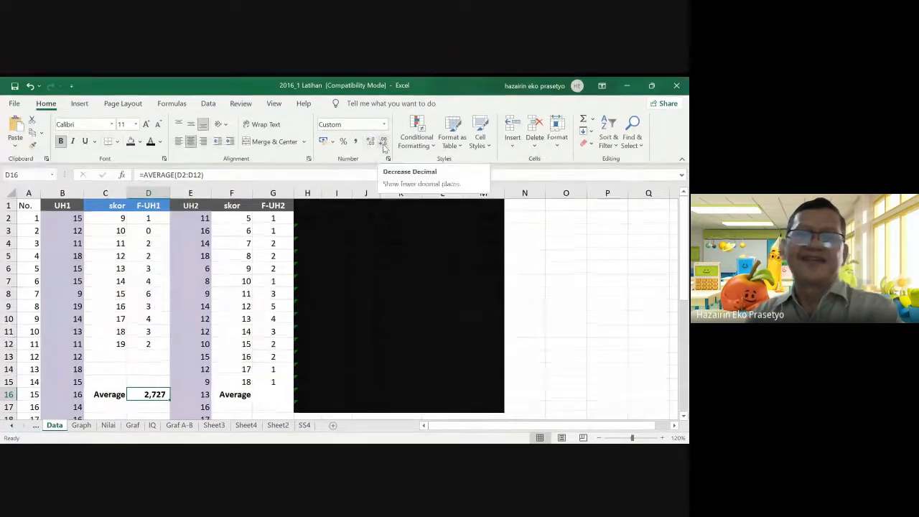
left_click(384, 145)
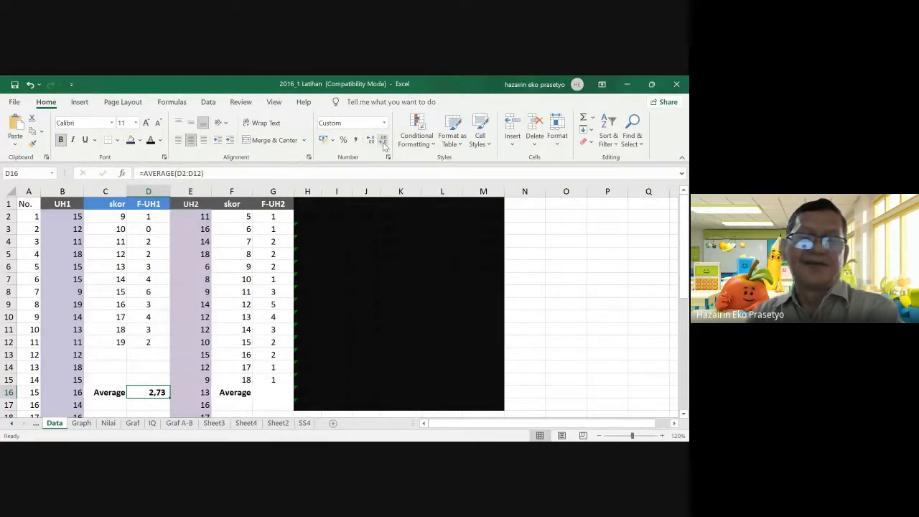
left_click(383, 144)
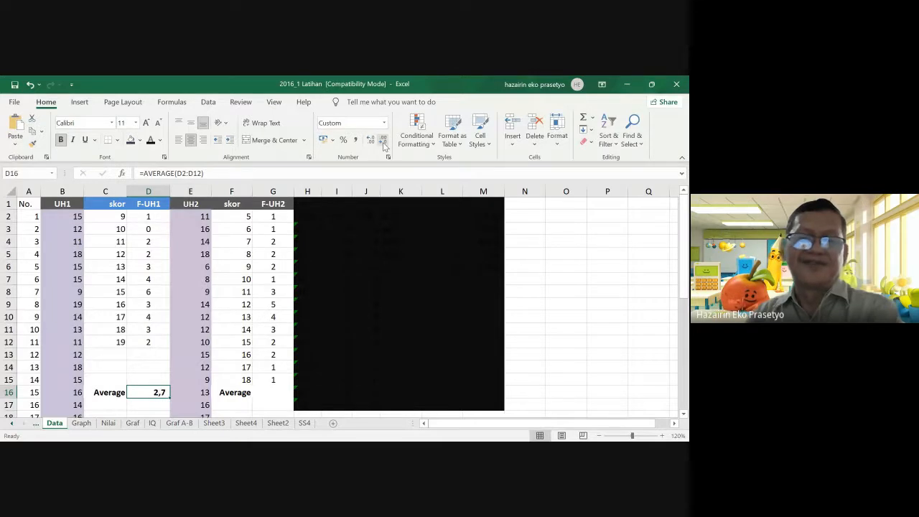
left_click(372, 143)
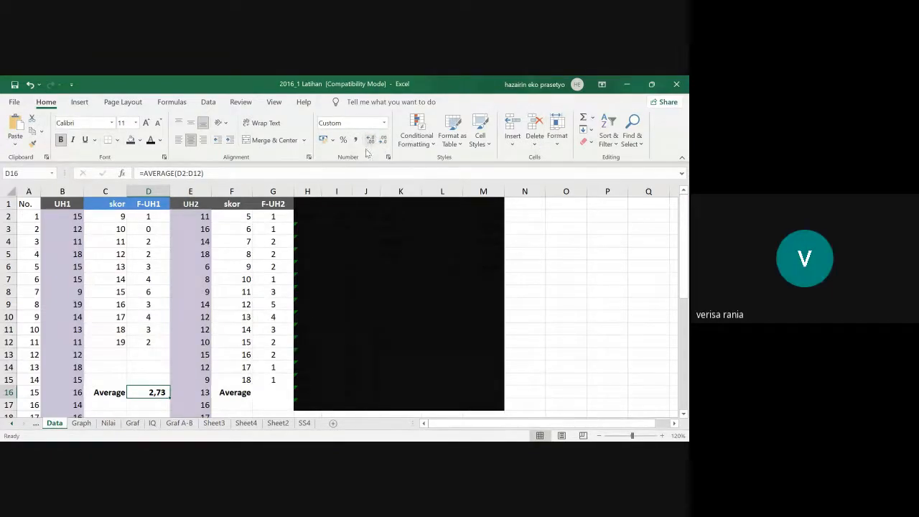
- Calculate the average of the F-UH2 frequencies in cell G16 with =AVERAGE(G2:G15)
left_click(276, 391)
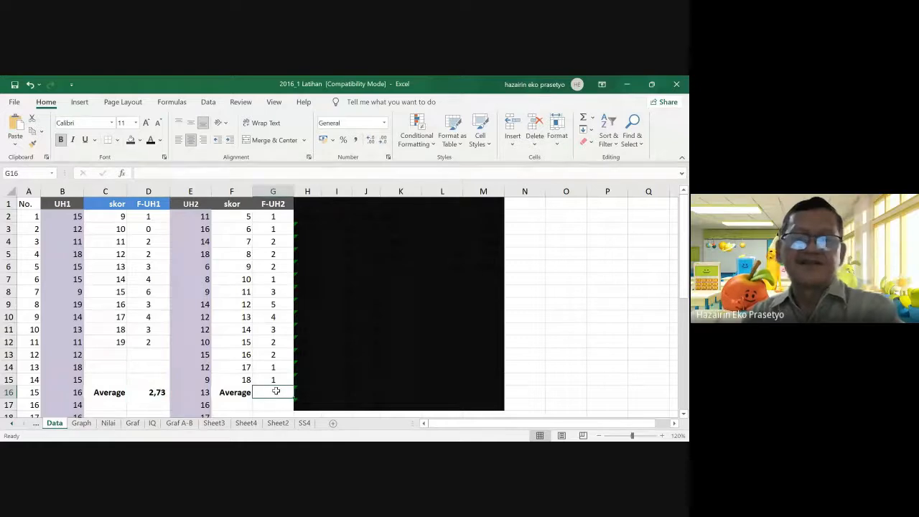
left_click(593, 119)
left_click(602, 151)
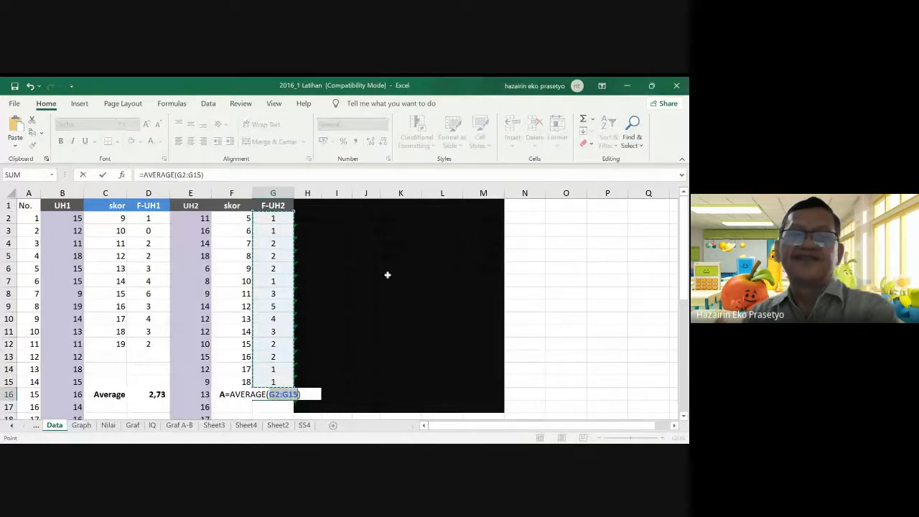
key("Return")
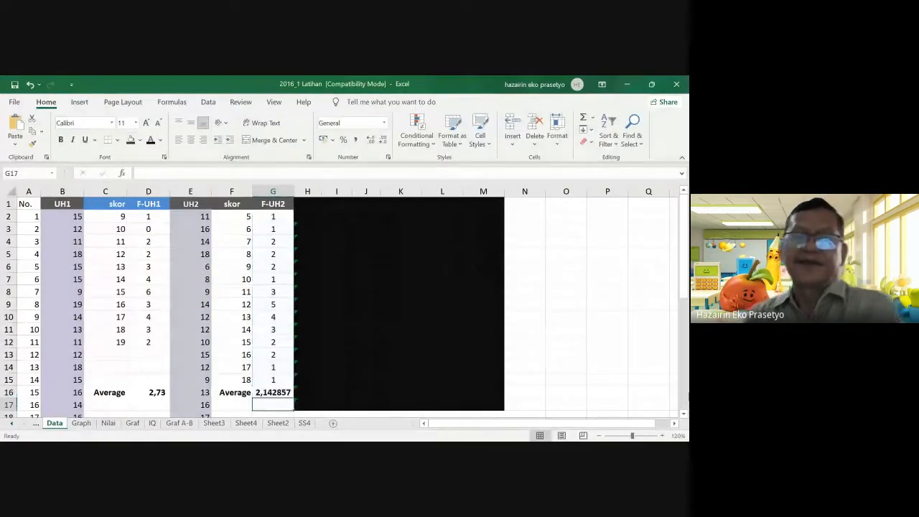
- Reduce the average in cell G16 to two decimal places
left_click(268, 391)
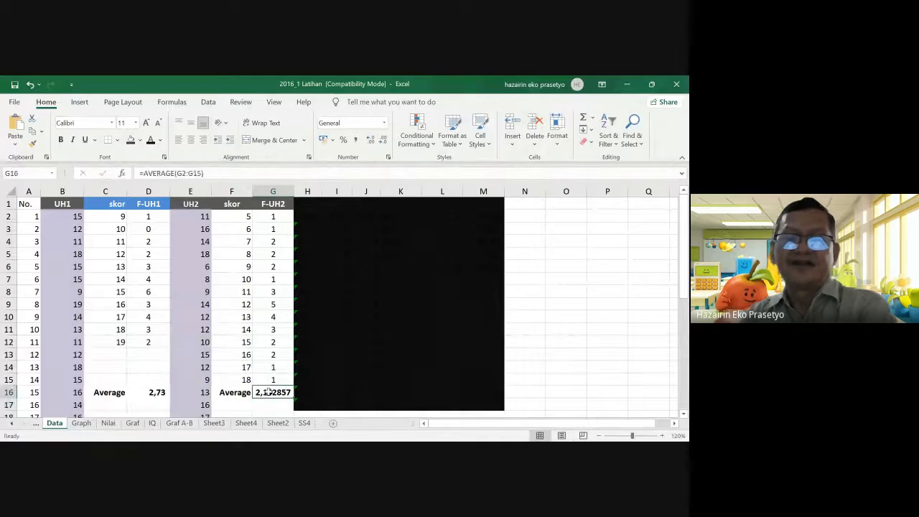
left_click(380, 144)
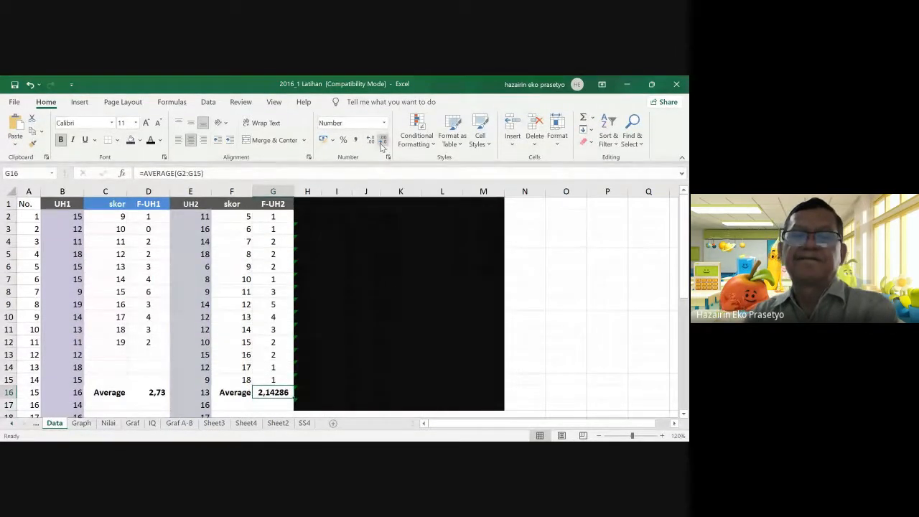
left_click(380, 143)
left_click(380, 143)
left_click(380, 143)
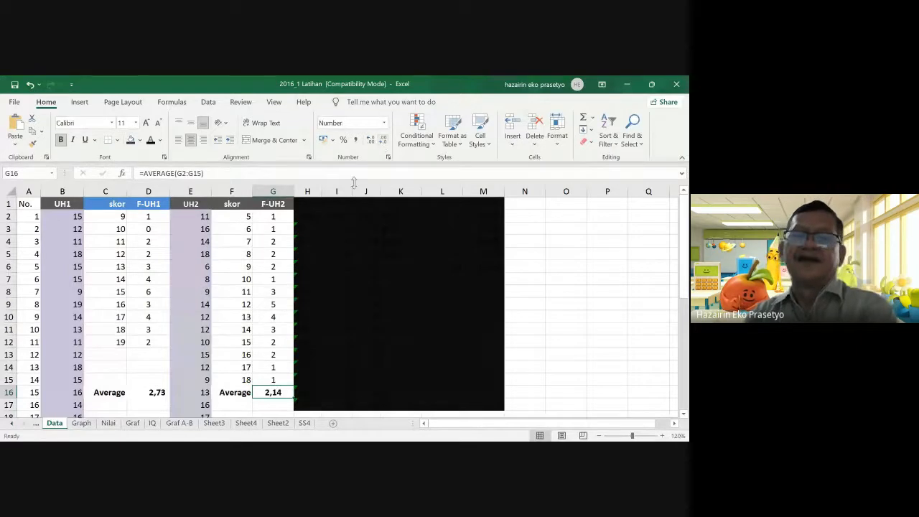
- Give cells C16:D16 a dark purple fill and a white font
left_click(148, 392)
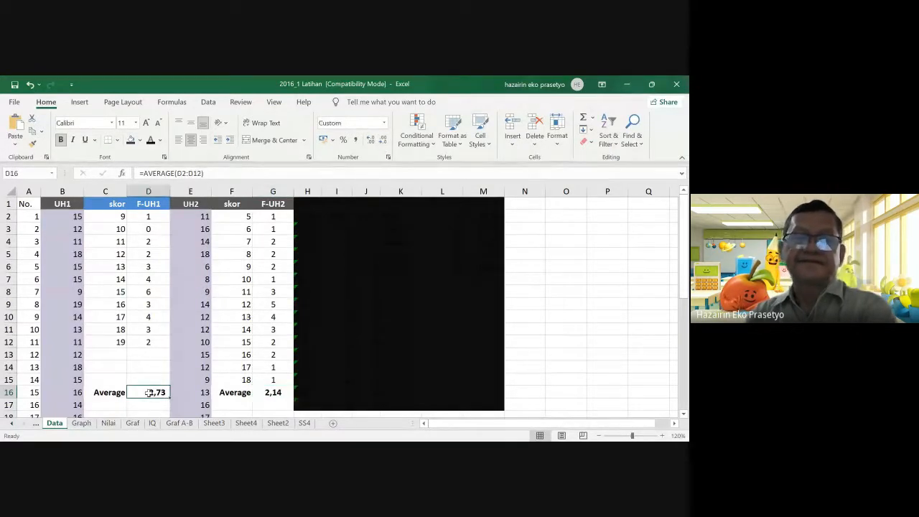
left_click_drag(108, 392, 147, 391)
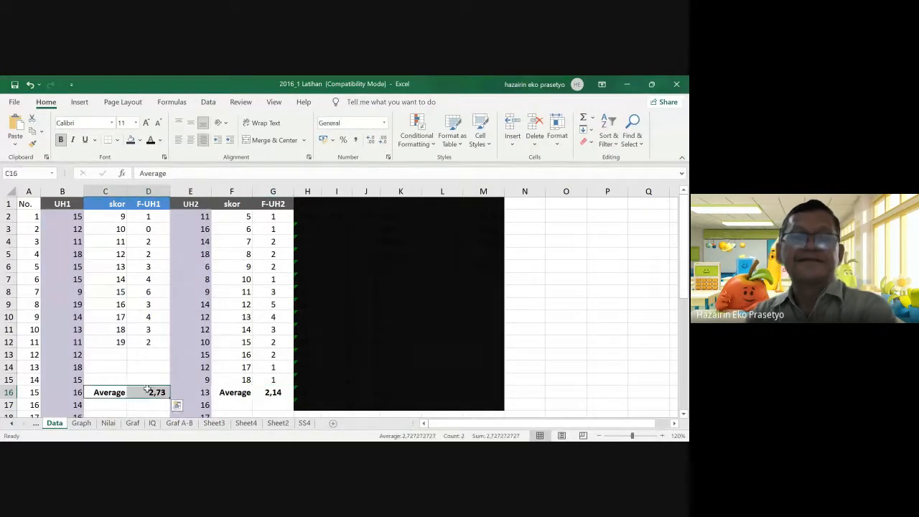
left_click(131, 140)
left_click(161, 143)
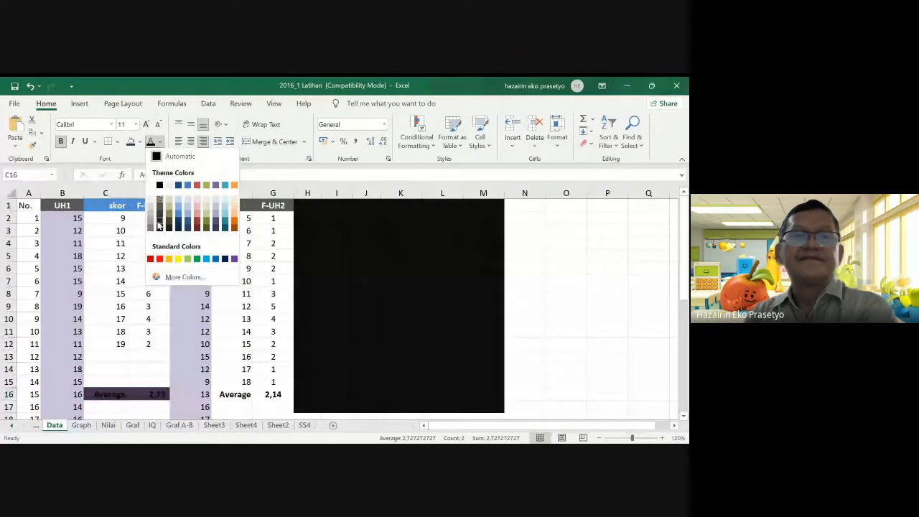
left_click(150, 184)
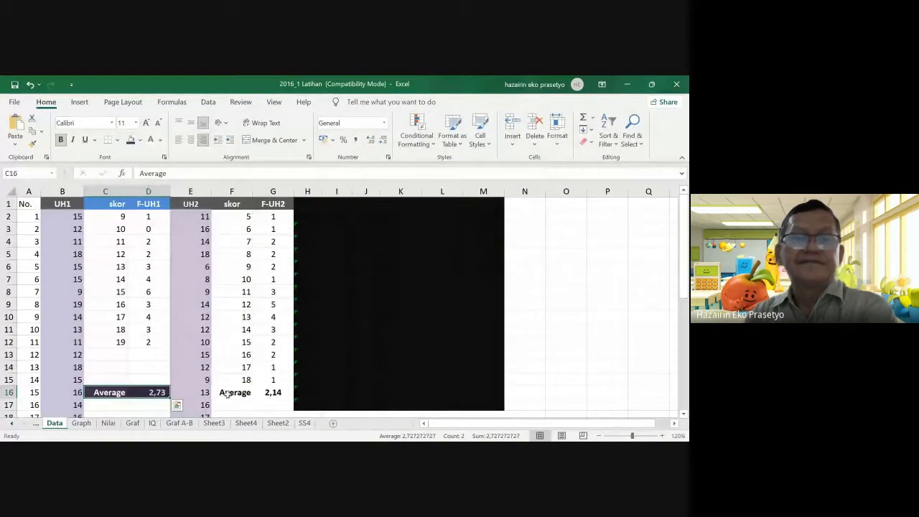
- Give cells F16:G16 a white font and a blue fill
left_click_drag(230, 394, 272, 392)
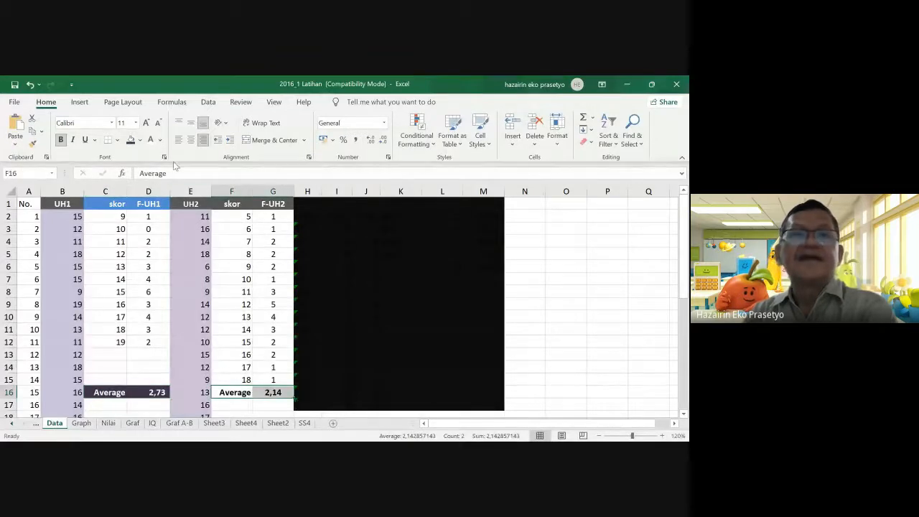
left_click(150, 140)
left_click(142, 140)
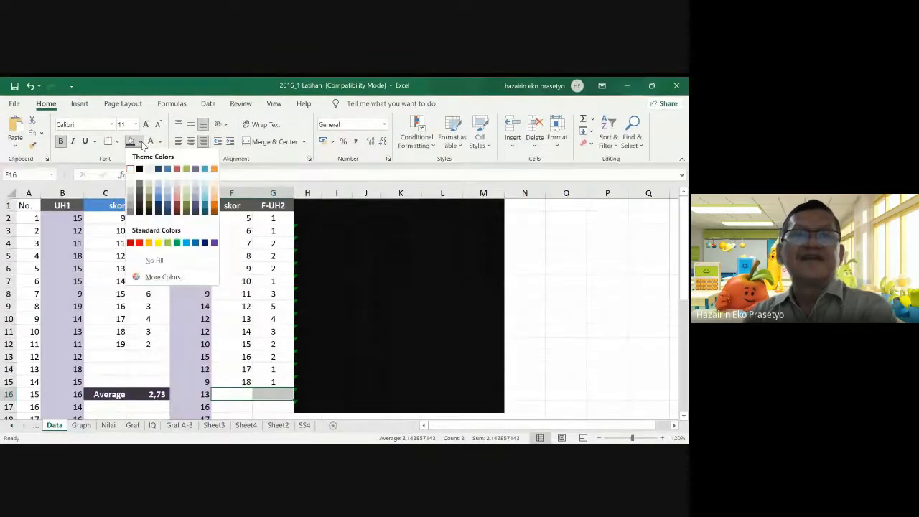
left_click(158, 198)
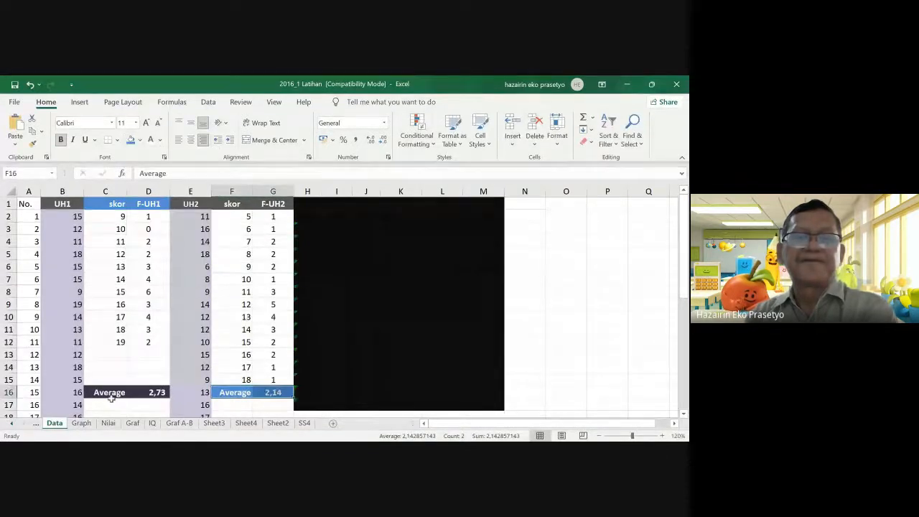
- Change the fill colour of cells C16:D16 to orange
left_click_drag(109, 392, 154, 392)
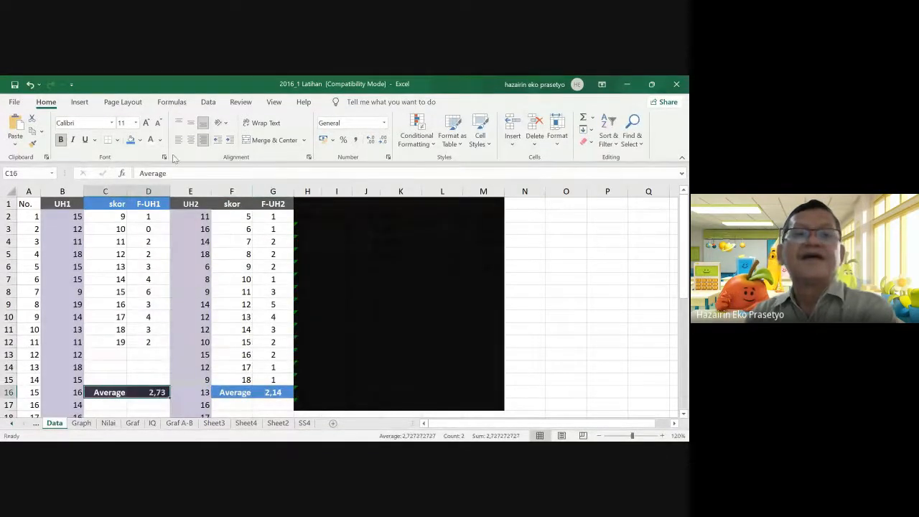
left_click(139, 140)
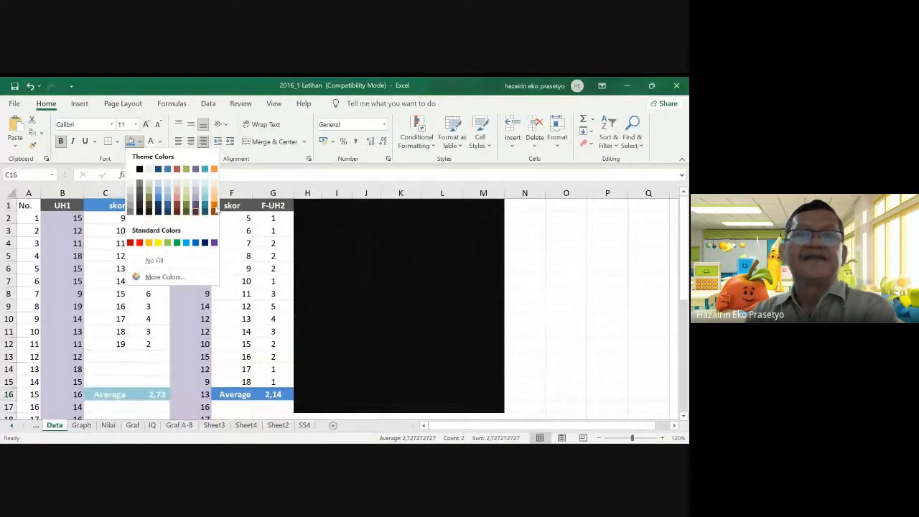
left_click(214, 207)
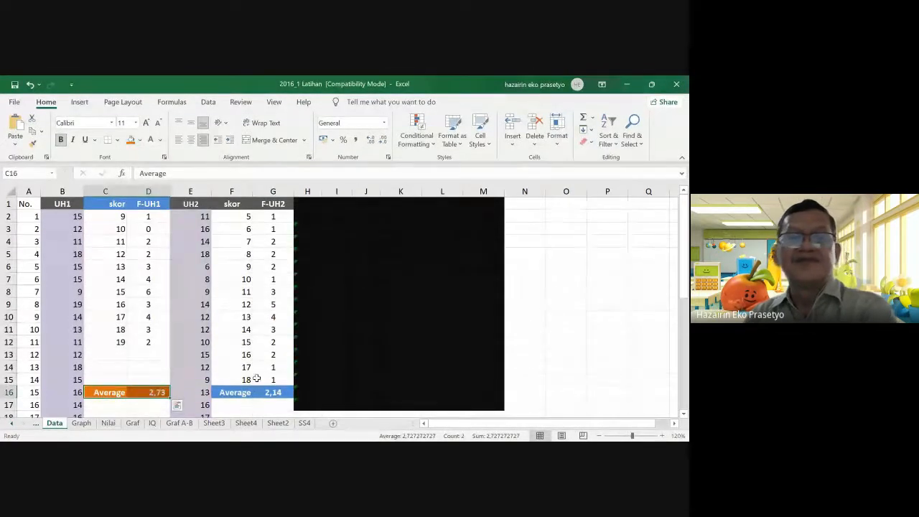
left_click(258, 407)
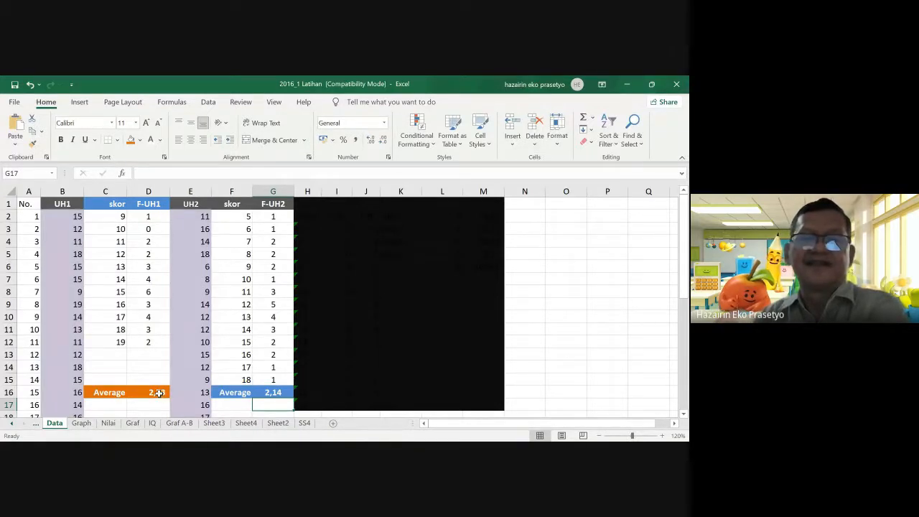
left_click(119, 406)
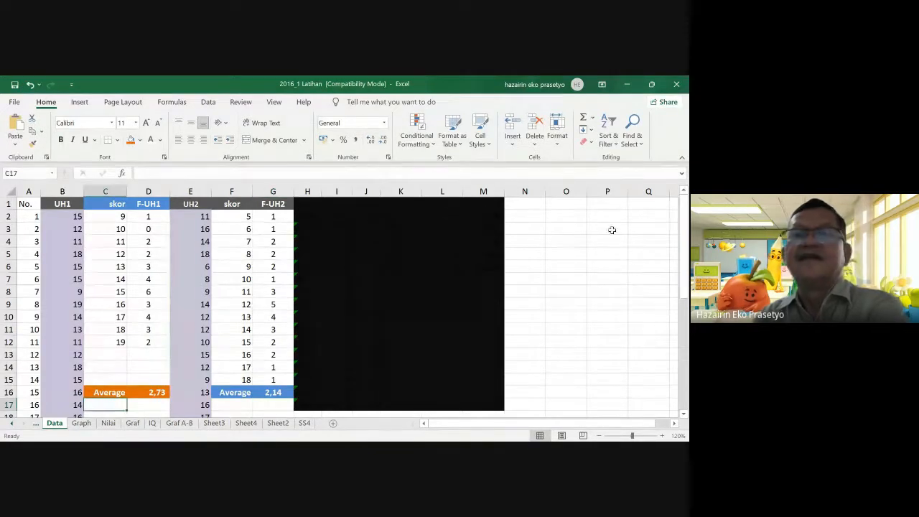
left_click(593, 119)
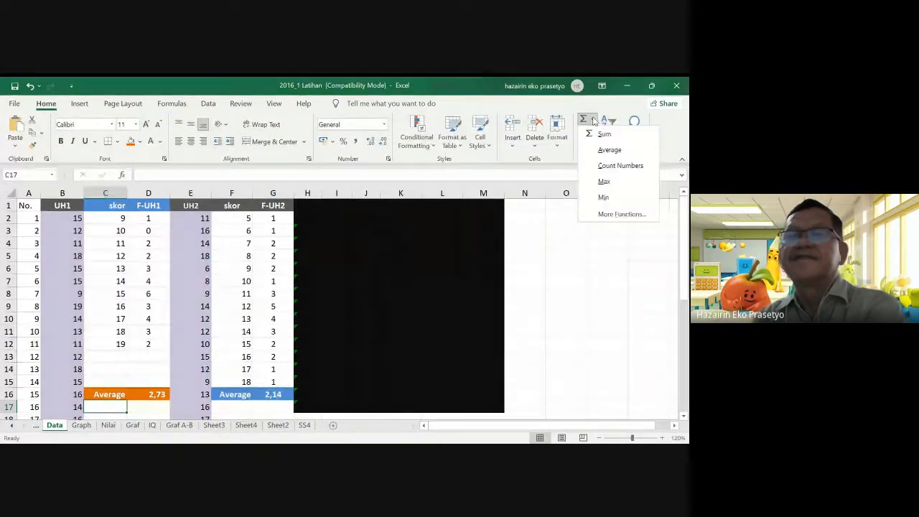
left_click(609, 149)
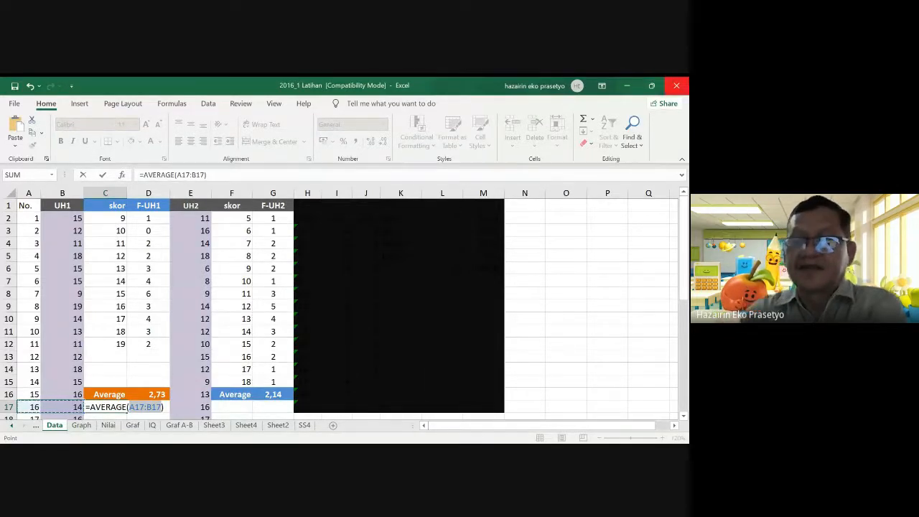
key("BackSpace")
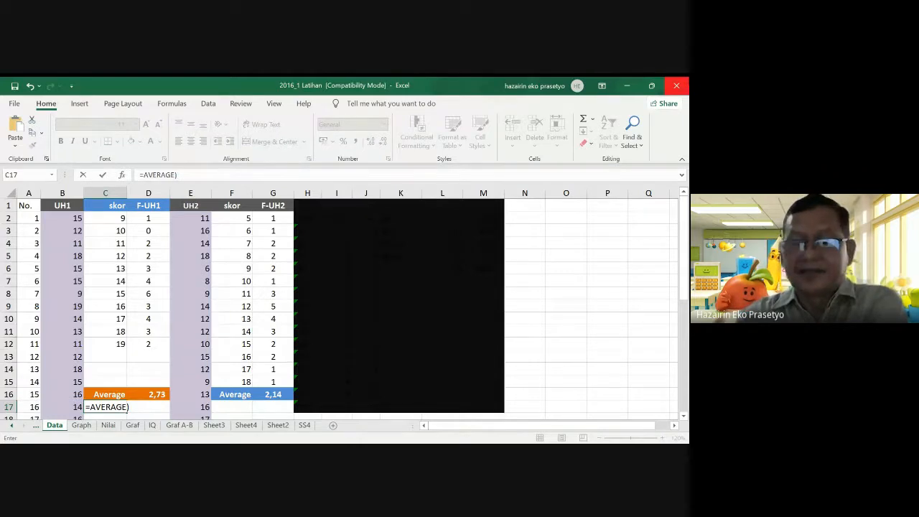
key("Return")
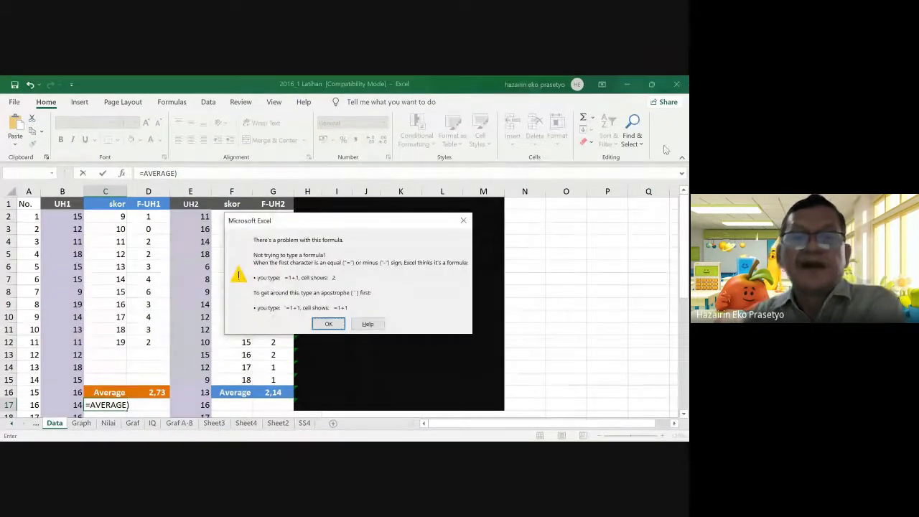
key("Return")
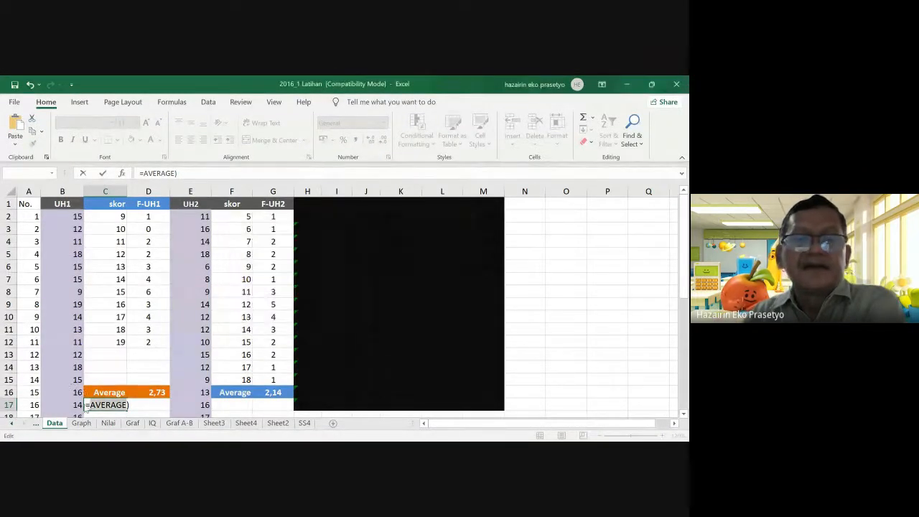
key("BackSpace")
key("BackSpace")
key("BackSpace")
key("BackSpace")
key("BackSpace")
key("BackSpace")
key("BackSpace")
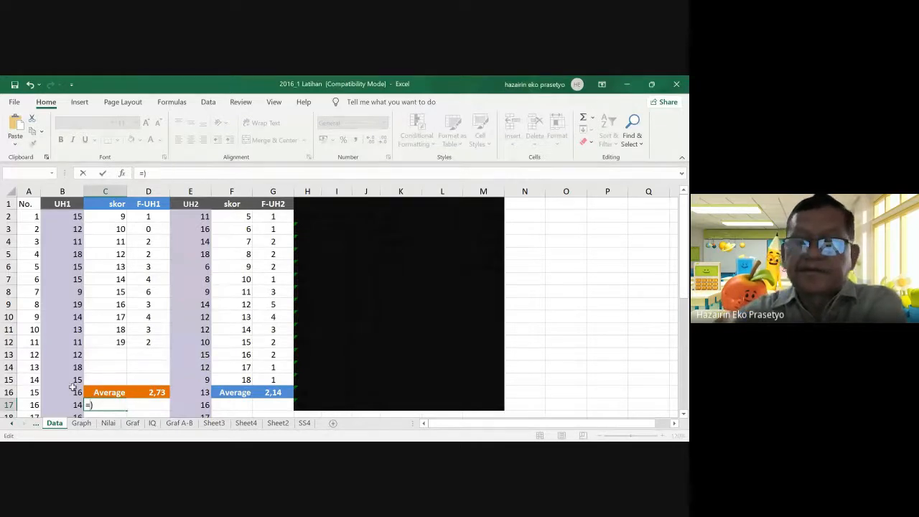
key("BackSpace")
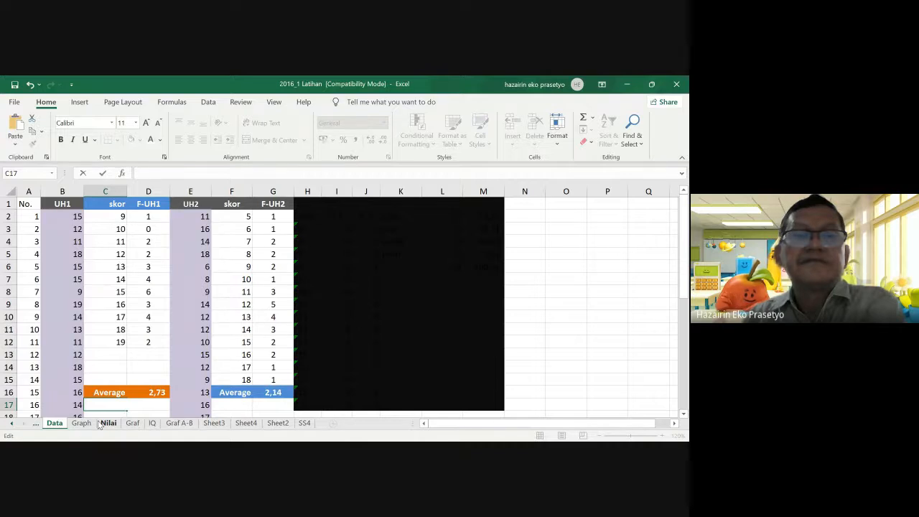
- Clear the average labels and values from cells C16:D16 and F16:G16
left_click_drag(94, 389, 141, 394)
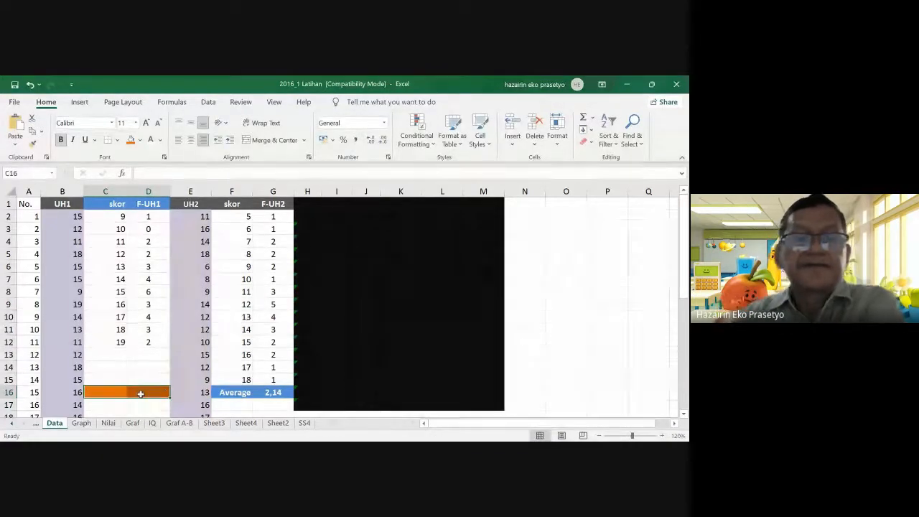
left_click_drag(231, 392, 269, 395)
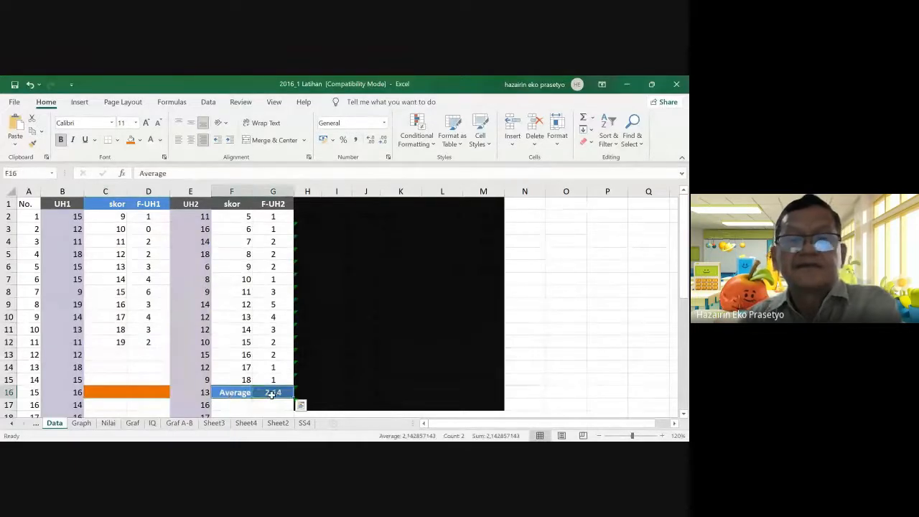
key("Delete")
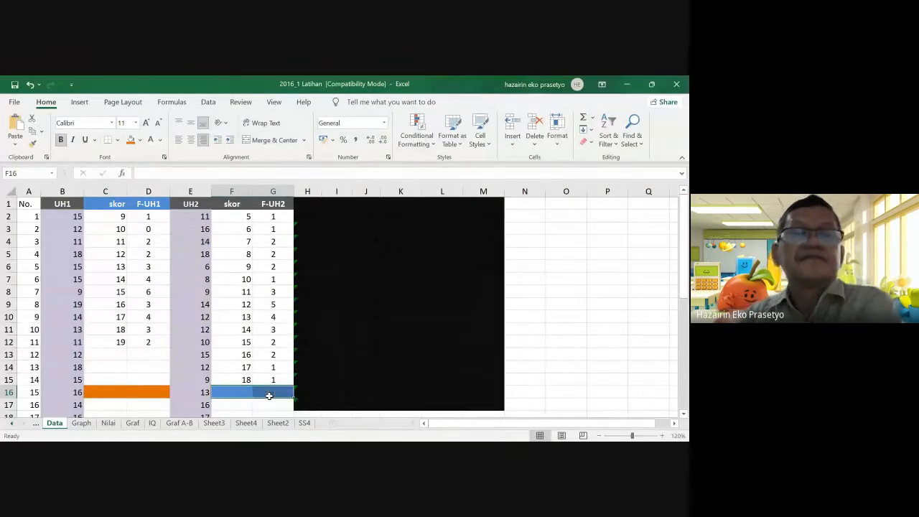
- Label cell A34 "Ave" and calculate the average of the UH1 scores B2:B31 in cell B34
scroll(117, 323, "down", 1)
scroll(117, 325, "down", 7)
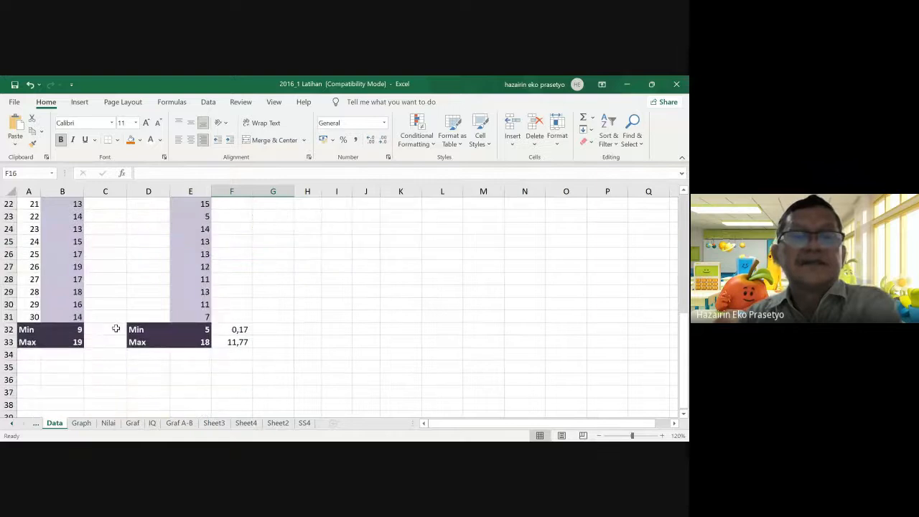
left_click(25, 352)
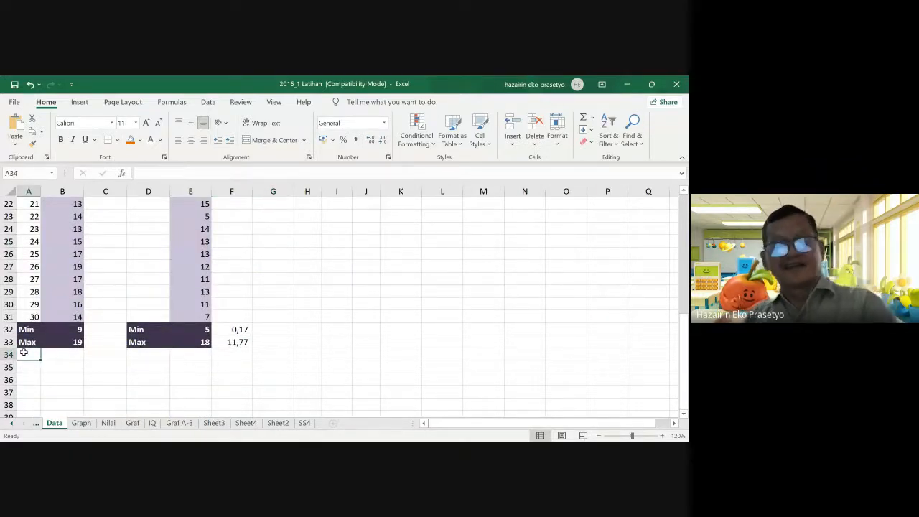
type("A")
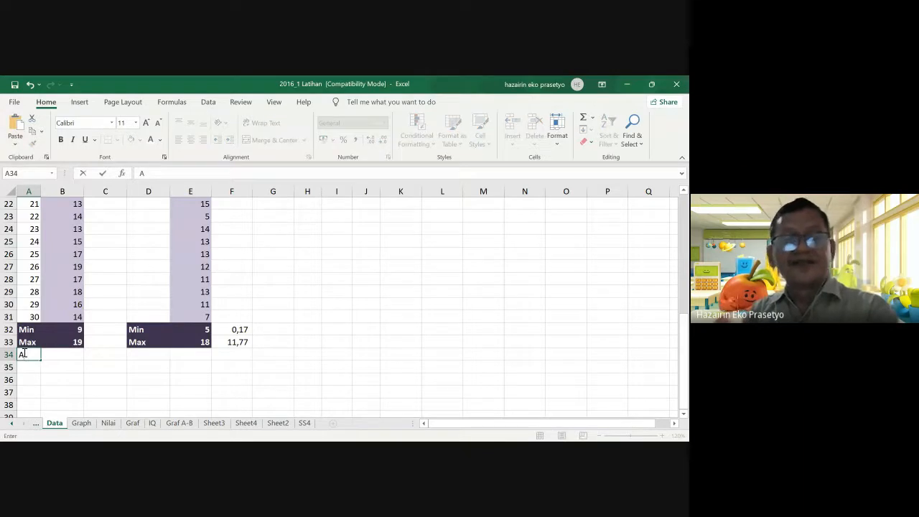
type("ve")
key("Tab")
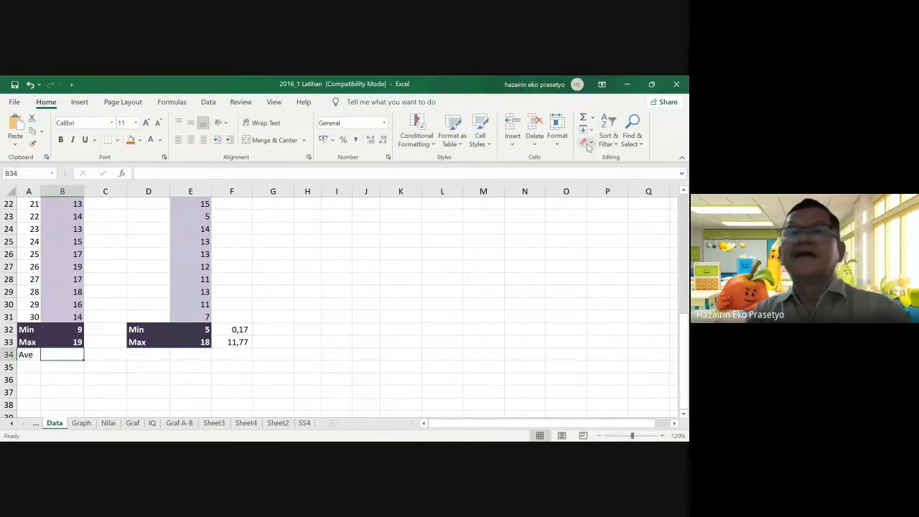
left_click(593, 120)
left_click(610, 149)
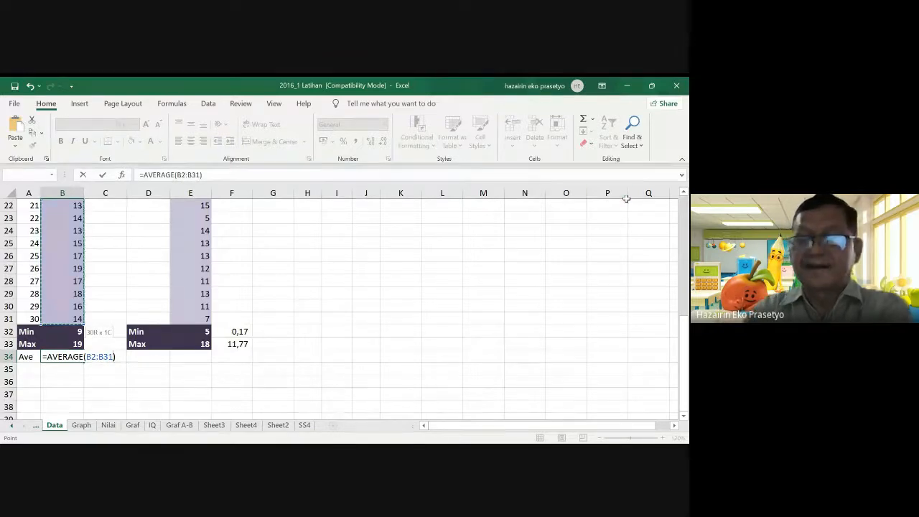
key("Return")
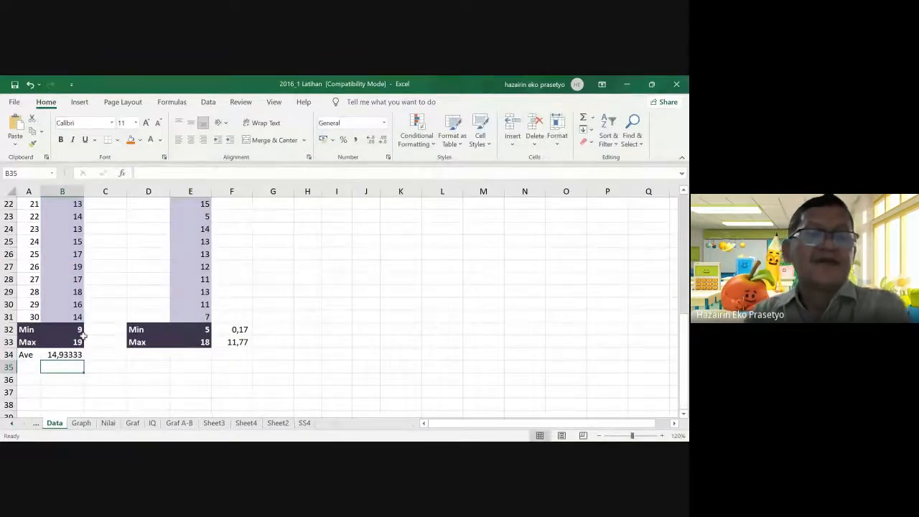
- Reduce the UH1 average in cell B34 to two decimal places
left_click(70, 355)
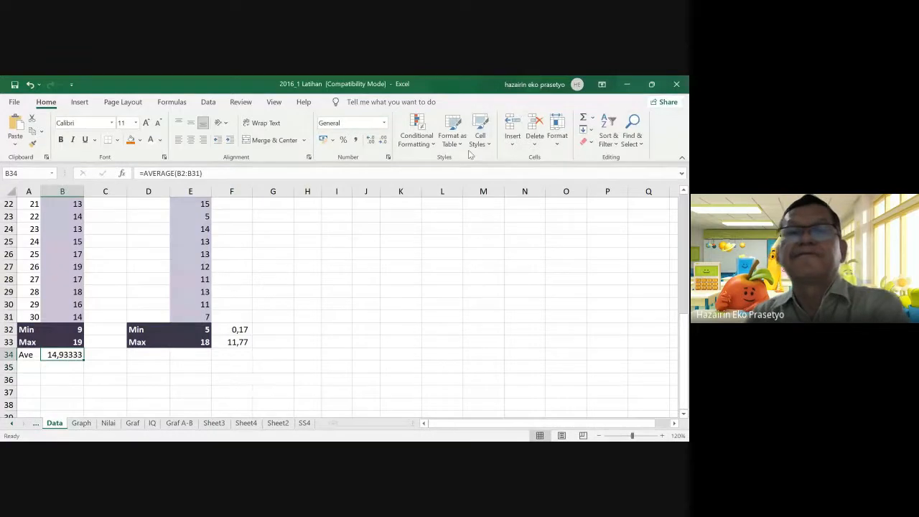
left_click(382, 143)
left_click(383, 143)
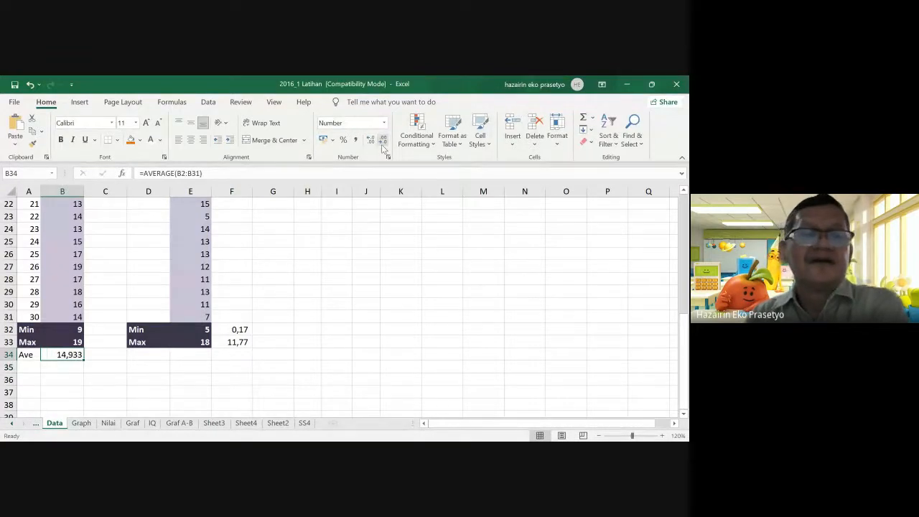
left_click(381, 143)
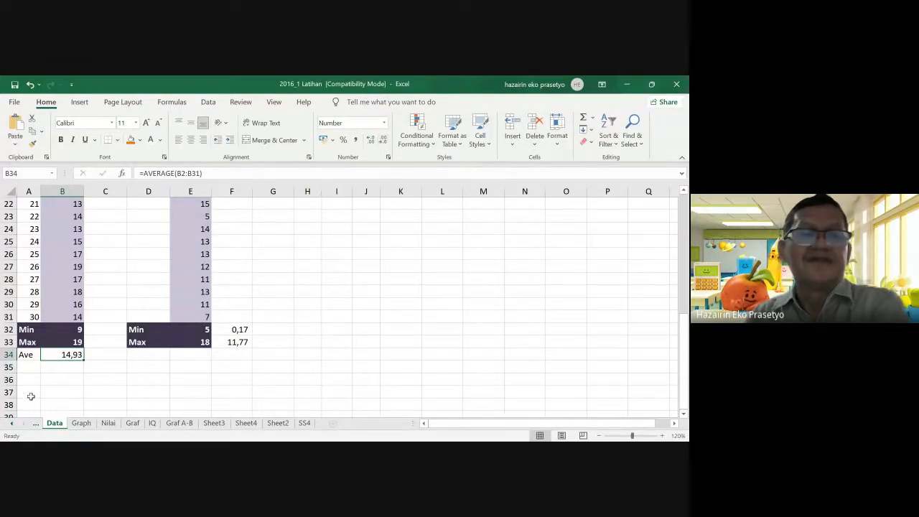
- Give cells A34:B34 an orange fill and a bold white font
left_click_drag(25, 355, 76, 355)
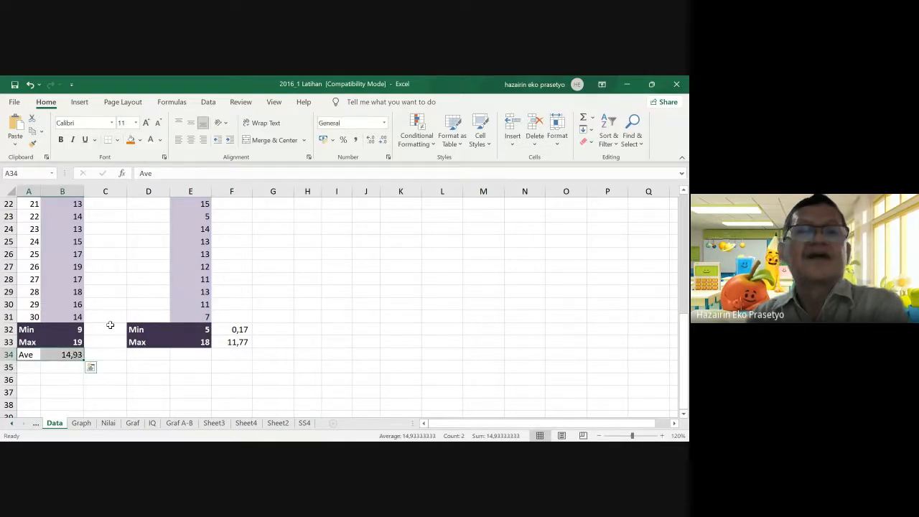
left_click(131, 140)
left_click(150, 141)
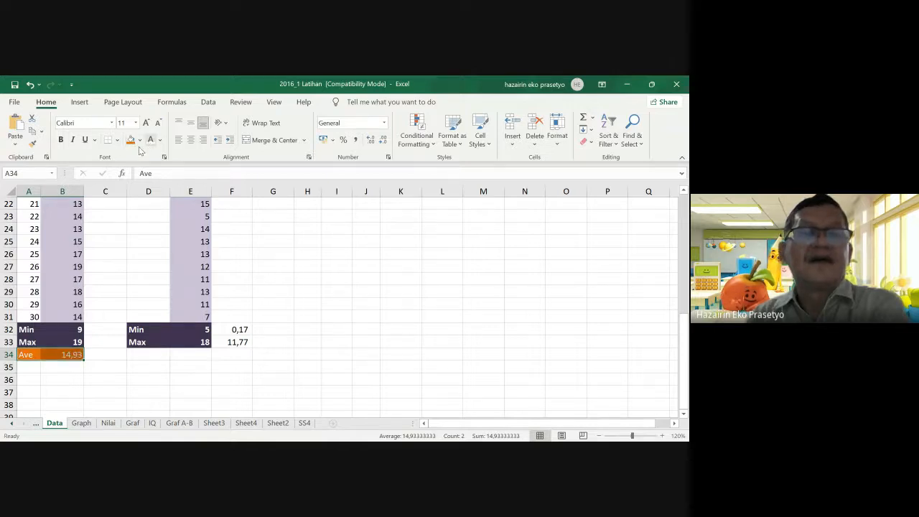
left_click(61, 140)
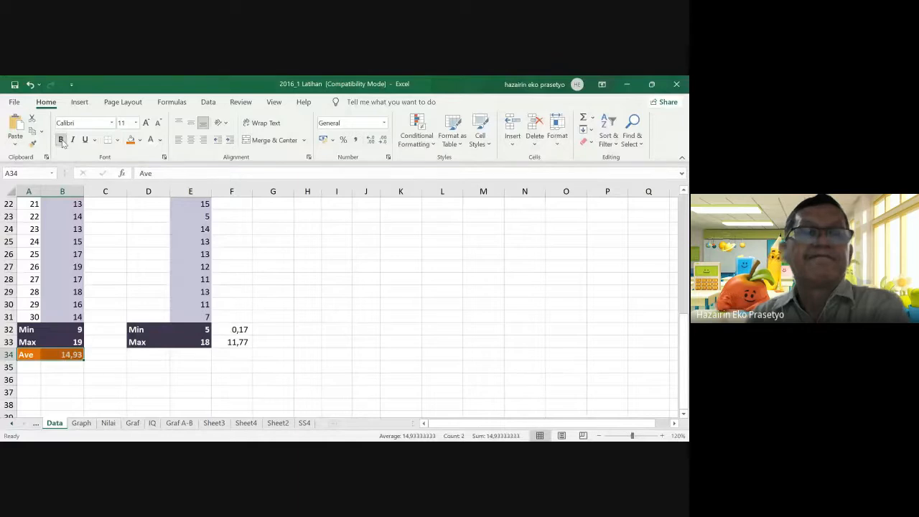
- Label cell D34 "Average" and calculate the average of the UH2 scores E2:E31 in cell E34
left_click(140, 356)
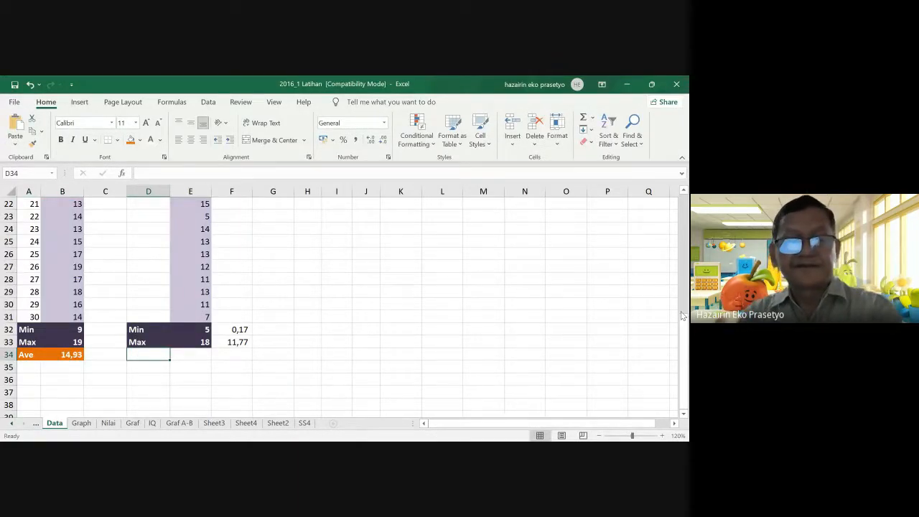
type("Ave")
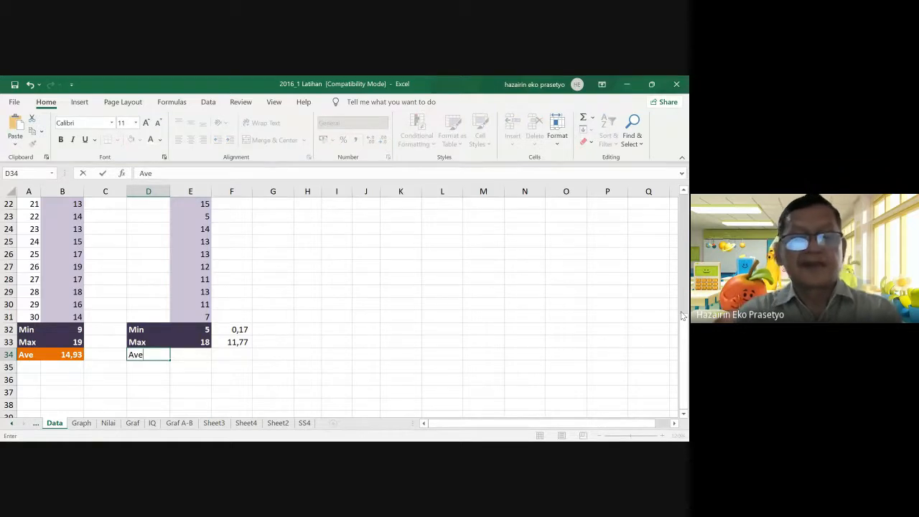
type("rage")
key("Tab")
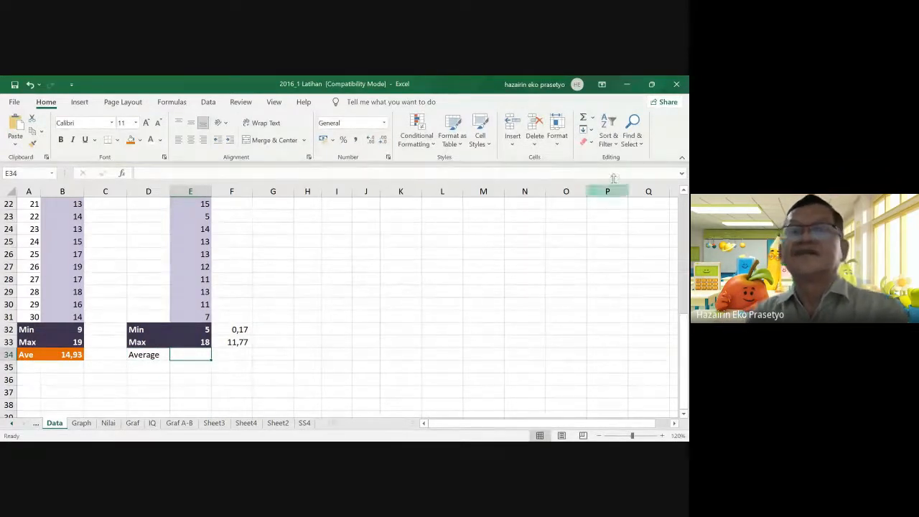
left_click(593, 121)
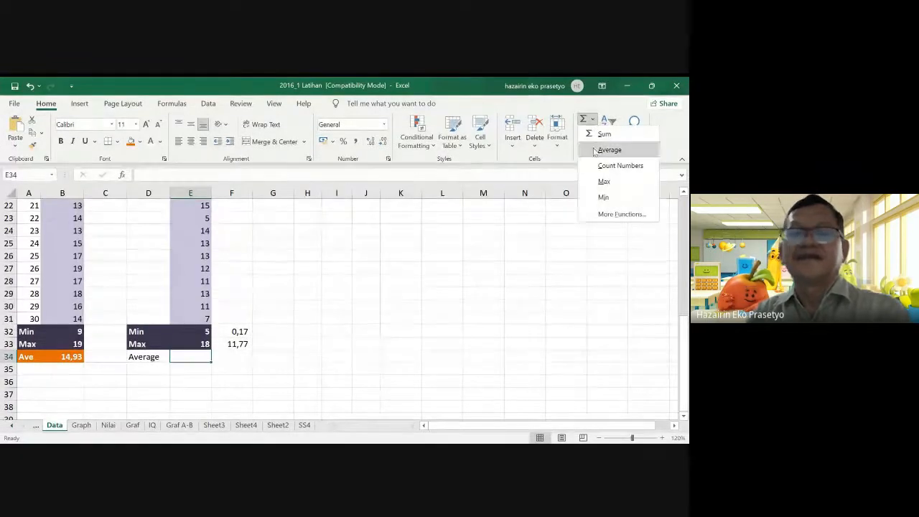
left_click(594, 148)
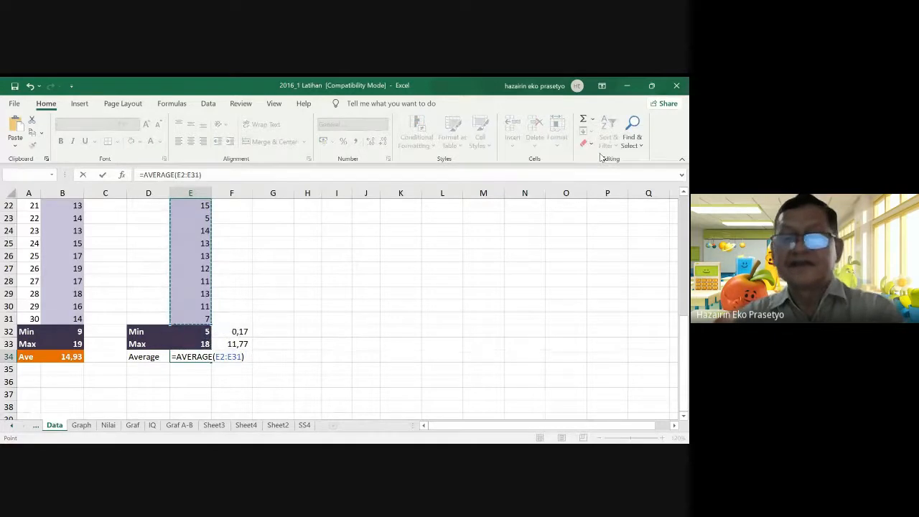
key("Return")
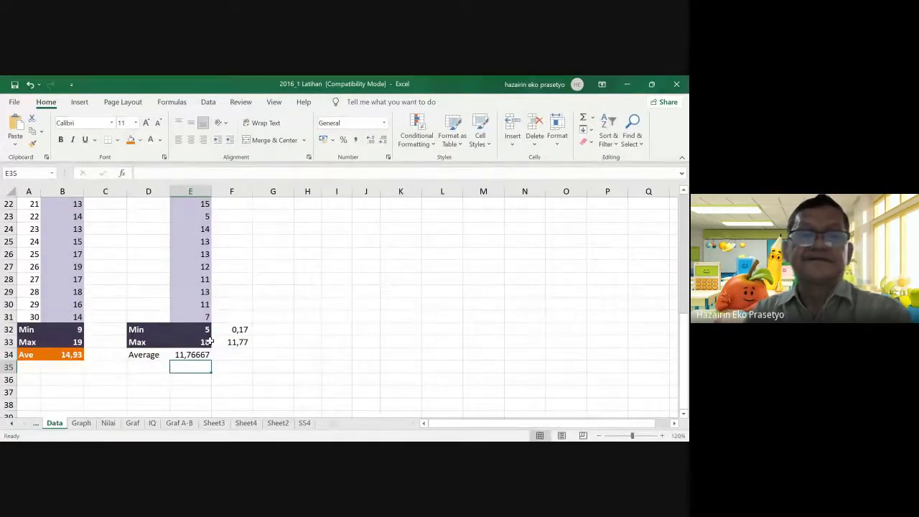
- Reduce the UH2 average in cell E34 to two decimal places
left_click(188, 355)
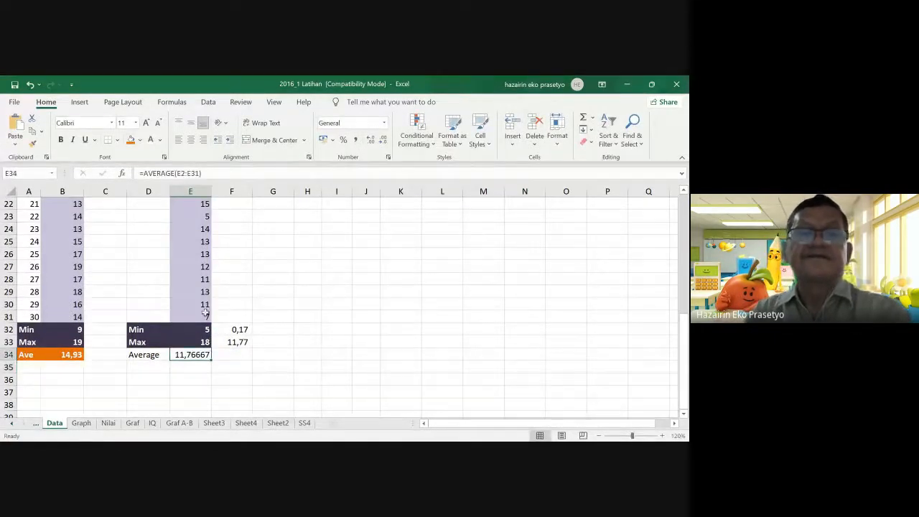
left_click(384, 141)
left_click(384, 141)
left_click(383, 141)
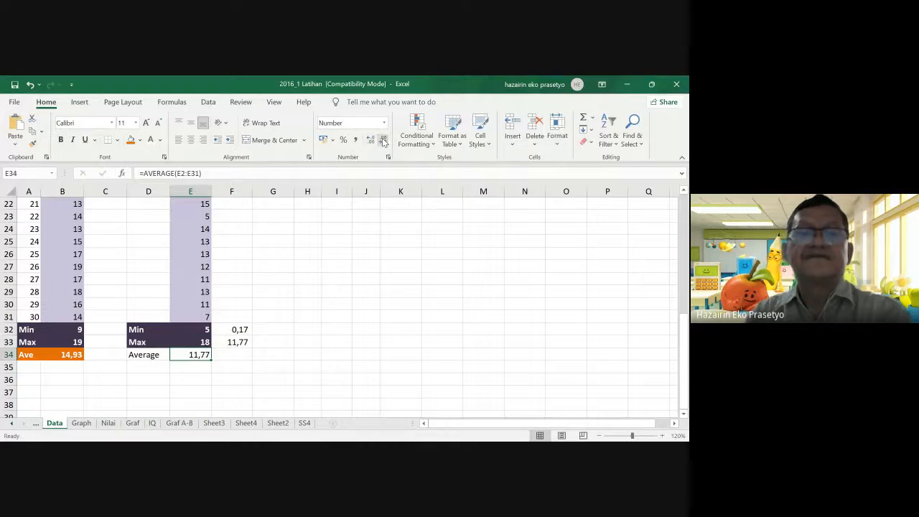
- Give cells D34:E34 a bold white font and an orange fill
left_click_drag(142, 355, 190, 355)
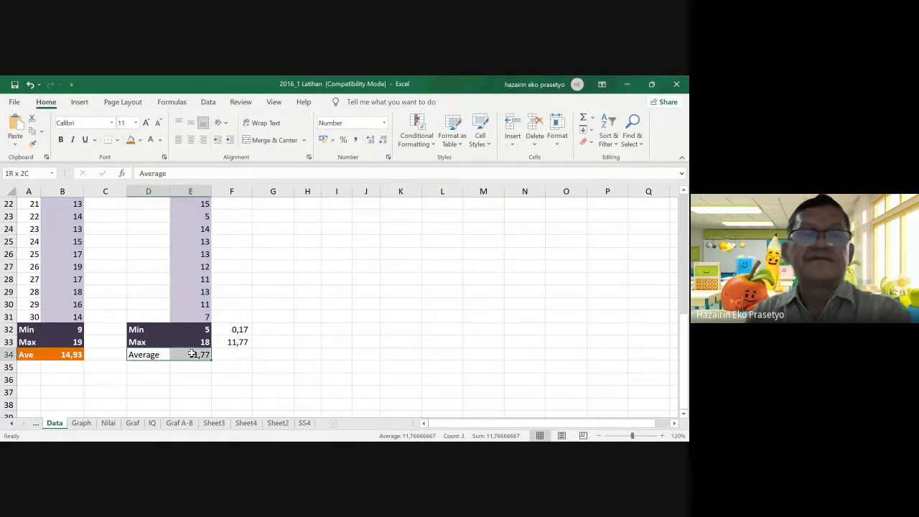
left_click(61, 140)
left_click(150, 139)
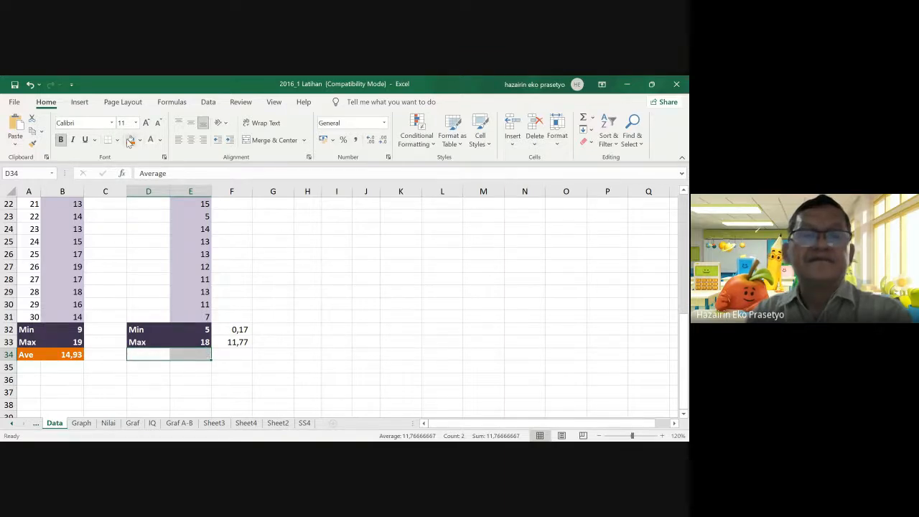
left_click(130, 140)
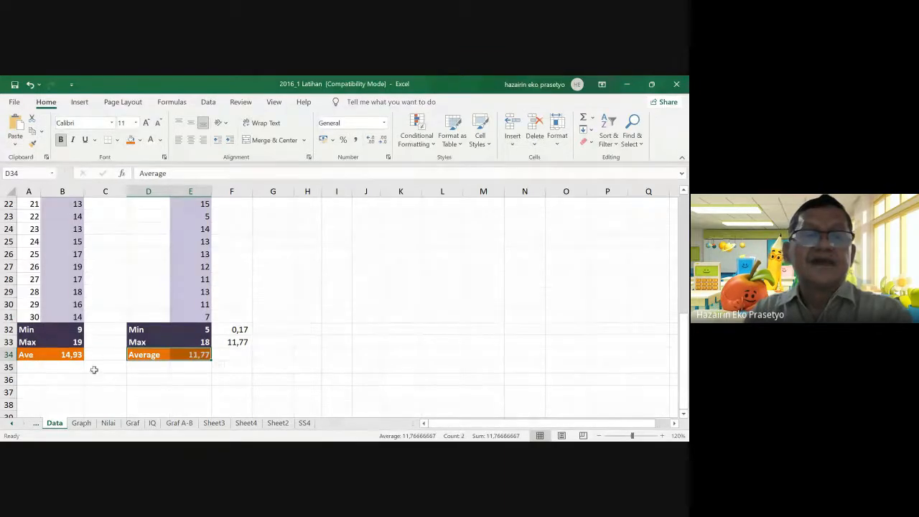
left_click(150, 370)
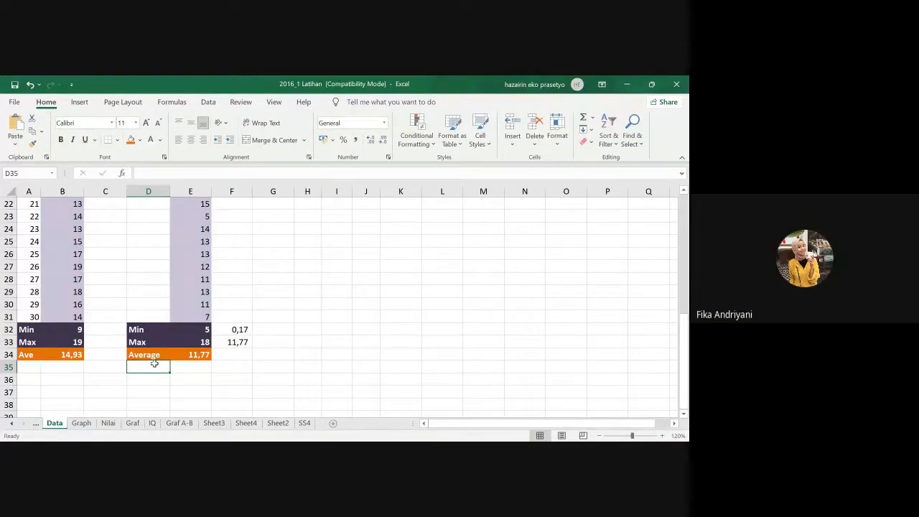
- Review the UH1 and UH2 scores and their frequency tables against the minimum, maximum and average rows 32 to 34
scroll(147, 393, "up", 5)
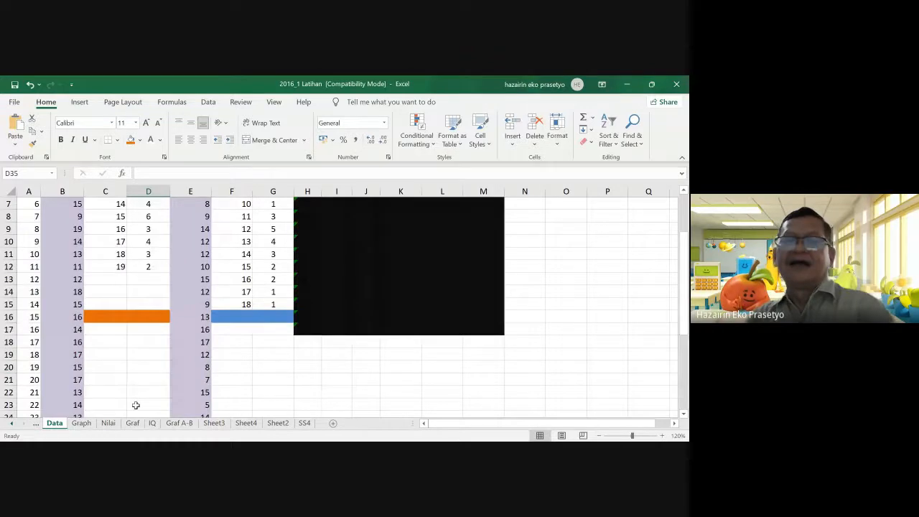
scroll(145, 393, "up", 2)
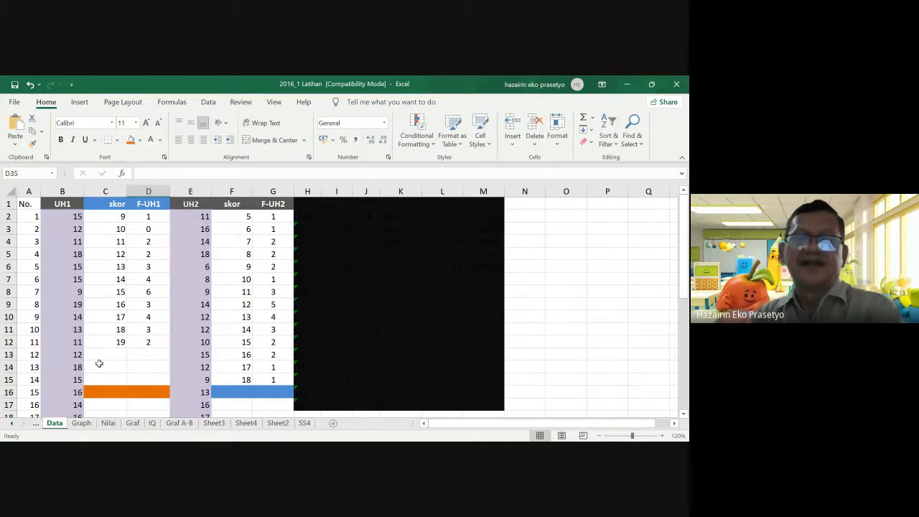
scroll(99, 364, "down", 8)
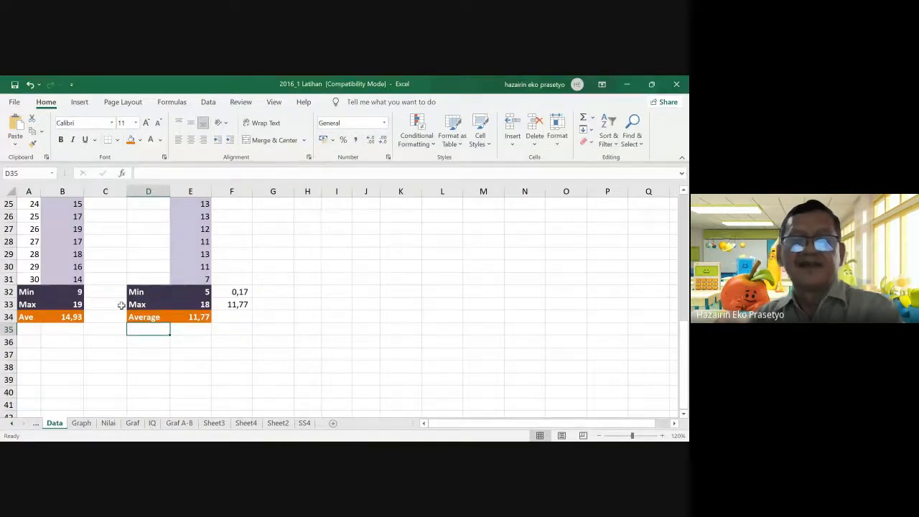
scroll(122, 290, "up", 7)
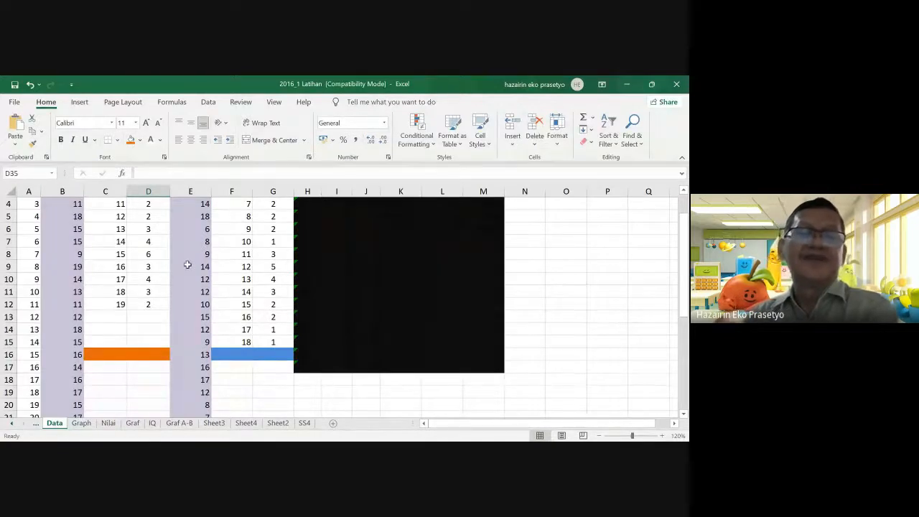
scroll(187, 265, "up", 1)
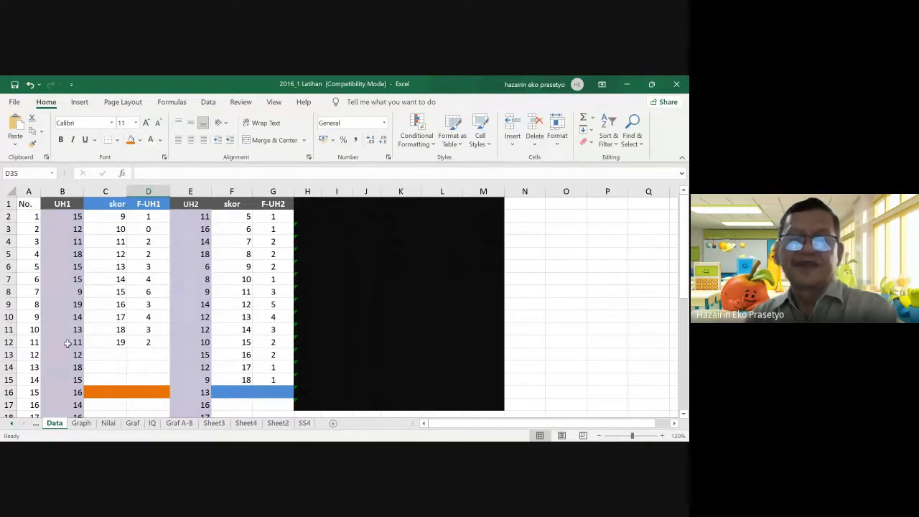
scroll(58, 317, "down", 6)
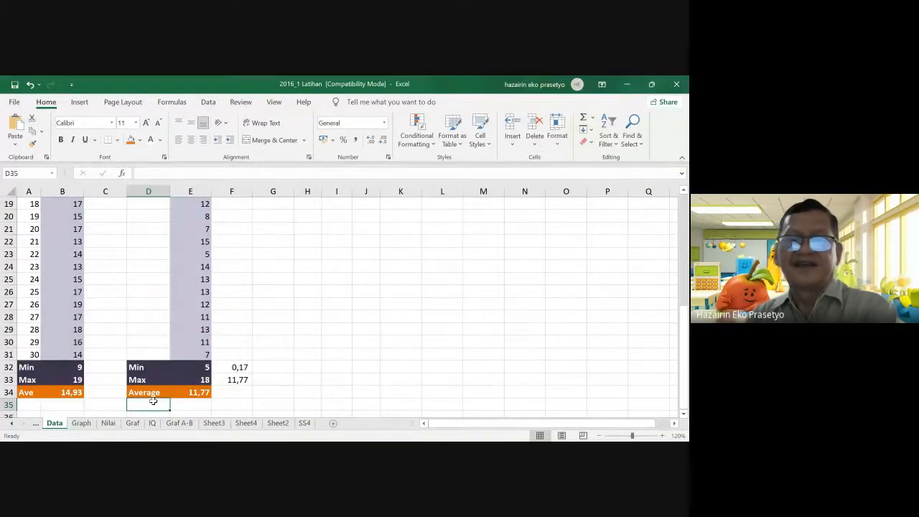
scroll(145, 349, "up", 6)
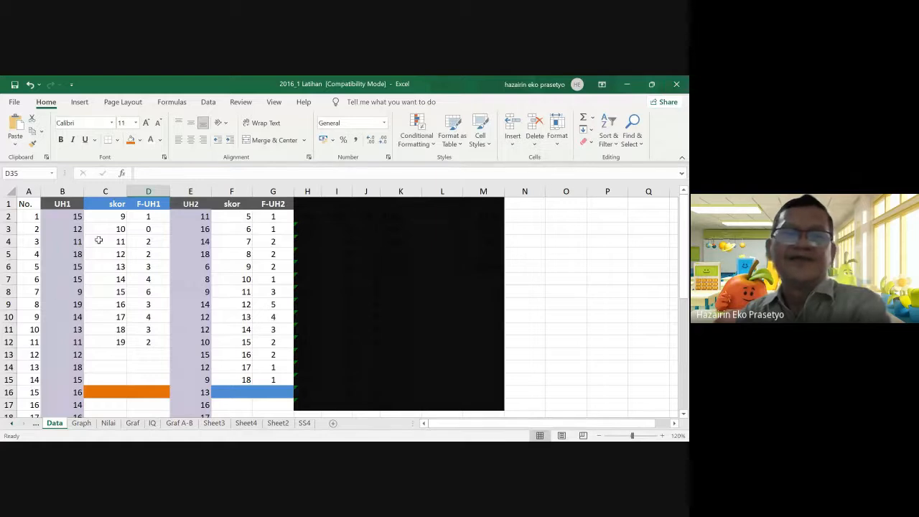
scroll(109, 302, "down", 7)
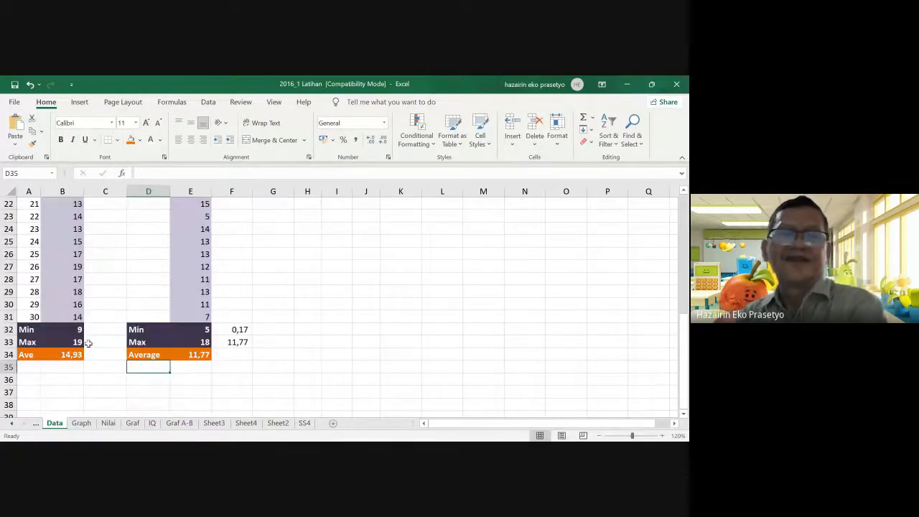
scroll(157, 255, "up", 7)
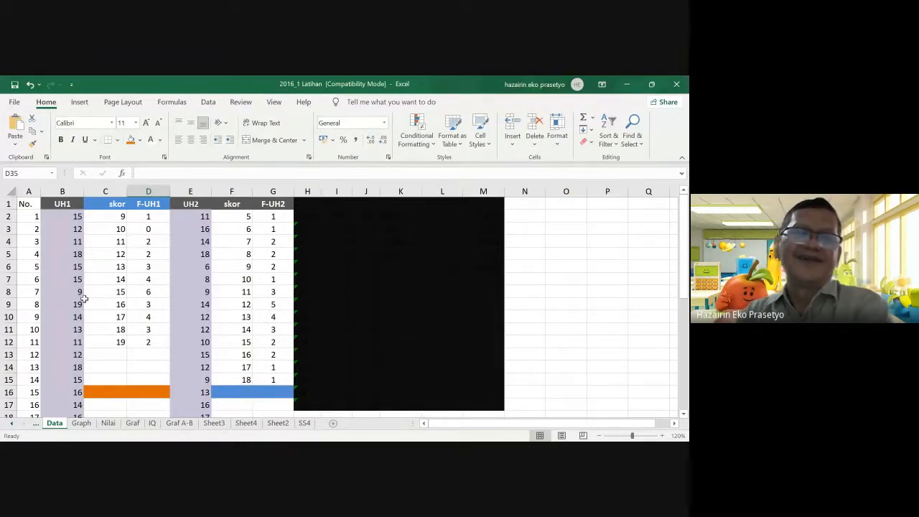
scroll(55, 272, "down", 6)
scroll(54, 272, "down", 1)
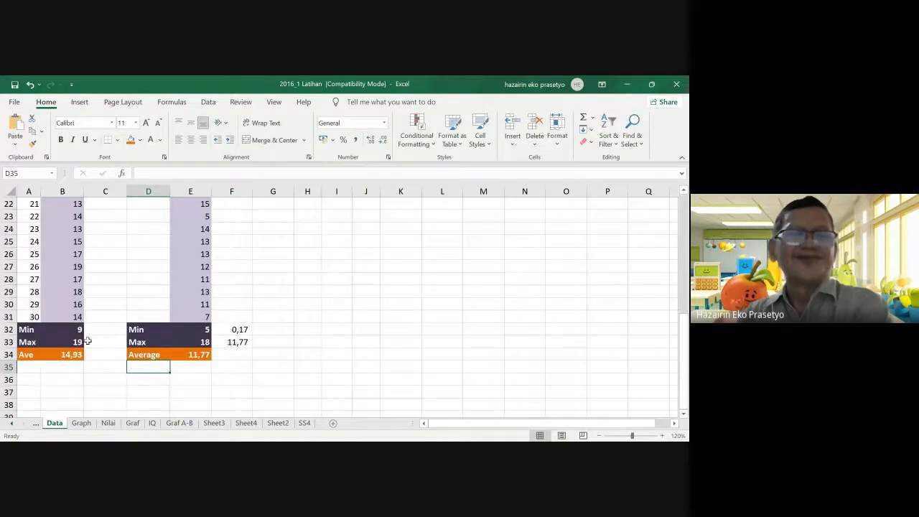
scroll(84, 341, "up", 7)
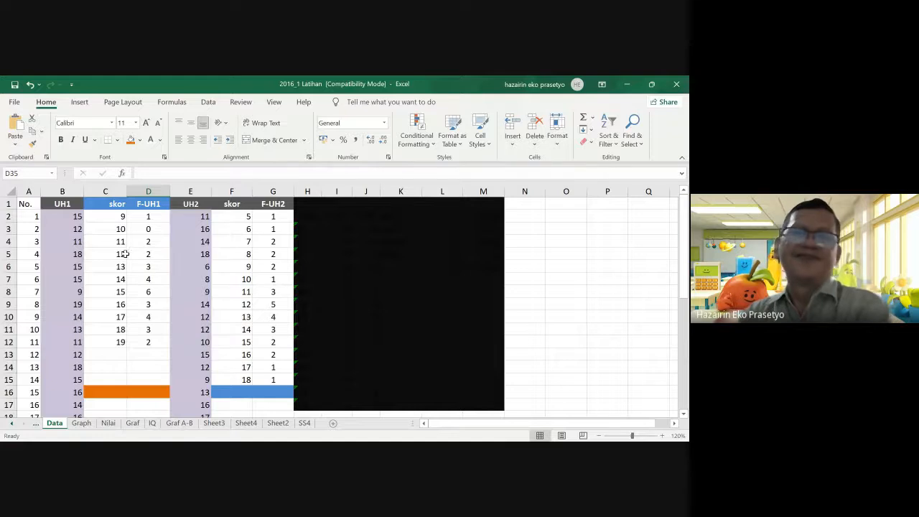
scroll(125, 251, "down", 8)
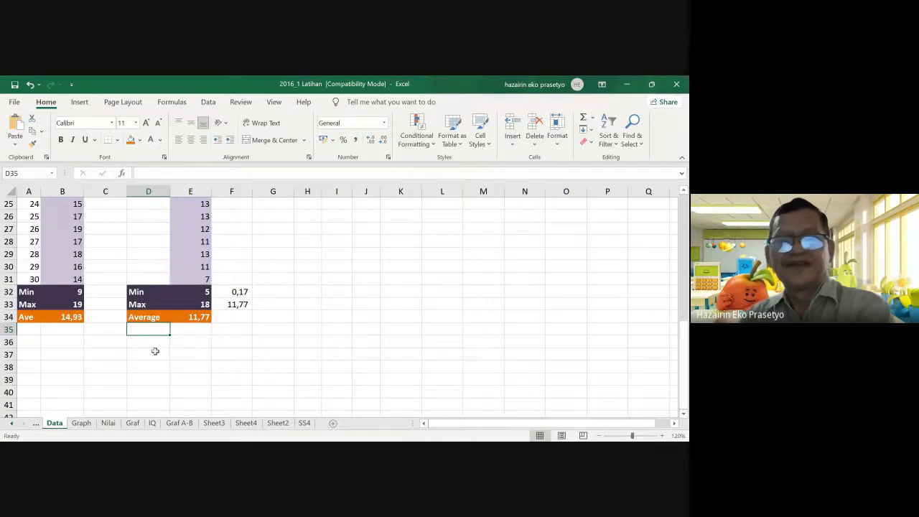
scroll(152, 328, "up", 7)
scroll(150, 330, "up", 1)
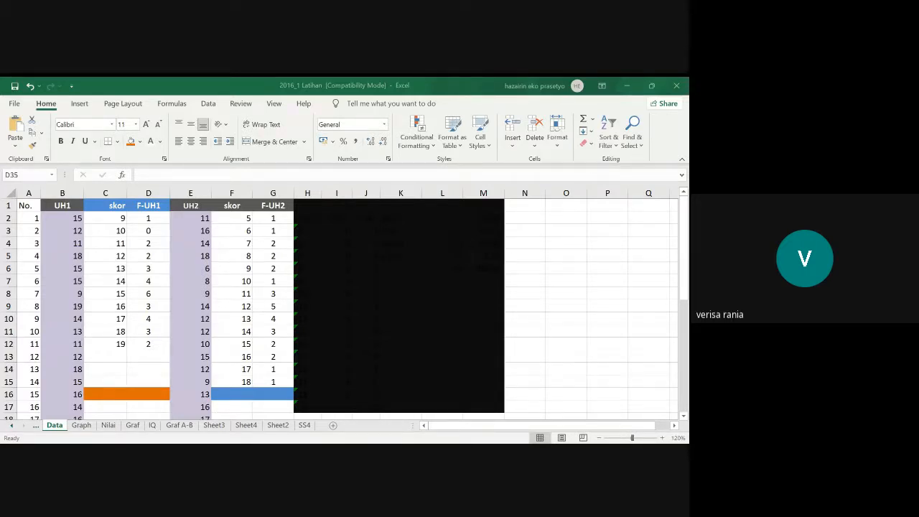
- Clear the leftover trial calculations from cells F32:F33 beside the UH2 minimum and maximum
scroll(141, 377, "down", 5)
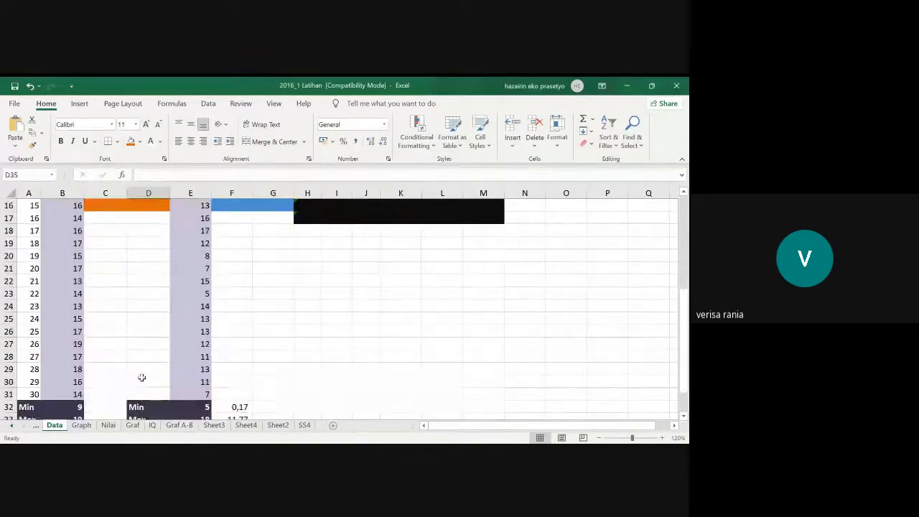
scroll(142, 377, "down", 2)
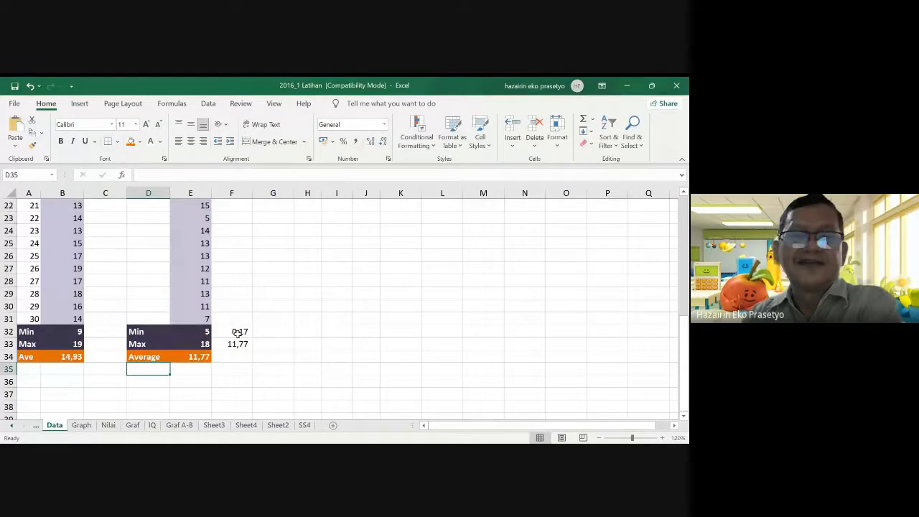
left_click_drag(239, 332, 239, 344)
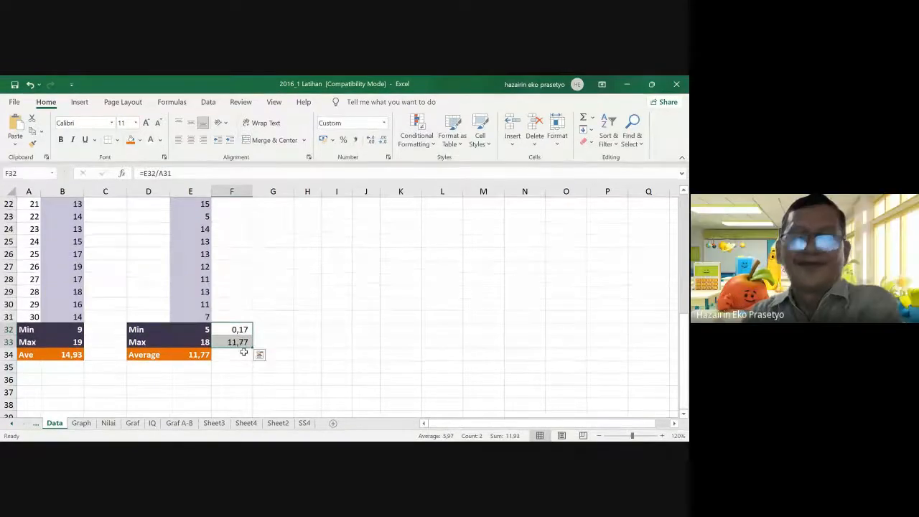
key("Delete")
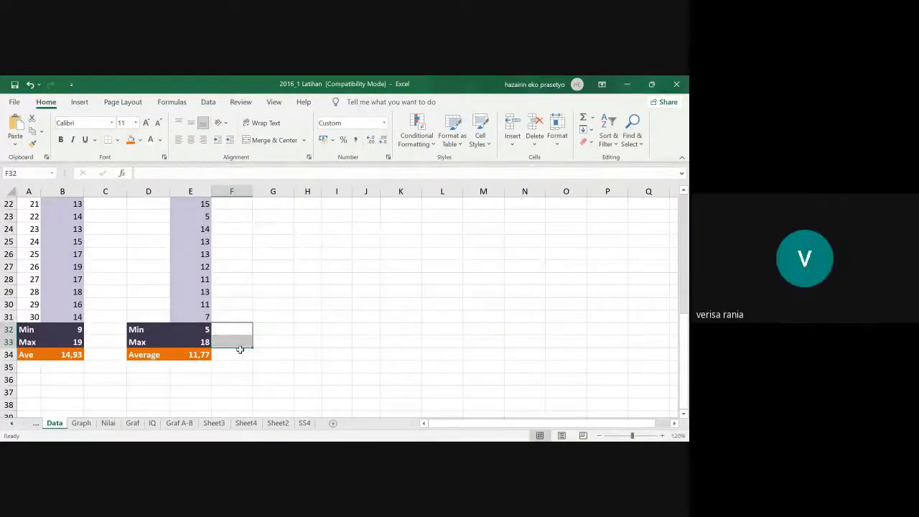
- Check the cleaned-up Data sheet from the score and frequency columns down to the UH1 and UH2 summary rows
scroll(207, 342, "up", 2)
scroll(207, 342, "up", 5)
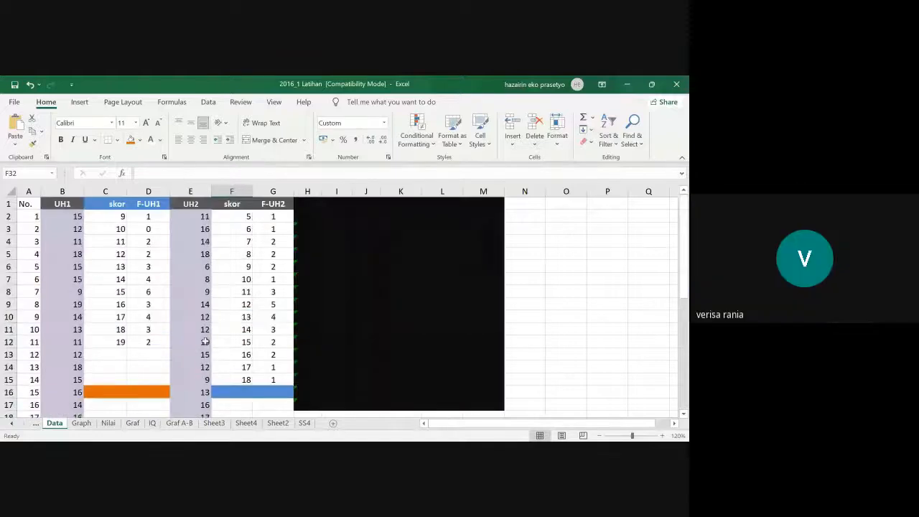
scroll(179, 269, "down", 6)
scroll(166, 287, "up", 6)
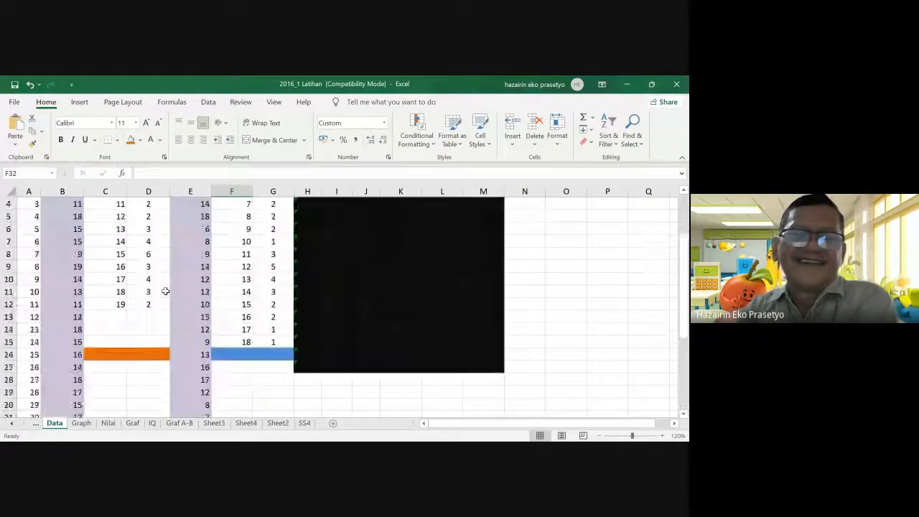
scroll(167, 273, "down", 6)
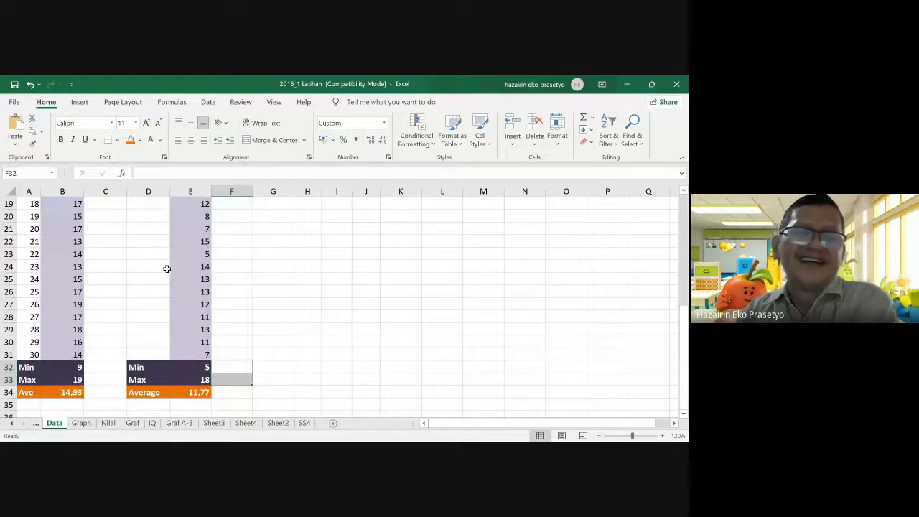
scroll(171, 266, "up", 6)
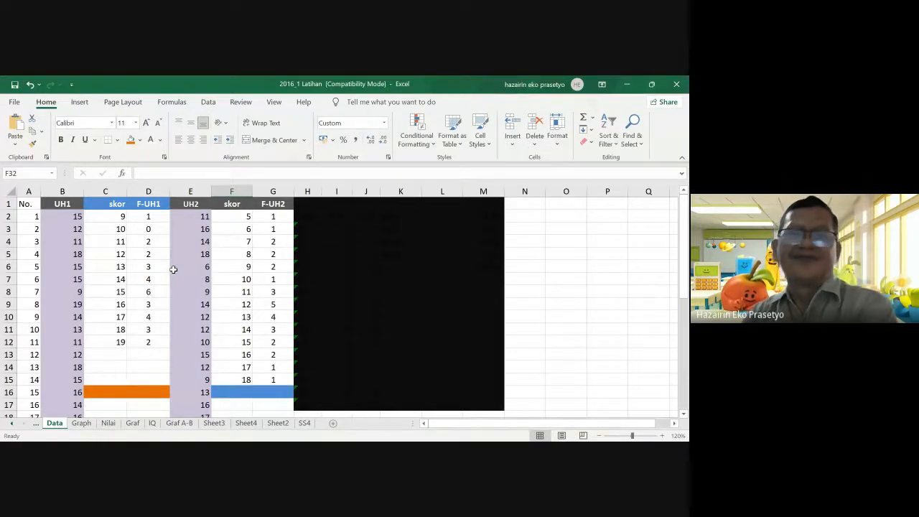
scroll(59, 363, "down", 6)
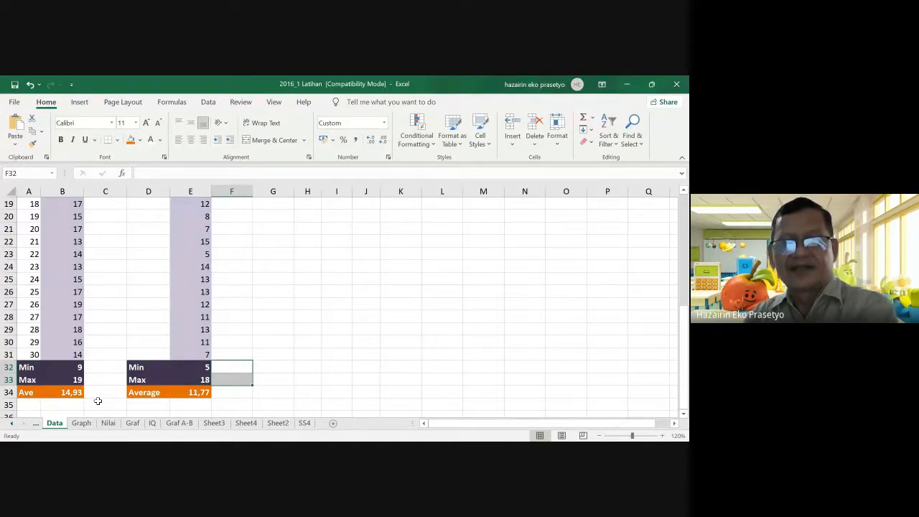
scroll(86, 323, "up", 6)
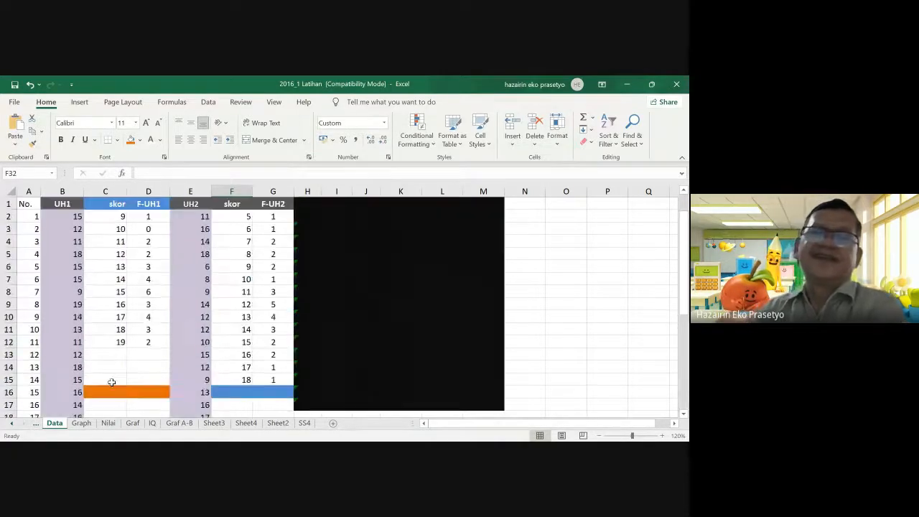